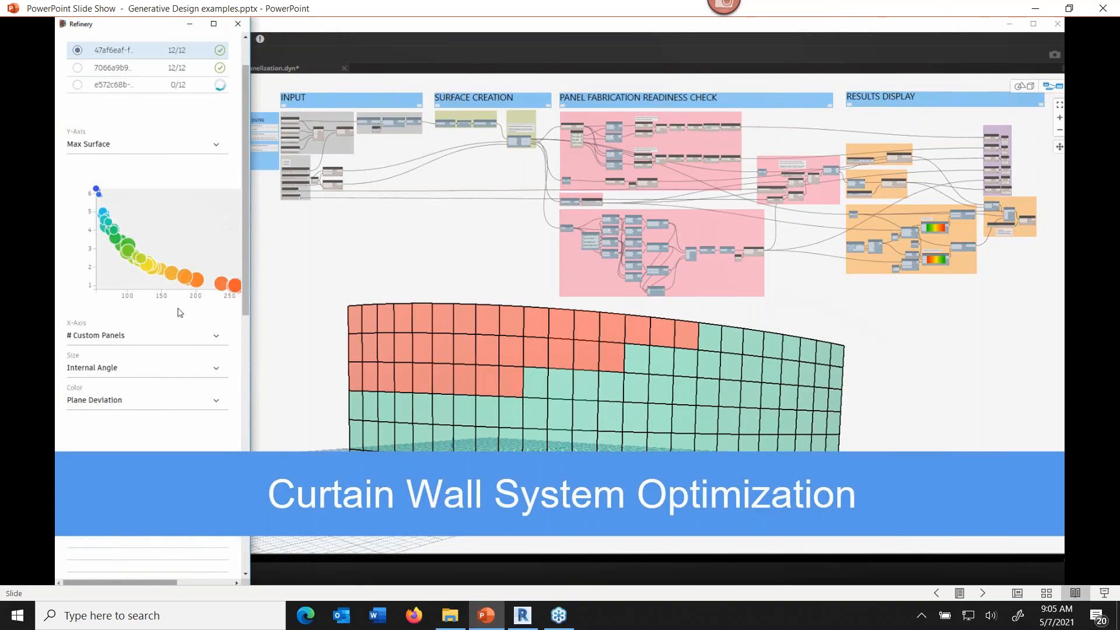
- Go through the example slides from Curtain Wall System Optimization to Spatial Truss Deformation Study and finish the slide show
key(Right)
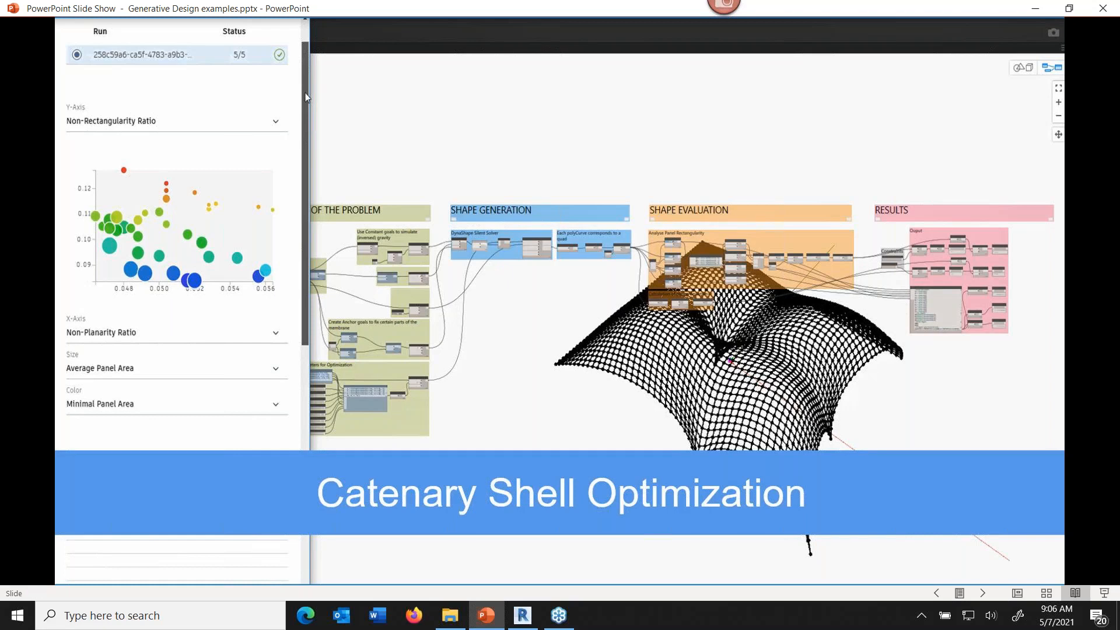
key(Right)
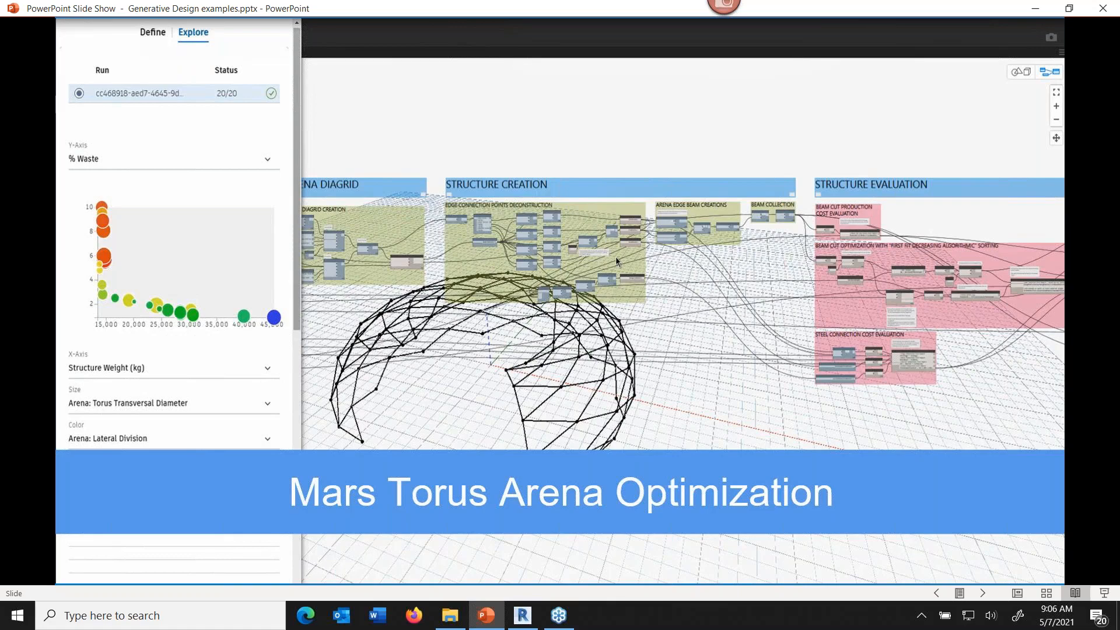
click(688, 151)
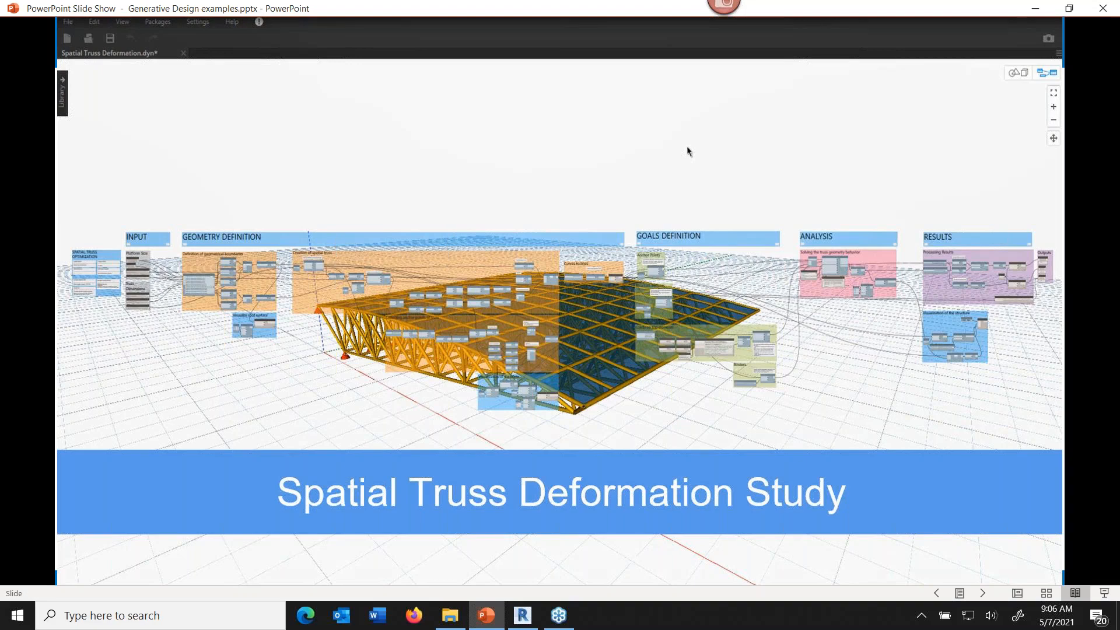
key(Right)
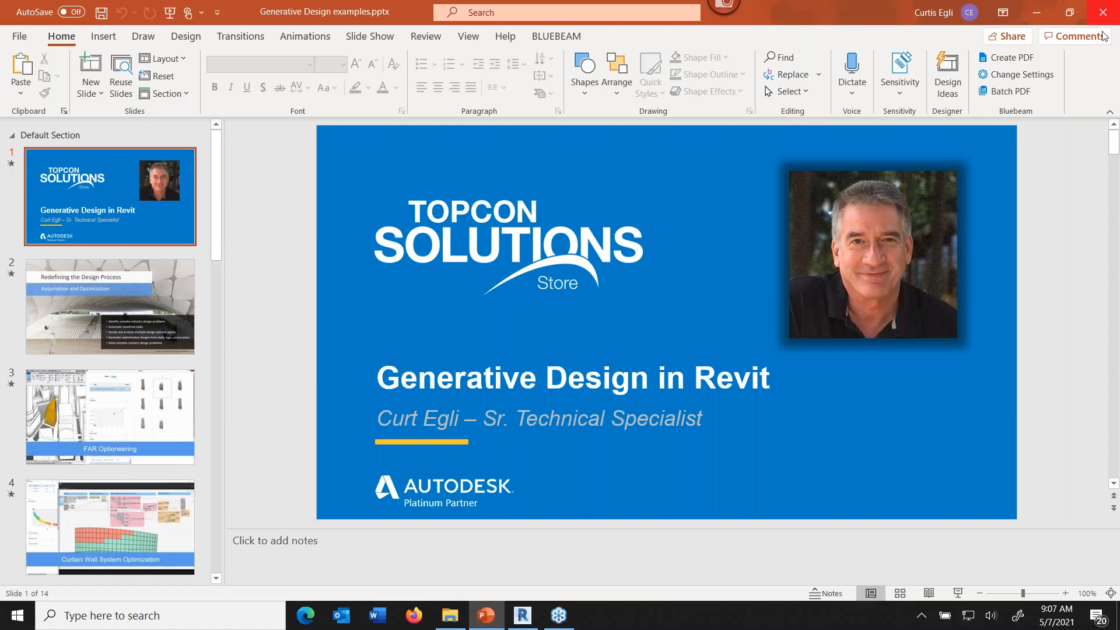
- Switch to Revit and bring up the Level 1 reflected ceiling plan of the law office at its curved corner
key(alt+Tab)
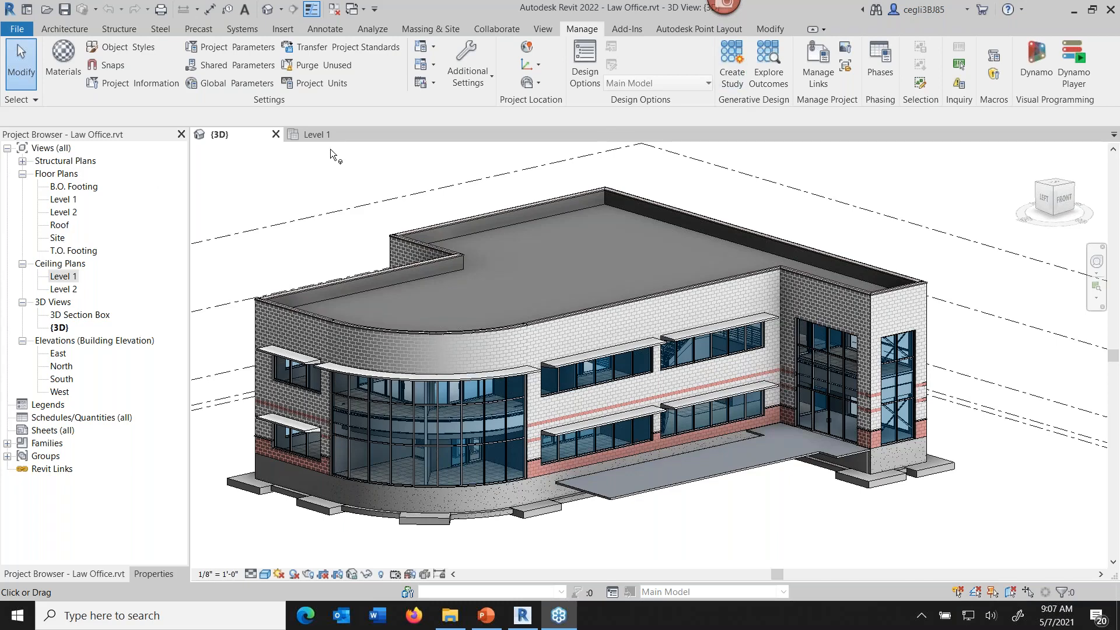
click(318, 135)
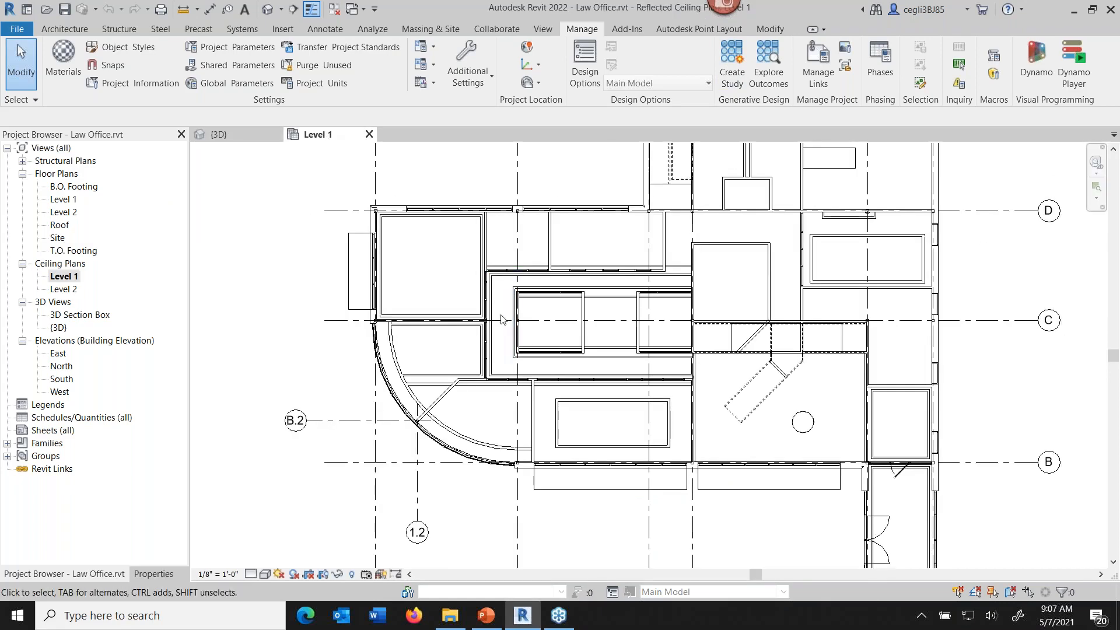
middle_drag(501, 319, 452, 325)
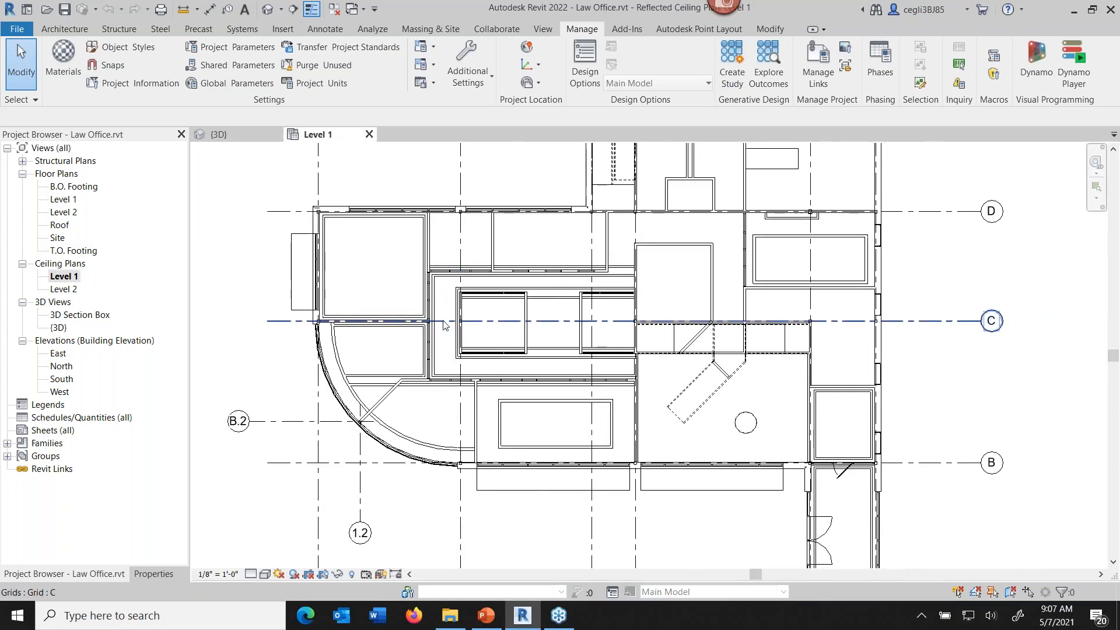
scroll(456, 314, up, 2)
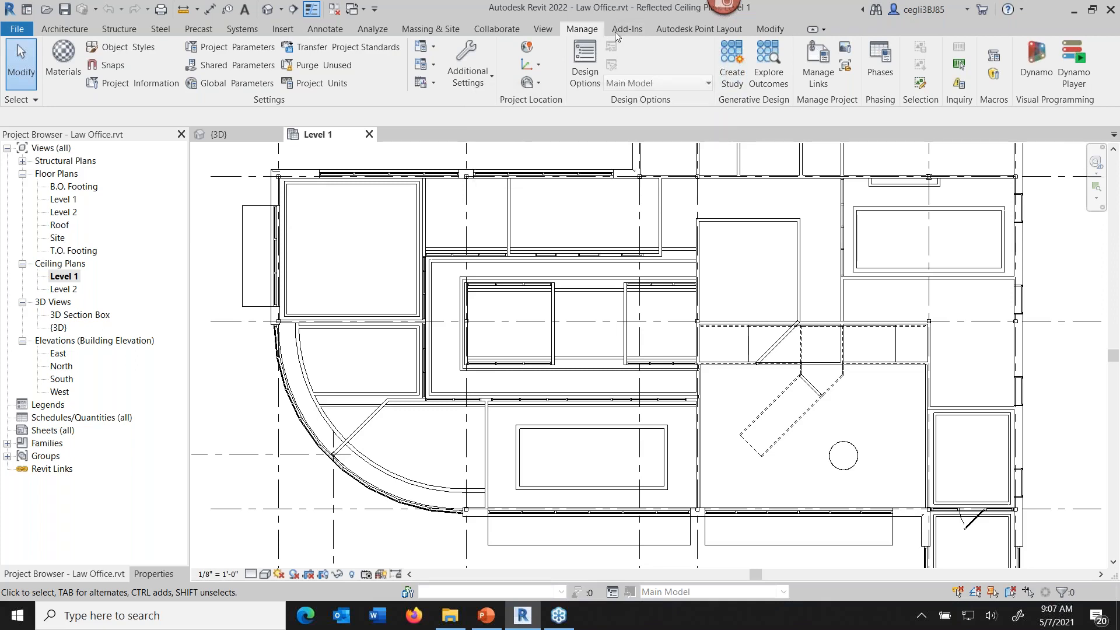
- Create a generative design study of the Grid Object Placement type from the Autodesk Samples
click(729, 82)
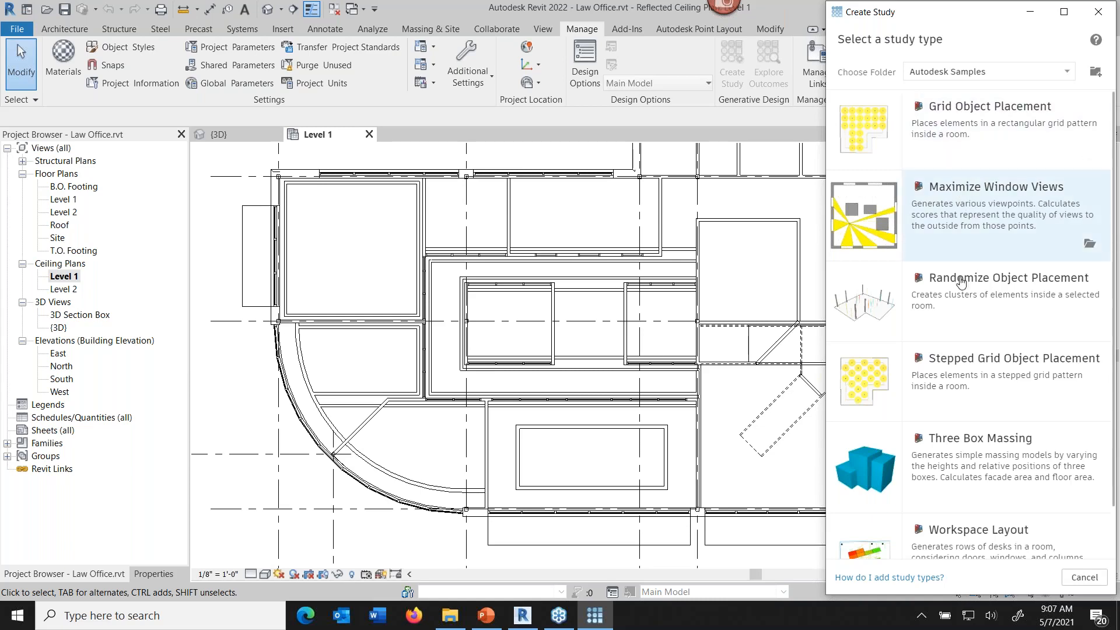
scroll(963, 372, down, 1)
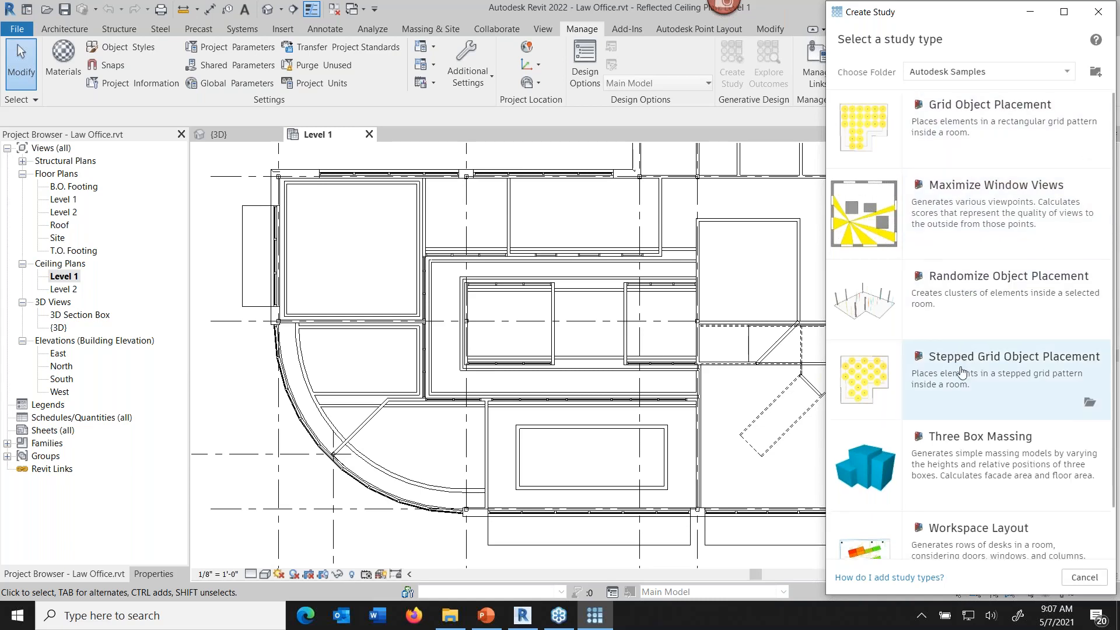
scroll(963, 372, down, 1)
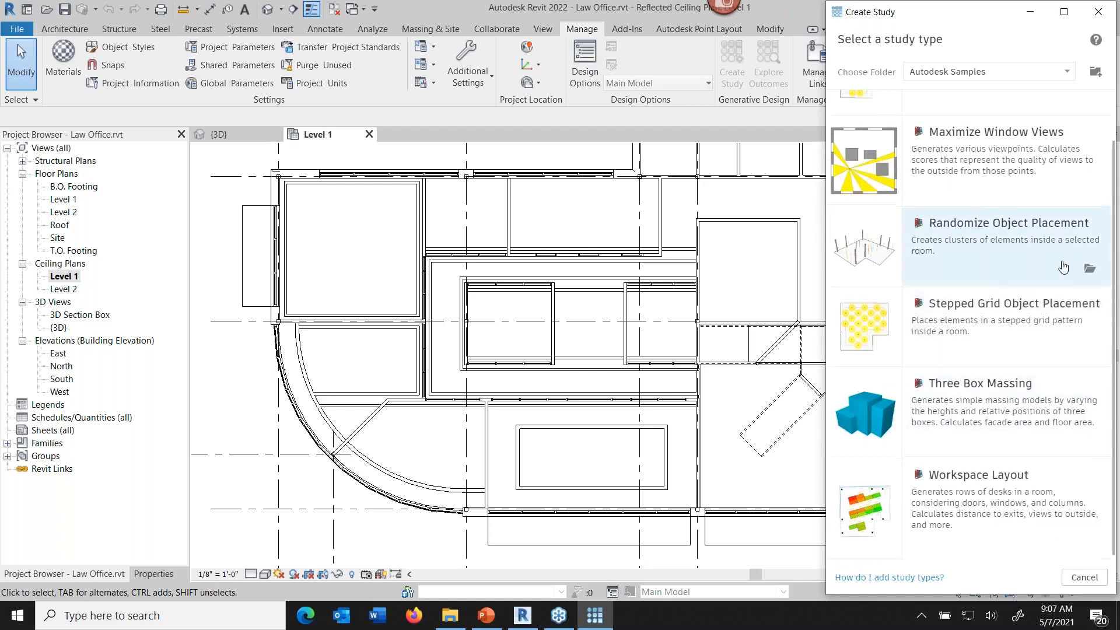
scroll(1037, 268, up, 1)
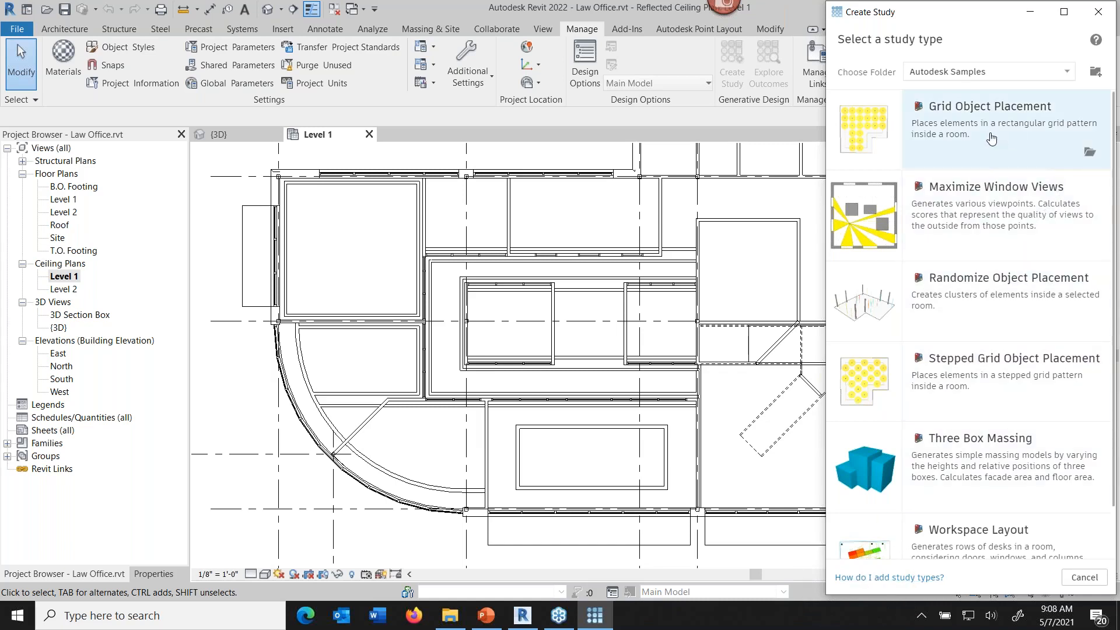
click(865, 130)
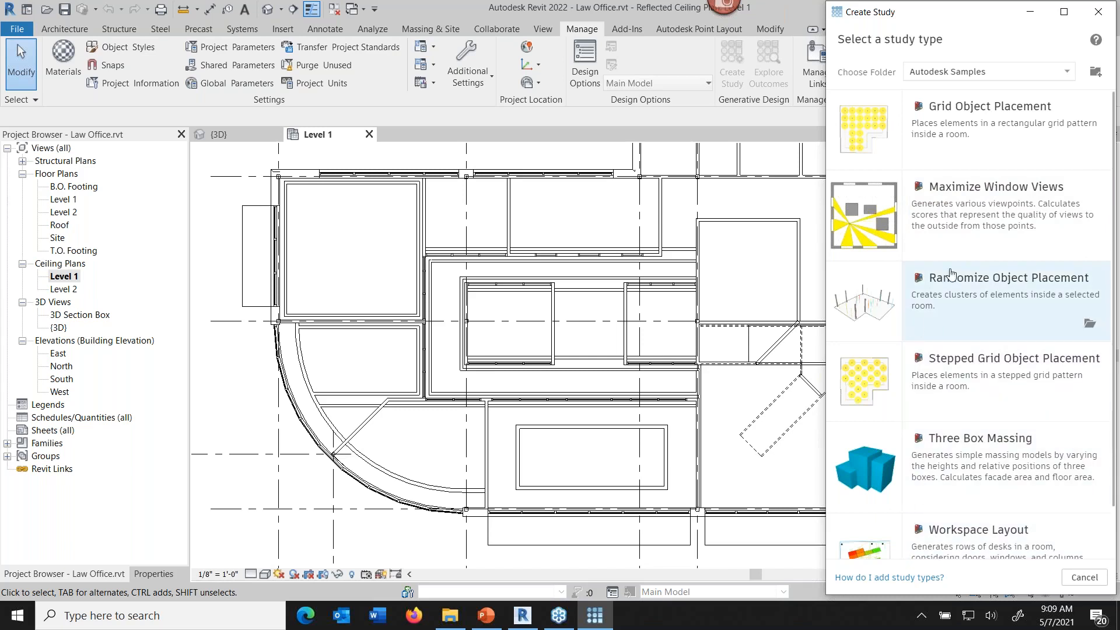
click(968, 137)
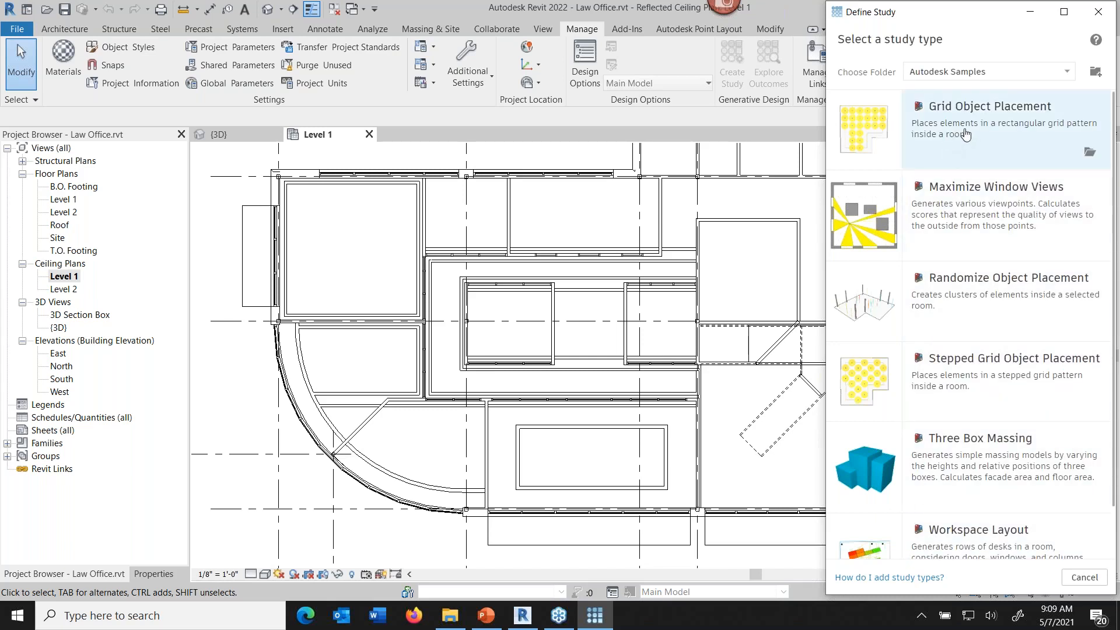
click(965, 134)
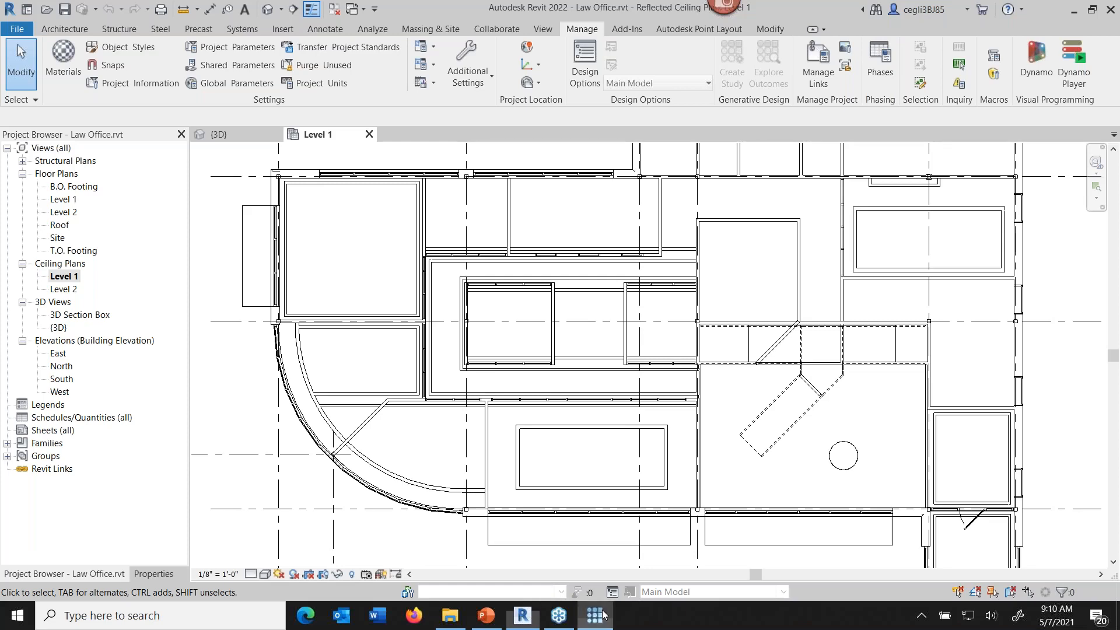
- Assign the curved corner room as the study's room and the round pendant light between grids B and C as its family instance
click(603, 614)
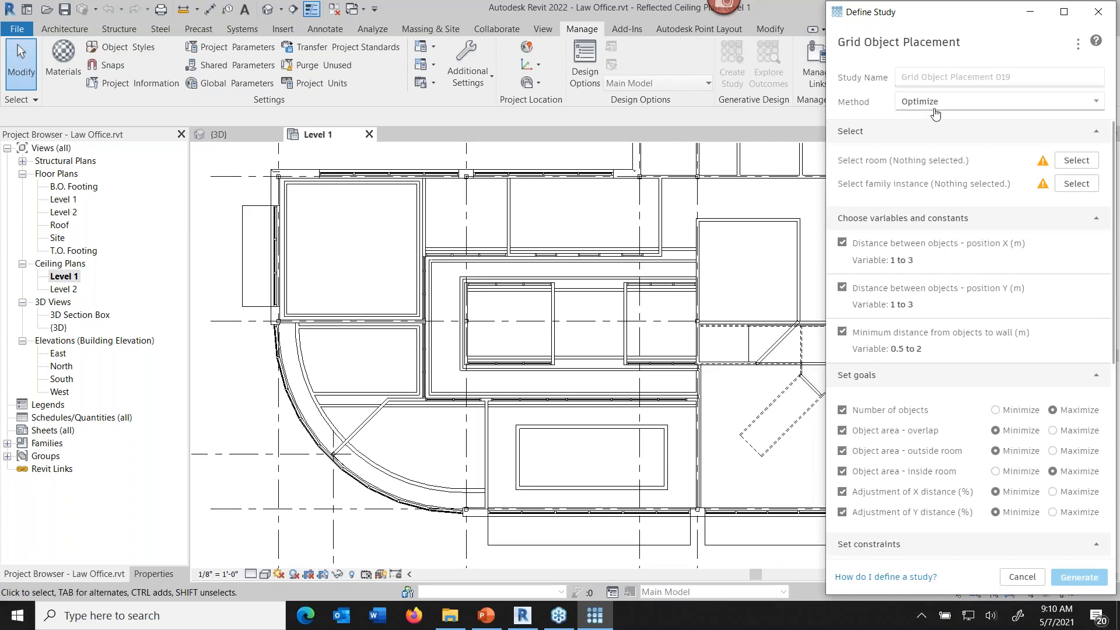
click(1073, 164)
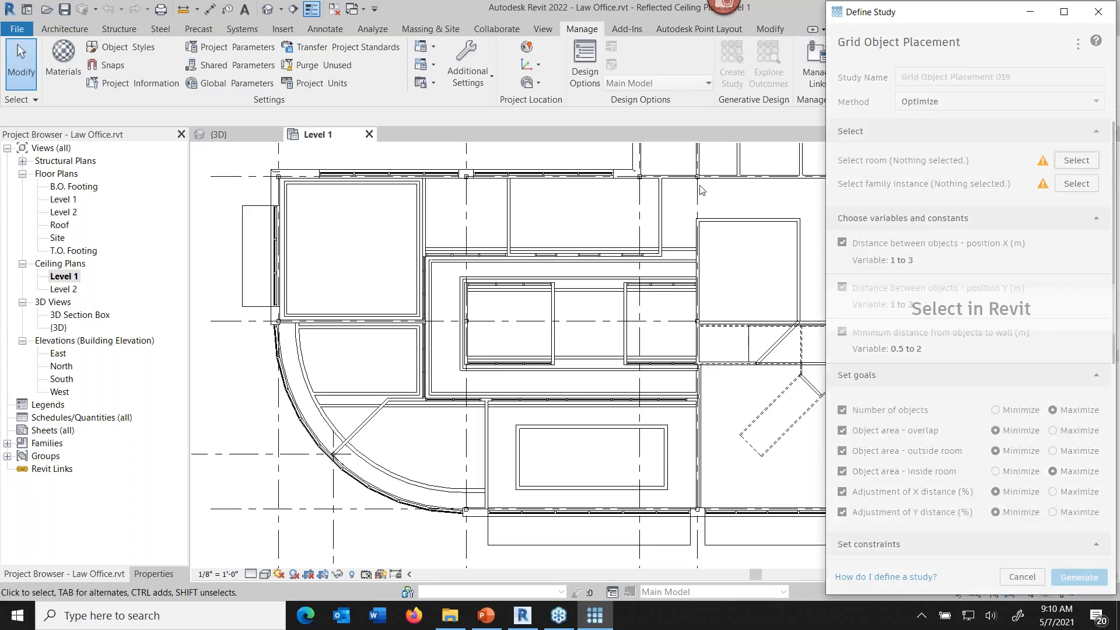
click(380, 316)
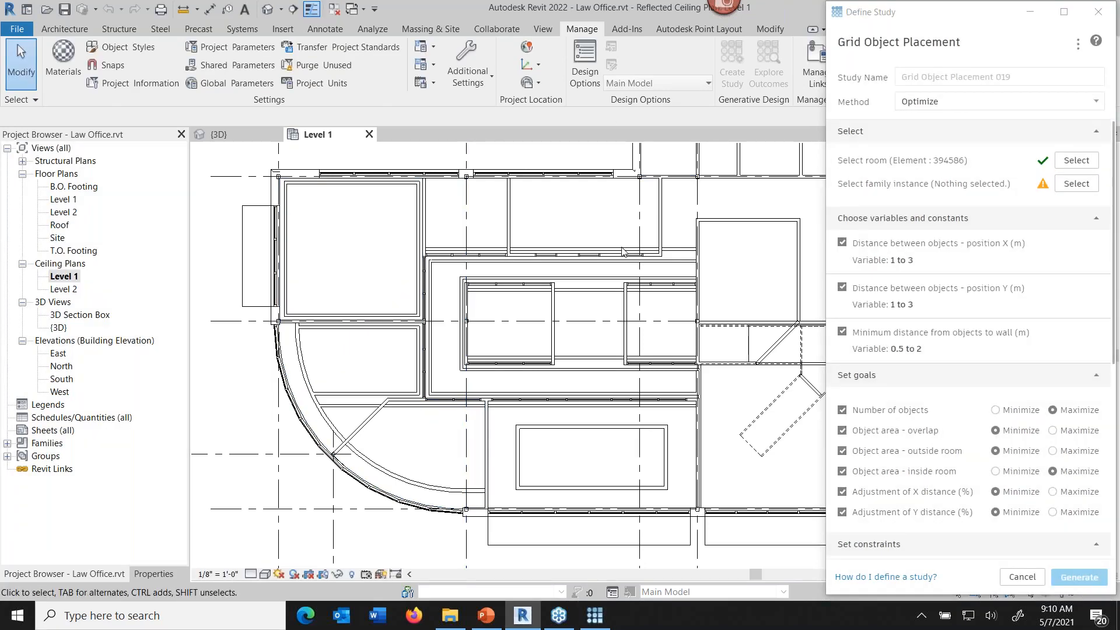
middle_drag(629, 256, 474, 243)
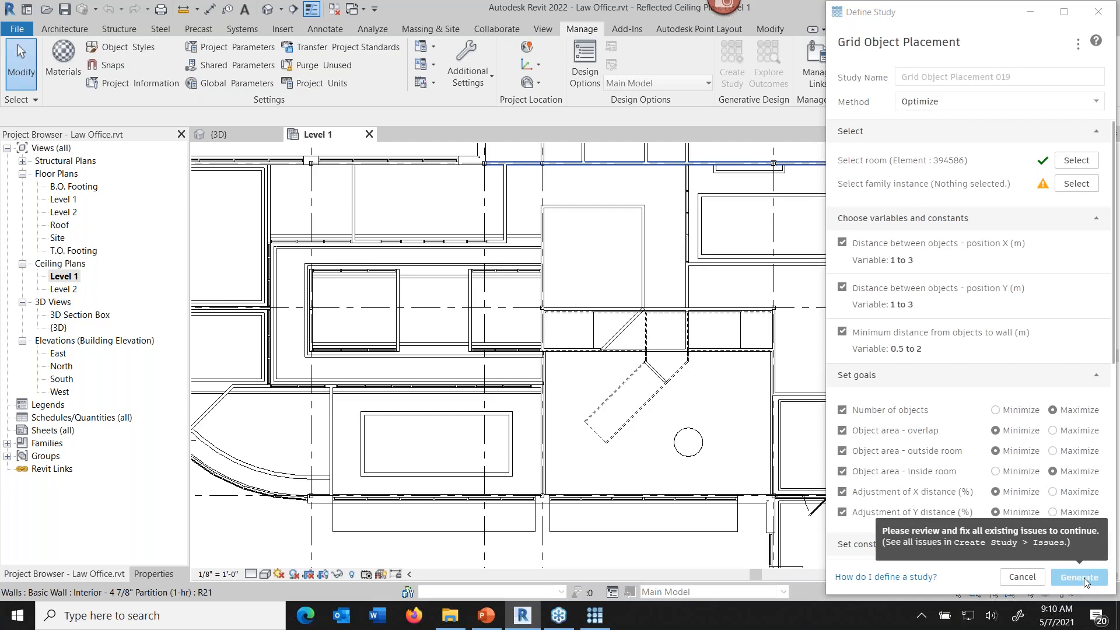
click(1061, 185)
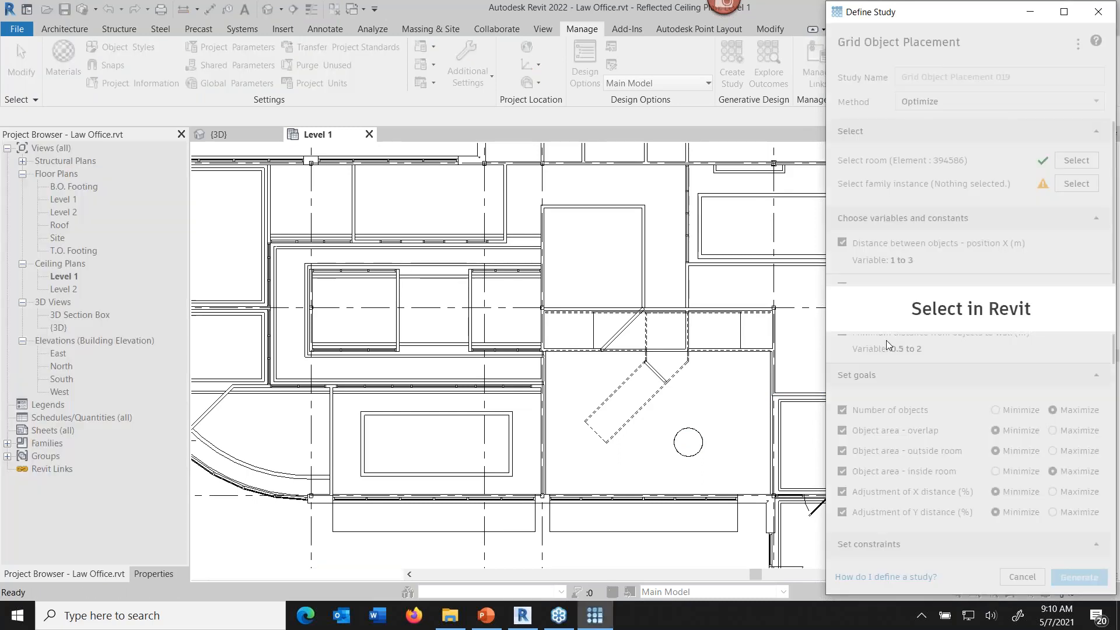
click(704, 449)
middle_drag(311, 370, 493, 381)
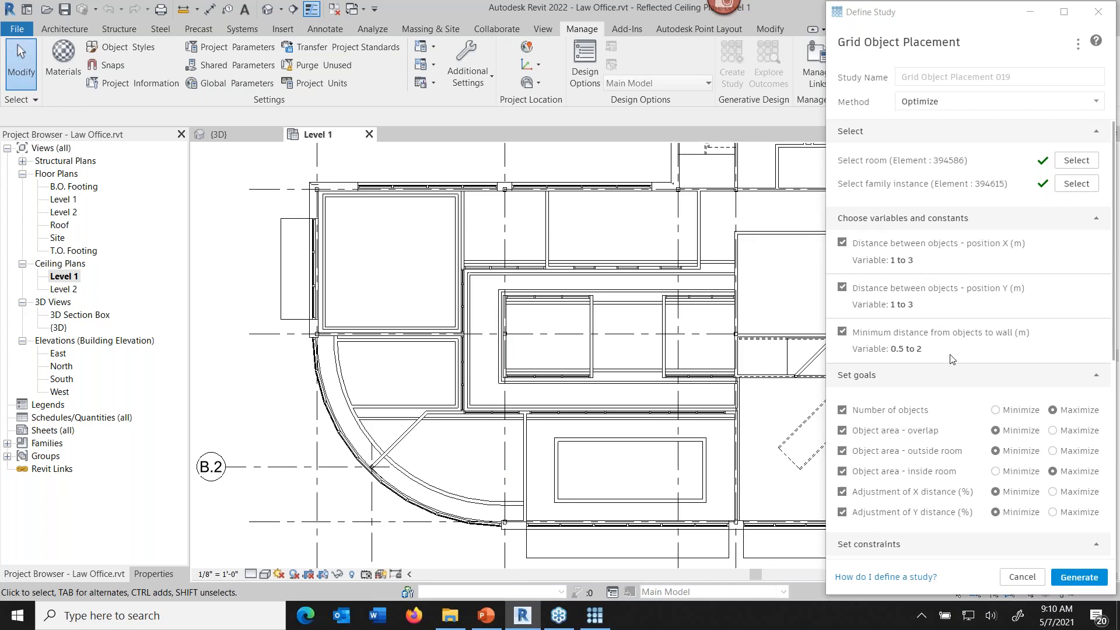
- Review the study's variables, goals and constraints and generate its outcomes with the Optimize method
scroll(952, 435, down, 3)
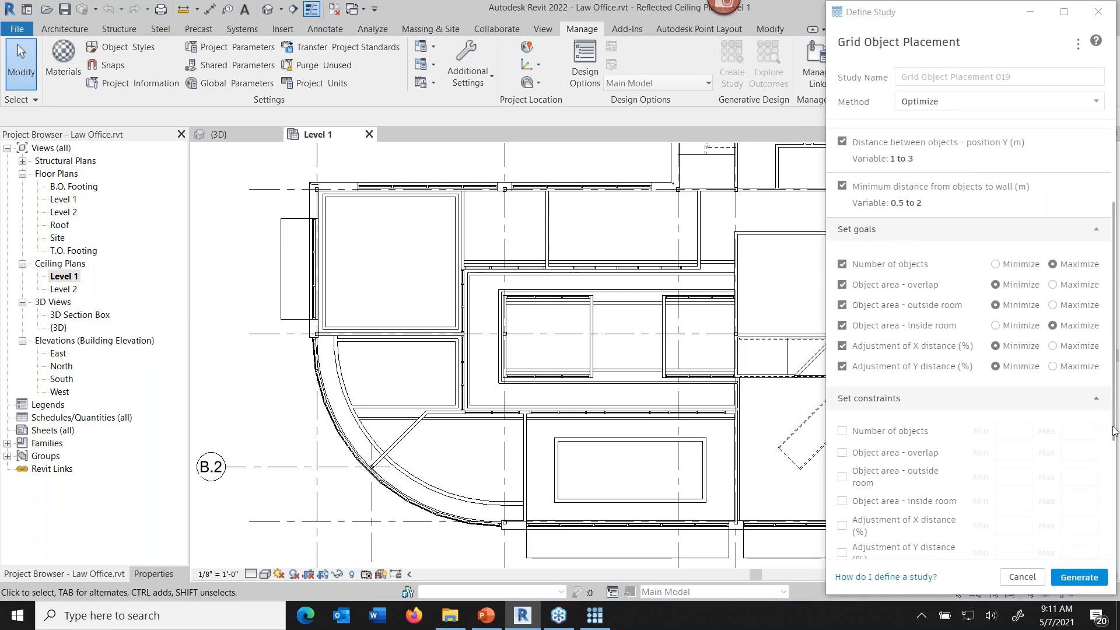
drag(1114, 432, 1113, 557)
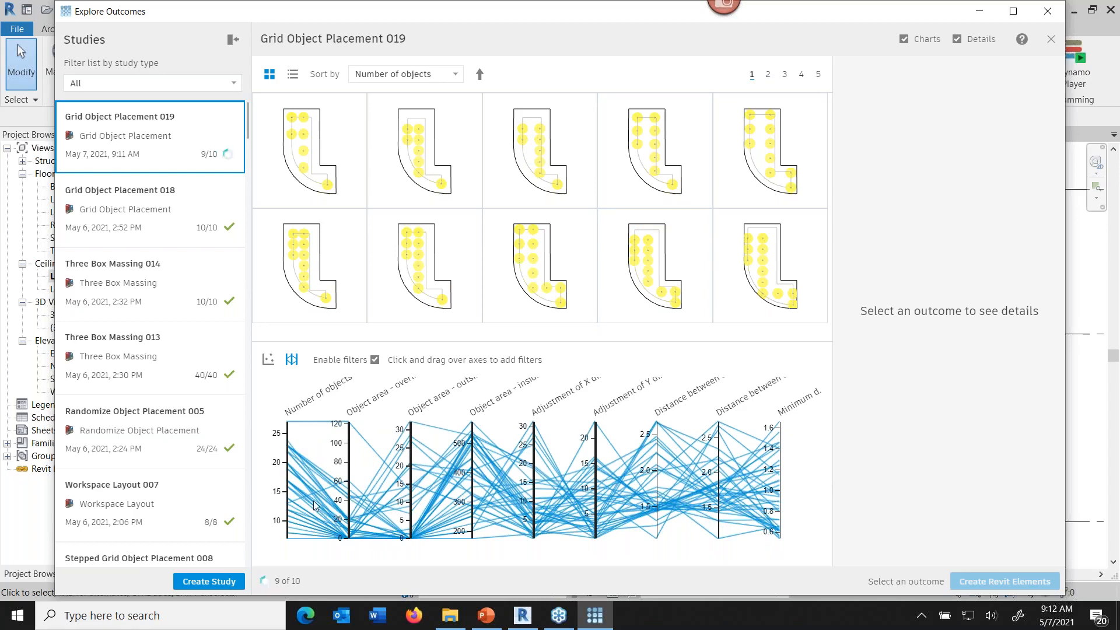
- Inspect a dense layout on the last page of outcomes, and select the first layout on page 1 with seven objects
click(366, 520)
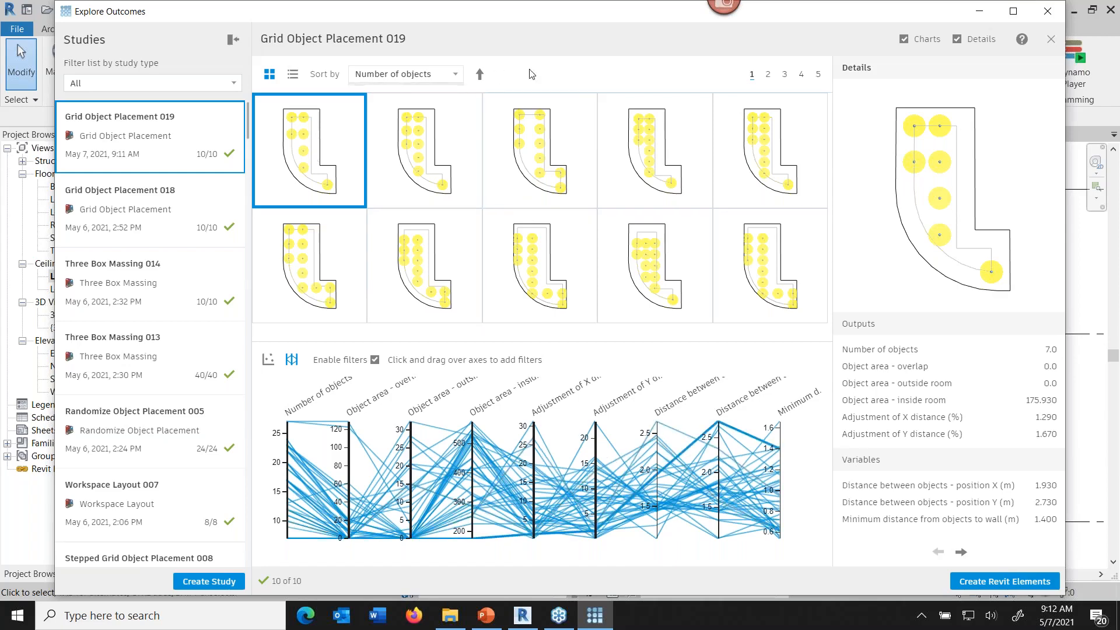
click(816, 78)
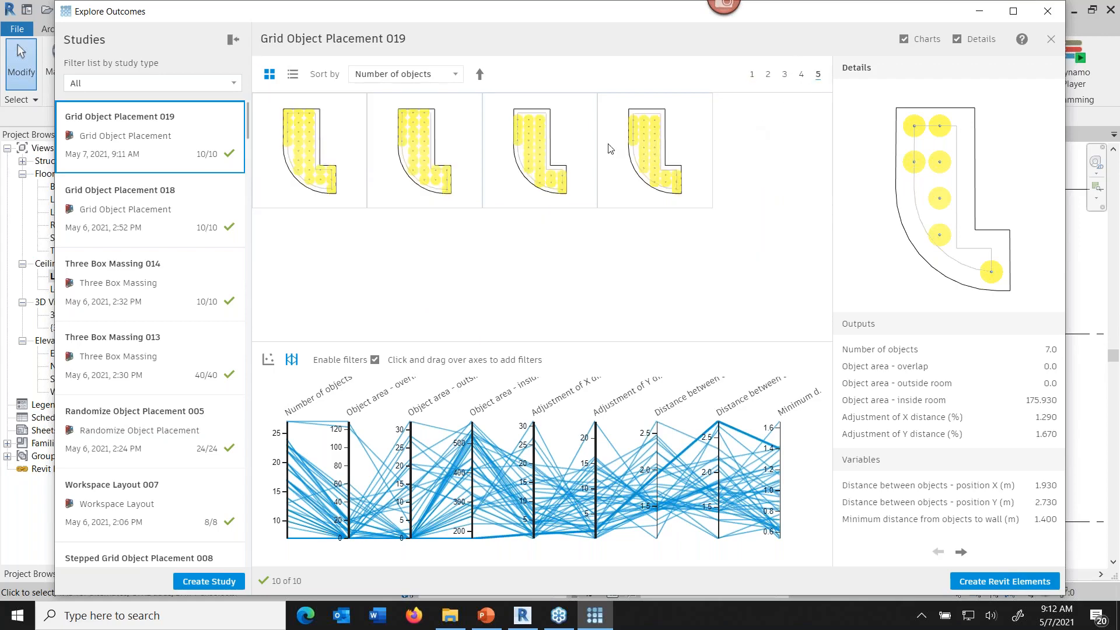
click(644, 158)
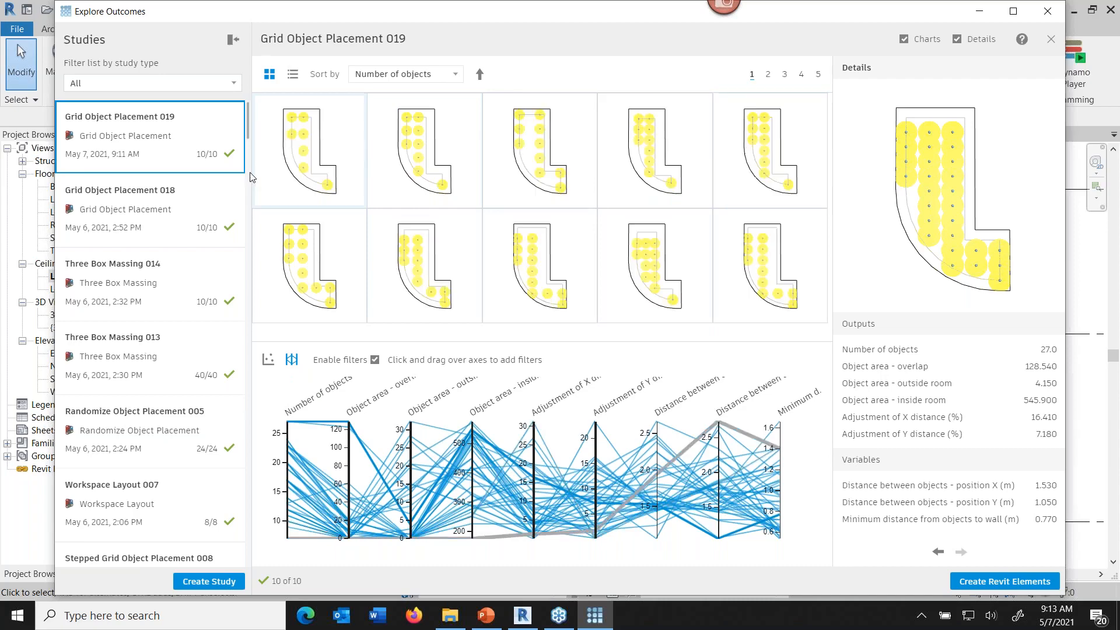
click(280, 185)
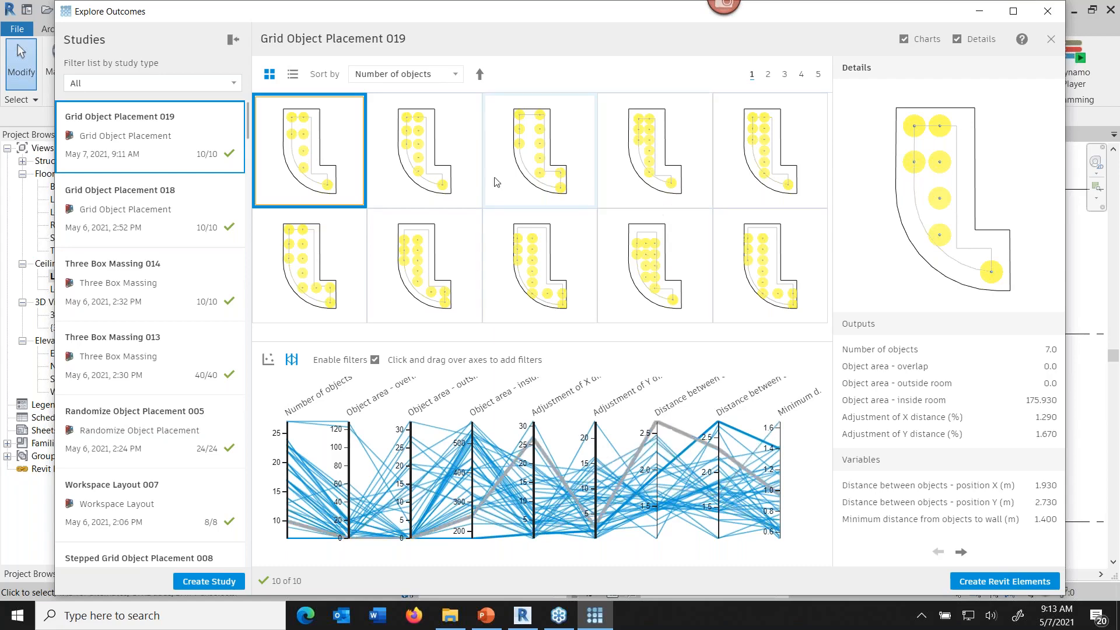
- Try filtering the outcomes to a low range of Object area - overlap, and clear the filters
drag(347, 530, 348, 510)
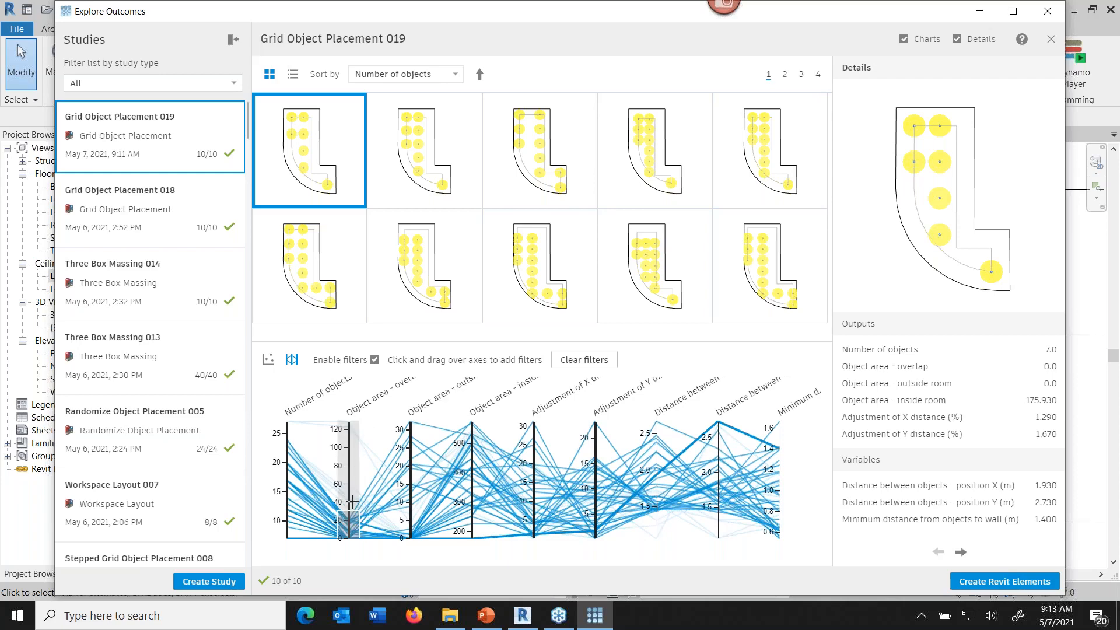
drag(348, 505, 347, 486)
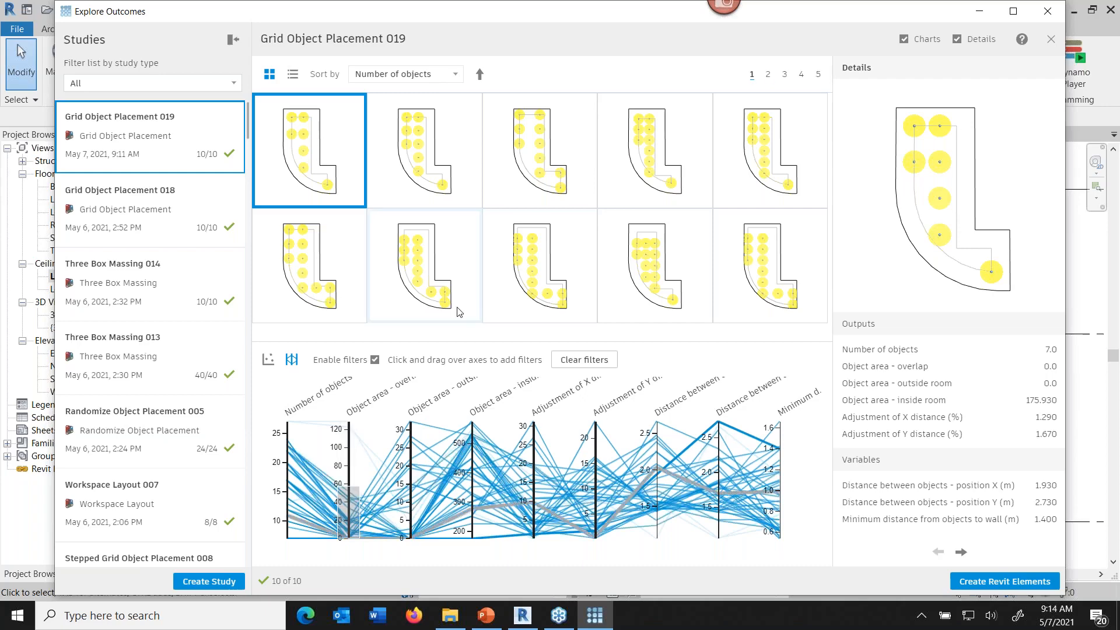
click(577, 359)
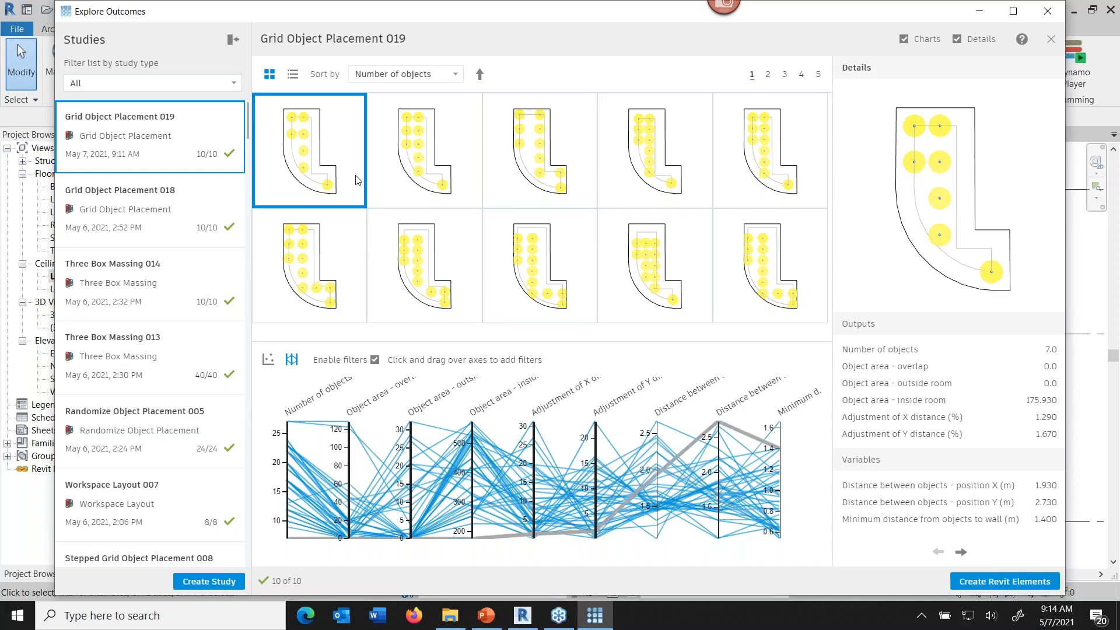
- Create Revit elements from the selected seven-object outcome and close the outcomes window
click(1004, 581)
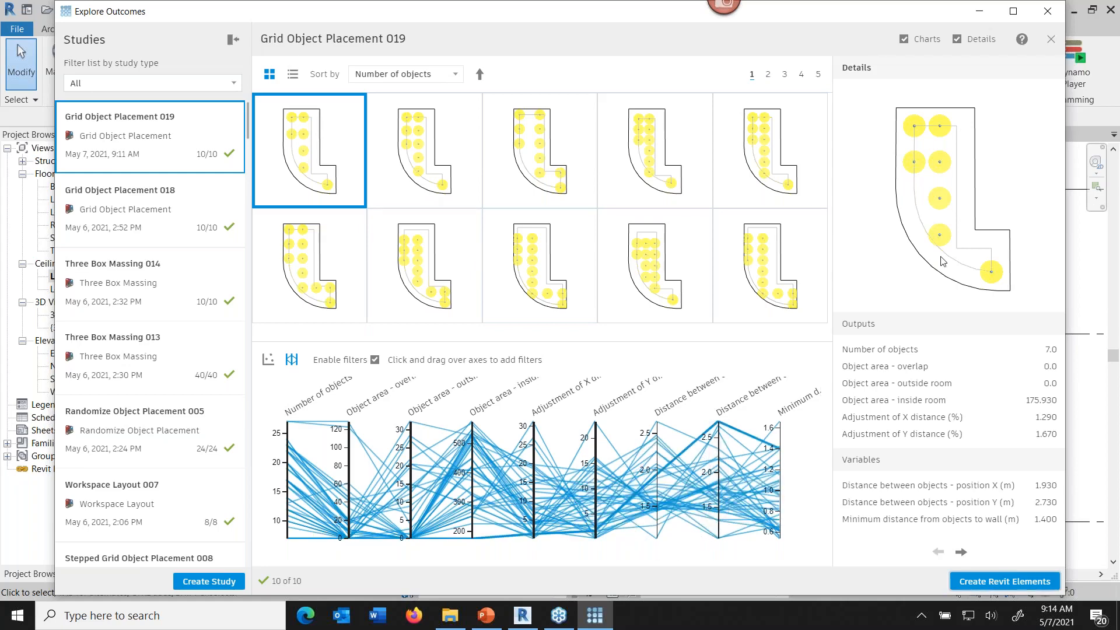
click(1047, 11)
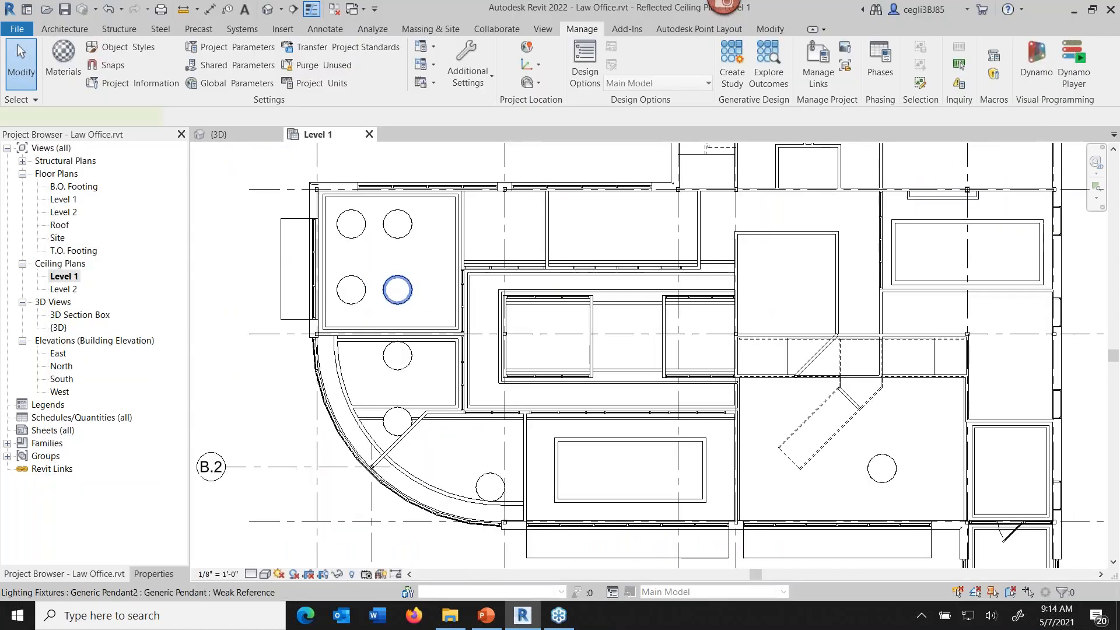
- Select the four pendant lights in the square ceiling of the corner room and nudge them four increments to the right
click(397, 290)
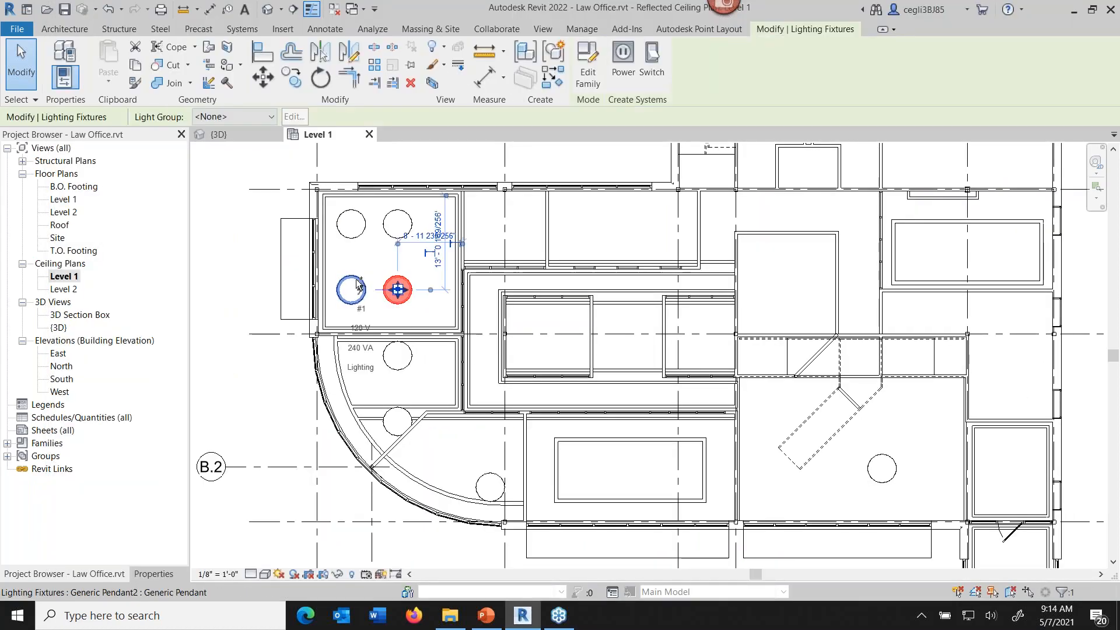
ctrl+click(357, 285)
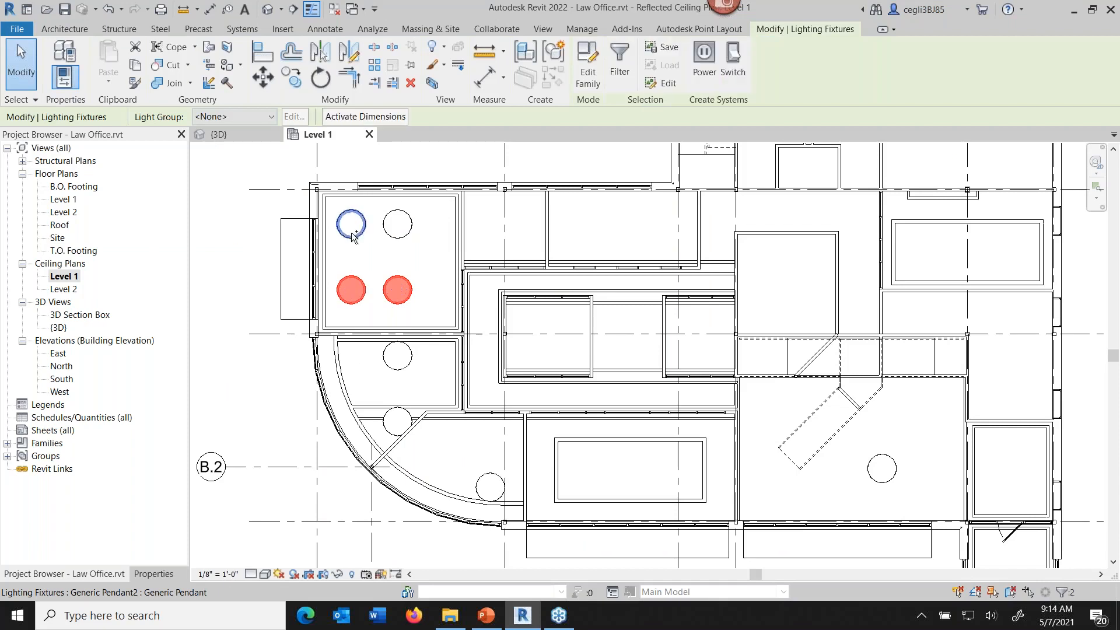
ctrl+click(354, 231)
ctrl+click(399, 229)
key(Right)
key(Right)
key(Right)
key(Right)
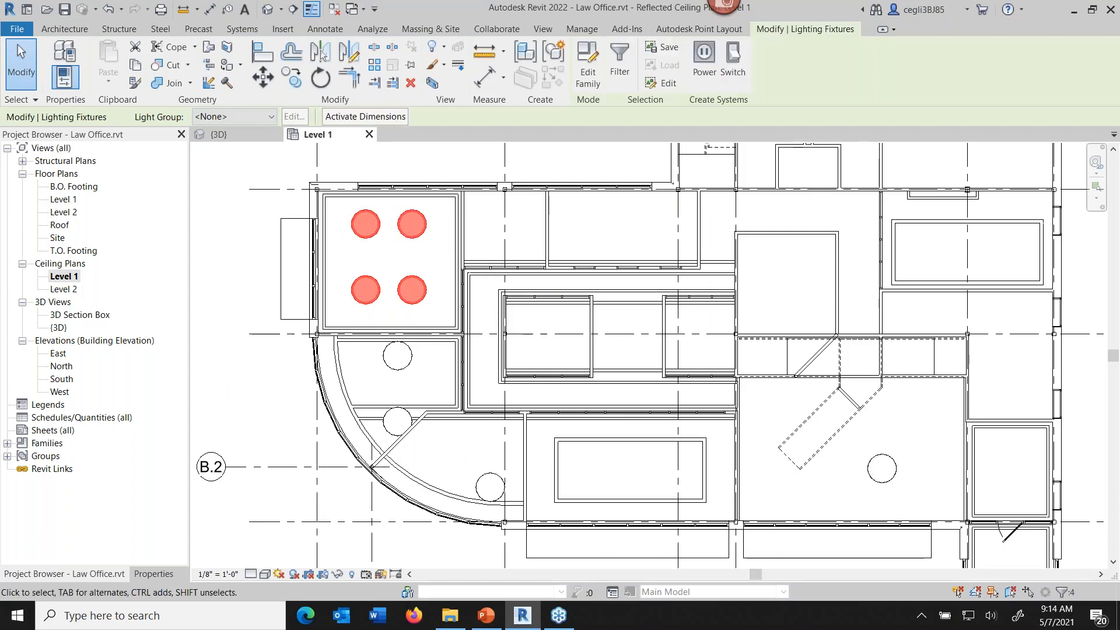
- Select the upper pendant light in the room by the curved wall and nudge it four increments down
click(408, 365)
key(Down)
key(Down)
key(Down)
key(Down)
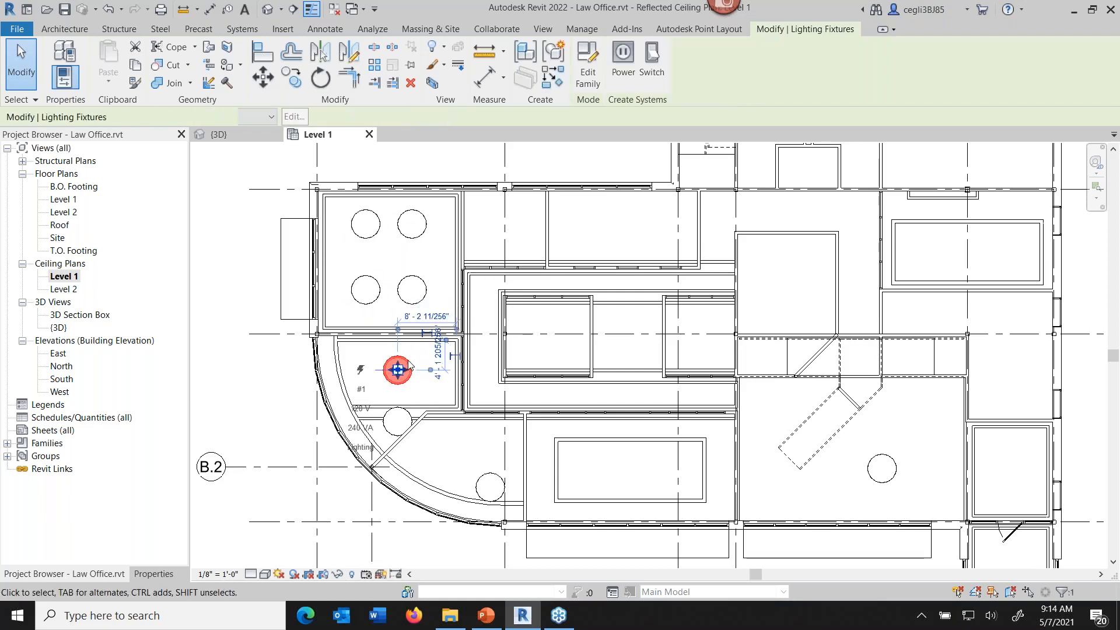
- Nudge the pendant light just below it slightly up, select the one near the curved wall's lower end, and clear the selection
click(402, 415)
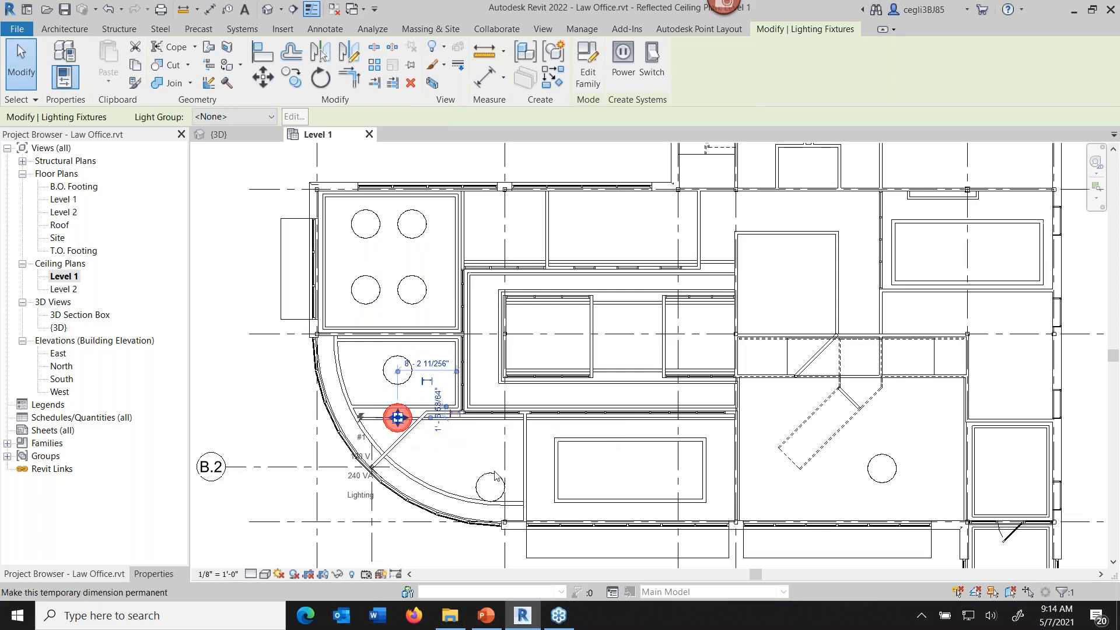
drag(397, 417, 490, 487)
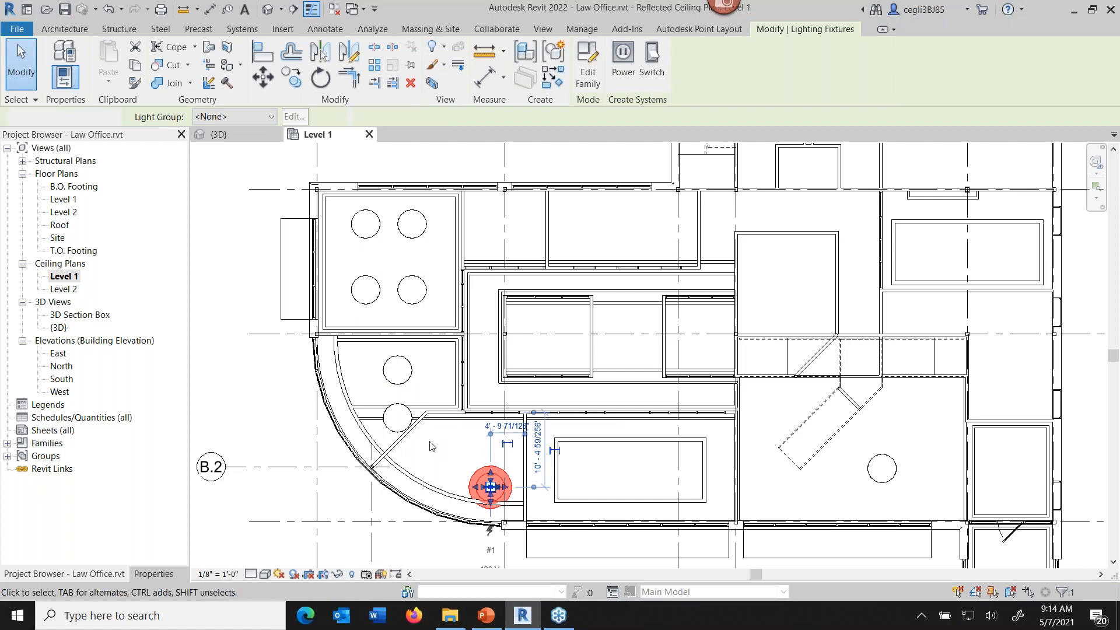
key(Escape)
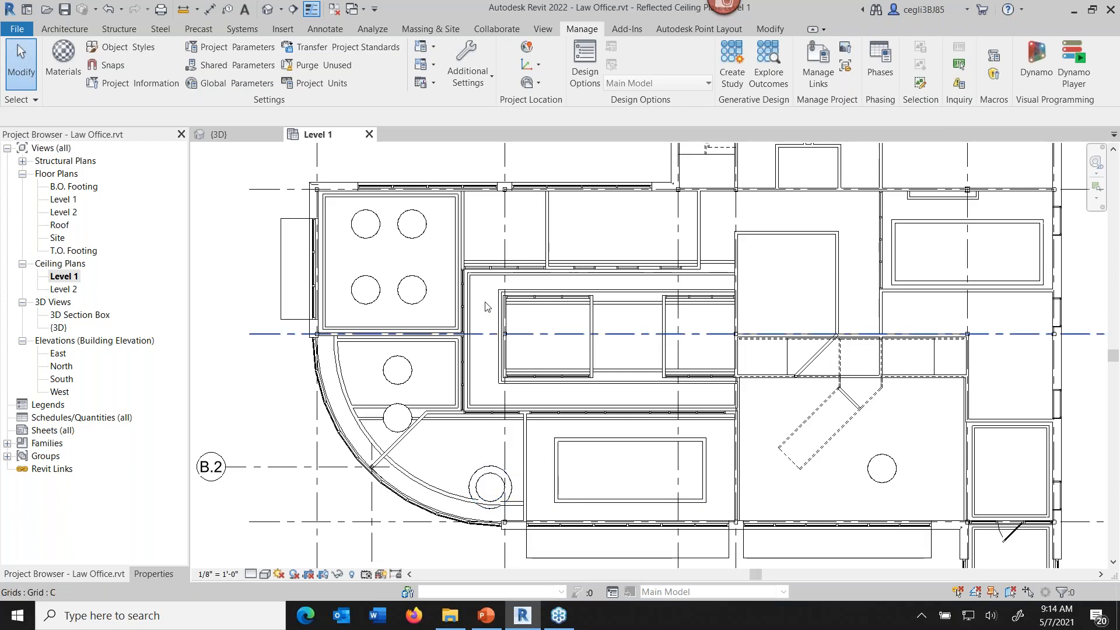
- Open the 3D Section Box view and examine the placed pendant lights in the curved corner of the building from above
click(80, 315)
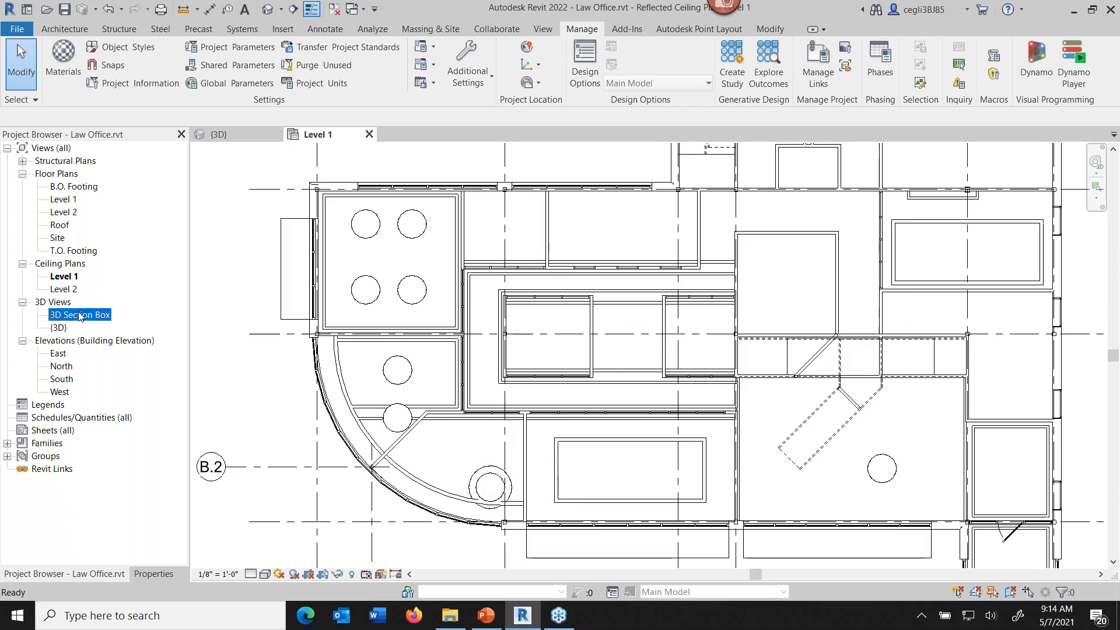
double_click(80, 315)
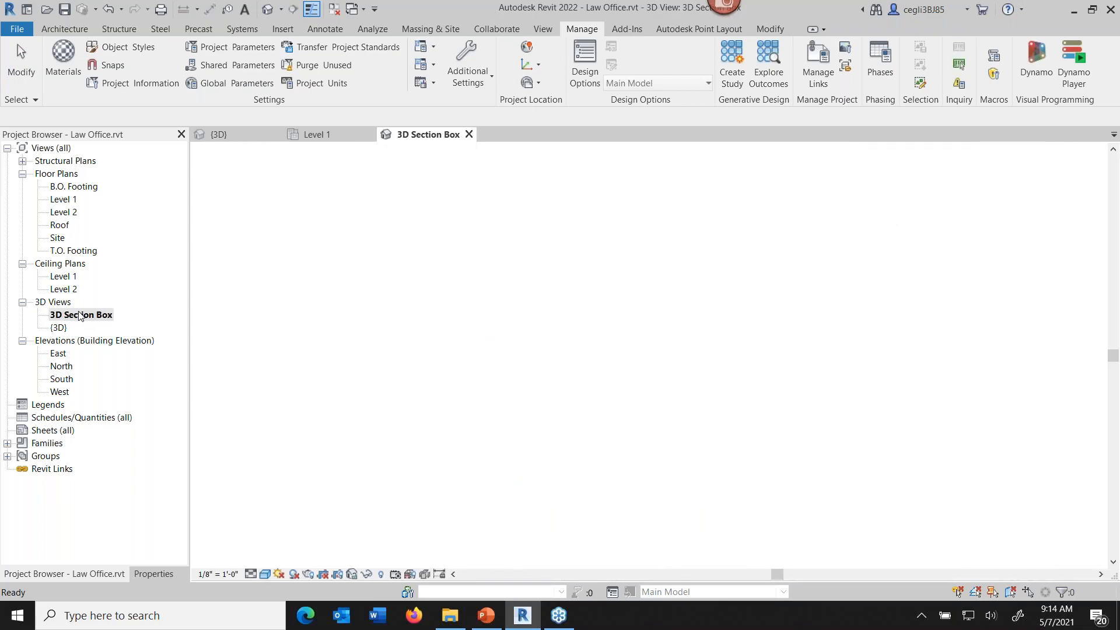
mouse_move(532, 258)
shift+middle_down()
mouse_move(483, 363)
mouse_move(514, 482)
shift+middle_up()
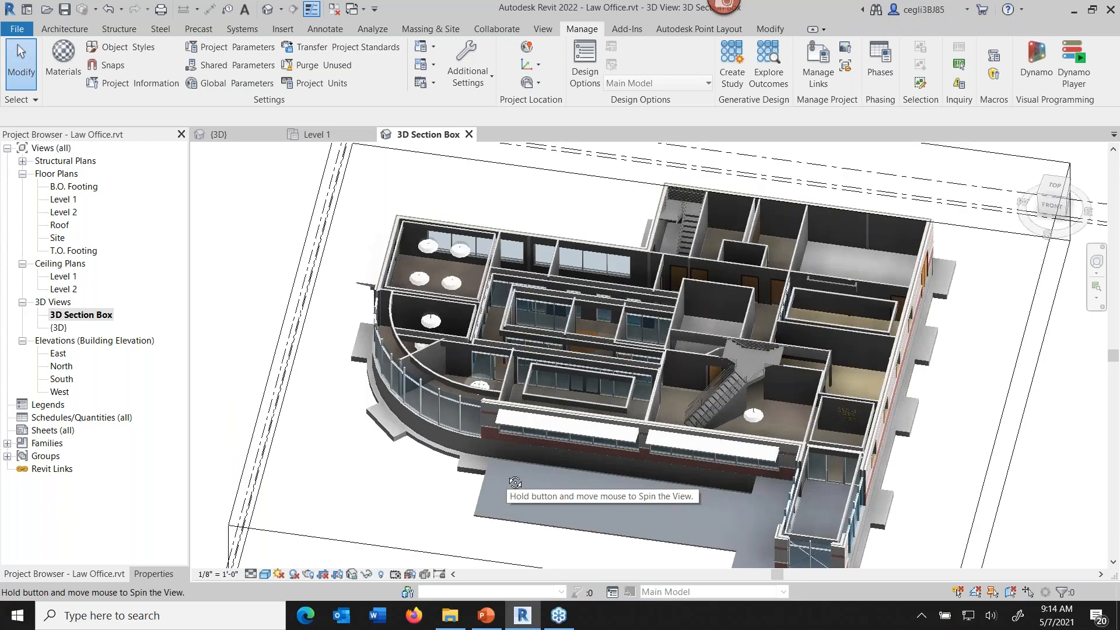
scroll(379, 360, up, 3)
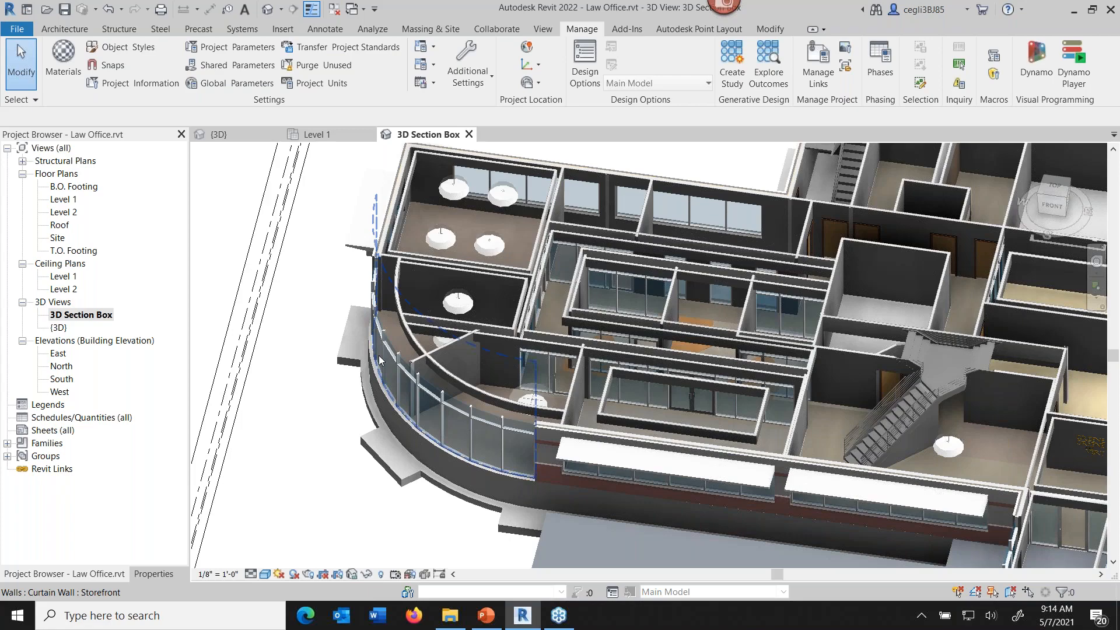
- Close the Law Office project and open Audubon Architecture.rvt from the Generative Design folder
click(17, 29)
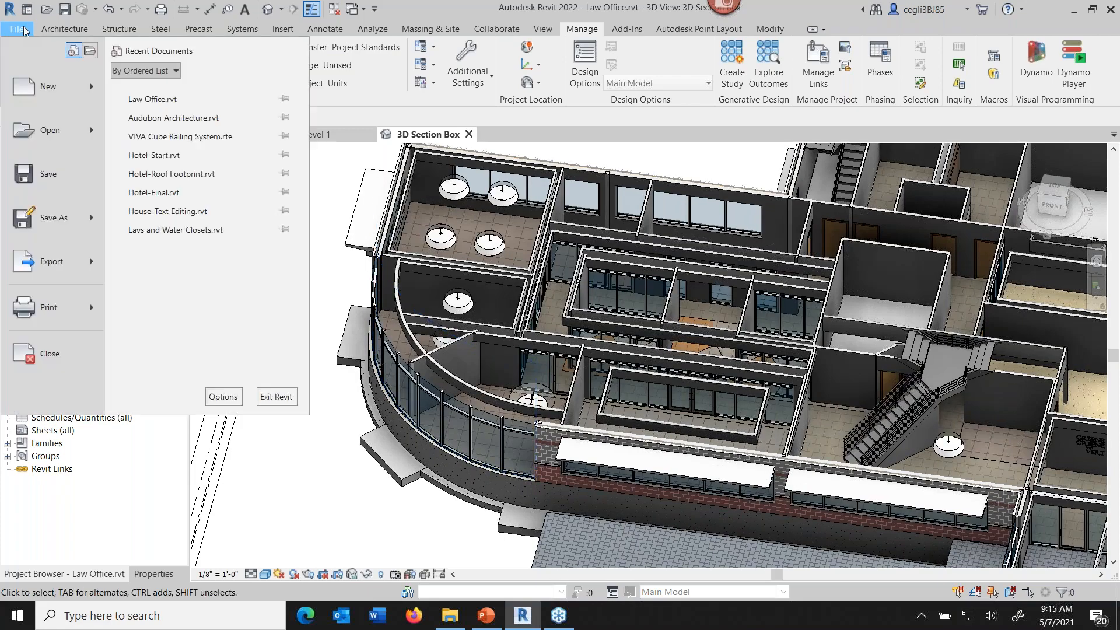
click(40, 358)
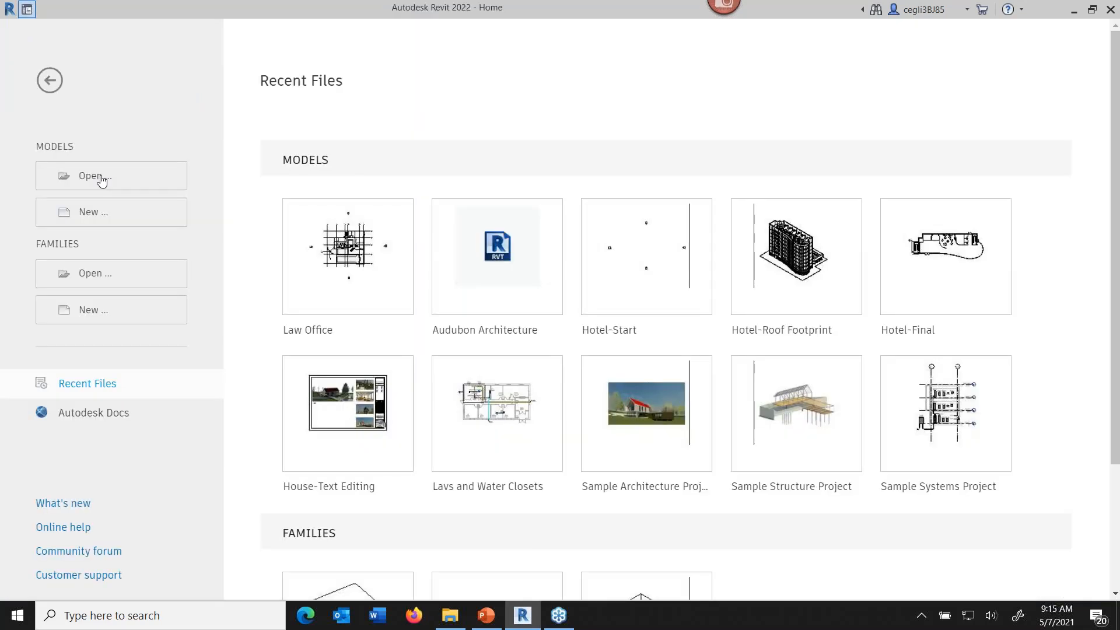
click(99, 175)
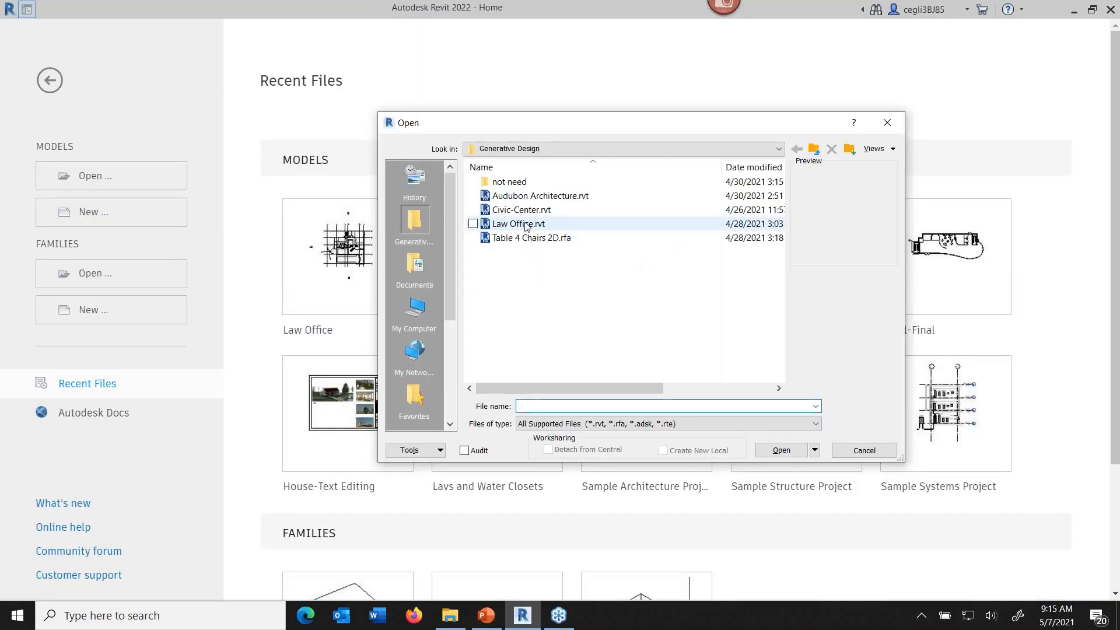
click(540, 196)
click(778, 450)
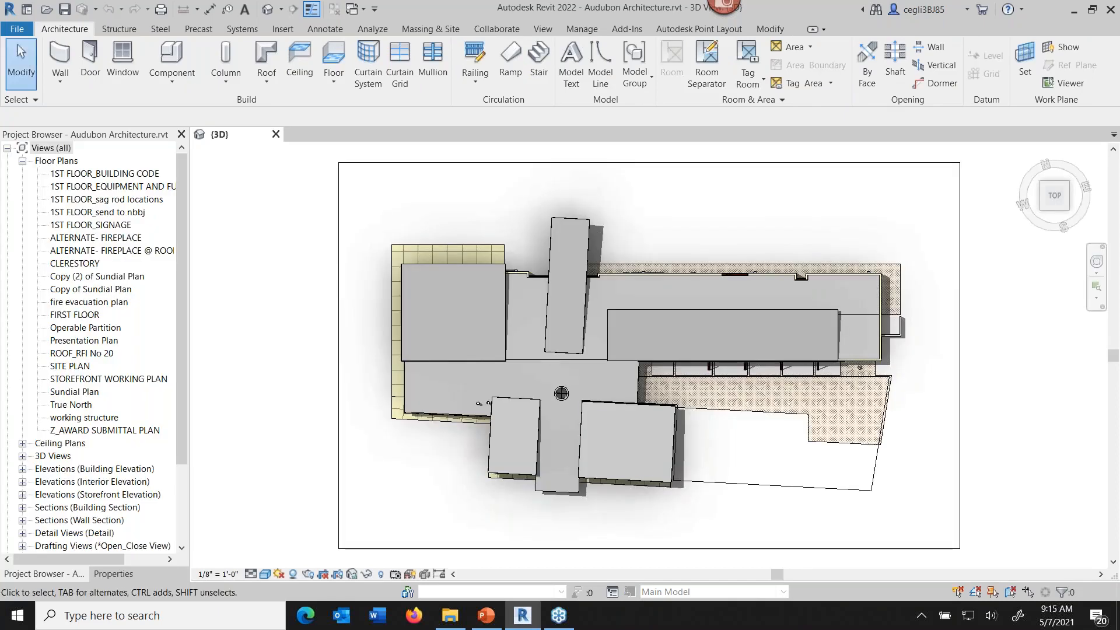
- Open the 1ST FLOOR_EQUIPMENT AND FURNITURE PLAN floor plan at the multipurpose space and close the {3D} view
double_click(122, 186)
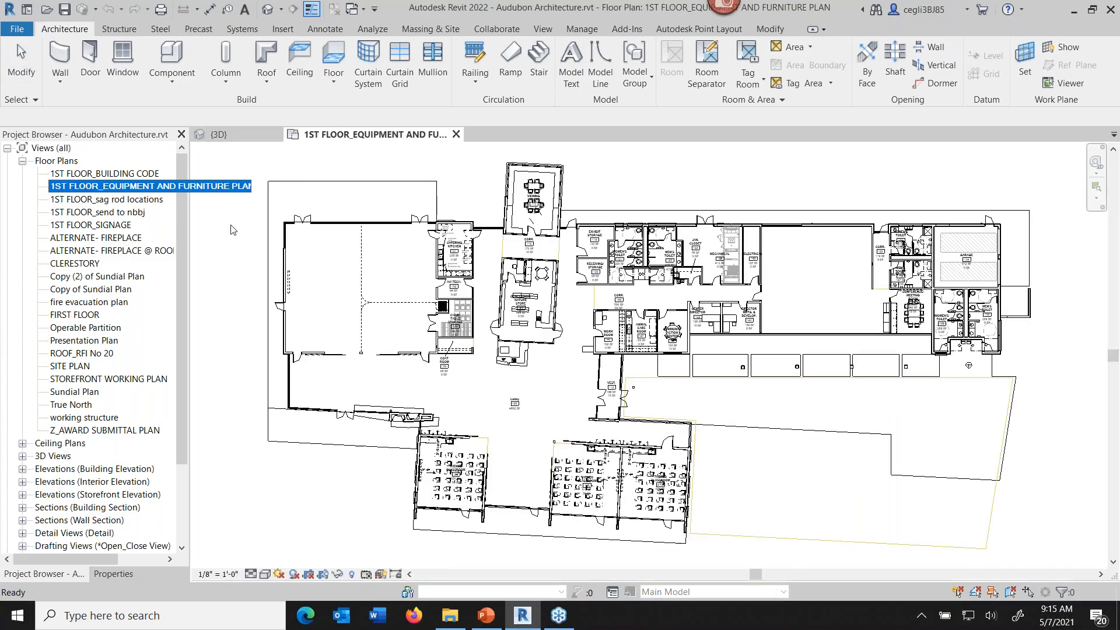
click(274, 134)
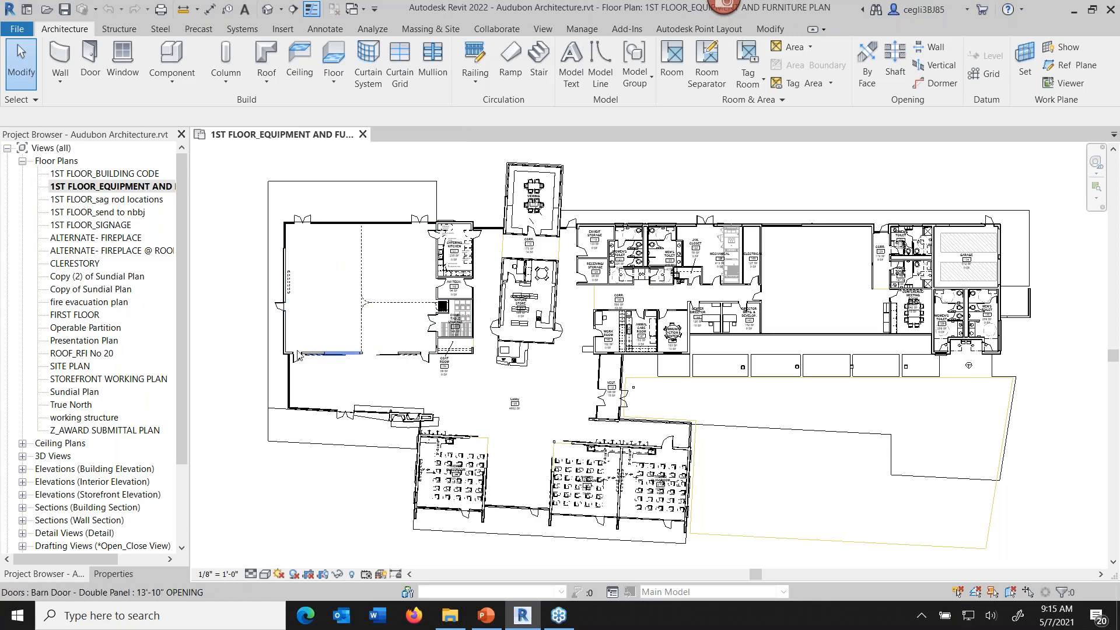
scroll(357, 379, up, 3)
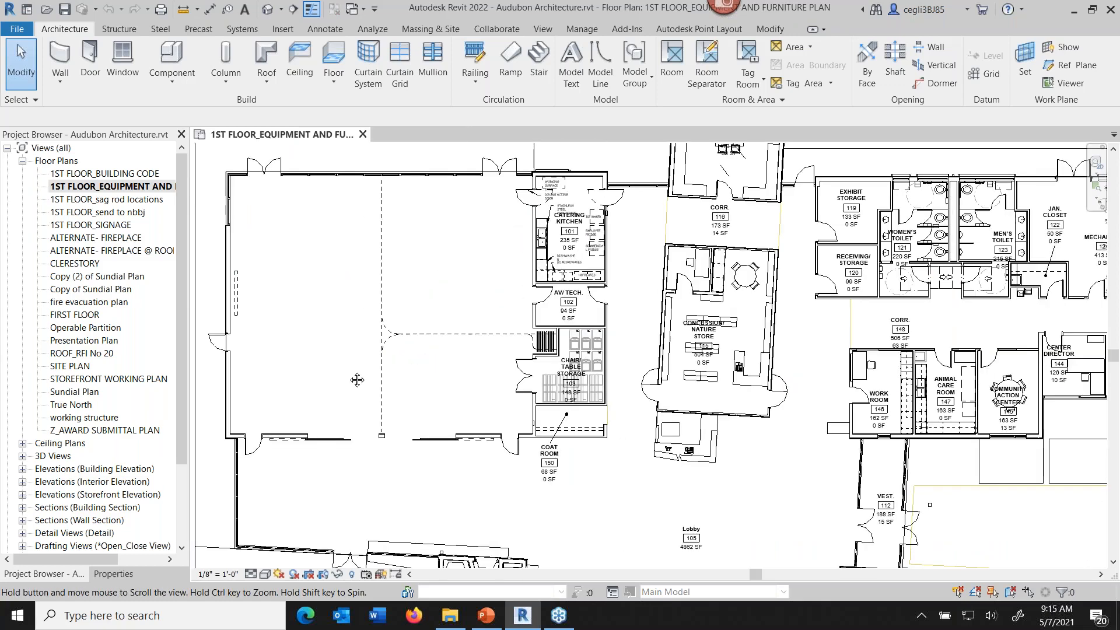
middle_drag(357, 380, 406, 420)
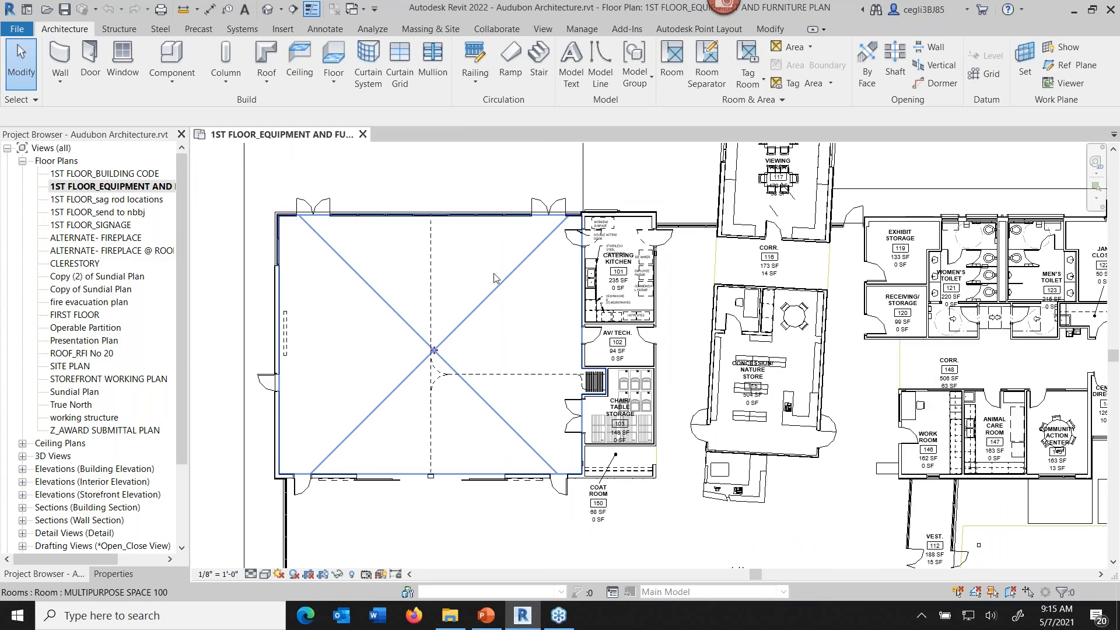
- Create a Grid Object Placement generative design study that uses the Optimize method
click(577, 29)
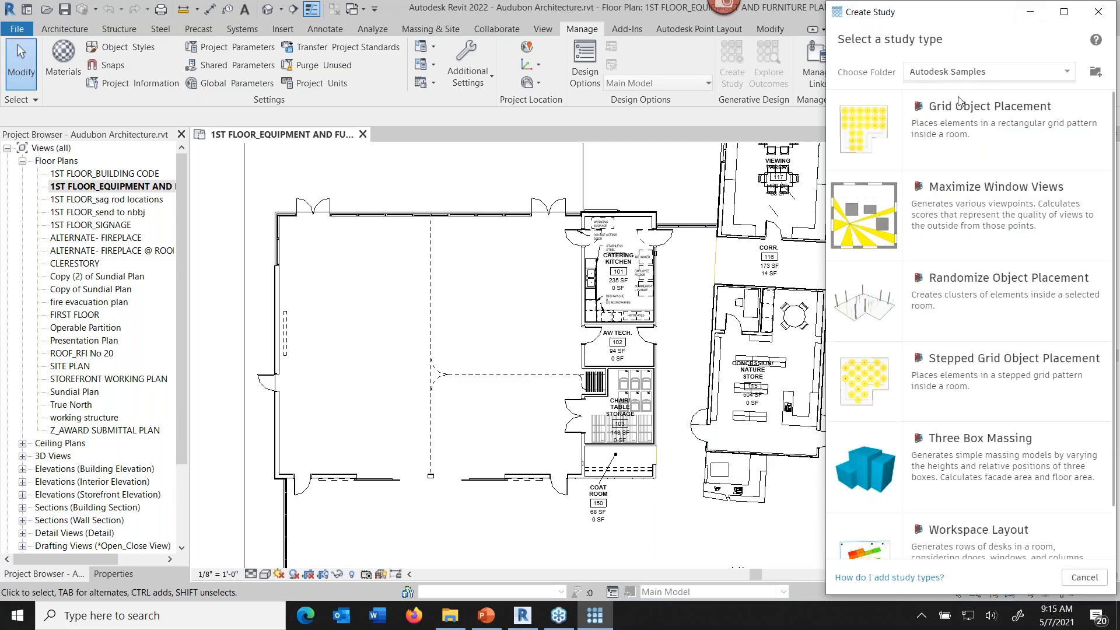
click(945, 129)
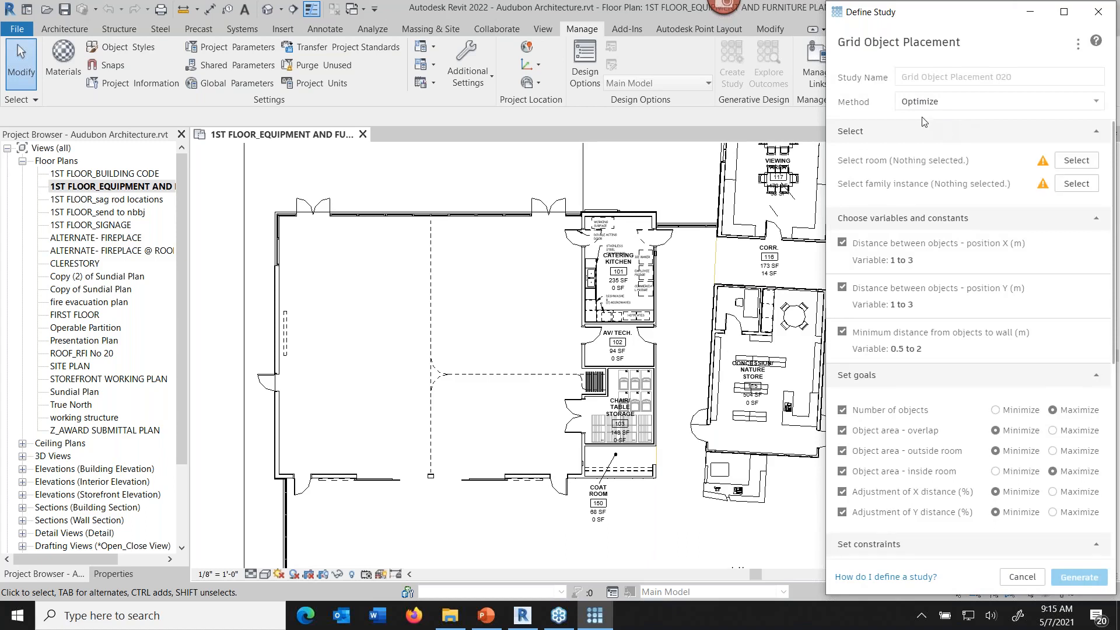
click(1057, 103)
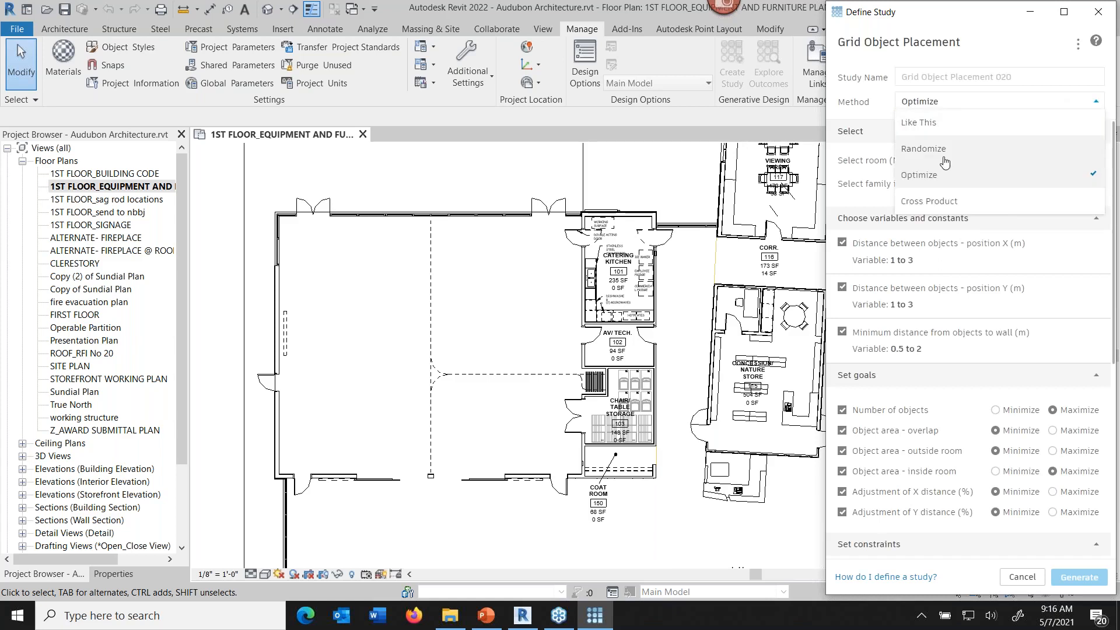
click(925, 177)
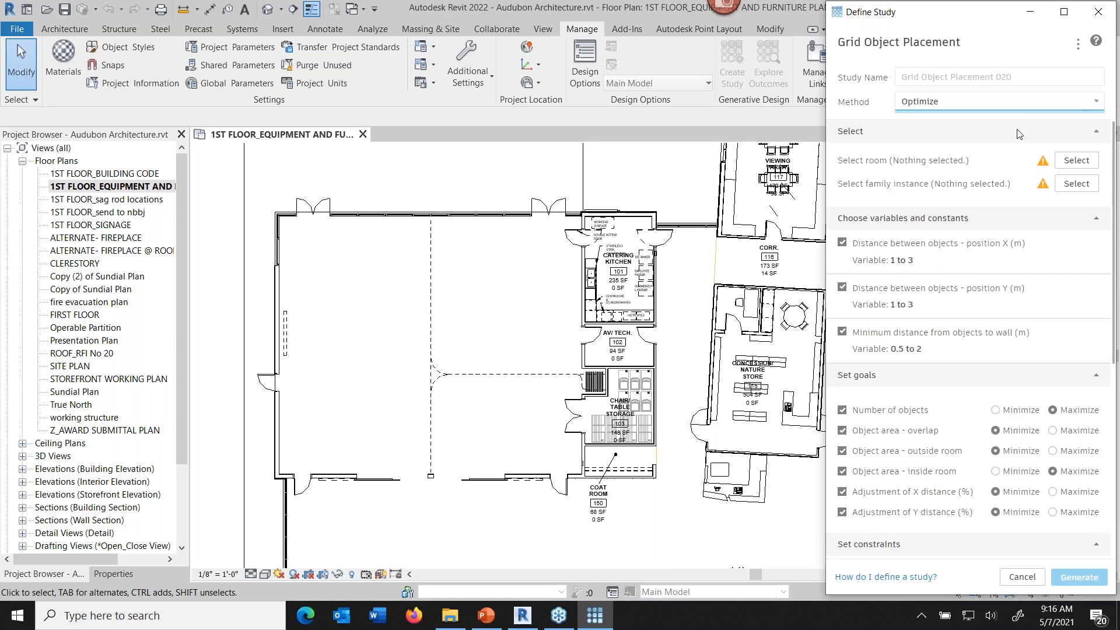
- Assign Multipurpose Space 100 as the study's room and the round table with chairs in the nature store as its family instance
click(1075, 163)
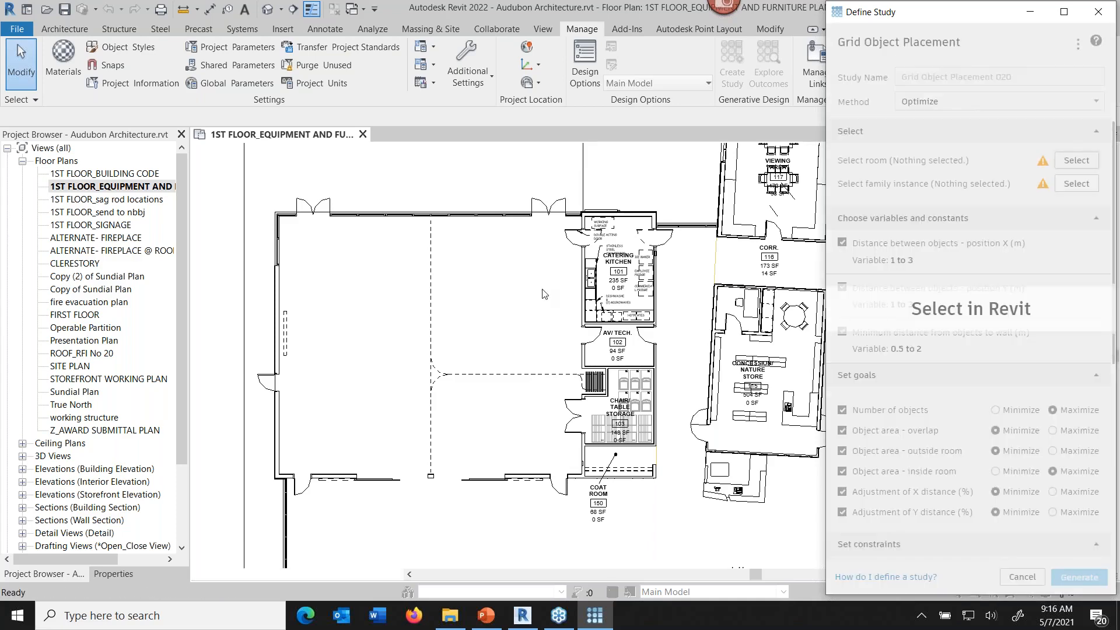
click(474, 317)
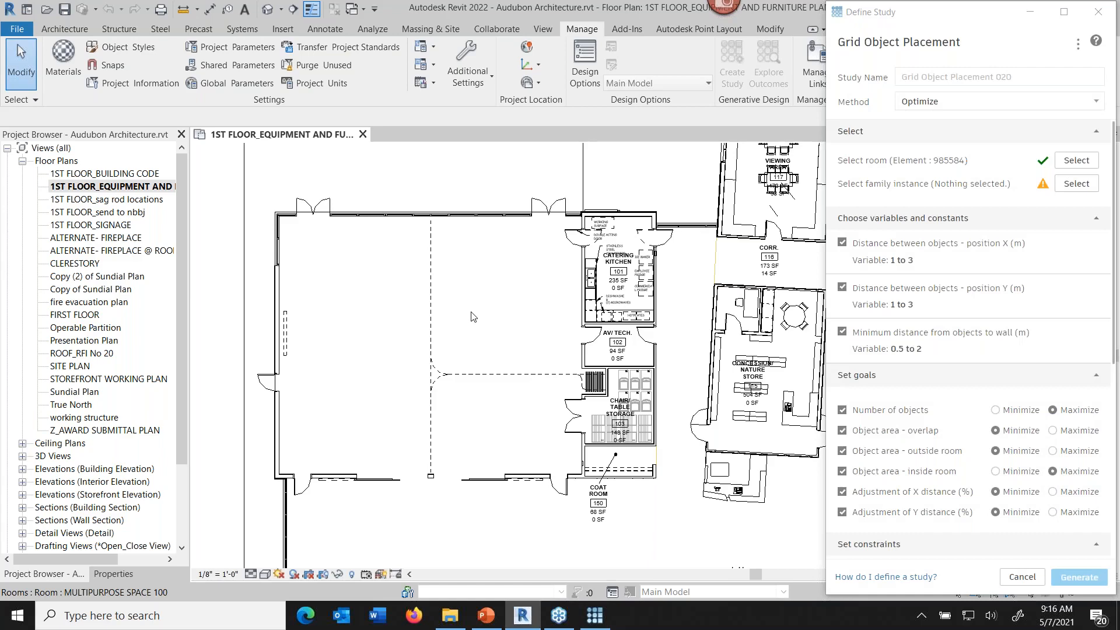
click(1076, 183)
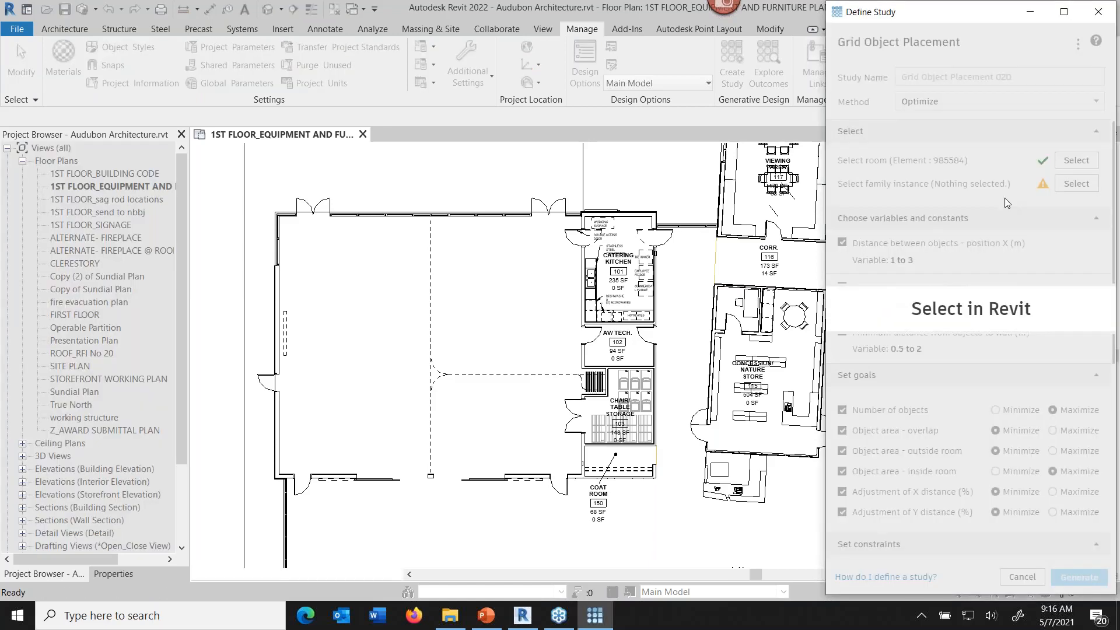
click(797, 323)
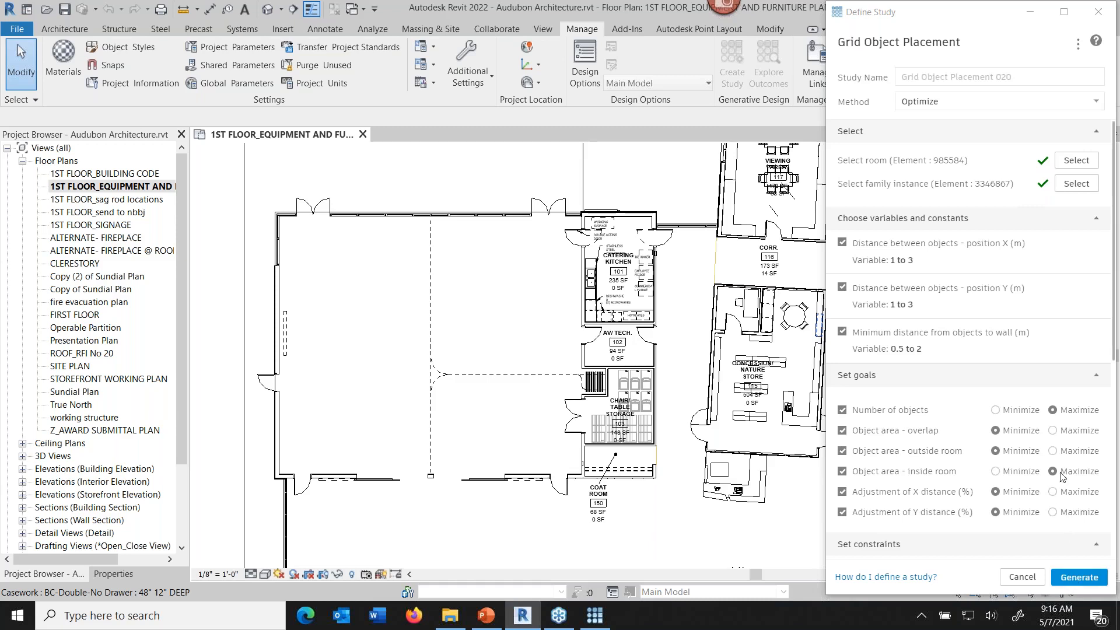
- Make the X and Y distances between objects constants and set both to 3 m
click(842, 243)
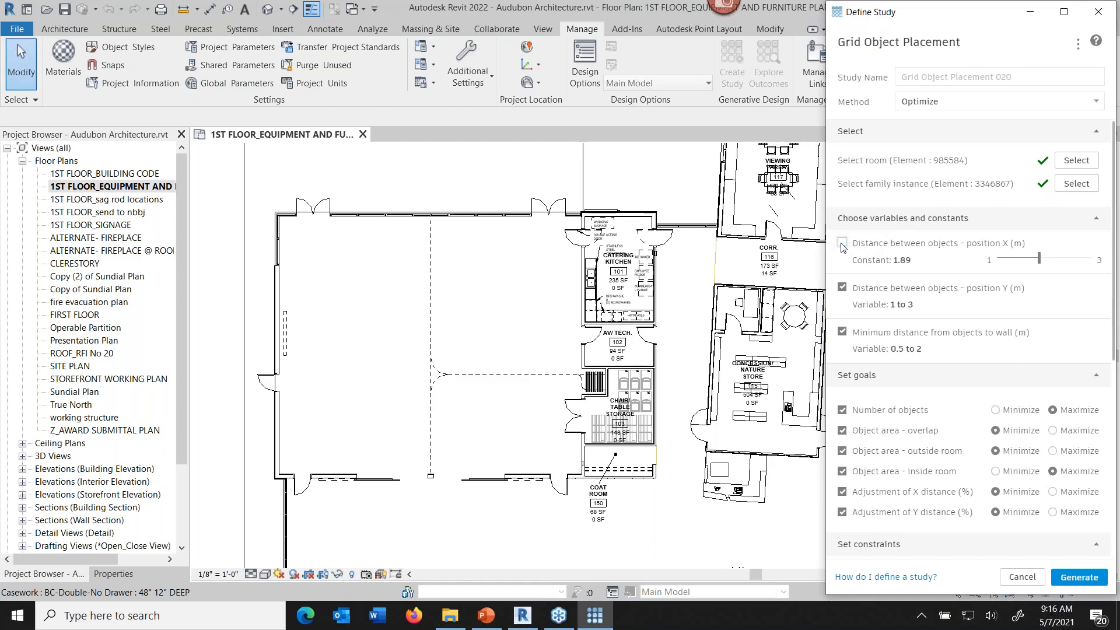
click(842, 287)
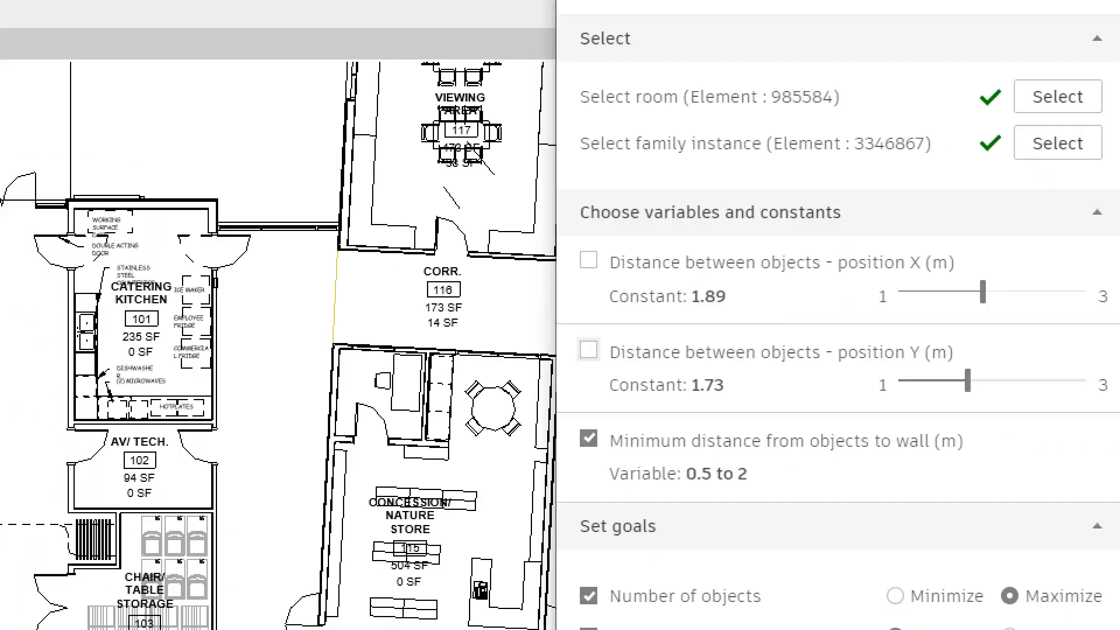
mouse_move(580, 274)
mouse_down()
mouse_move(616, 242)
mouse_move(564, 276)
mouse_move(585, 291)
mouse_up()
mouse_move(957, 309)
mouse_down()
mouse_move(1098, 305)
mouse_move(1089, 317)
mouse_up()
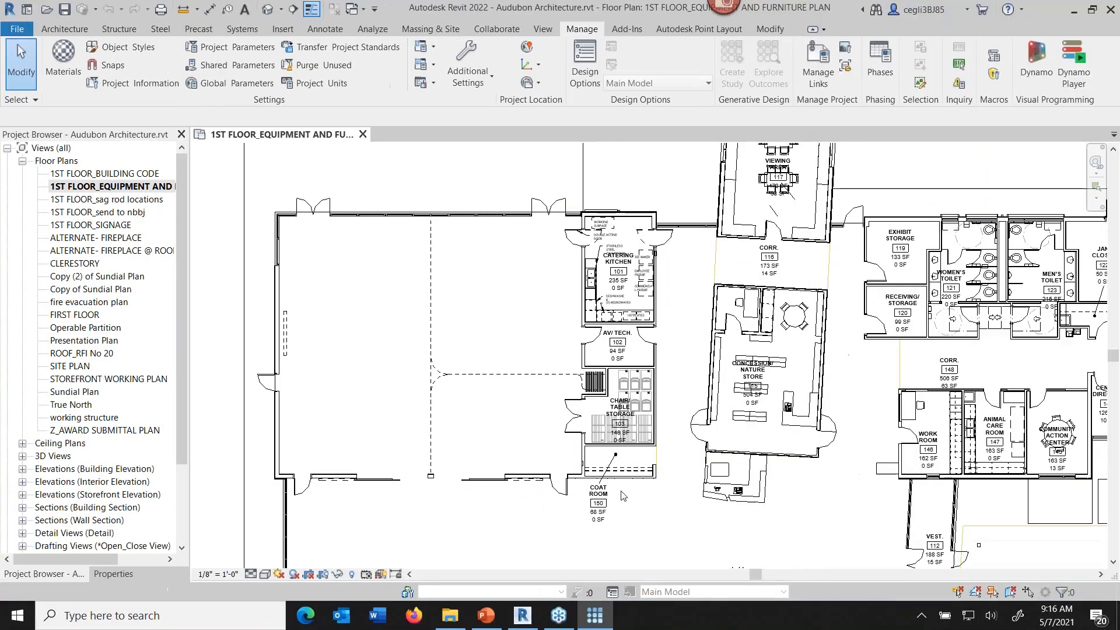
click(590, 622)
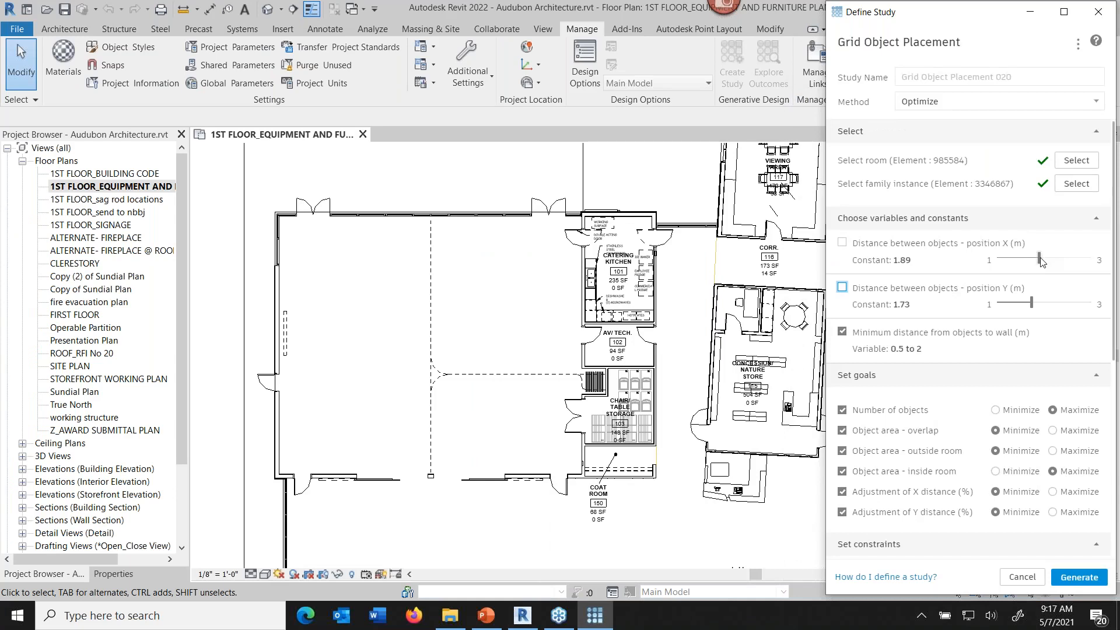
drag(1039, 258, 1094, 260)
drag(1031, 302, 1095, 309)
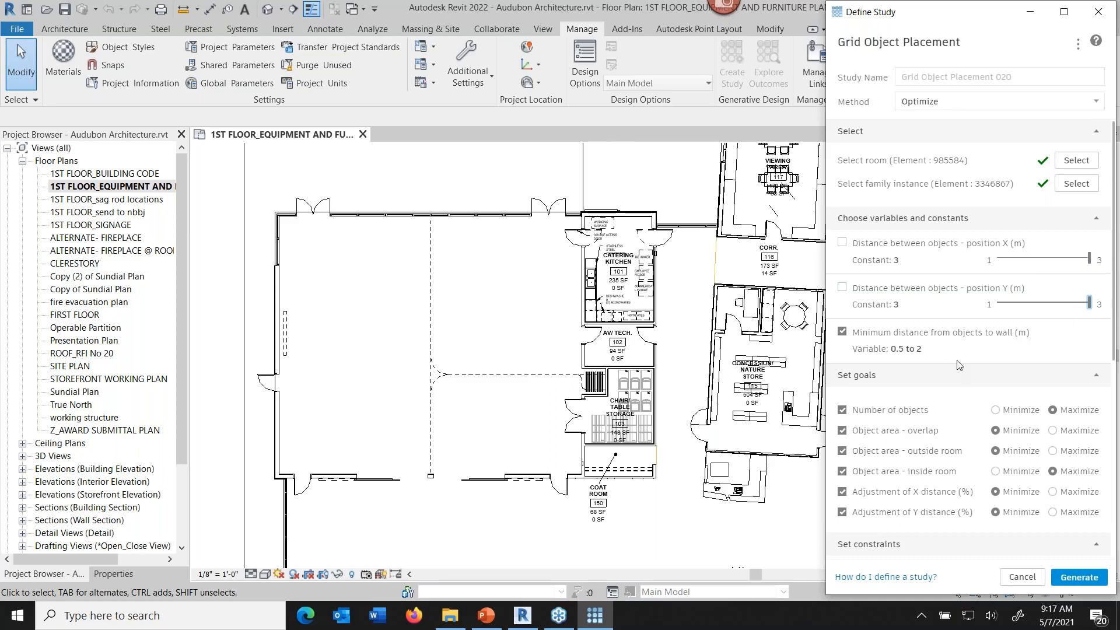
- Review the study's goals and constraints, and generate the outcomes
scroll(965, 379, down, 2)
scroll(968, 394, down, 5)
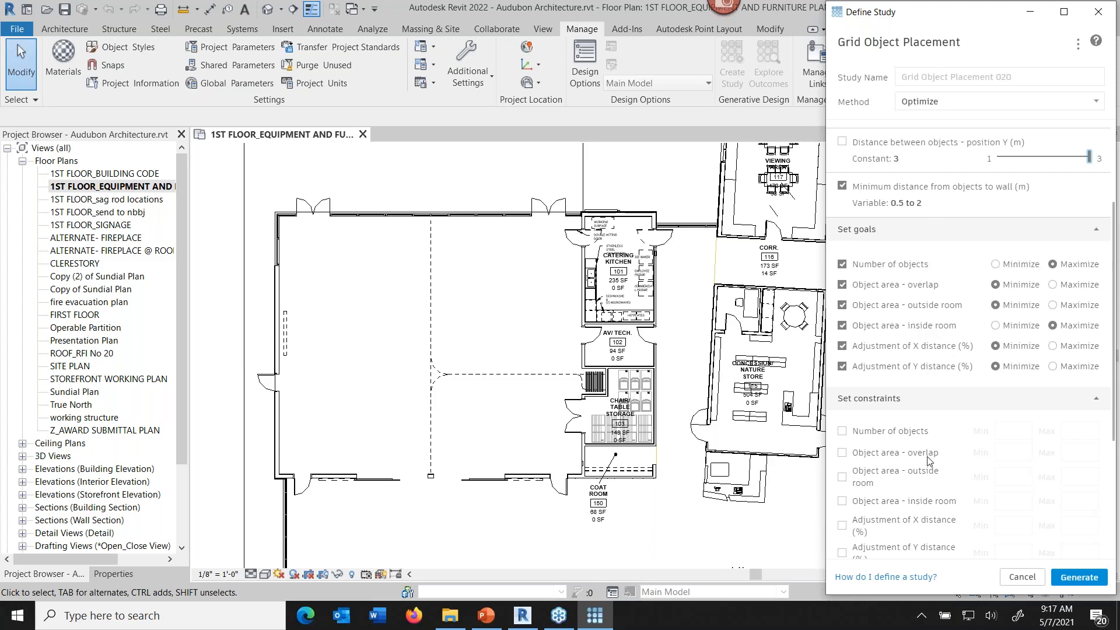
scroll(988, 305, down, 3)
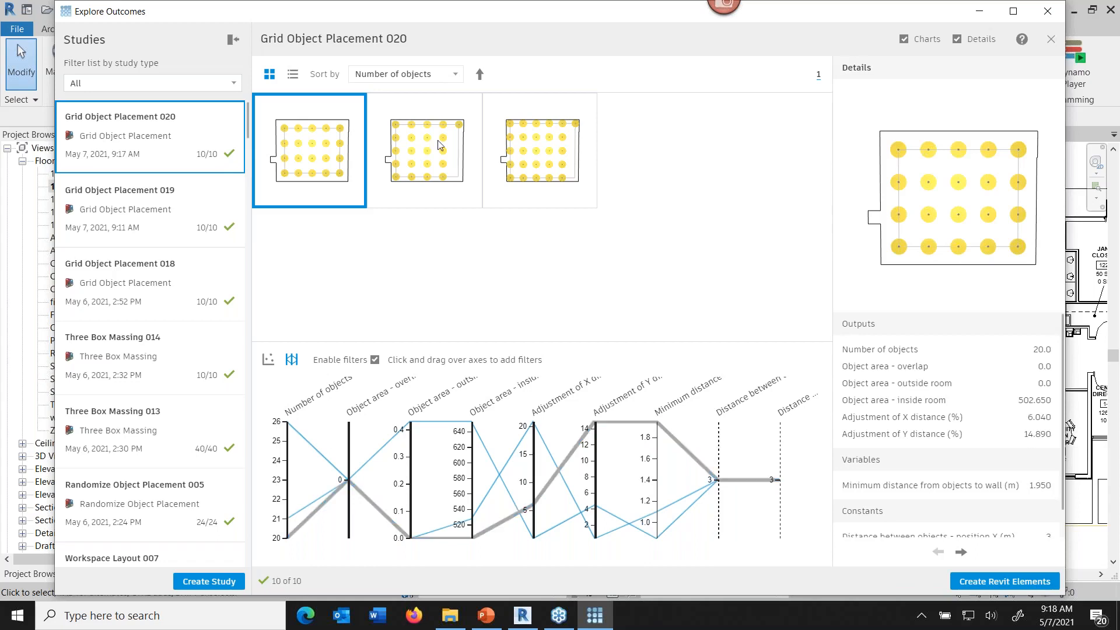
- Compare the densest layout with the 20-object one, create Revit elements from the 20-object outcome, and close the outcomes window
click(545, 166)
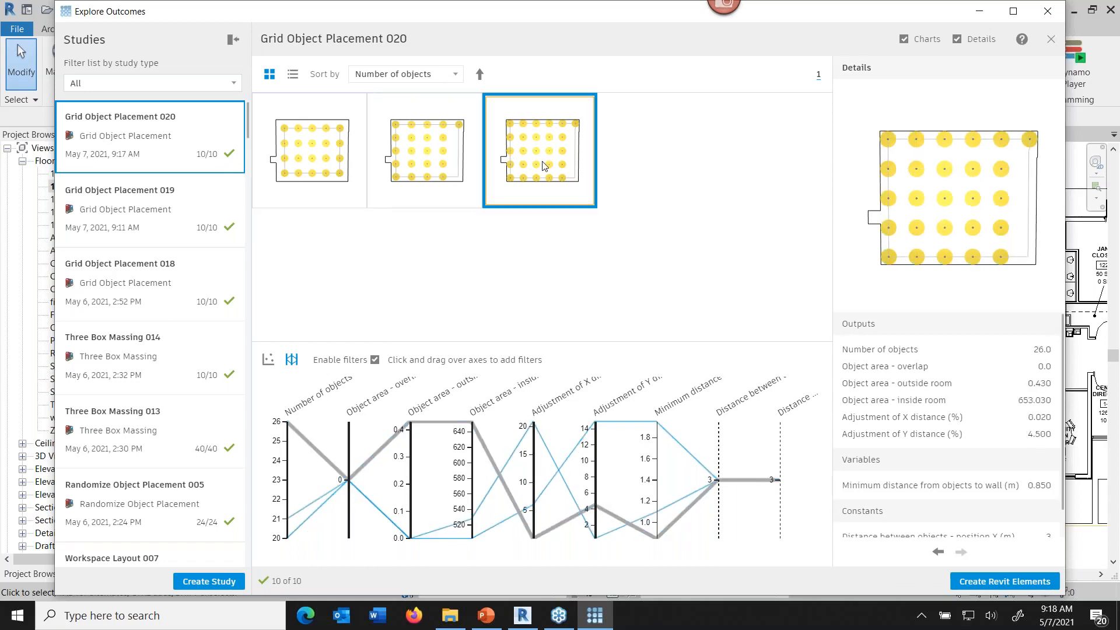
click(316, 171)
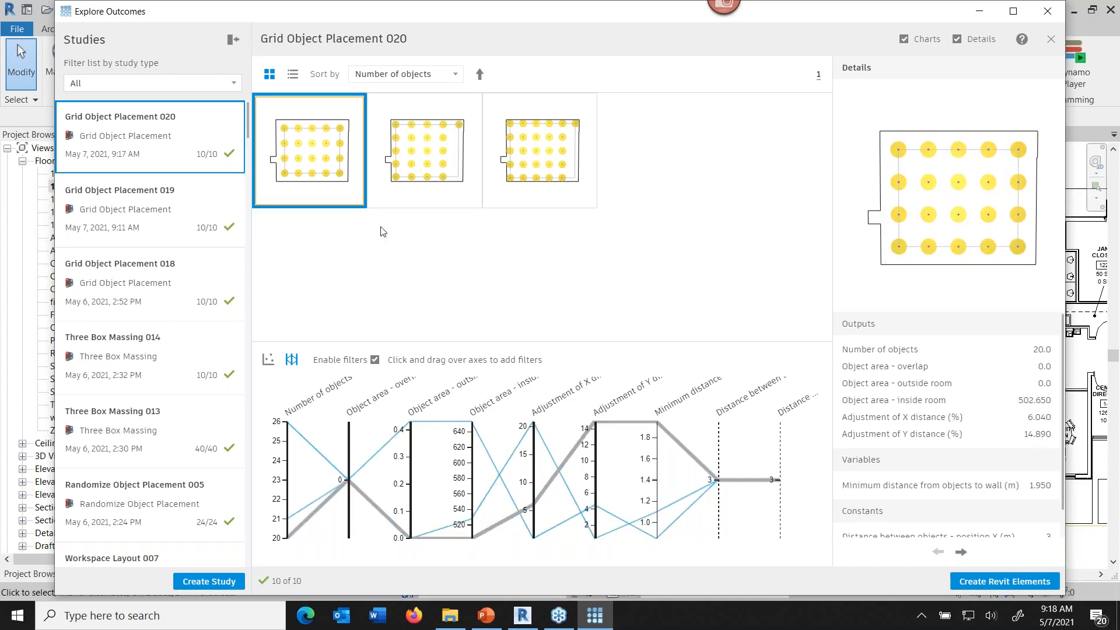
click(1013, 585)
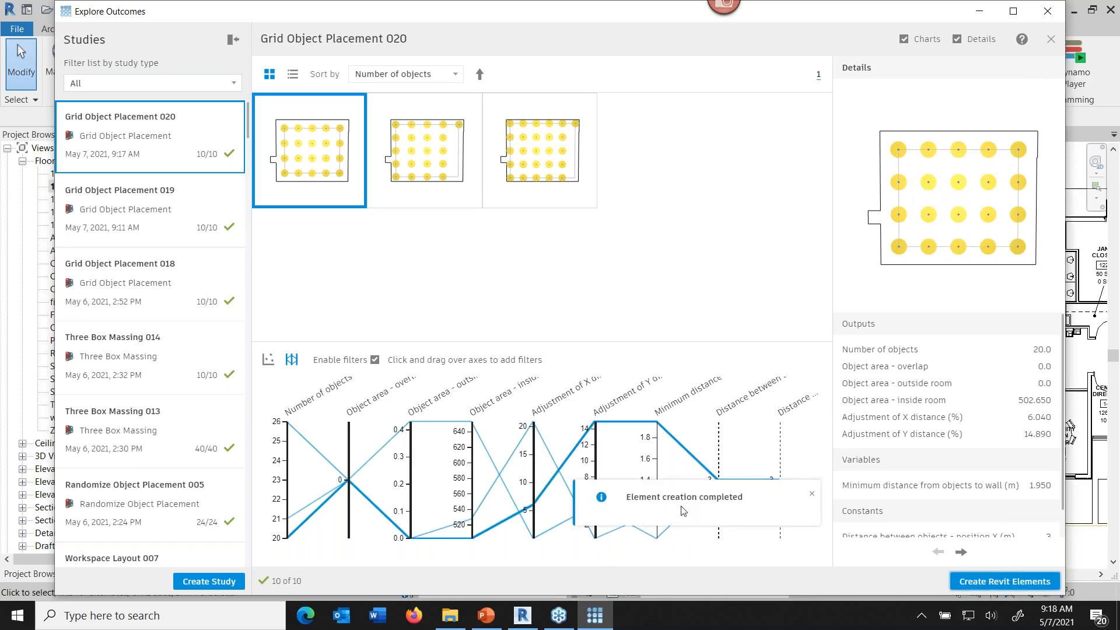
click(1037, 16)
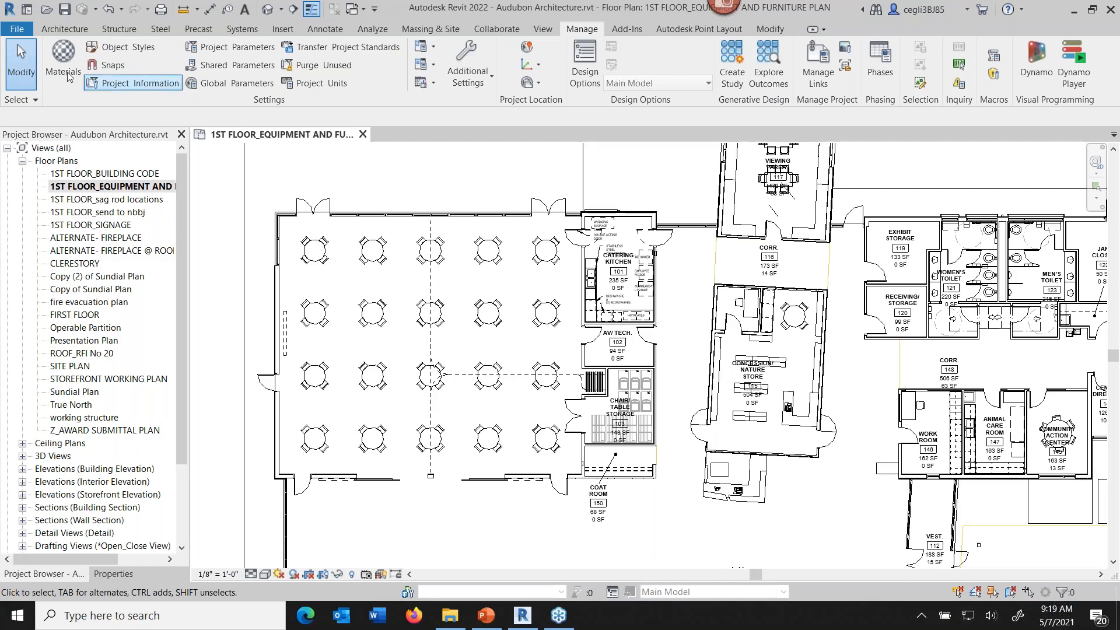
- Undo the table grid placed in the multipurpose space and start a new Stepped Grid Object Placement study
click(108, 9)
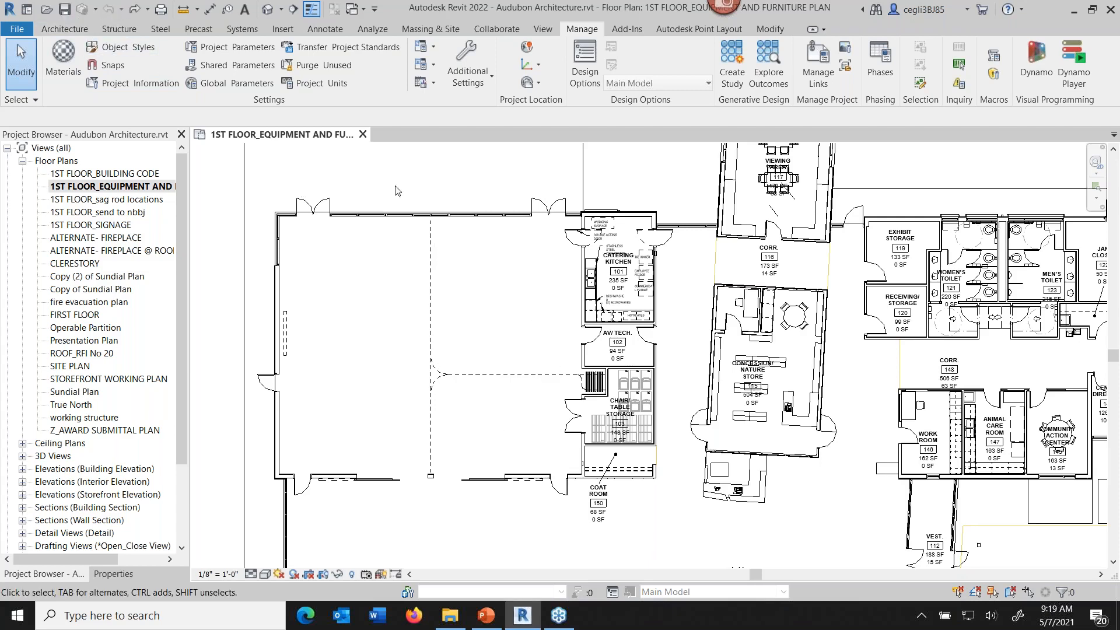
click(729, 82)
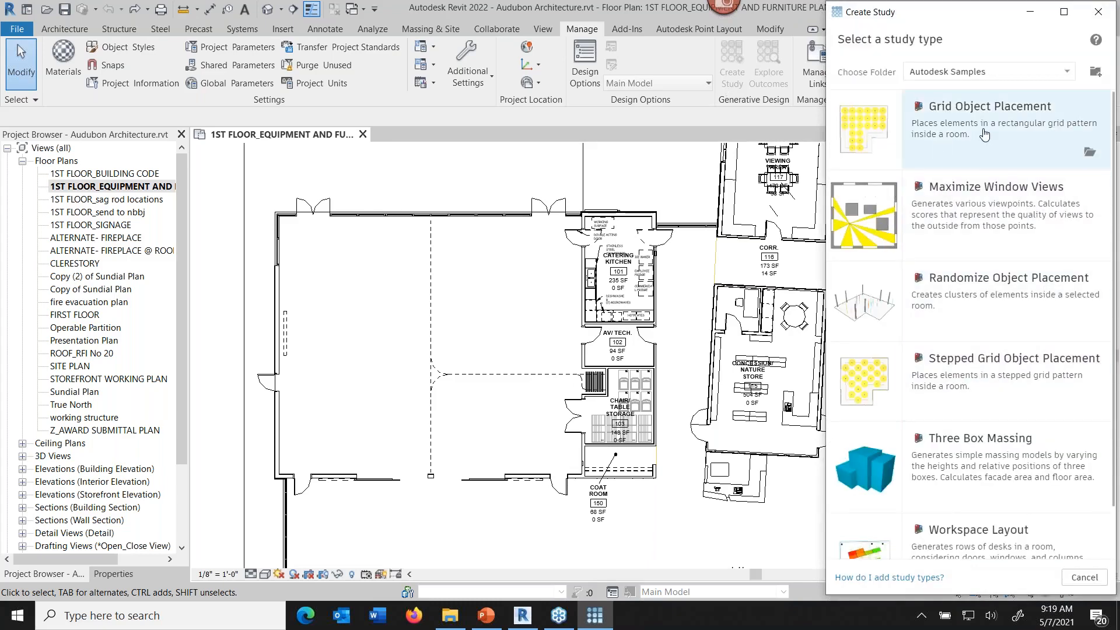
click(985, 394)
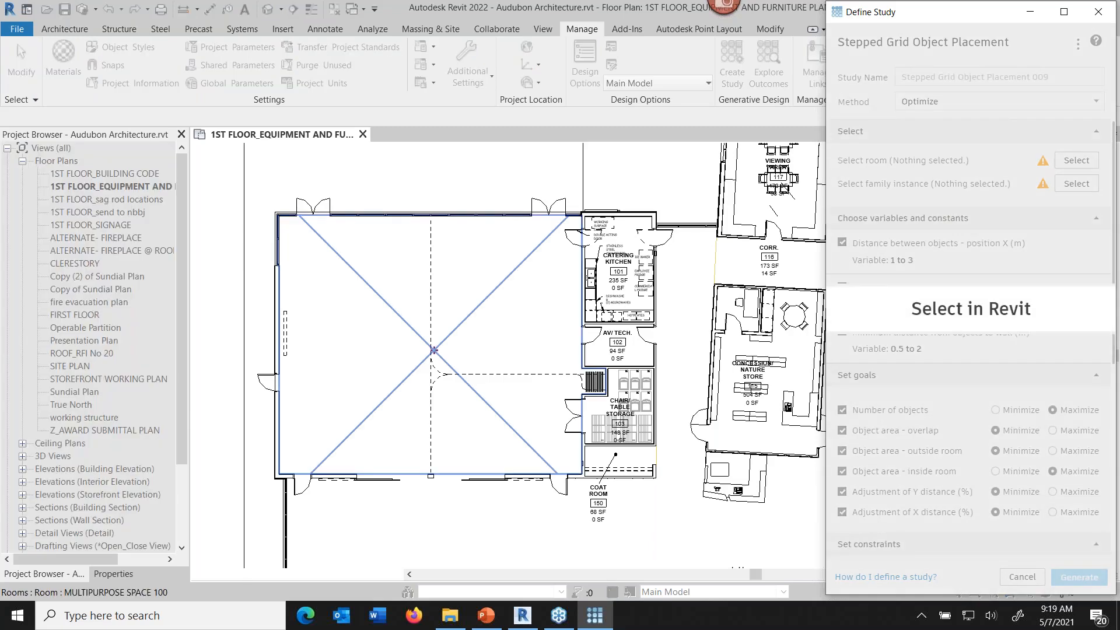
- Assign Multipurpose Space 100 as the stepped study's room and the nature store's Table 4 Chairs 2D as its family instance
click(433, 350)
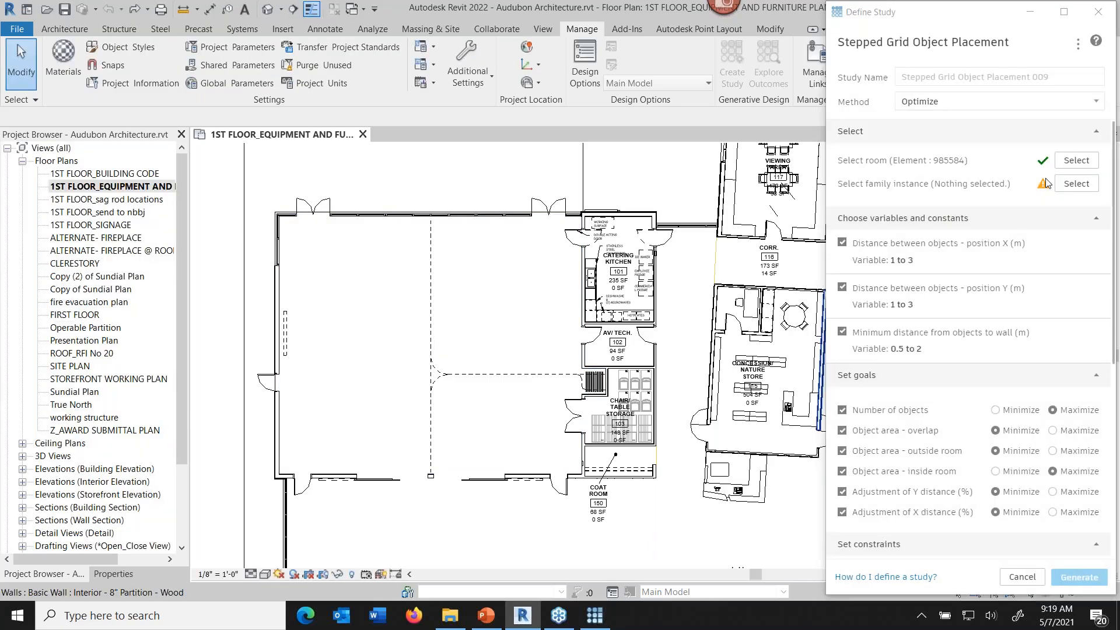
click(1073, 184)
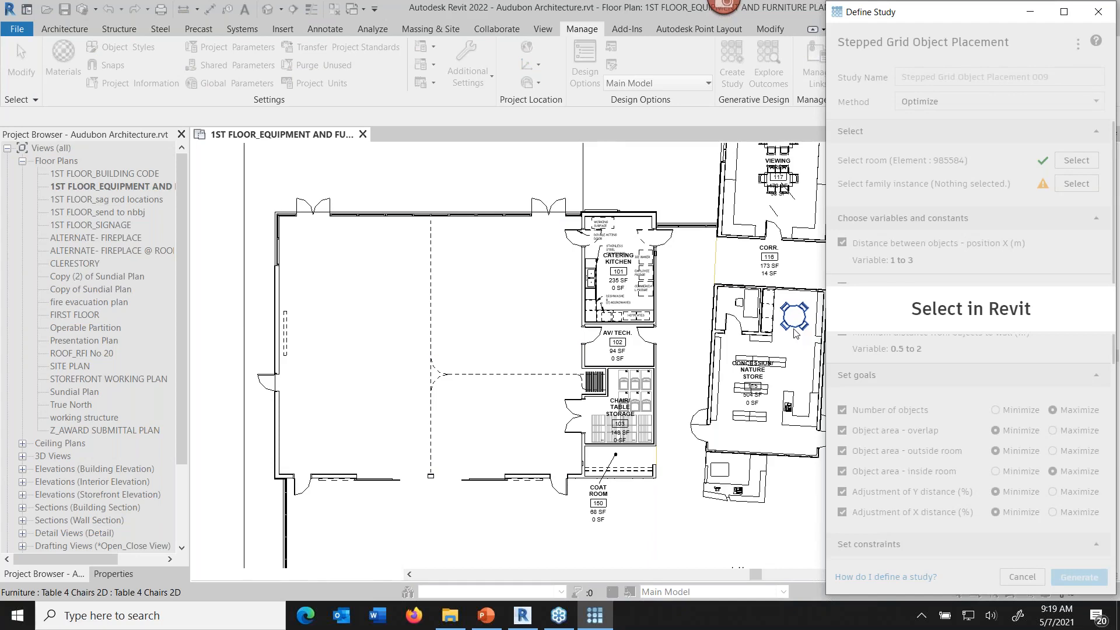
click(794, 332)
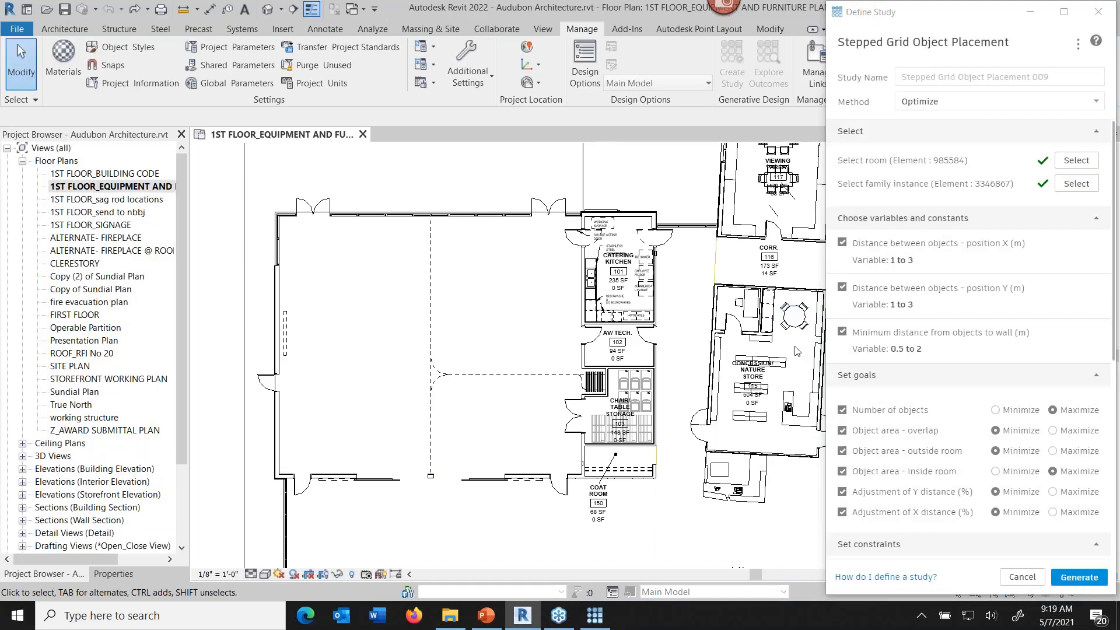
- Make the minimum distance from objects to wall a constant of 1.69 m, review the remaining study settings, and generate the outcomes
click(842, 332)
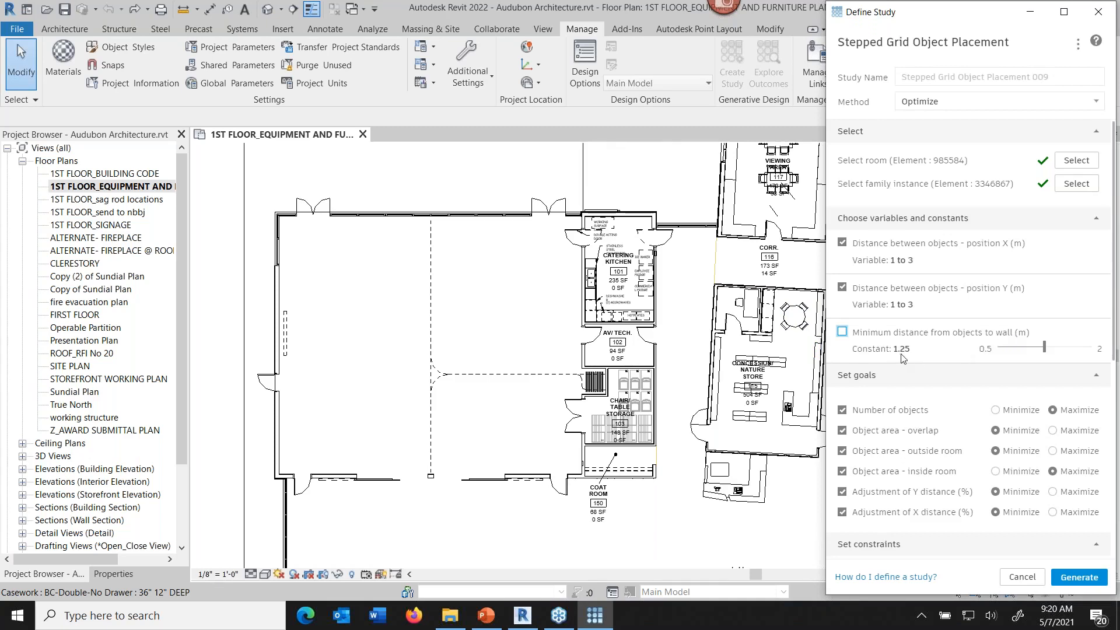
drag(1046, 350, 1072, 354)
scroll(1003, 458, down, 1)
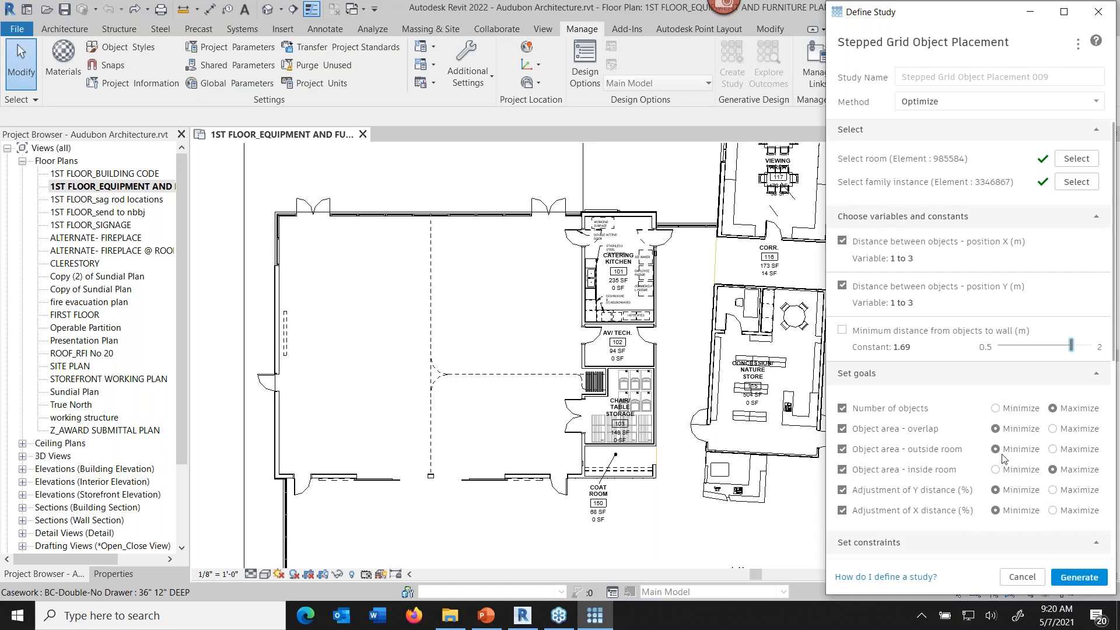
scroll(1003, 458, down, 3)
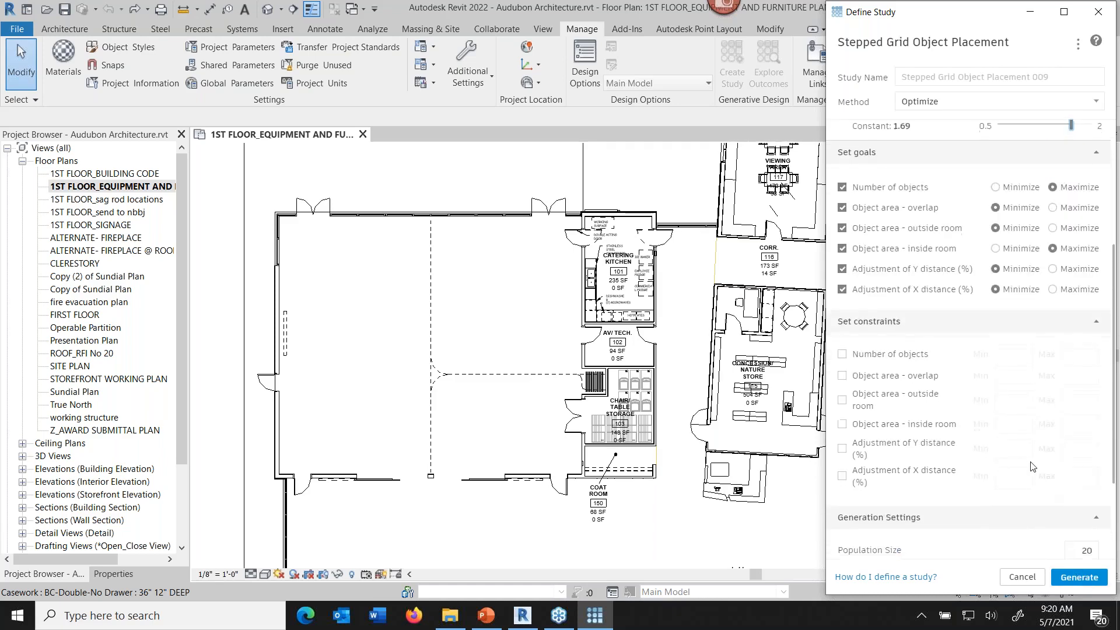
scroll(1033, 464, down, 2)
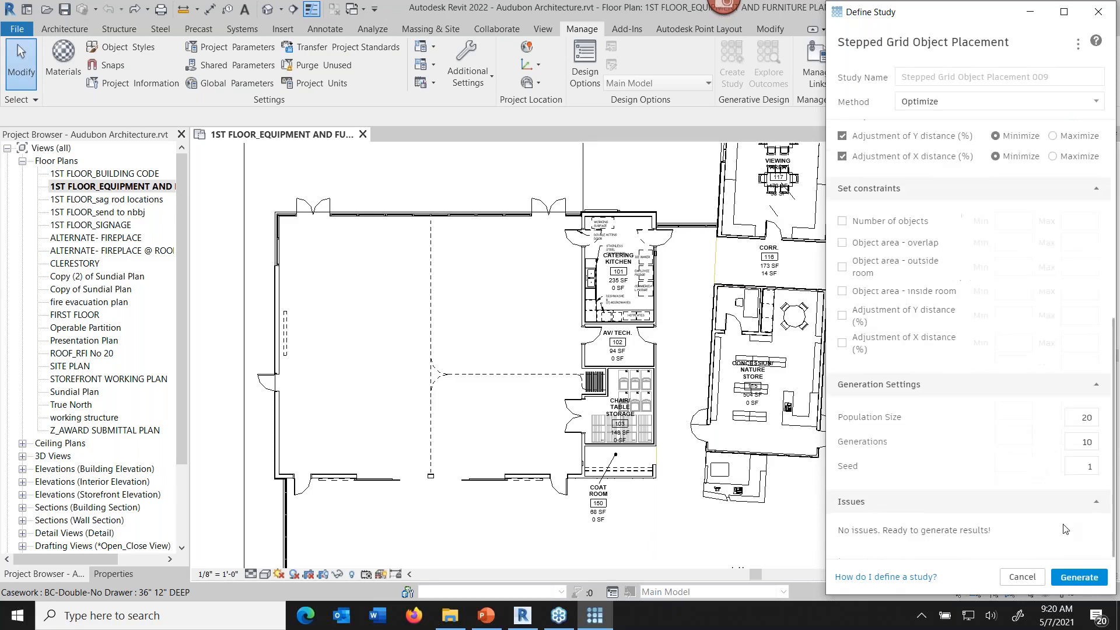
click(1078, 577)
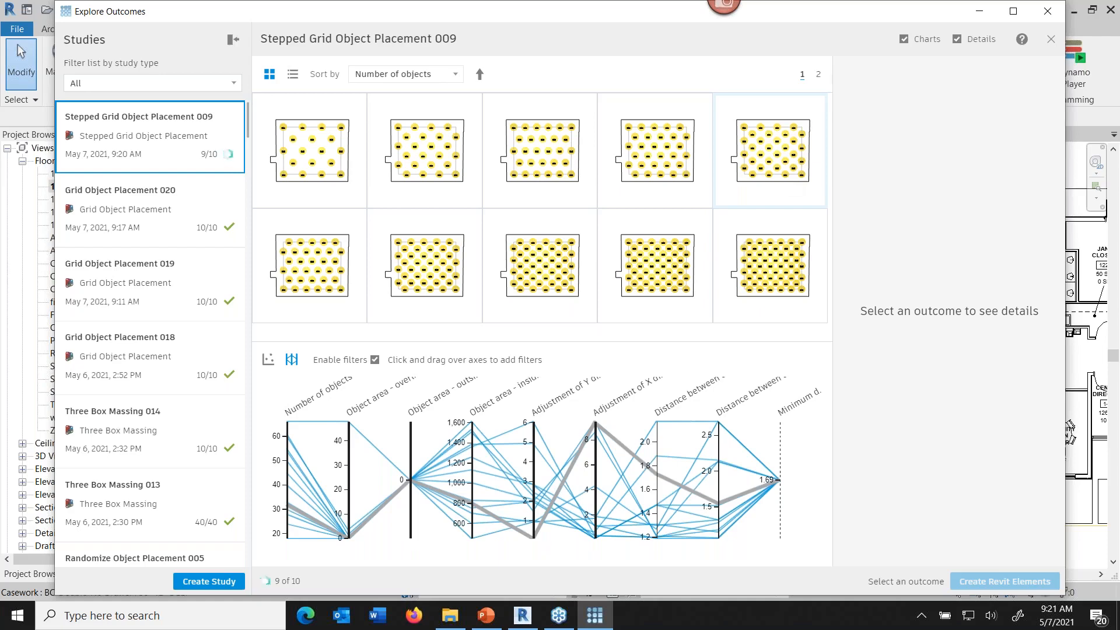
- Compare sparse and dense stepped-grid layouts, and create Revit elements from the 28-object outcome
click(432, 156)
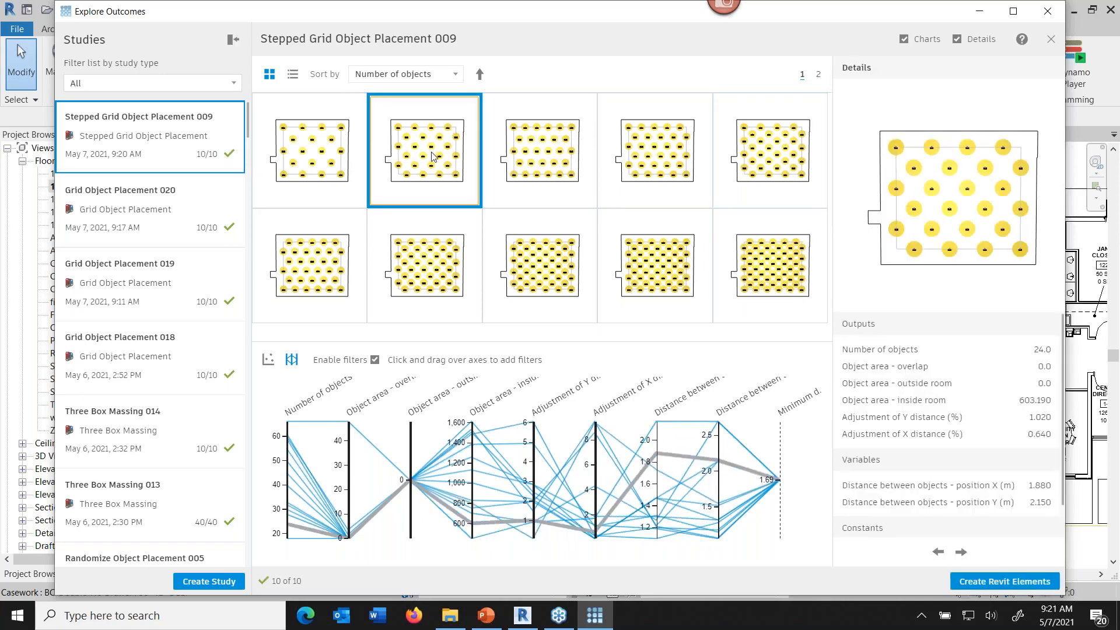
click(557, 274)
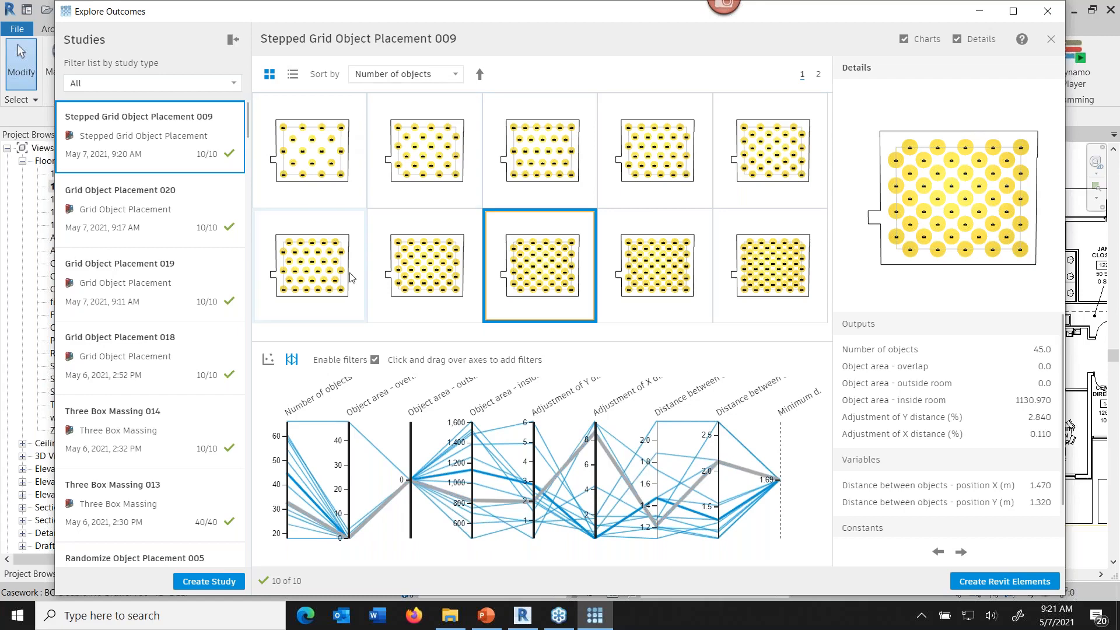
click(774, 175)
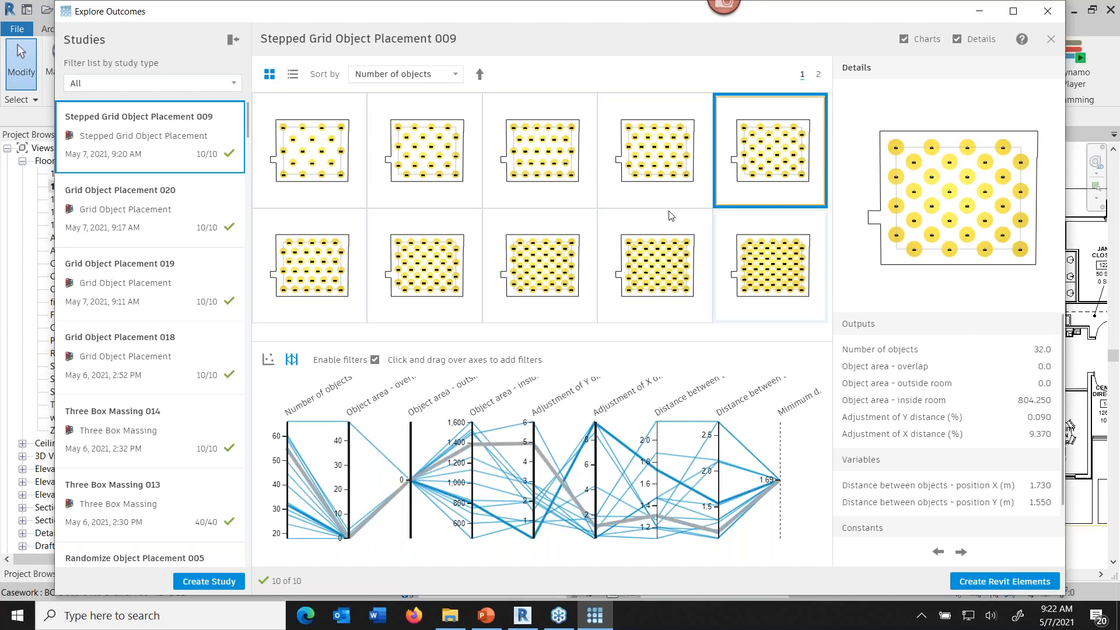
click(319, 166)
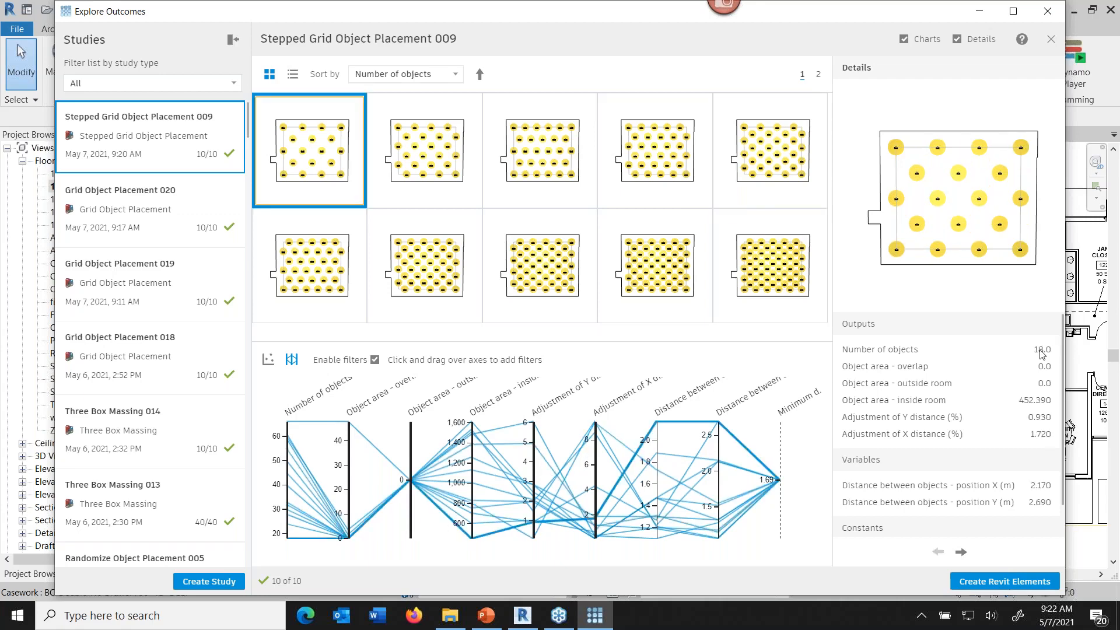
click(781, 281)
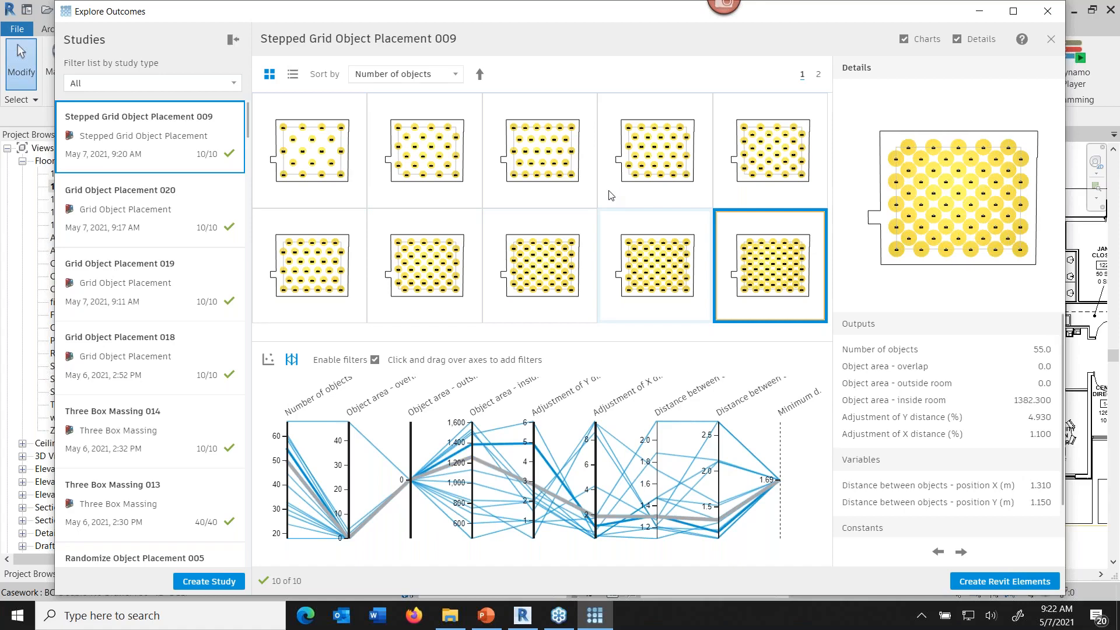
click(344, 168)
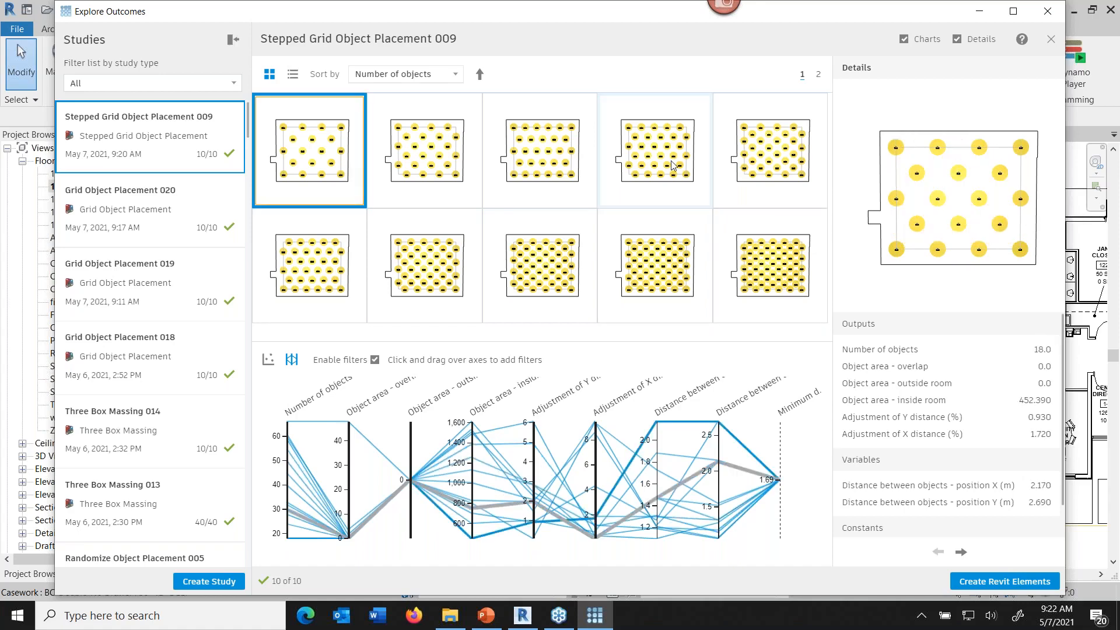
click(570, 174)
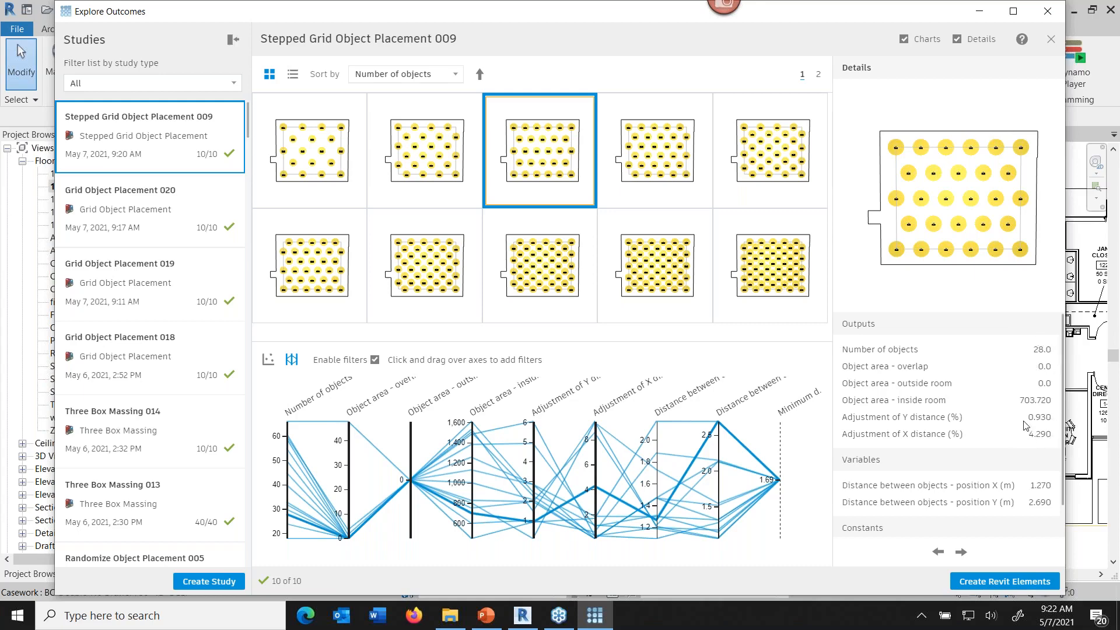
click(992, 582)
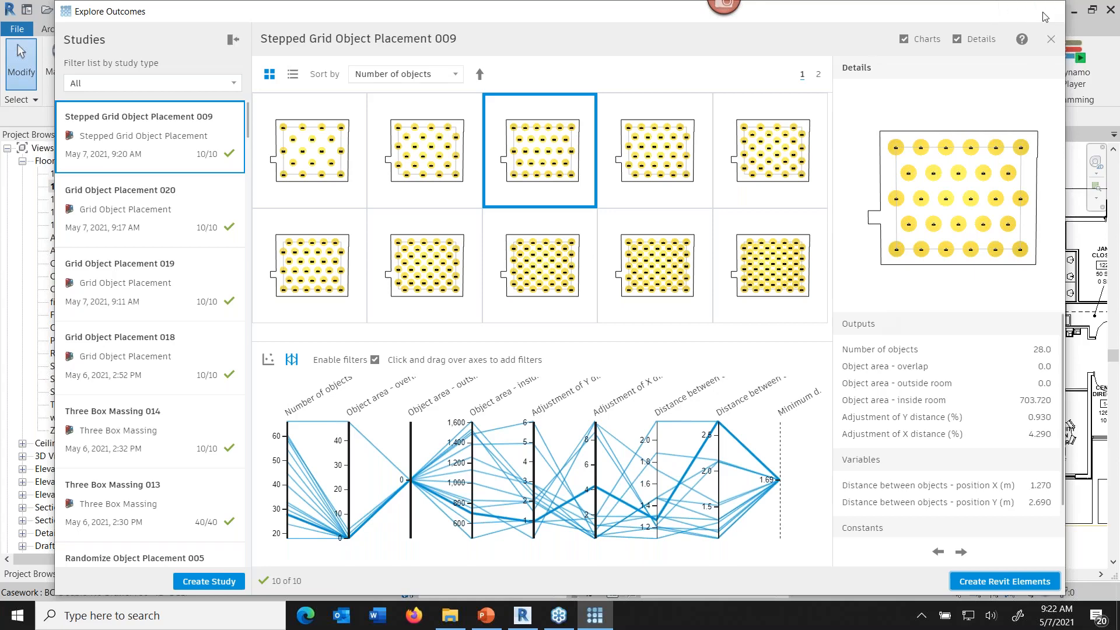
click(1044, 14)
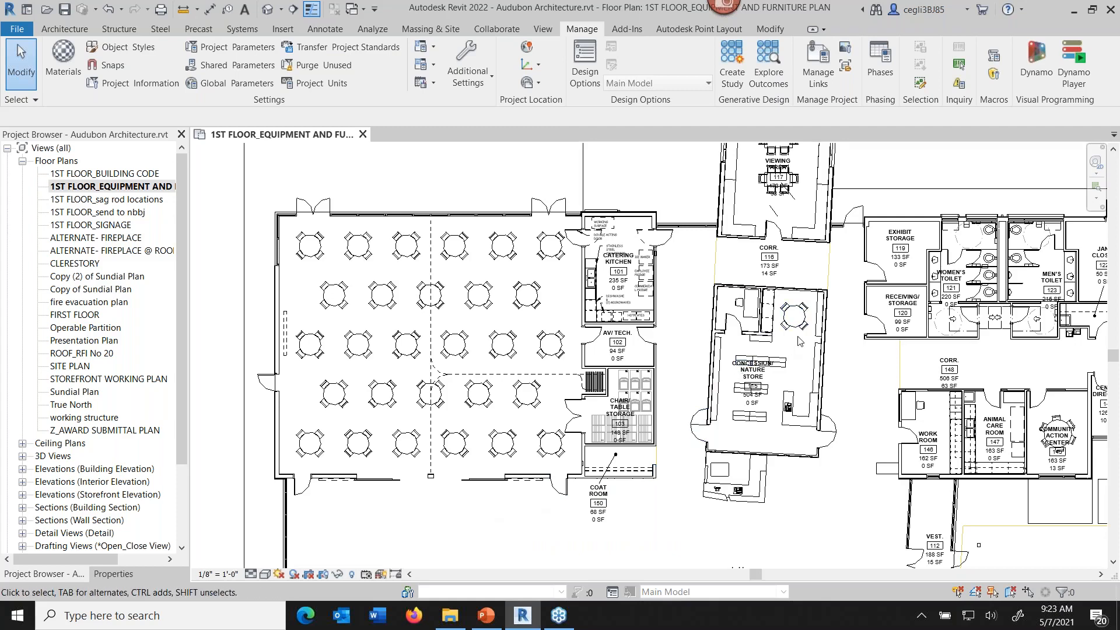
click(795, 316)
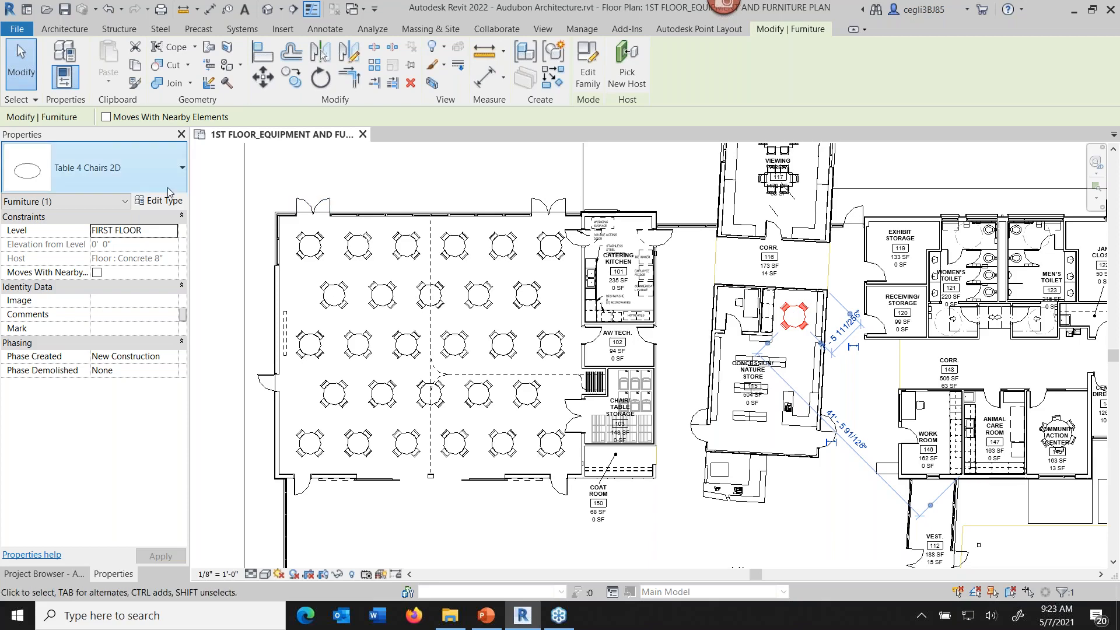
click(149, 175)
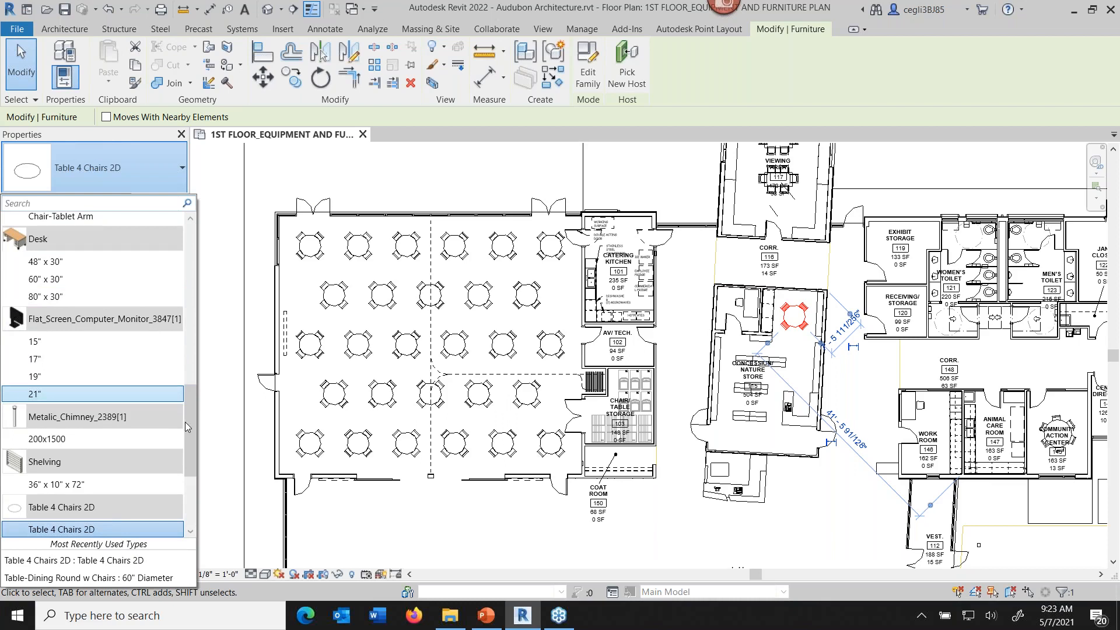
drag(187, 429, 184, 475)
mouse_move(157, 470)
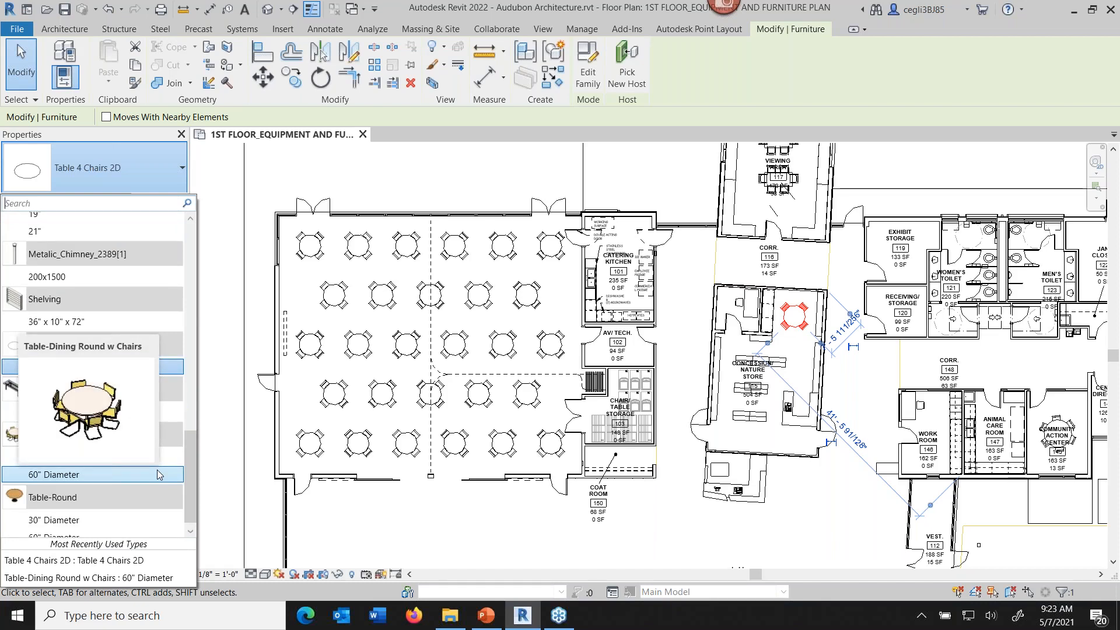
click(457, 187)
click(456, 187)
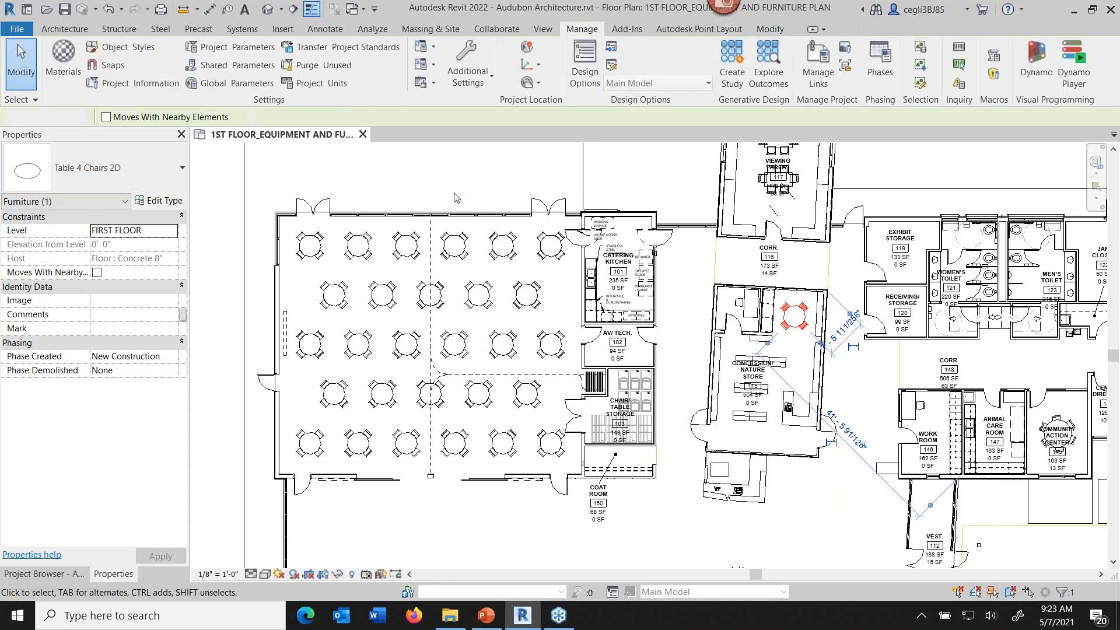
click(420, 368)
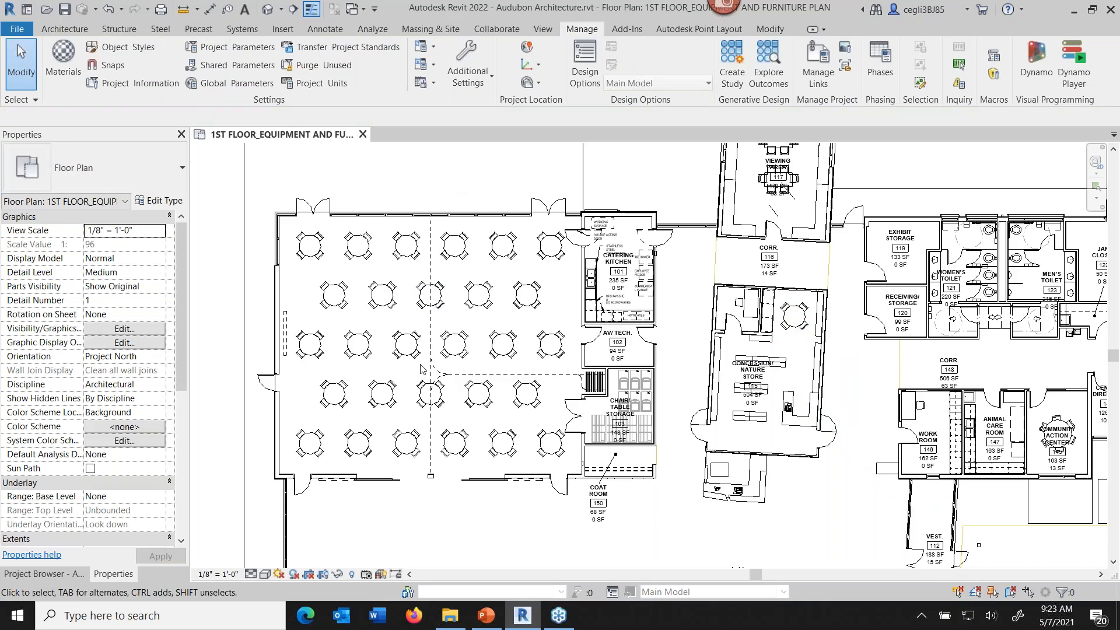
- Select all Table 4 Chairs 2D instances visible in the view and change them to Table-Dining Round w Chairs, 60" Diameter
right_click(465, 255)
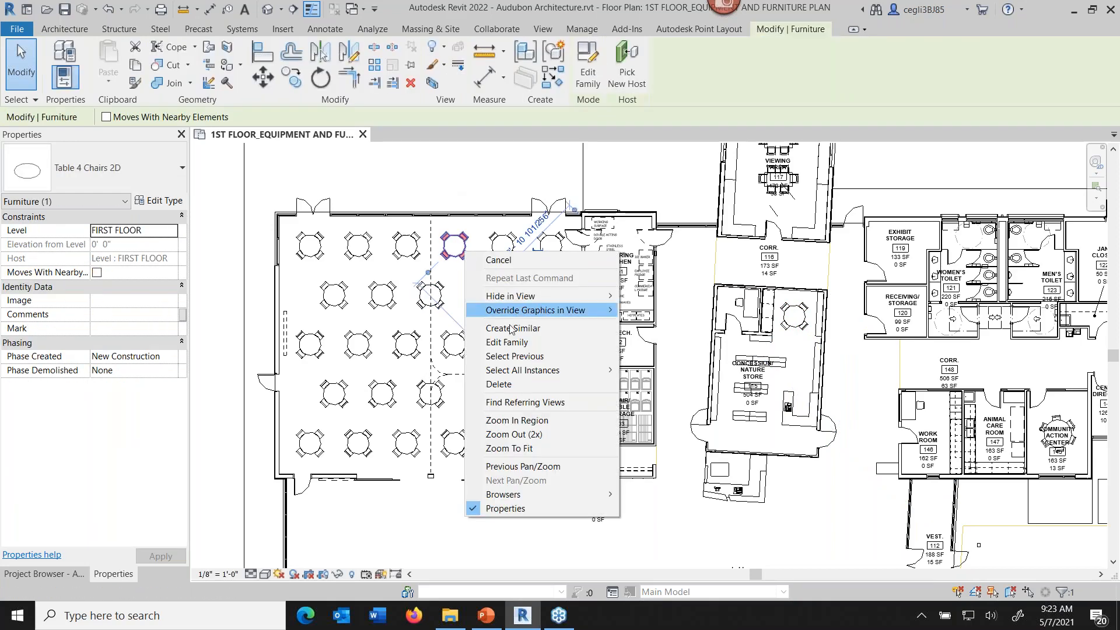
mouse_move(528, 371)
click(638, 371)
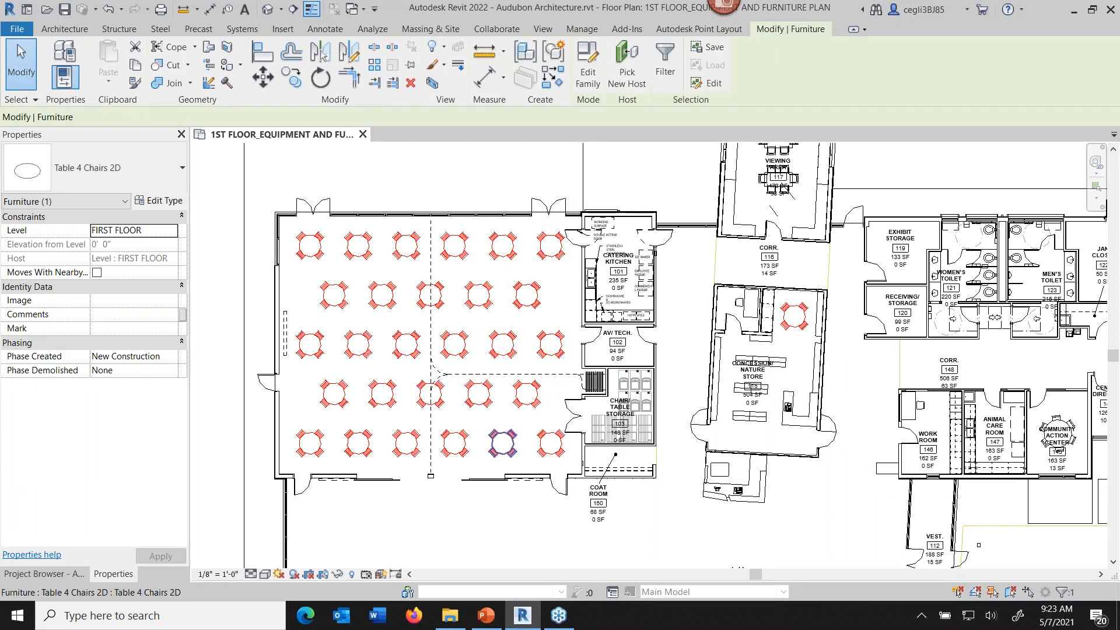
click(94, 169)
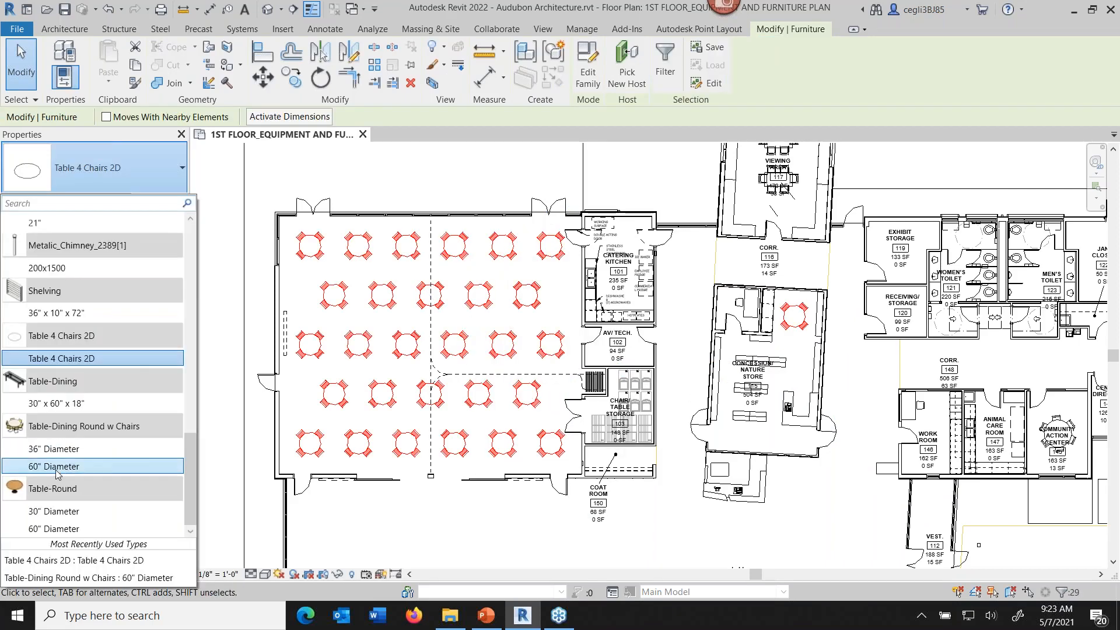
click(57, 466)
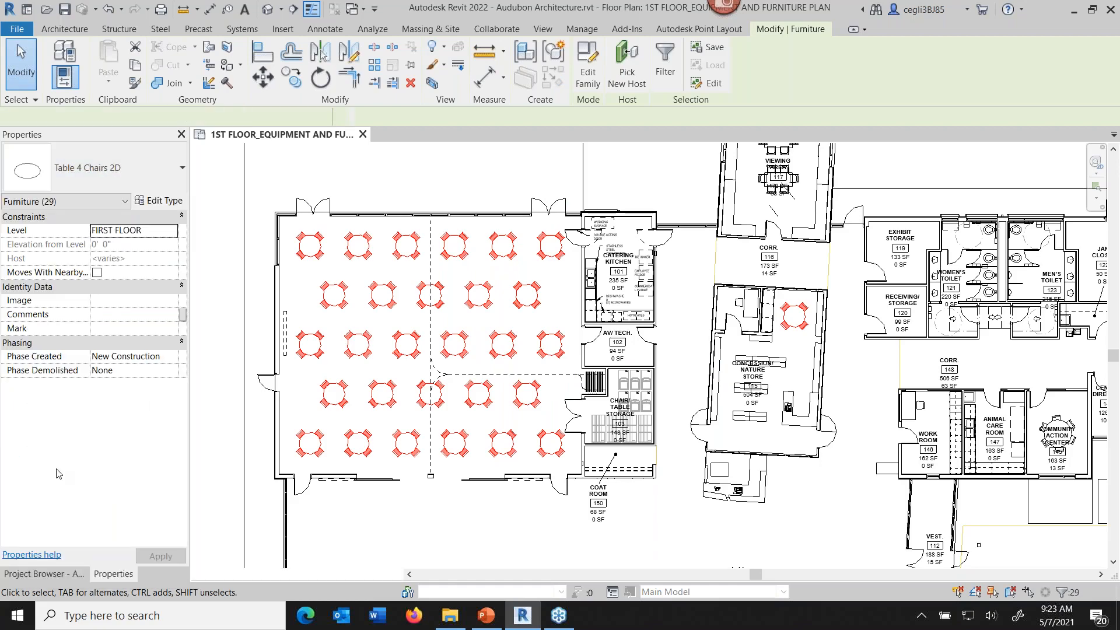
click(471, 519)
click(43, 573)
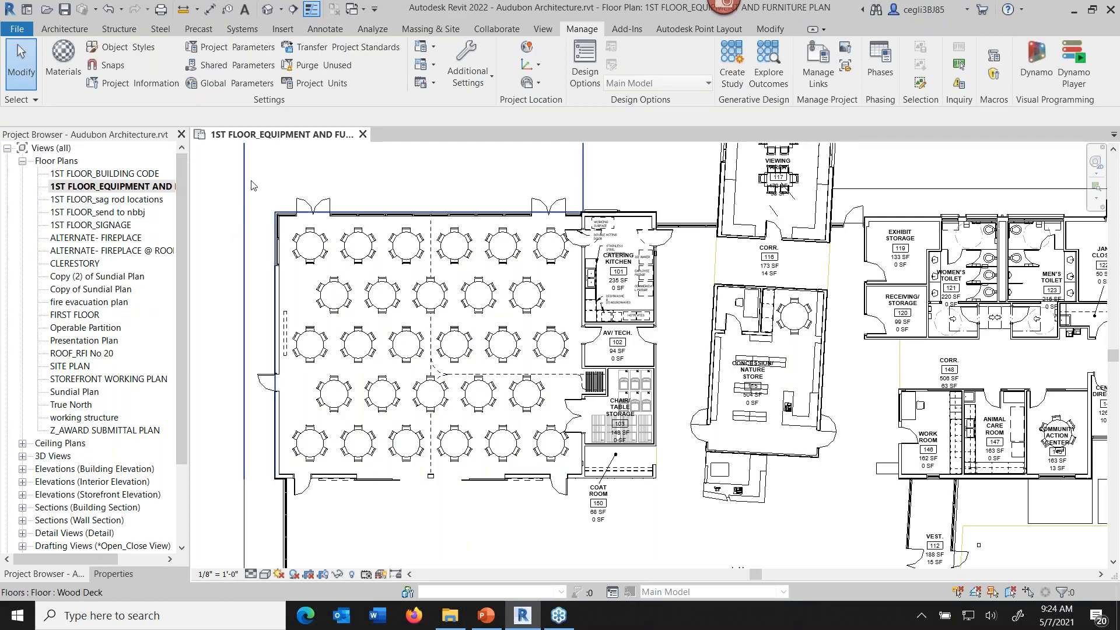
- Isolate the multipurpose space in 3D with a selection box around two doors at opposite corners, inspect the tables, and return to the floor plan
click(303, 204)
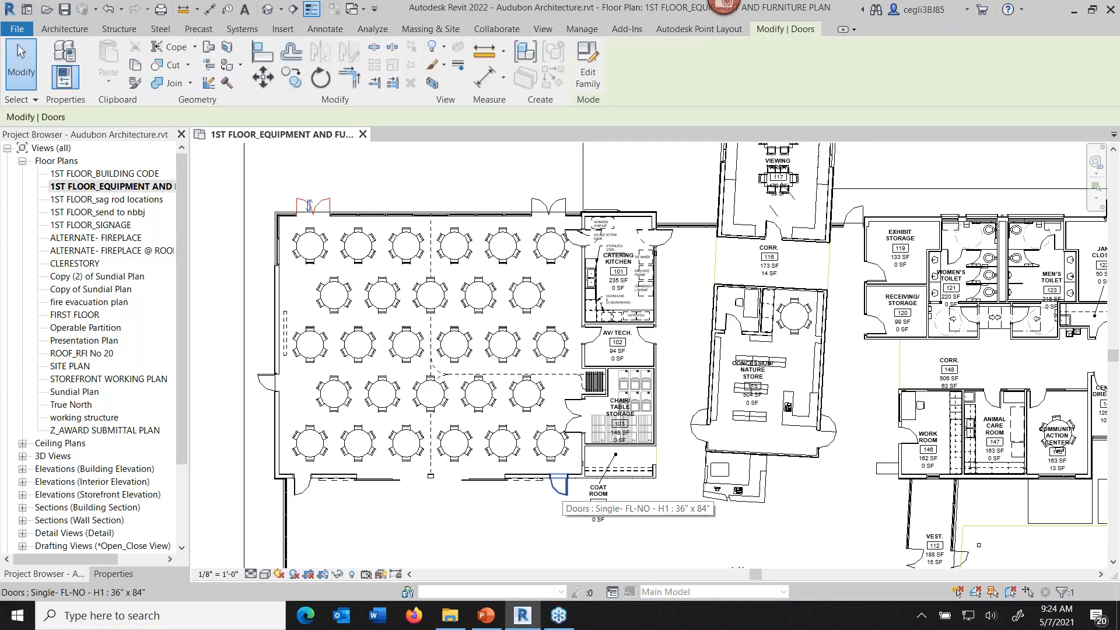
ctrl+click(558, 487)
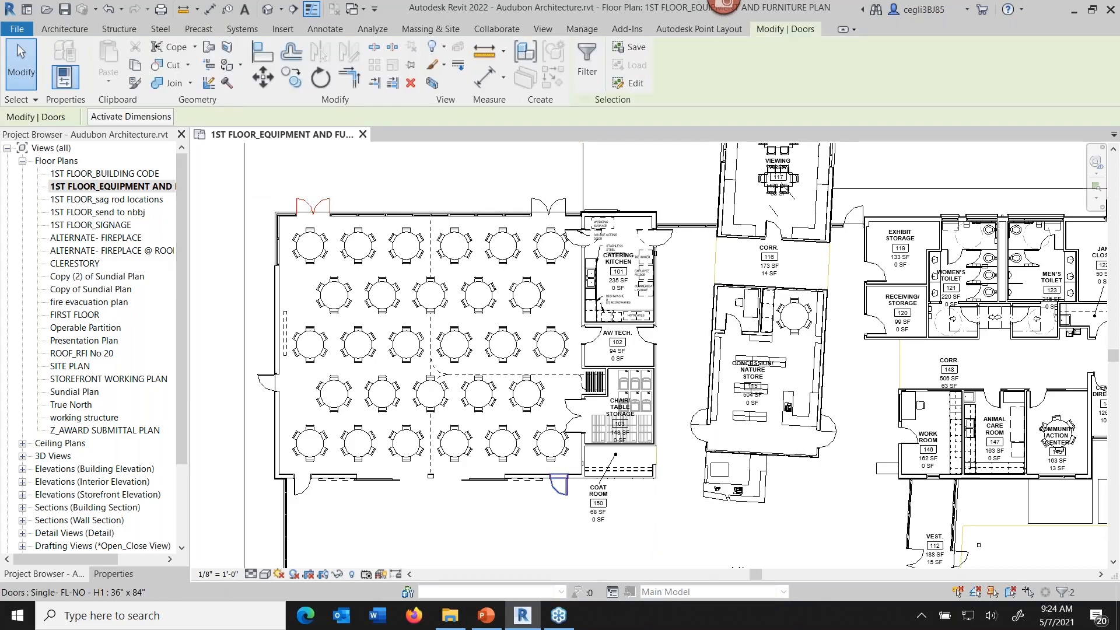
click(435, 84)
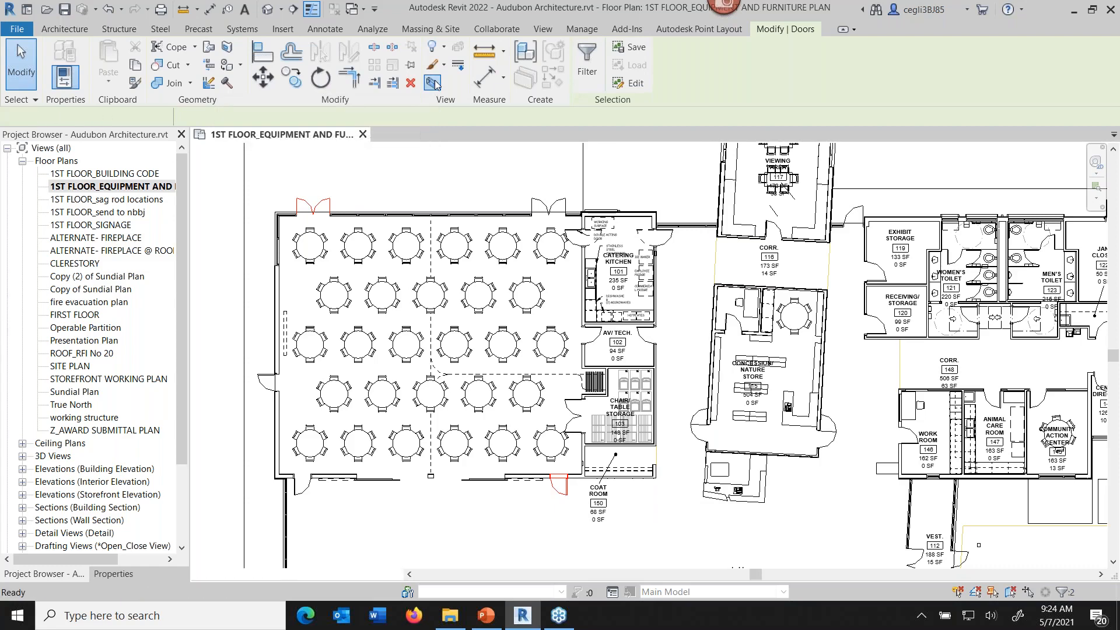
shift+middle_drag(787, 373, 867, 530)
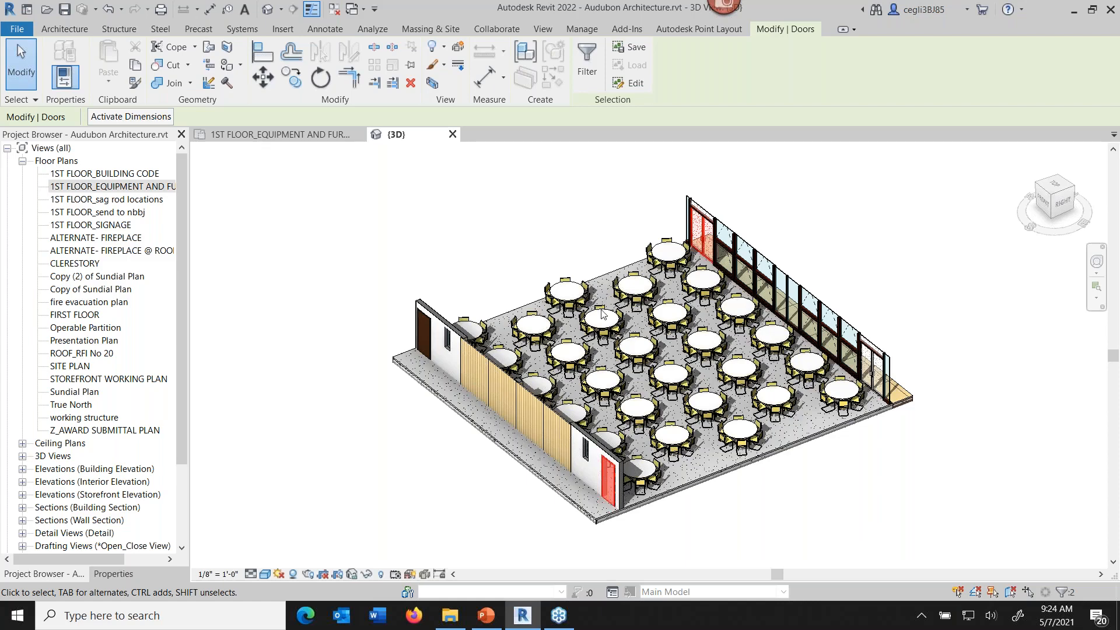
click(288, 135)
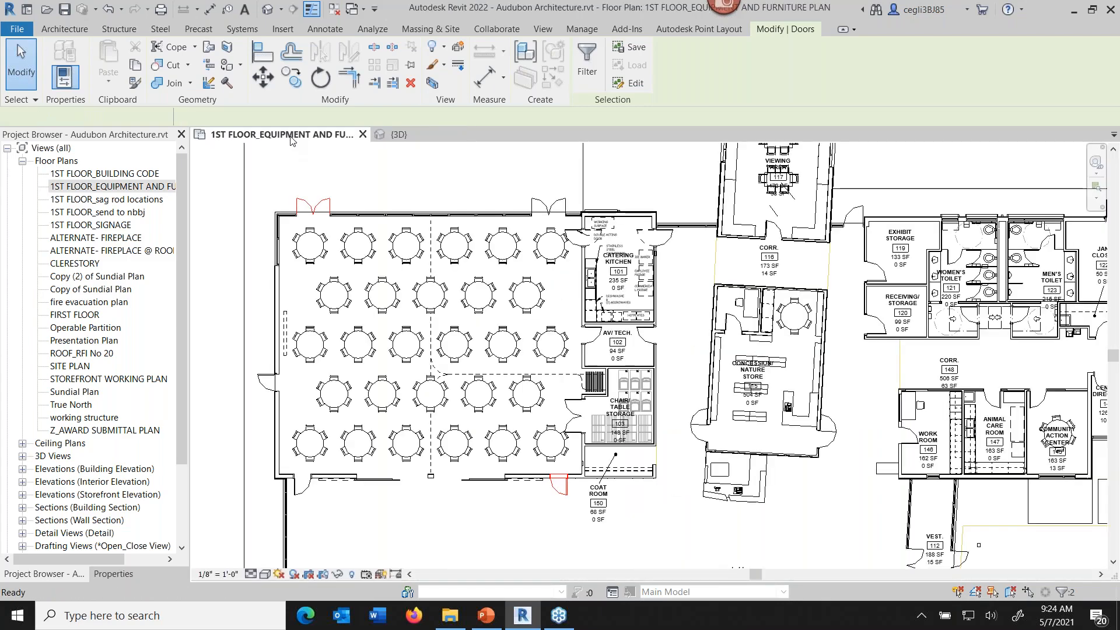
- Bring the large empty office beside Corridor 129 into view and start a new generative design study of type Workspace Layout
scroll(852, 403, down, 1)
middle_drag(852, 402, 477, 357)
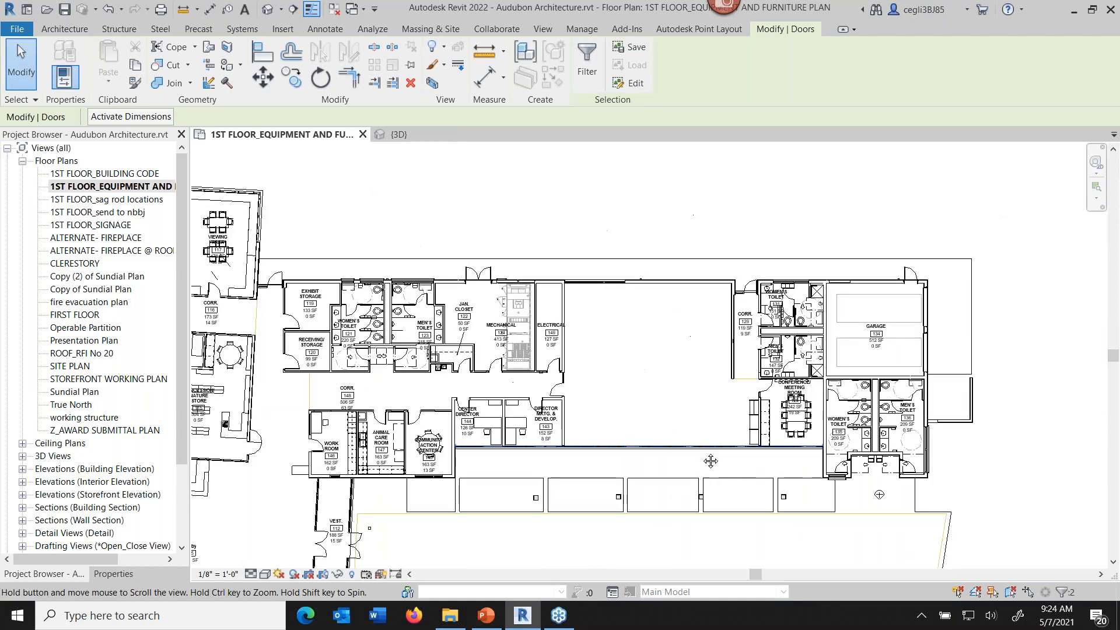
middle_drag(847, 397, 771, 445)
scroll(788, 444, up, 2)
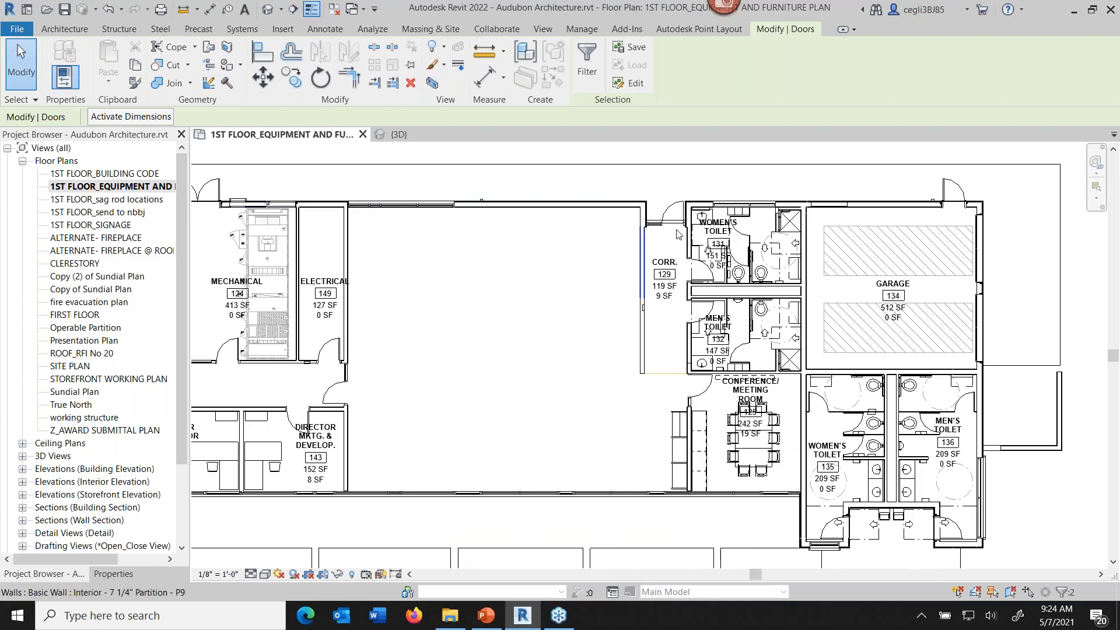
click(582, 29)
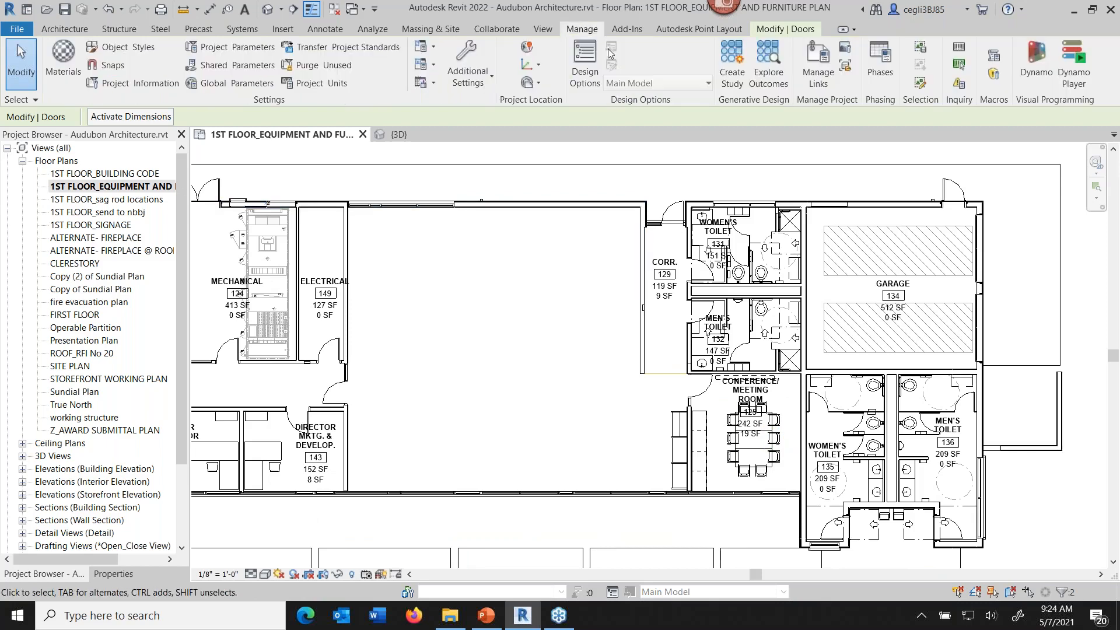
click(736, 72)
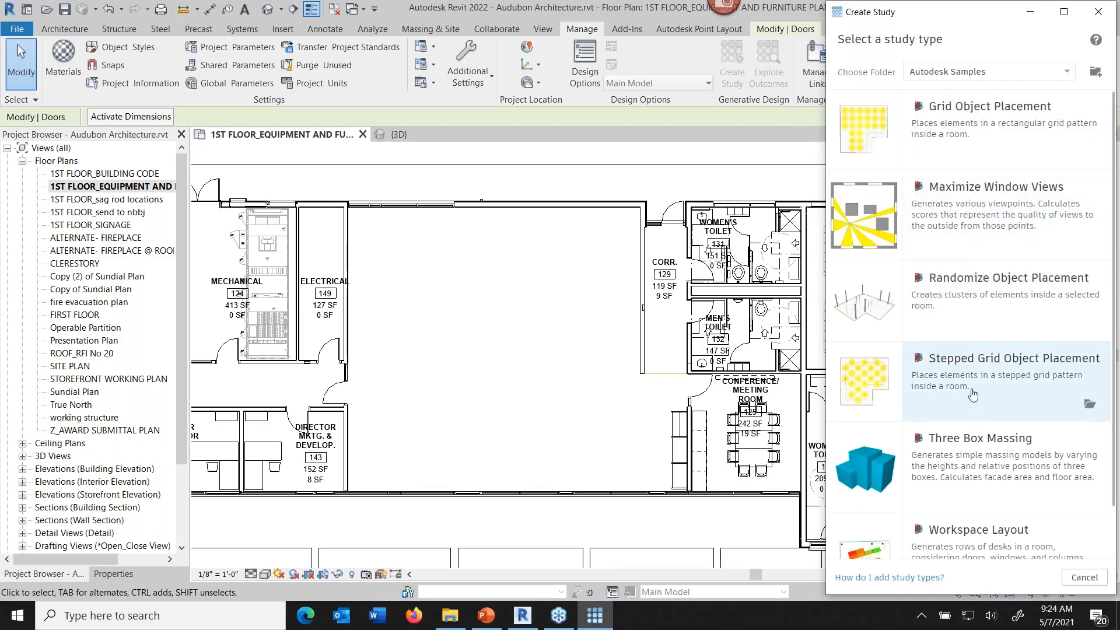
scroll(989, 420, down, 1)
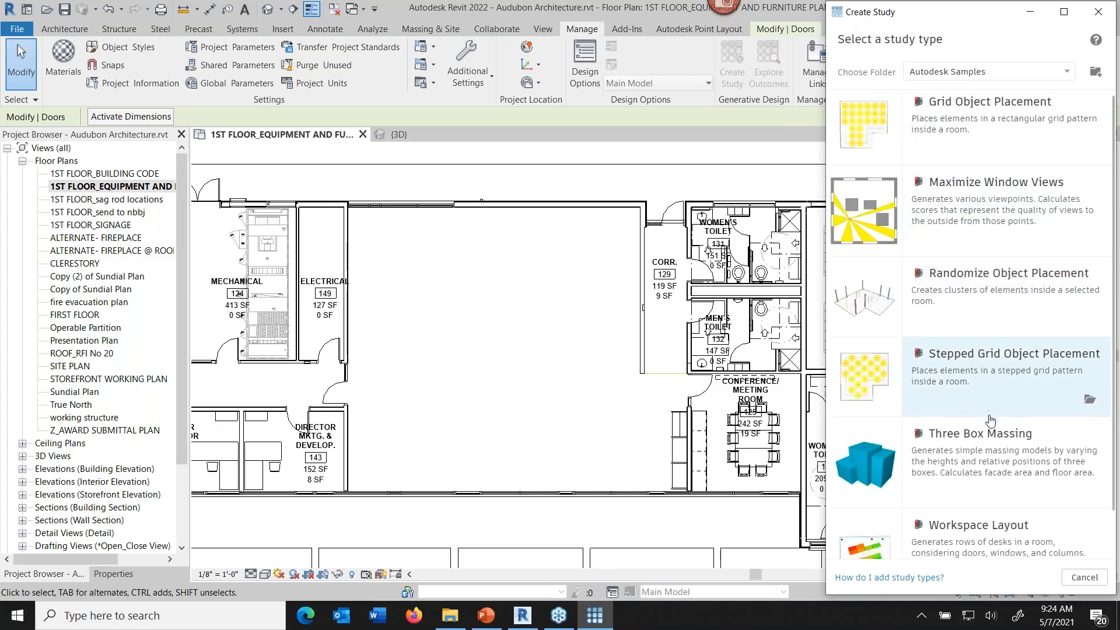
scroll(990, 420, down, 1)
scroll(990, 419, down, 2)
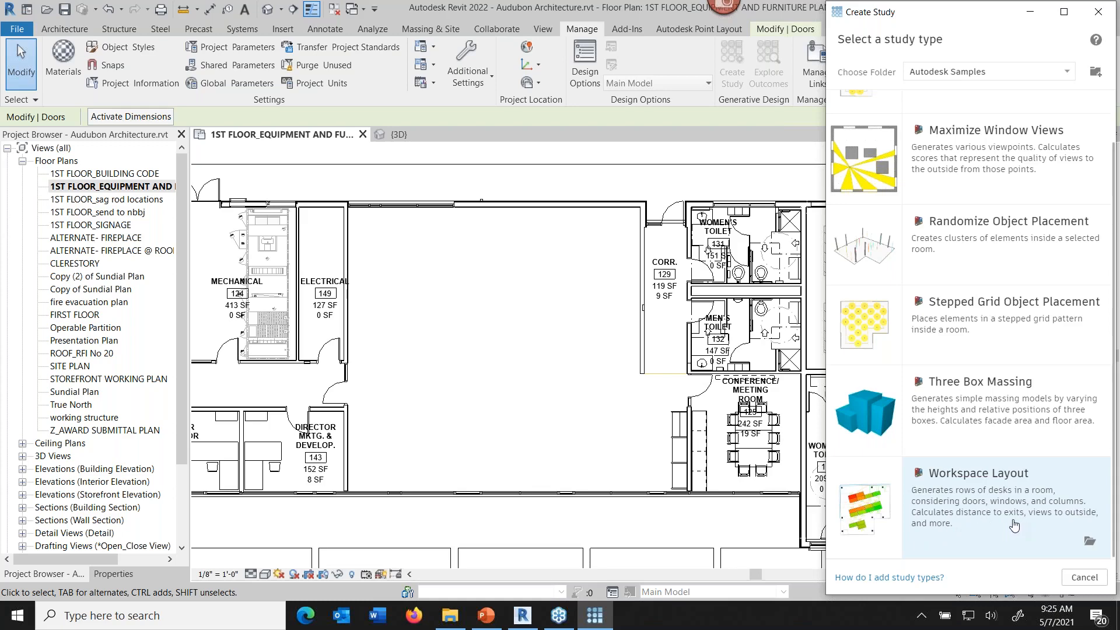
click(957, 517)
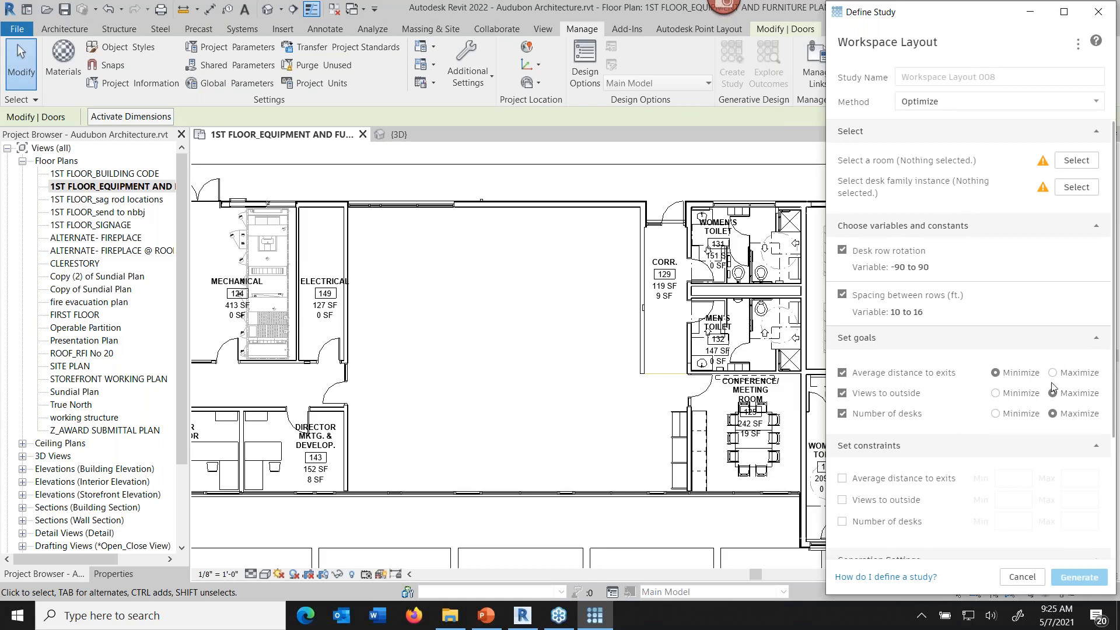
- Review the available study methods, and switch to PowerPoint to show the Methods slide of Generative Design examples.pptx in reading view
click(1014, 110)
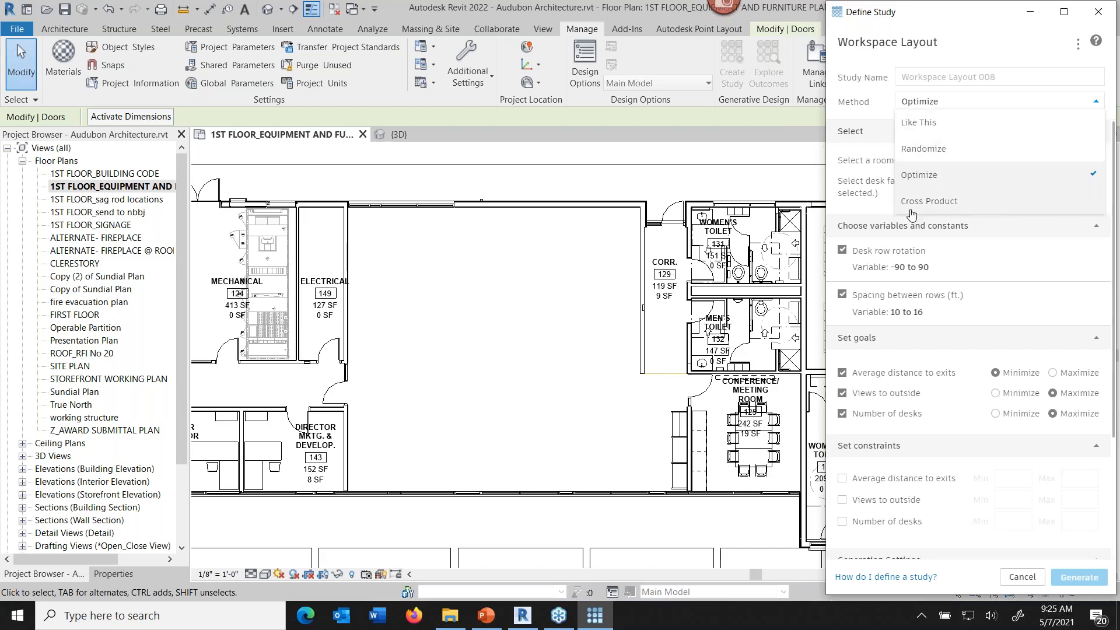
click(489, 625)
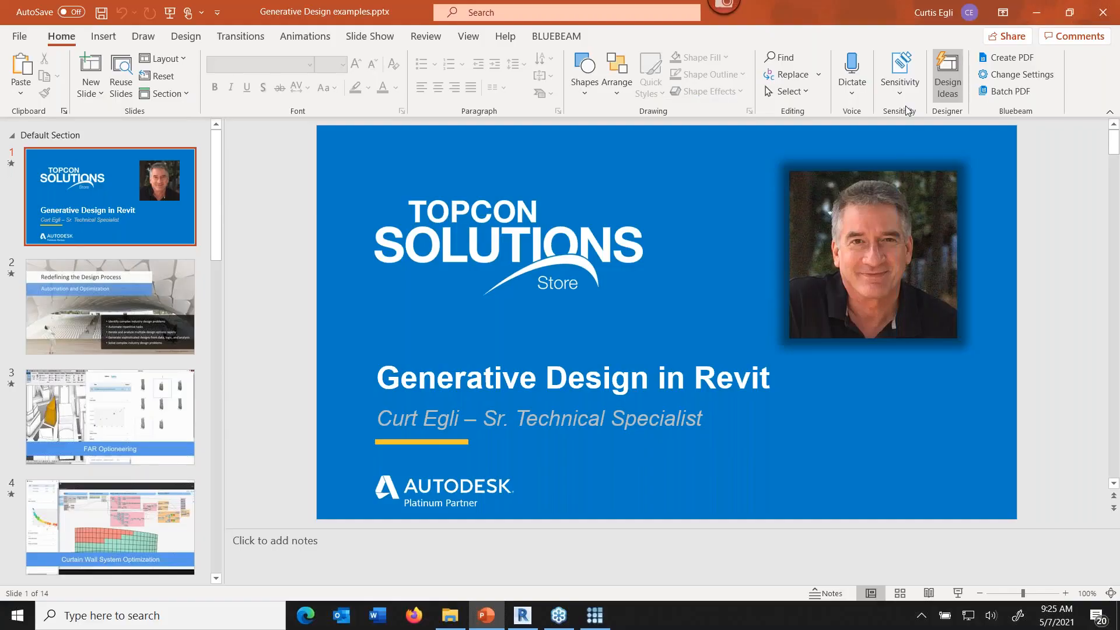
scroll(79, 386, down, 10)
click(111, 457)
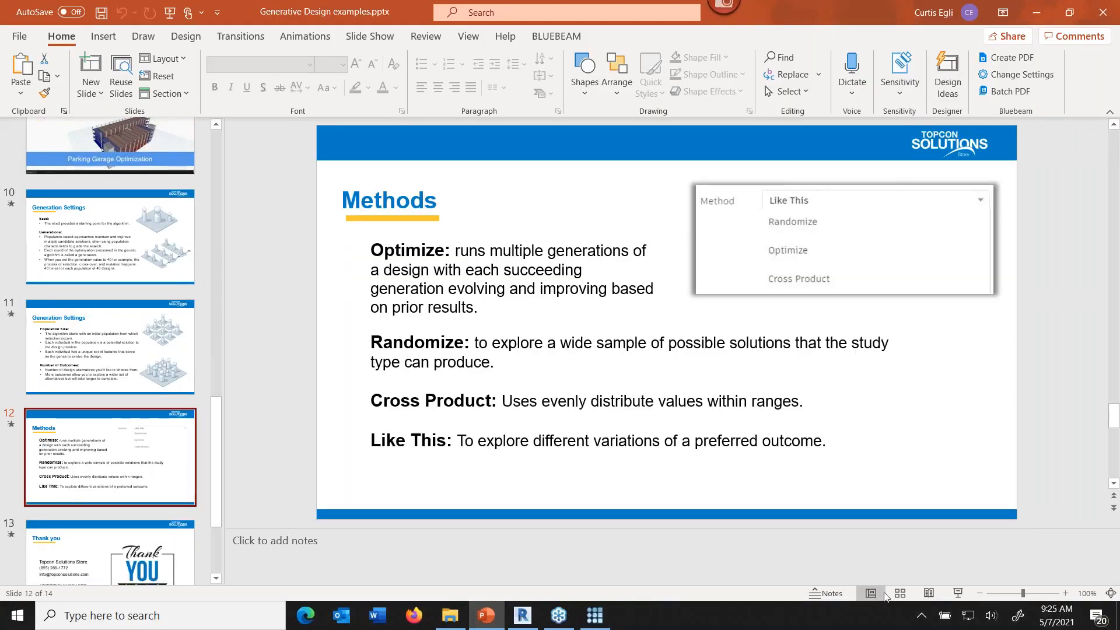
click(928, 593)
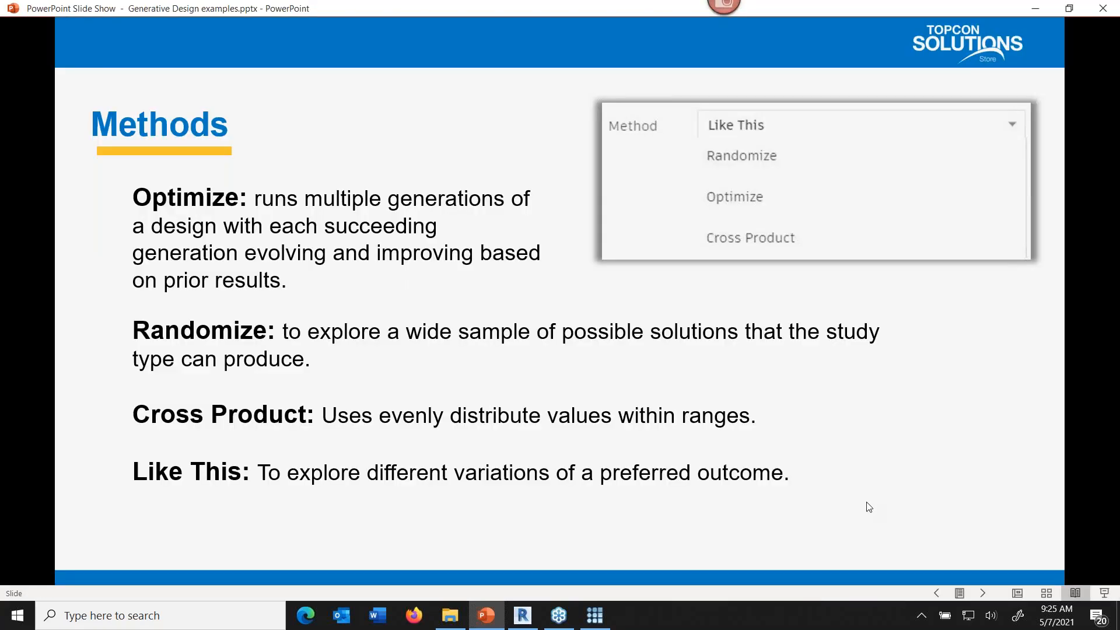
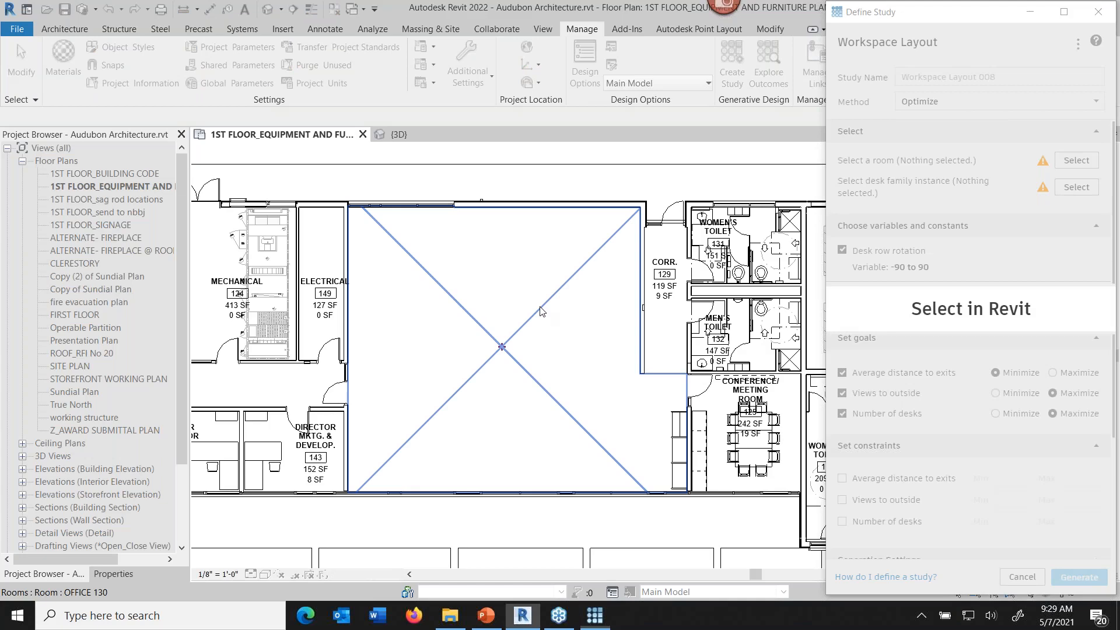
- Assign Office 130 as the study room and the 60" x 30" desk in room 143 as the desk instance, and generate the outcomes
click(540, 311)
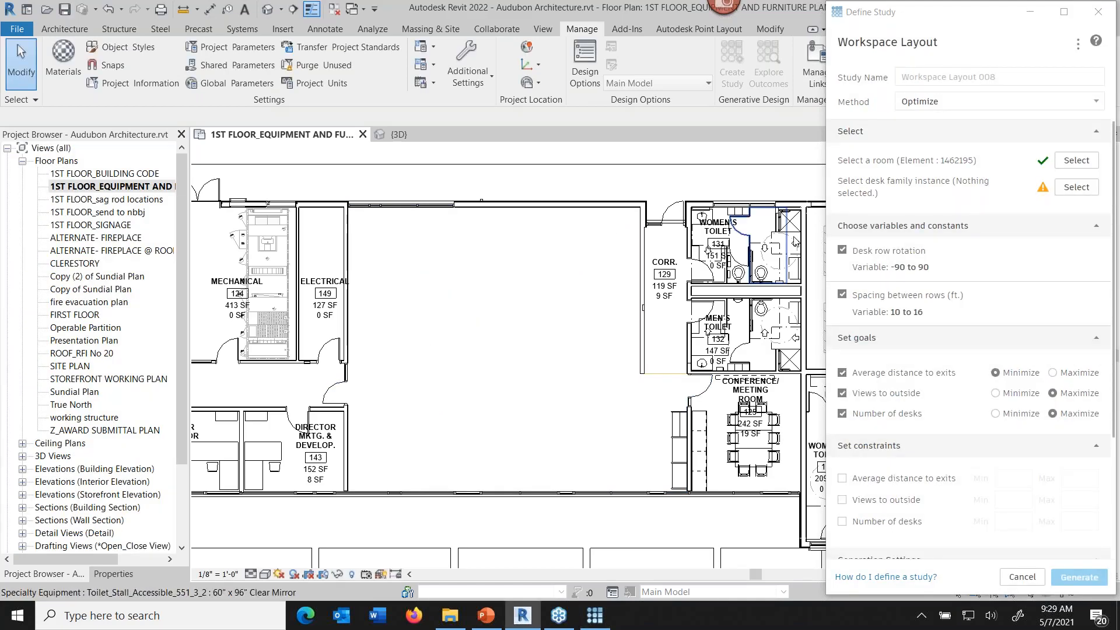
click(1075, 187)
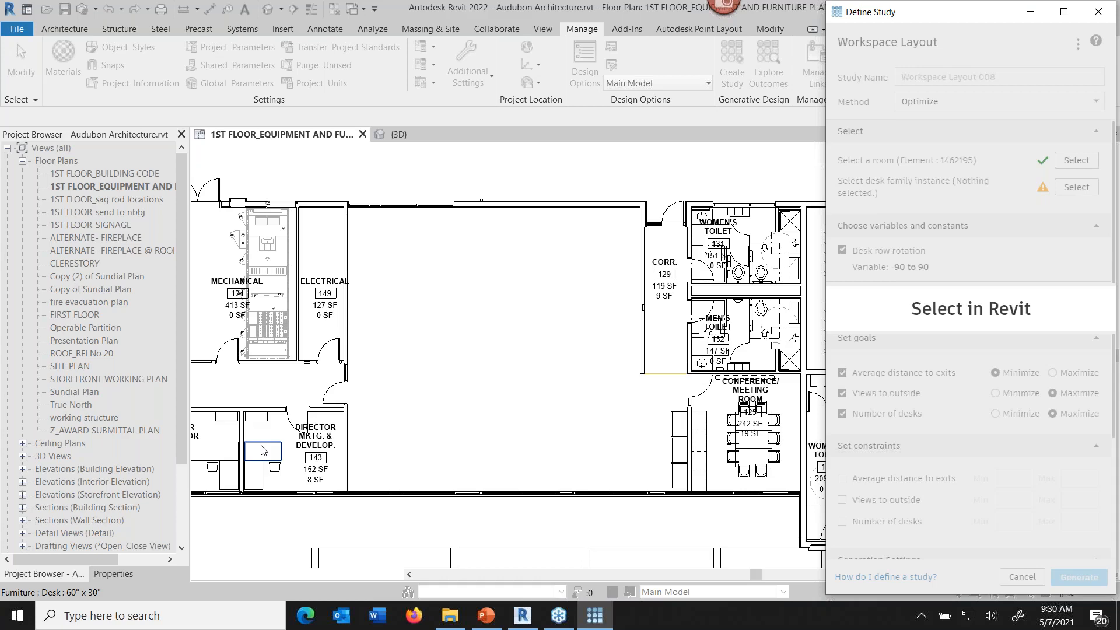
click(262, 450)
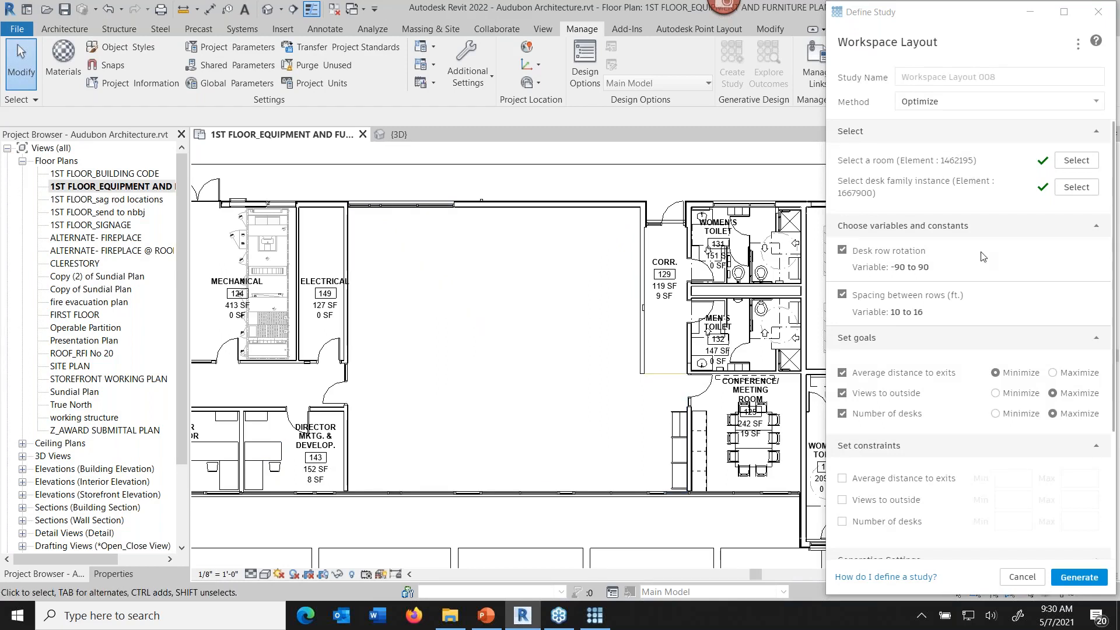
scroll(1008, 322, down, 1)
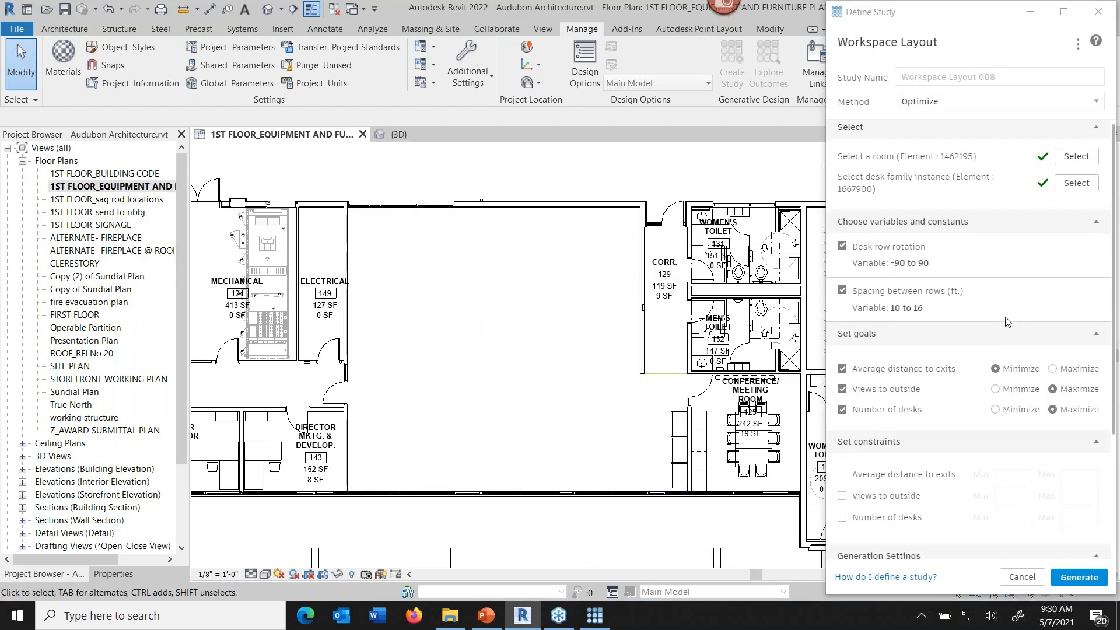
scroll(1008, 321, down, 5)
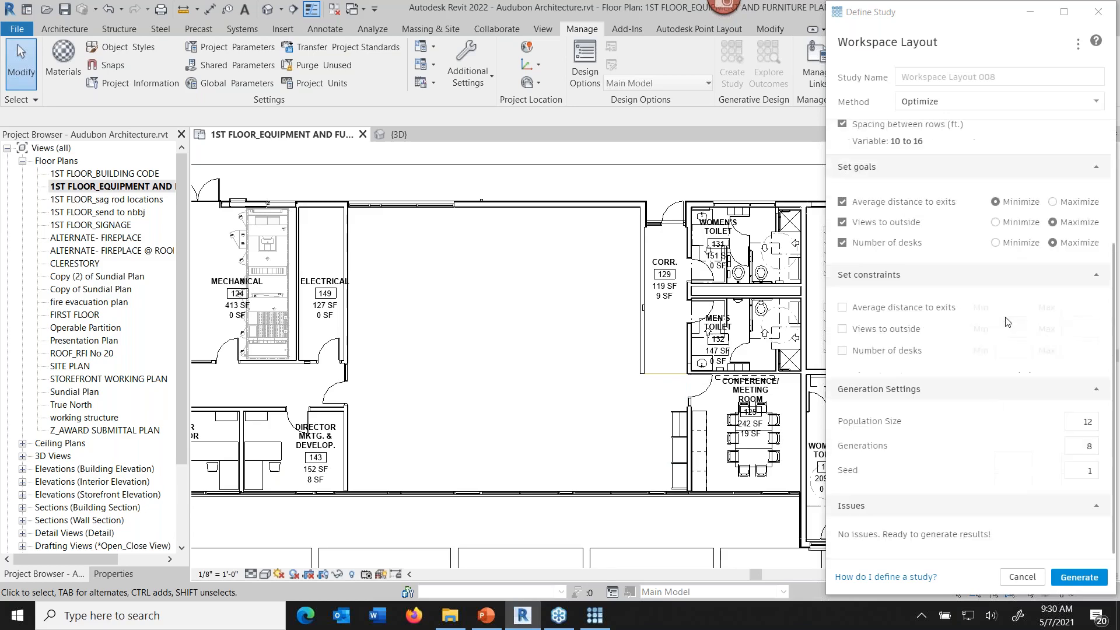
click(1078, 578)
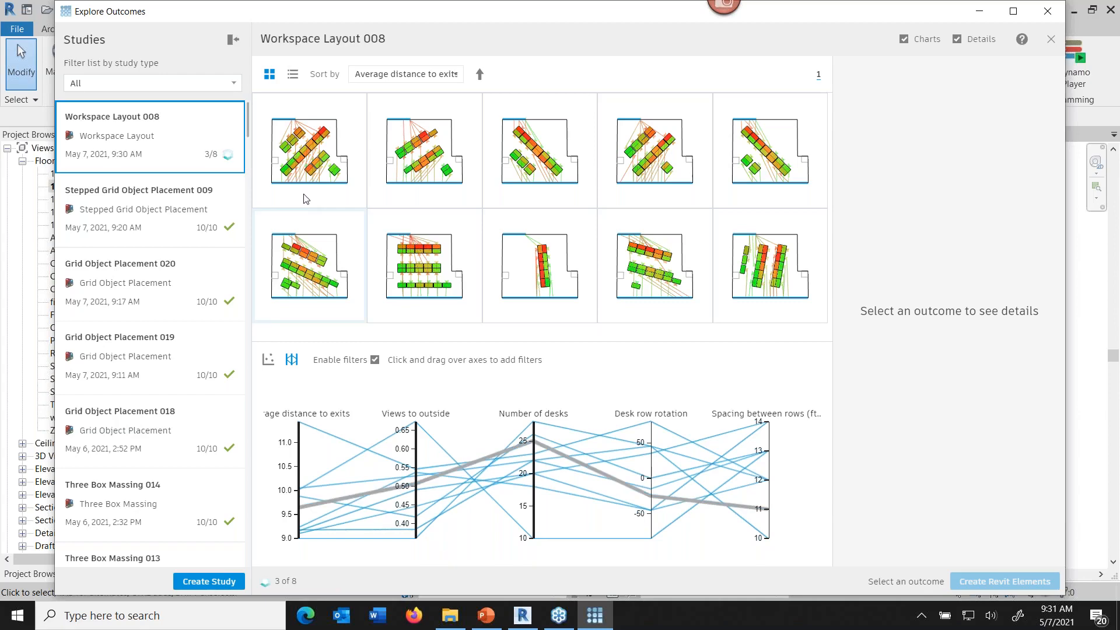
- Compare several Workspace Layout 008 outcomes and look through both pages of generated desk layouts
click(328, 150)
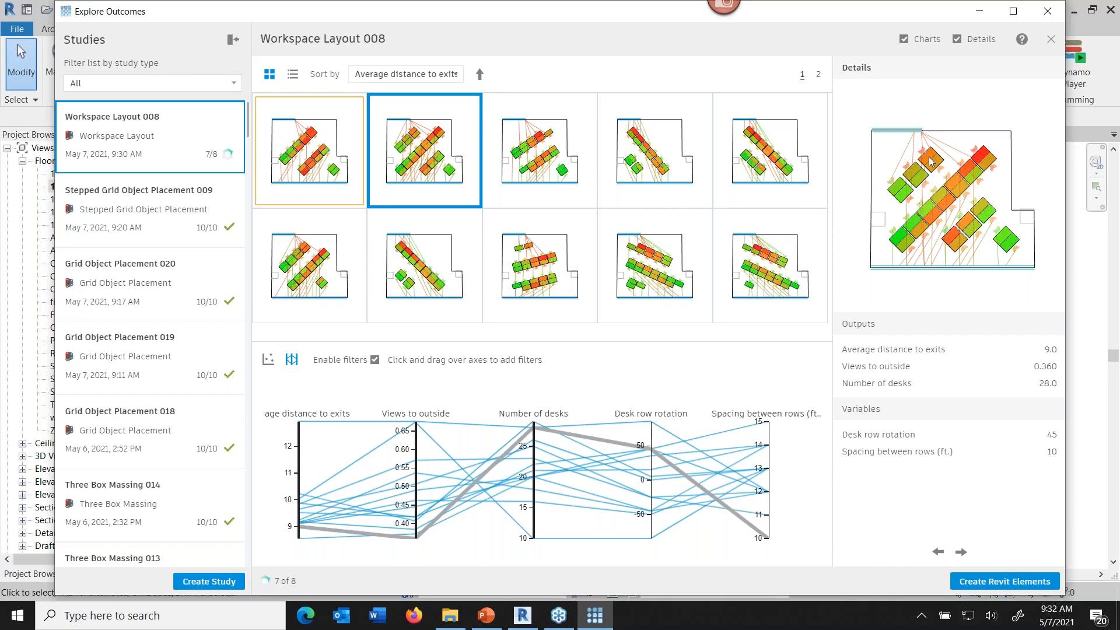
scroll(931, 162, up, 2)
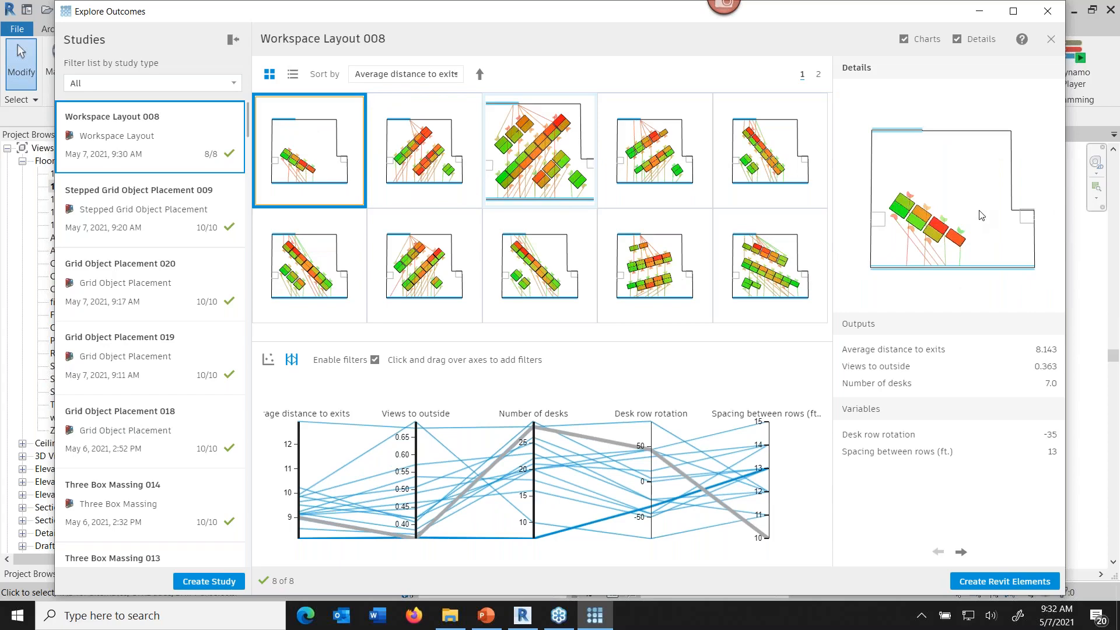
click(434, 147)
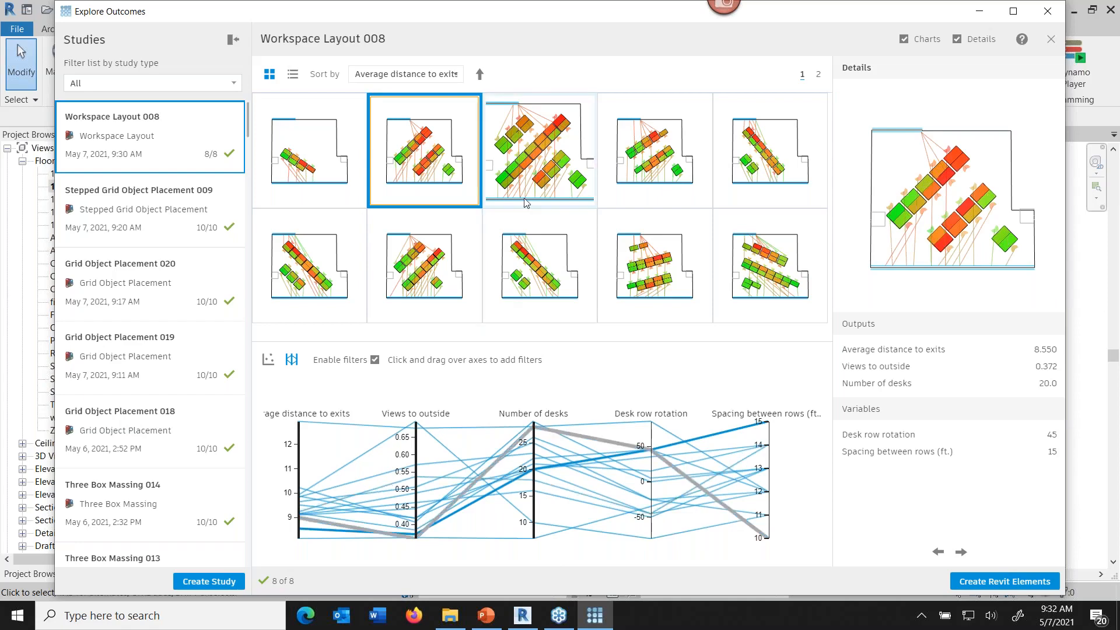
click(660, 149)
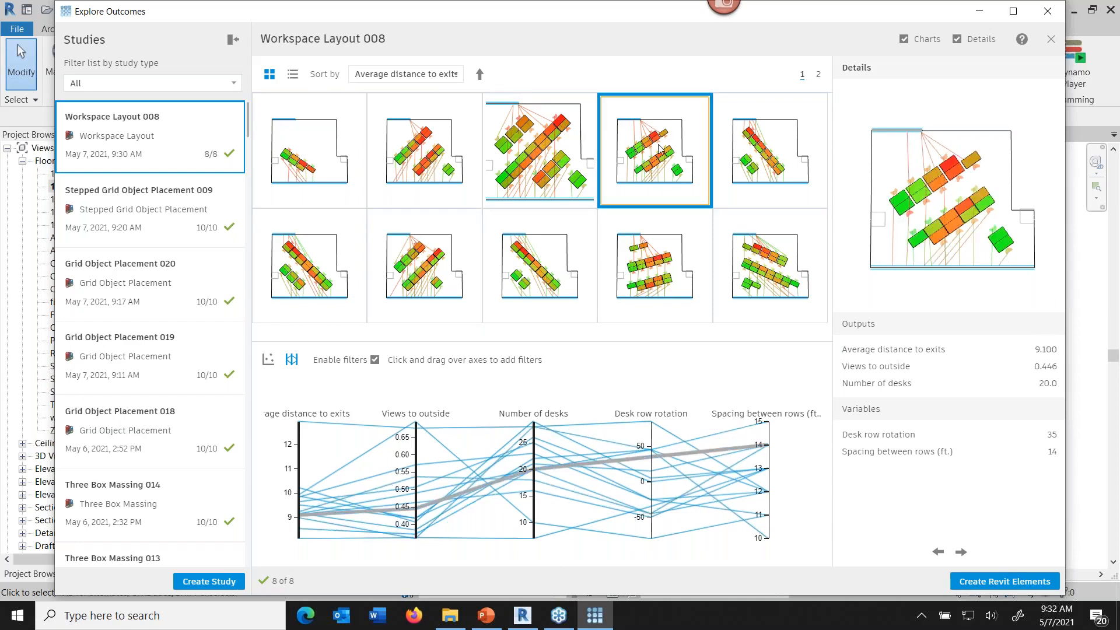
click(818, 75)
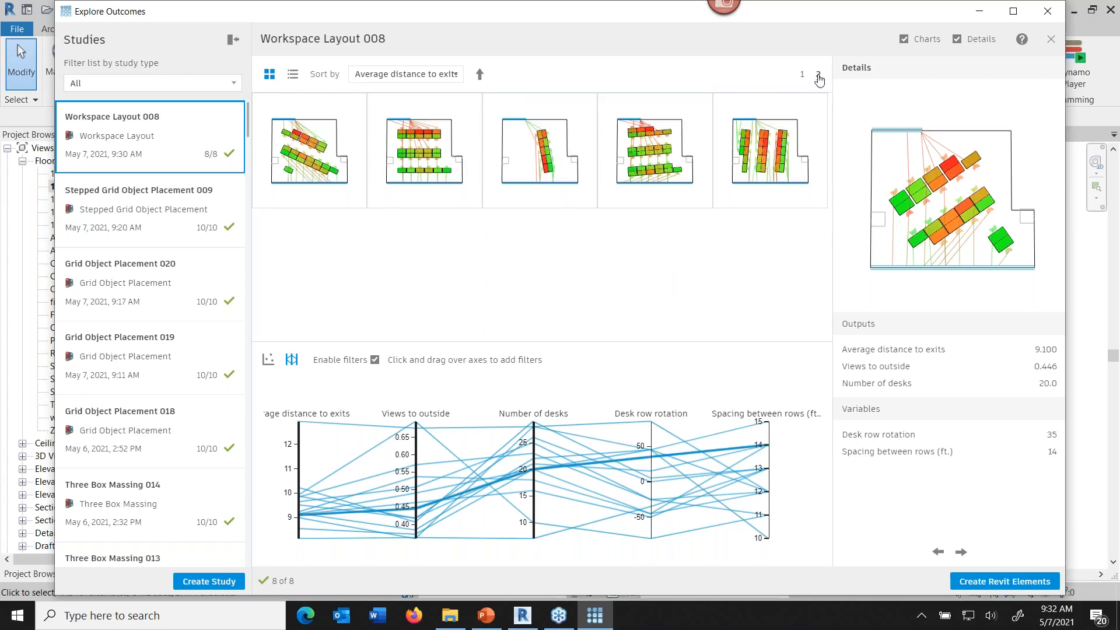
click(802, 75)
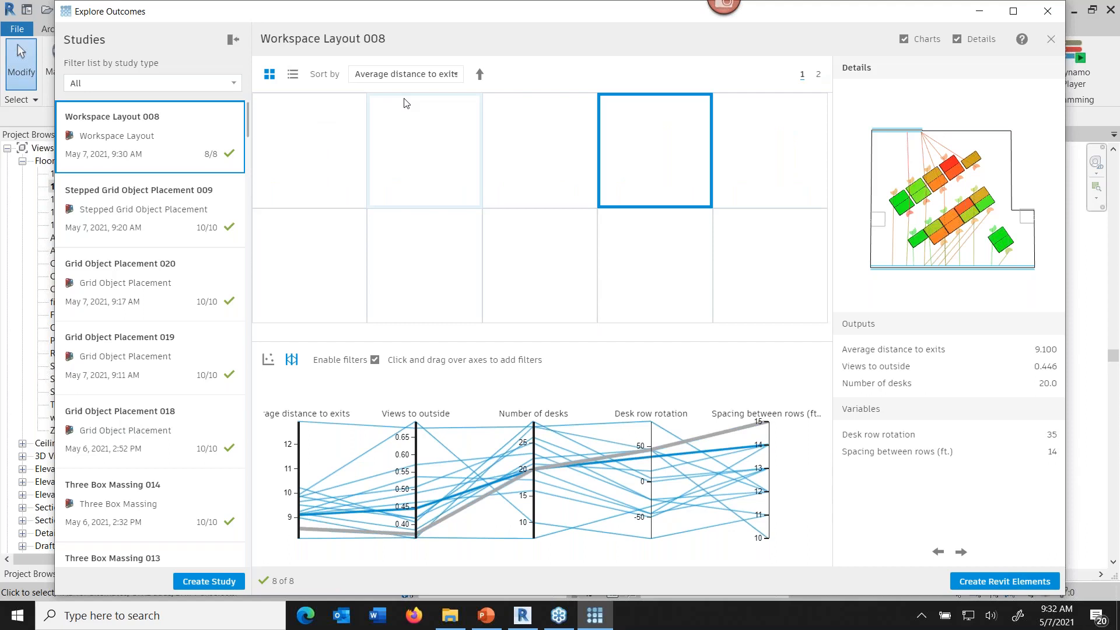
- Sort the outcomes by number of desks in descending order, and inspect the sparsest layout and two of the densest
click(459, 74)
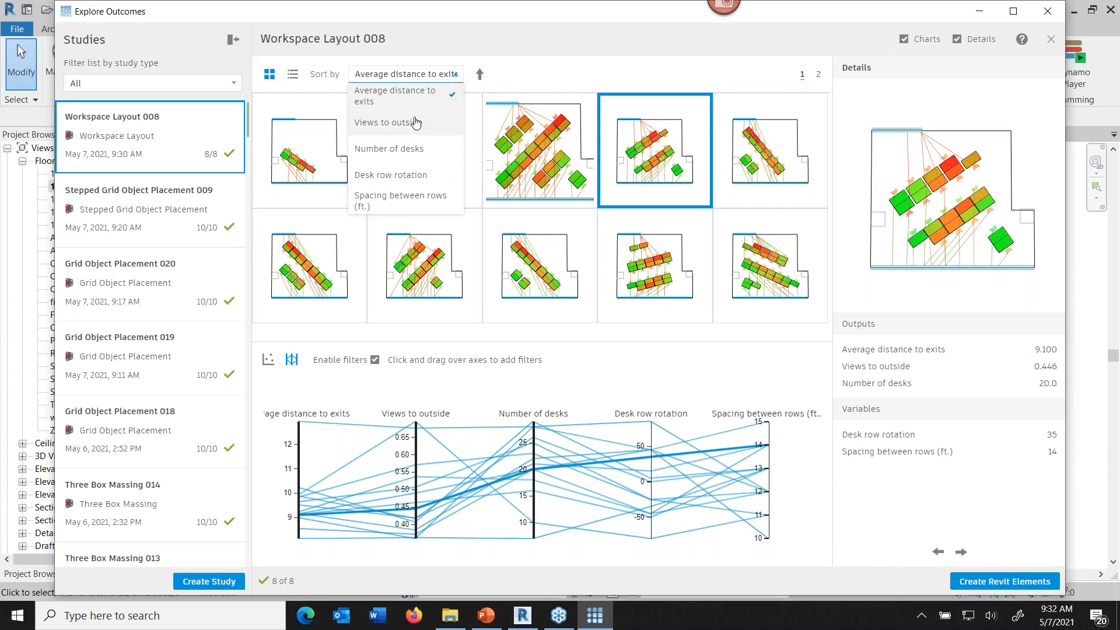
click(384, 154)
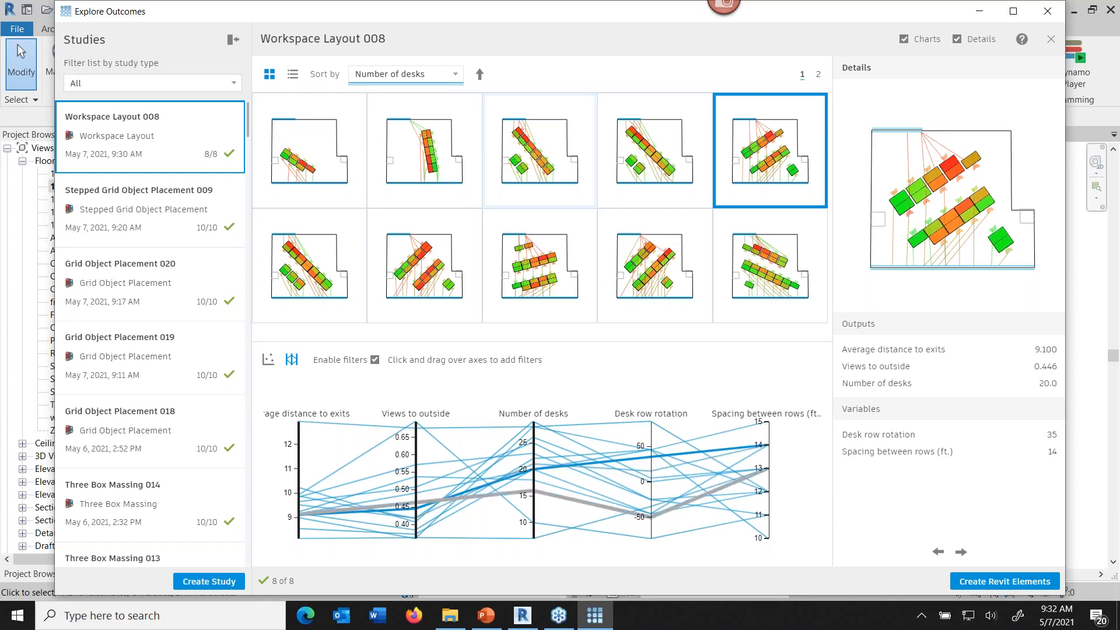
click(311, 172)
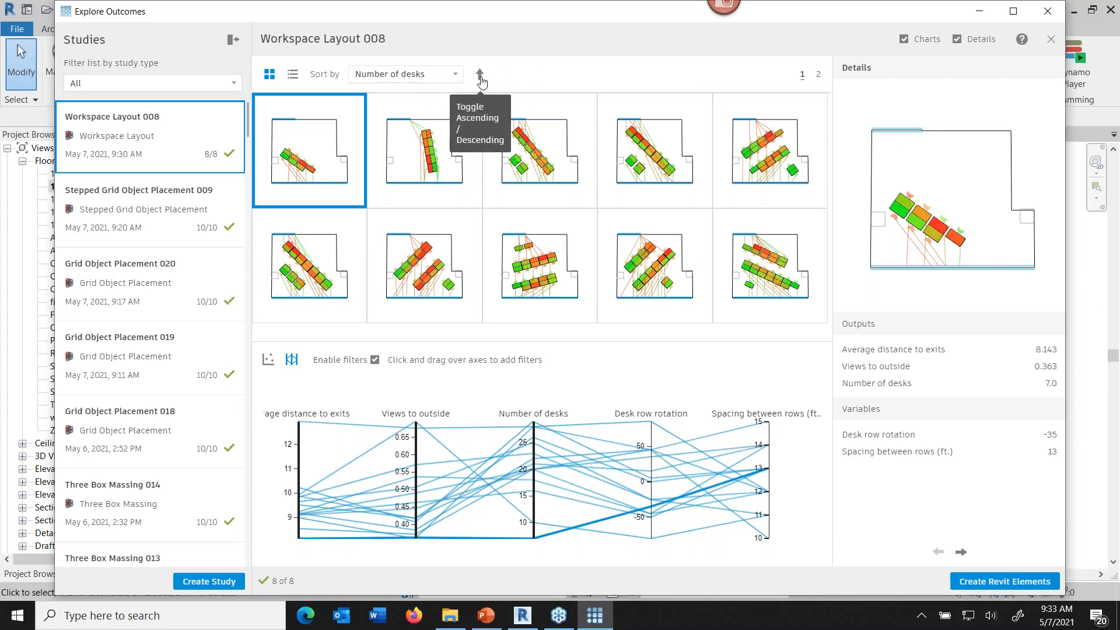
click(480, 76)
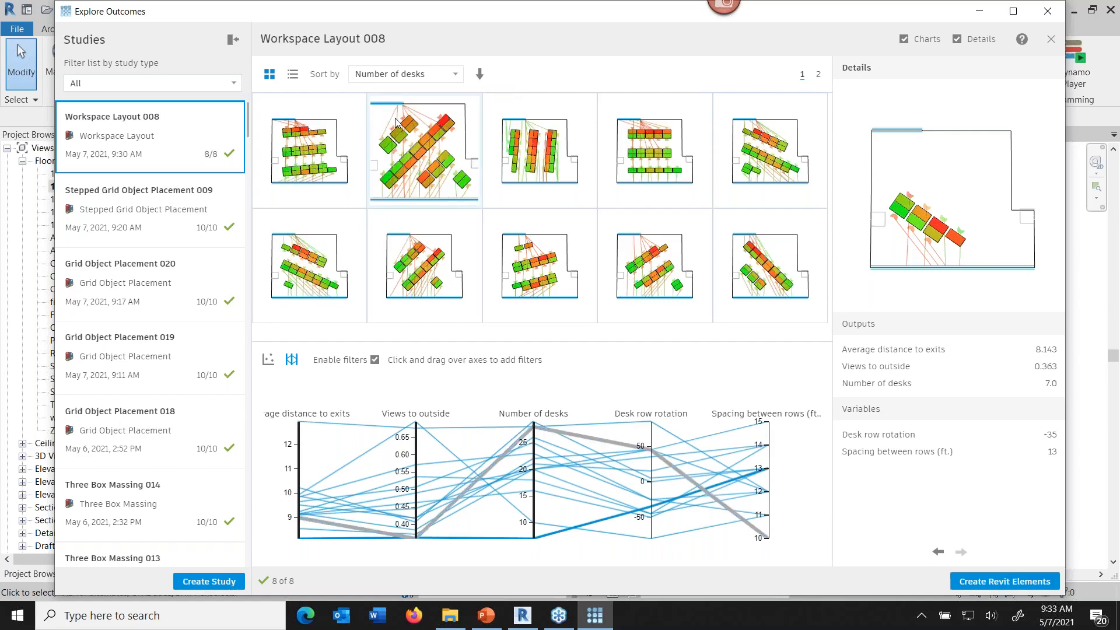
click(321, 158)
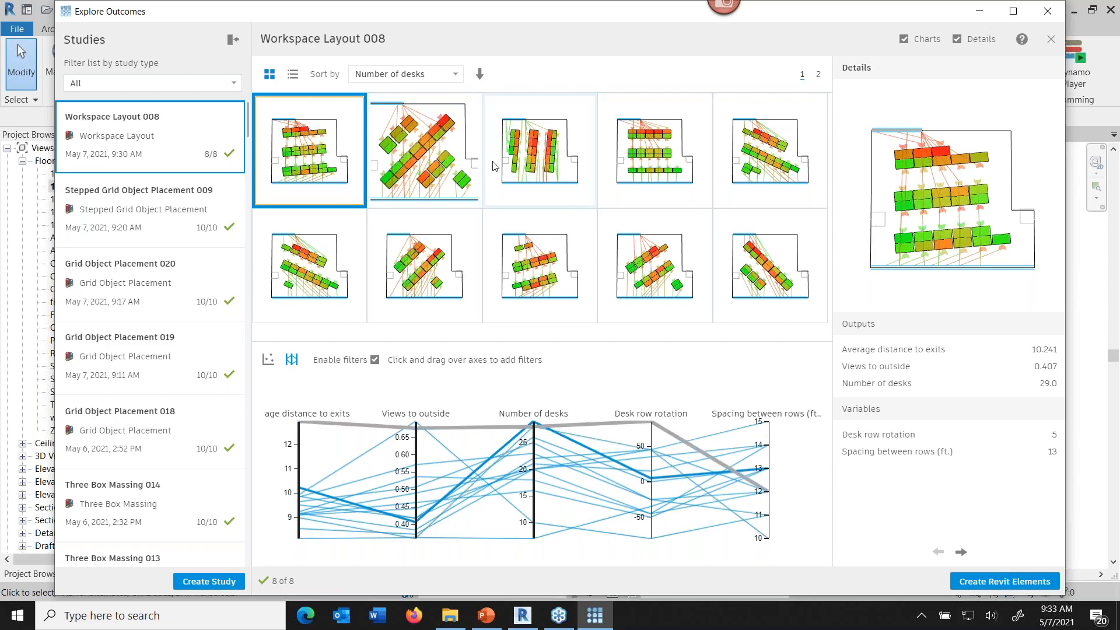
click(527, 163)
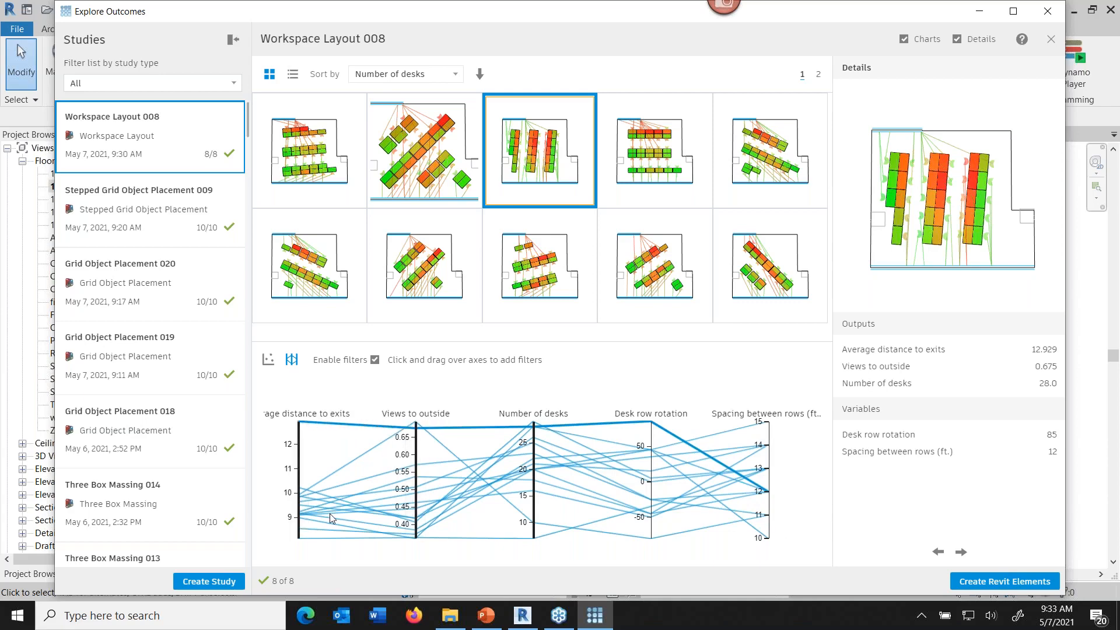
- Show the outcomes as a scatterplot, select the one with the highest views to outside, and set the X-axis to Number of desks
click(291, 361)
click(267, 362)
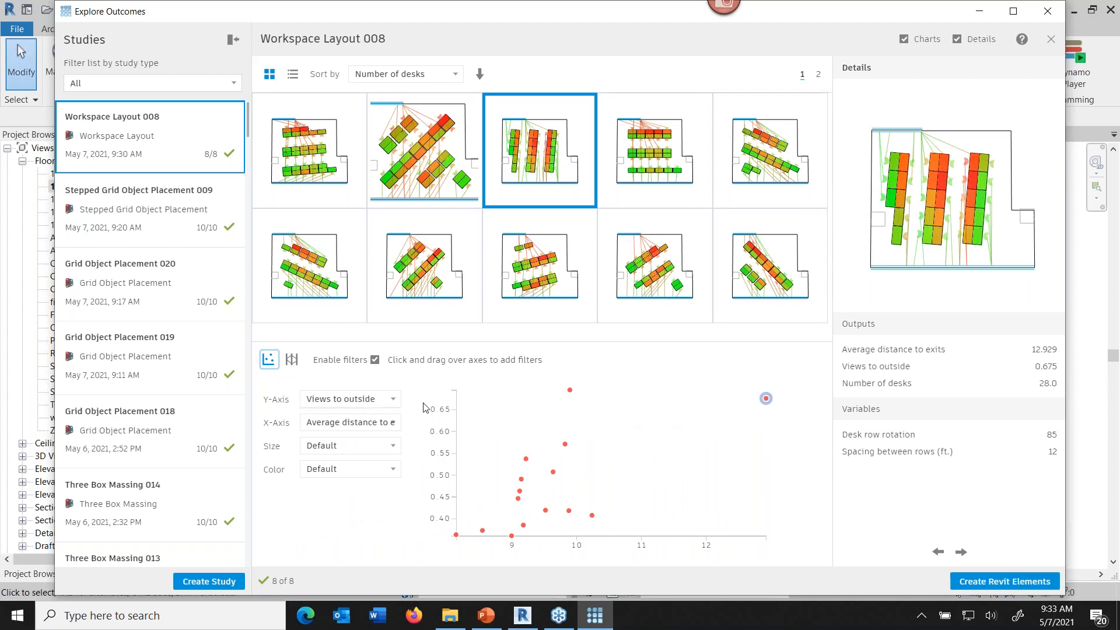
click(390, 403)
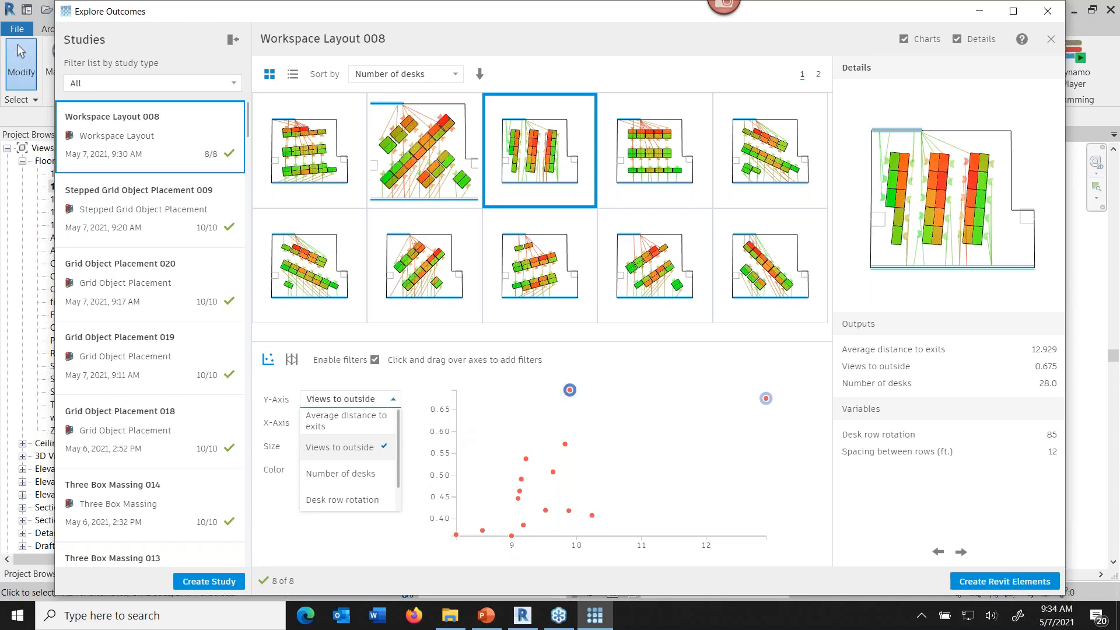
click(571, 392)
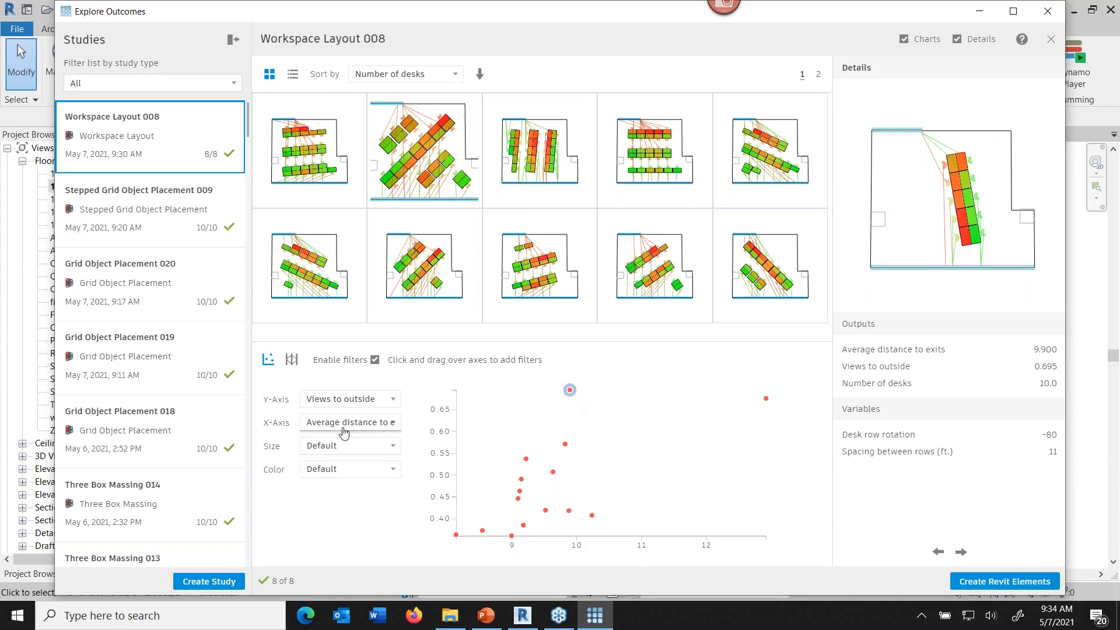
click(393, 426)
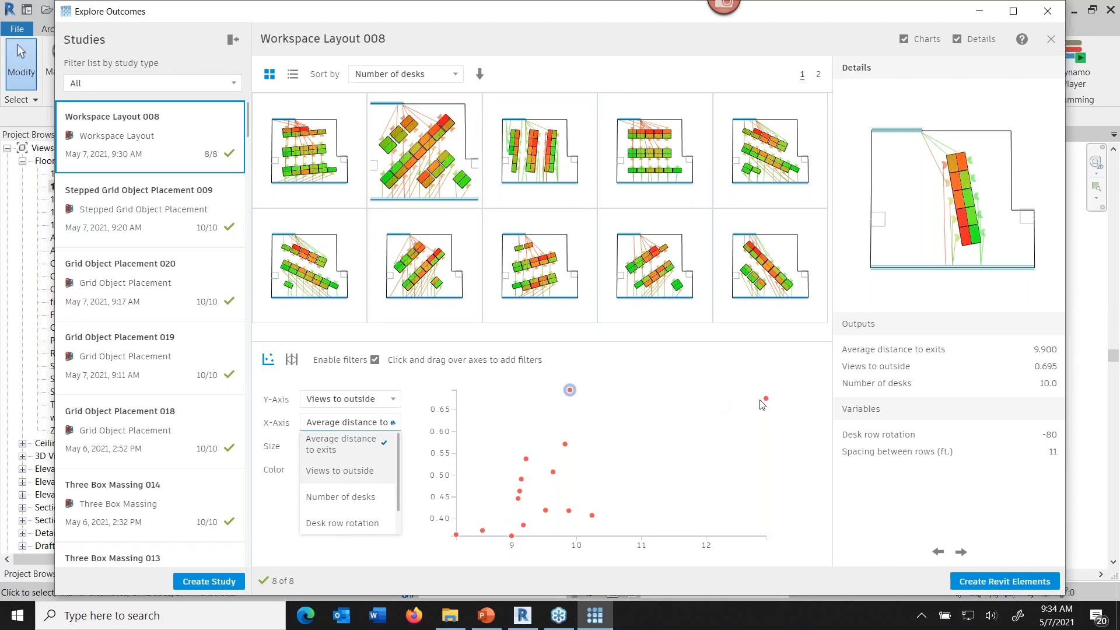
click(357, 499)
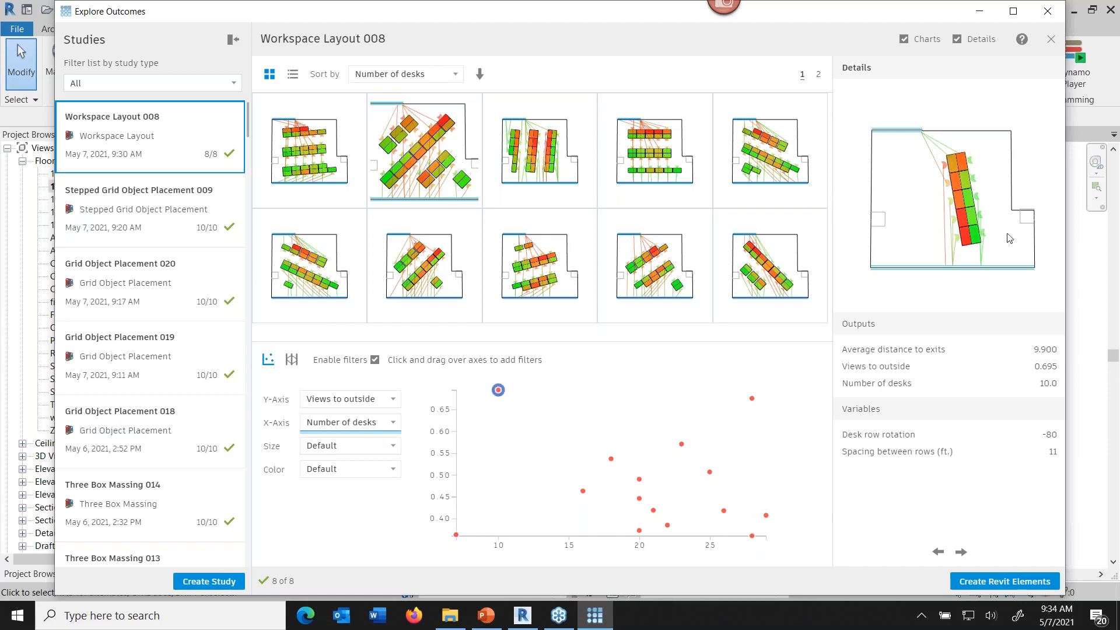
- Compare the two 28-desk outcomes, create Revit elements from the one with 45 desk row rotation and 10 ft spacing, and close the outcomes
click(752, 399)
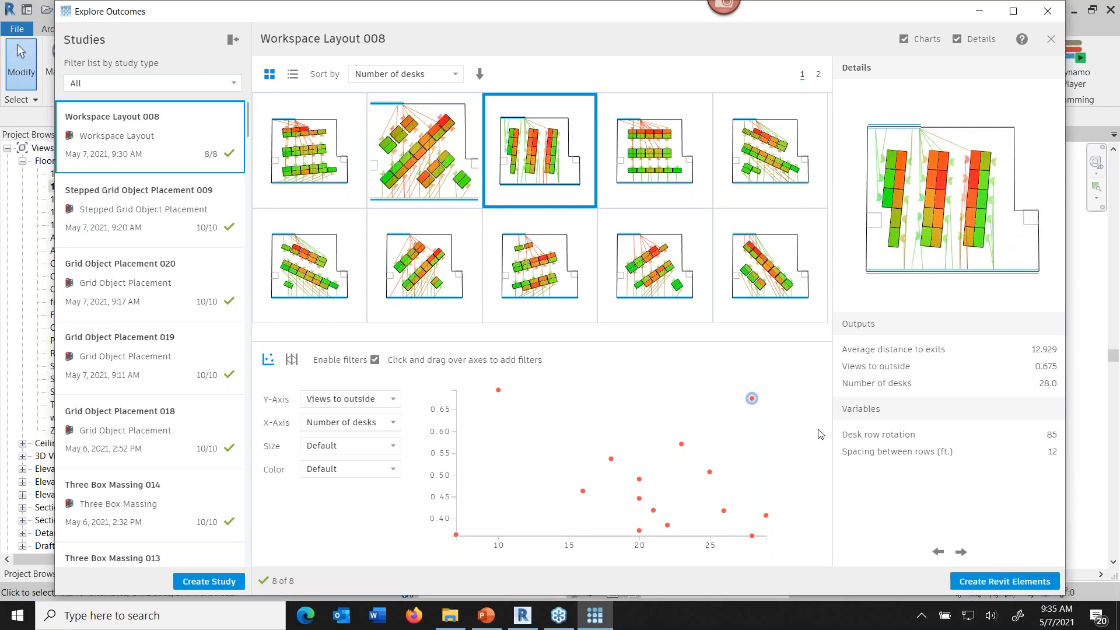
click(751, 536)
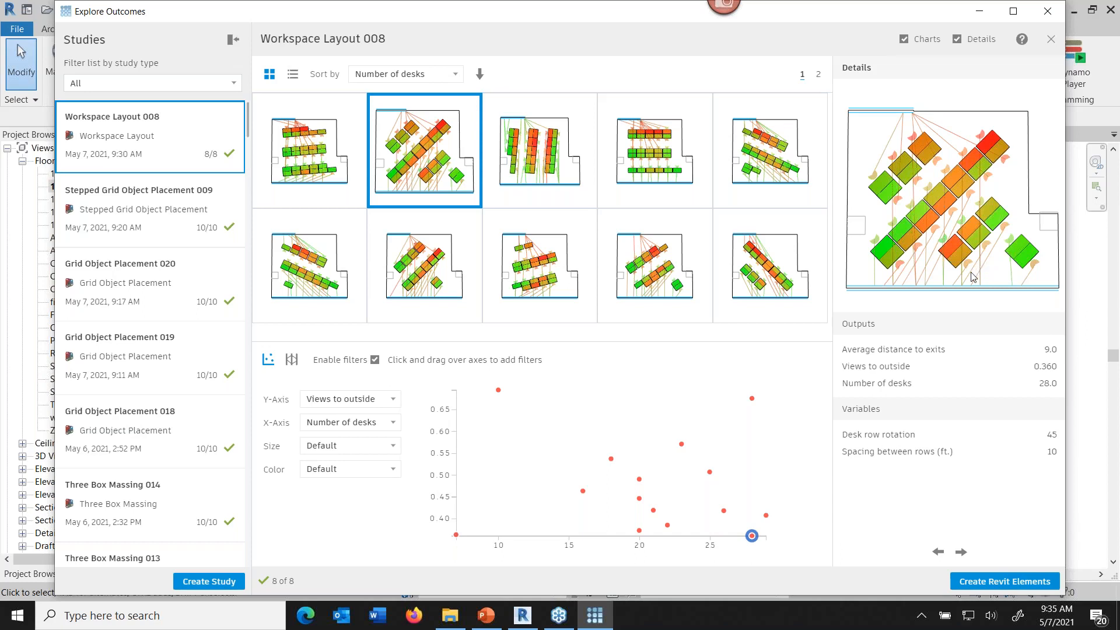
click(979, 586)
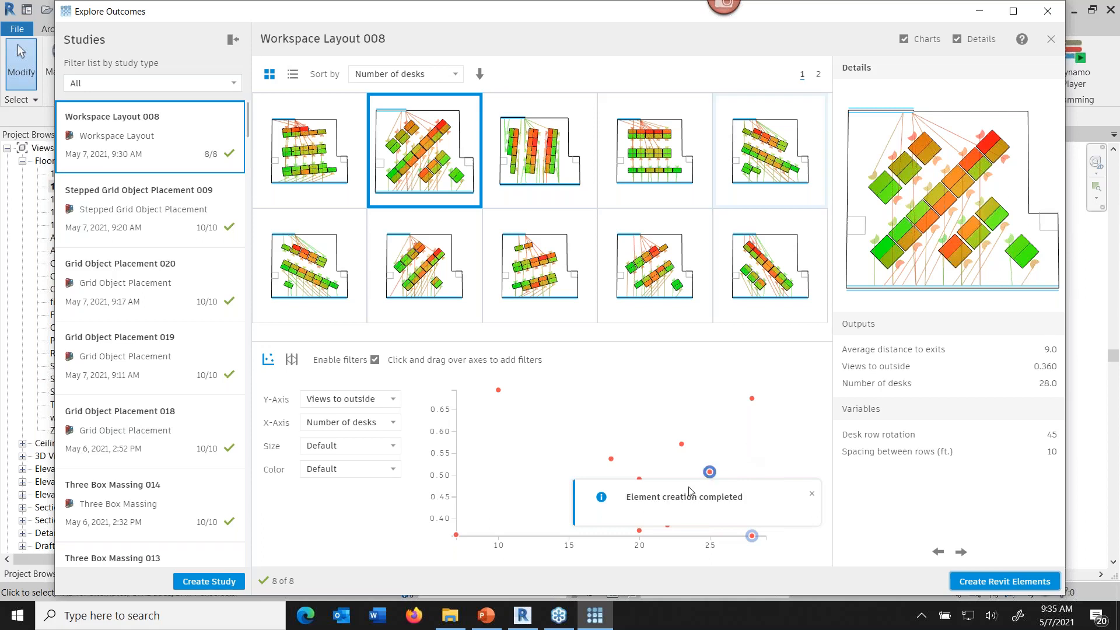
click(1050, 19)
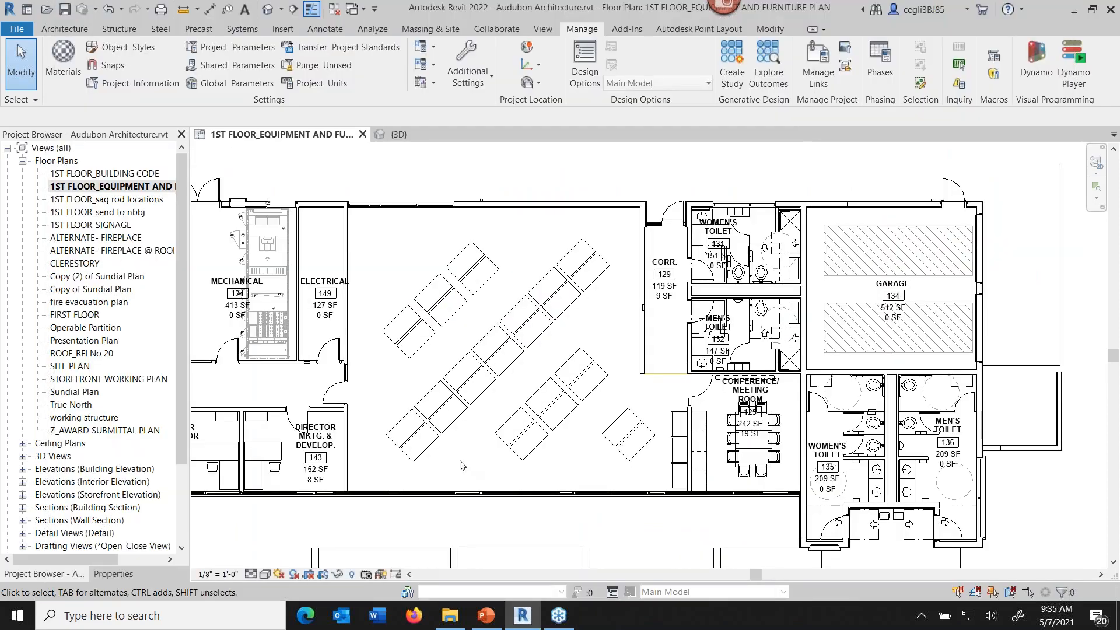
- Isolate the generated desks of Office 130 in a 3D selection box, and delete the roof covering them to view the layout
drag(356, 477, 660, 234)
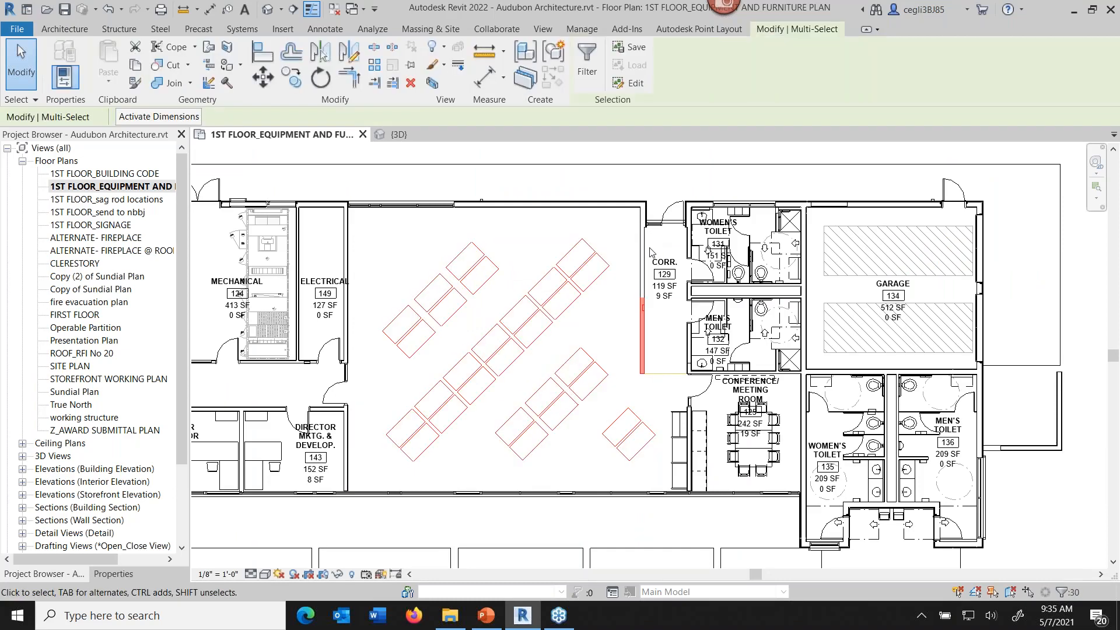
click(432, 83)
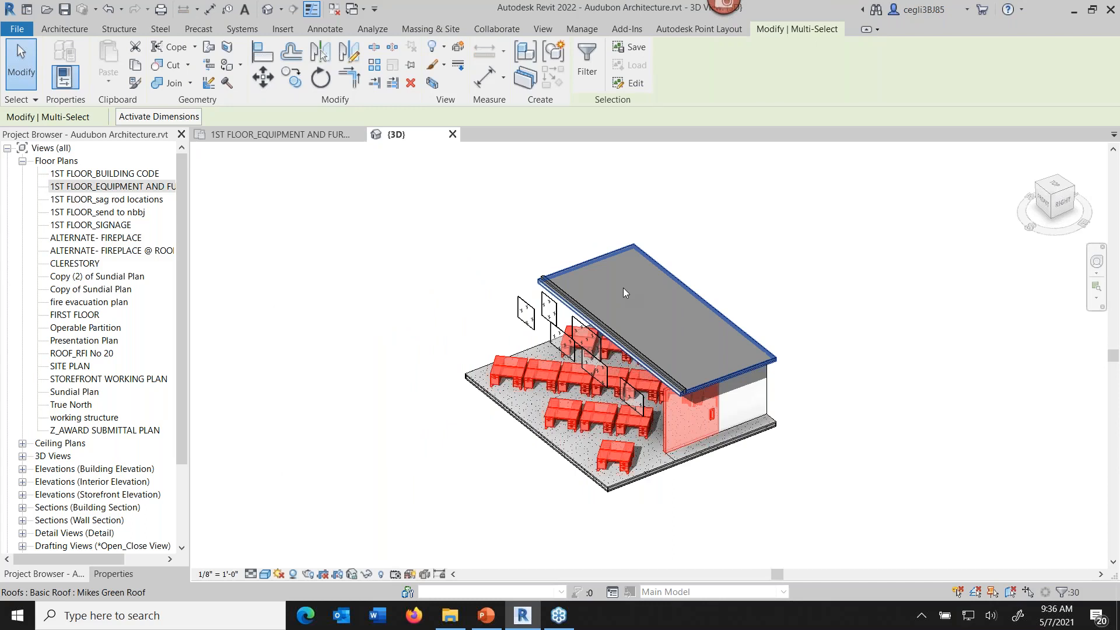
click(623, 288)
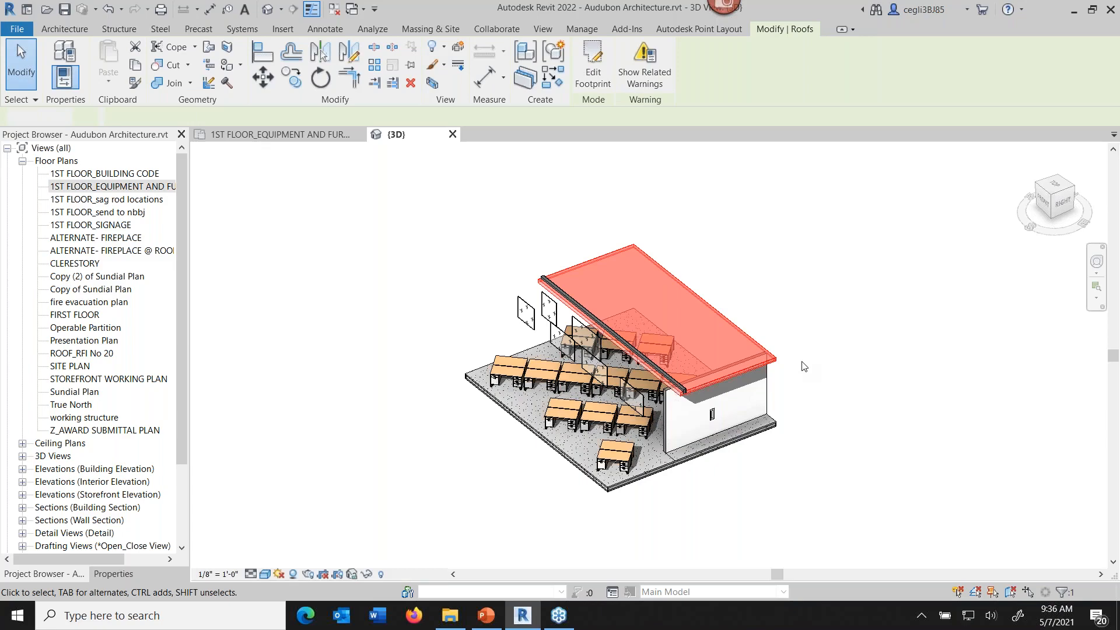
key(Delete)
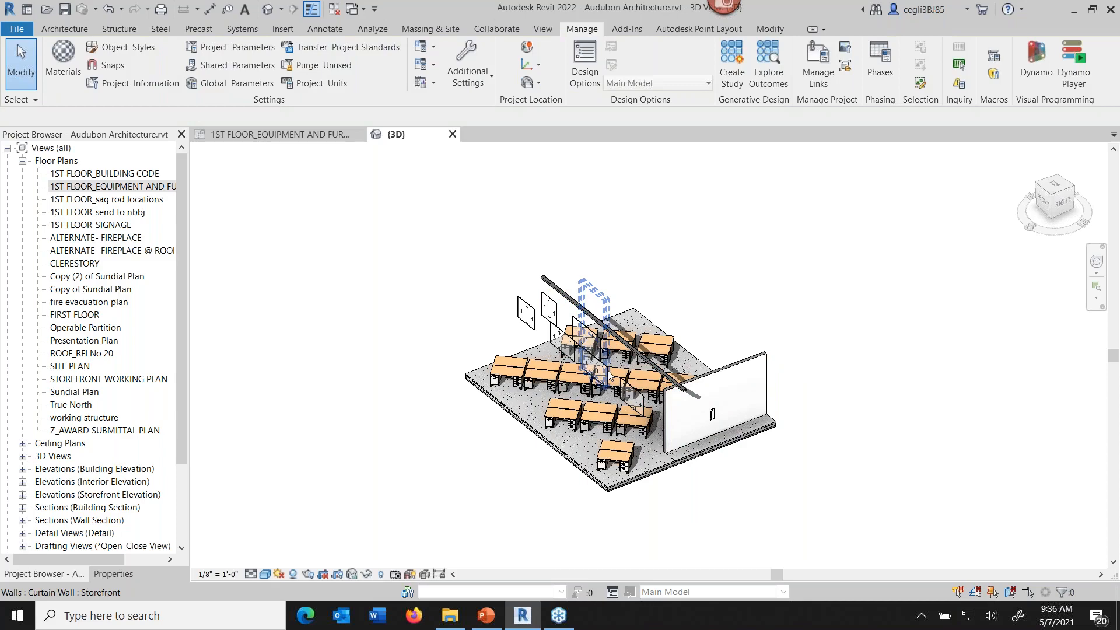
scroll(611, 378, up, 3)
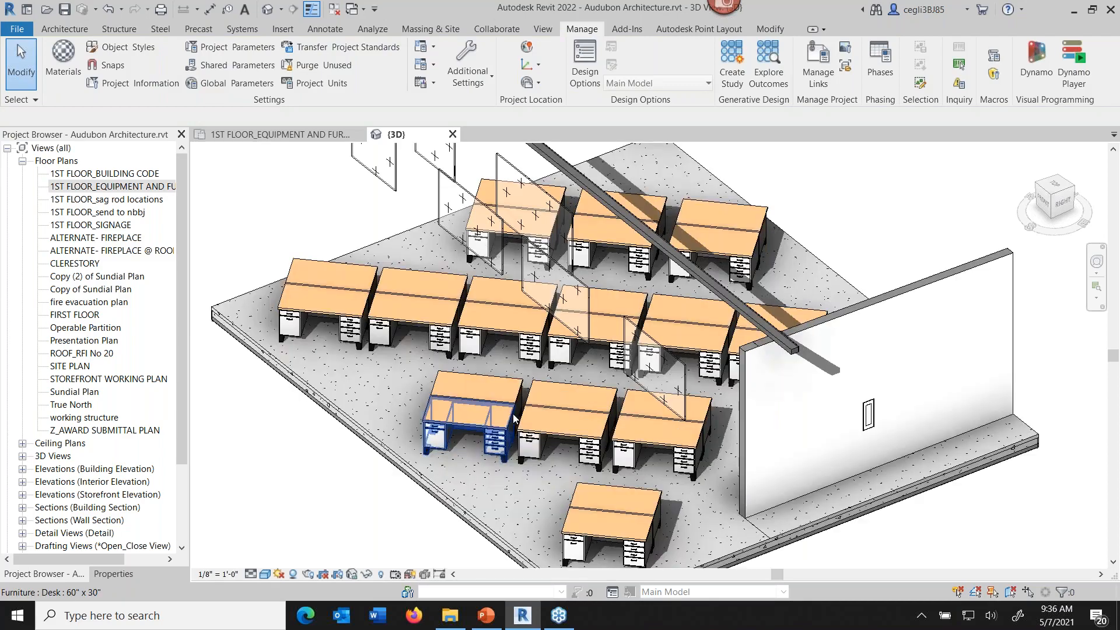
click(514, 418)
shift+middle_drag(513, 418, 787, 126)
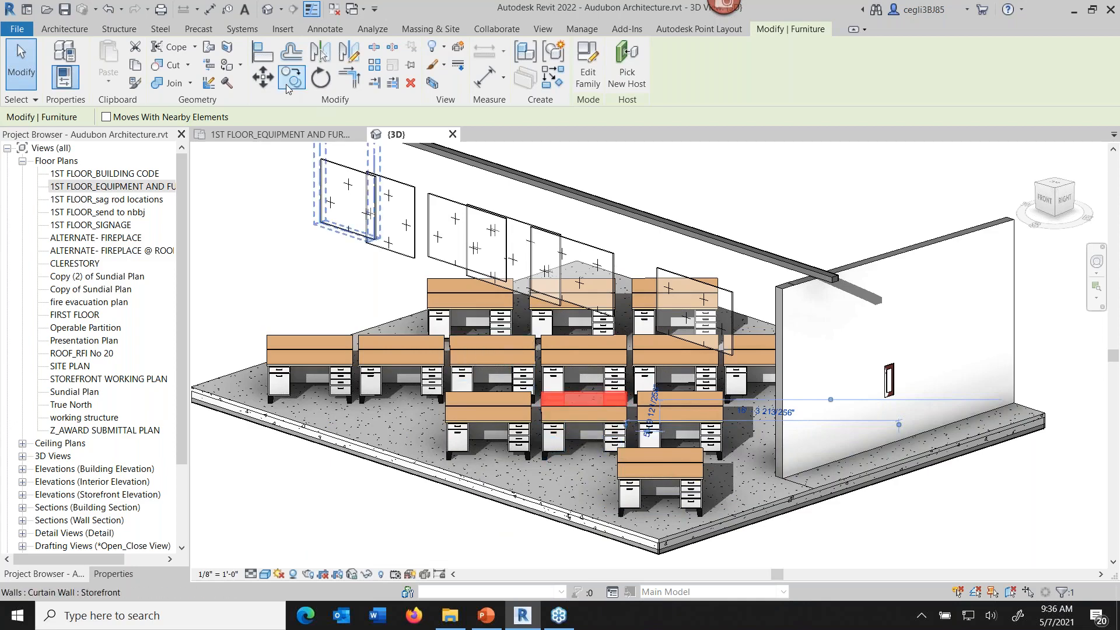
- Return to the 1st floor equipment and furniture plan, and check the properties of the RPC Female entourage outside the toilets
click(280, 134)
scroll(498, 356, down, 2)
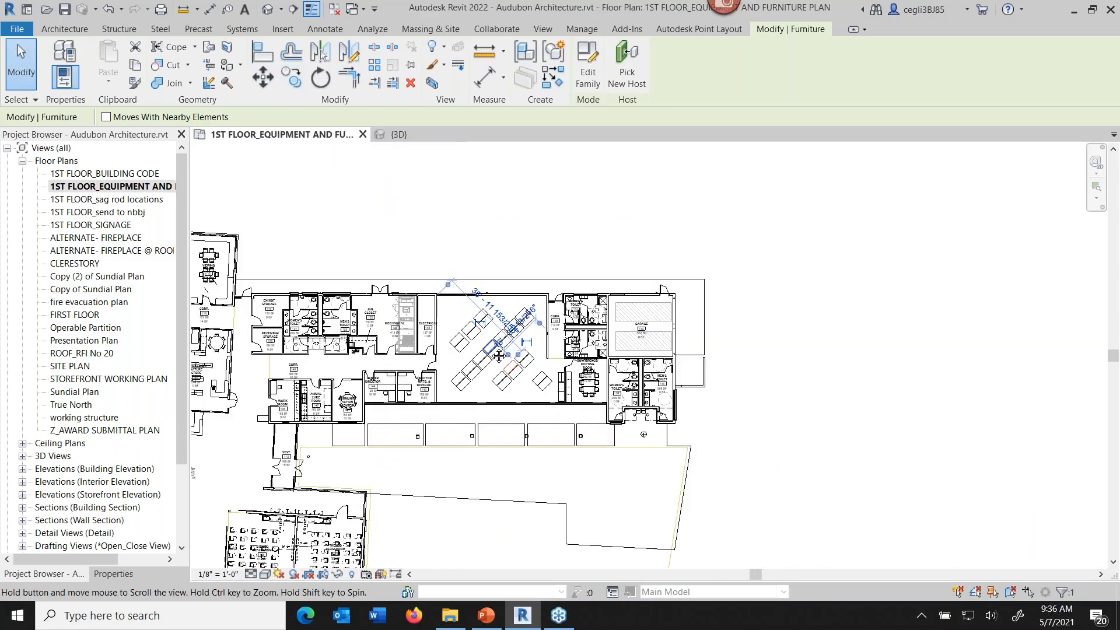
middle_drag(499, 356, 528, 330)
scroll(493, 392, up, 2)
middle_drag(543, 384, 543, 349)
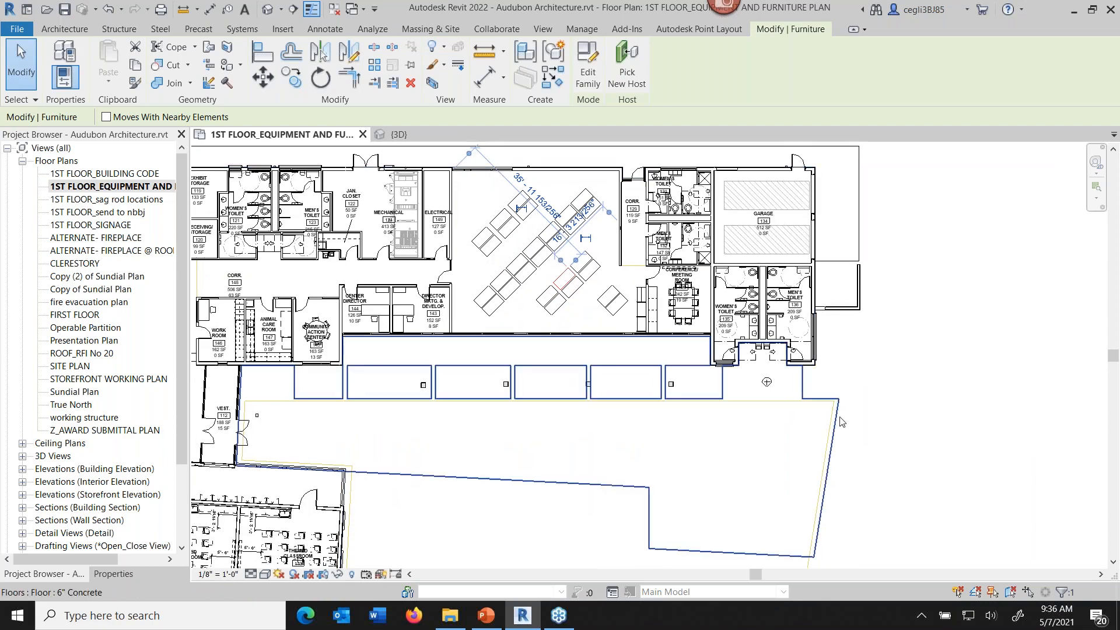
middle_drag(839, 421, 888, 366)
scroll(773, 298, down, 1)
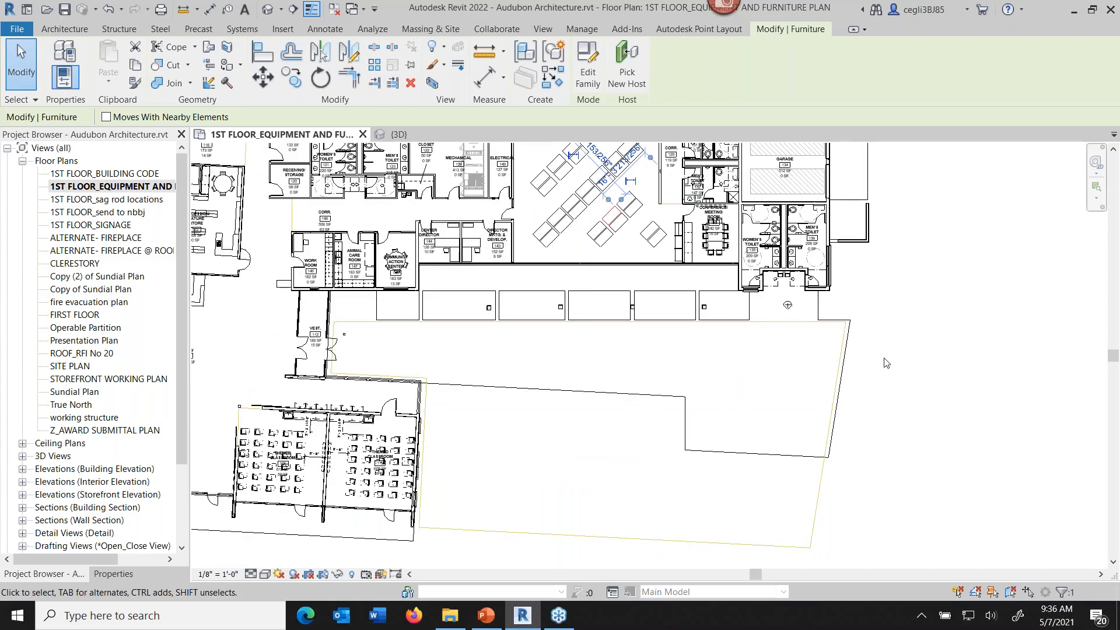
click(788, 306)
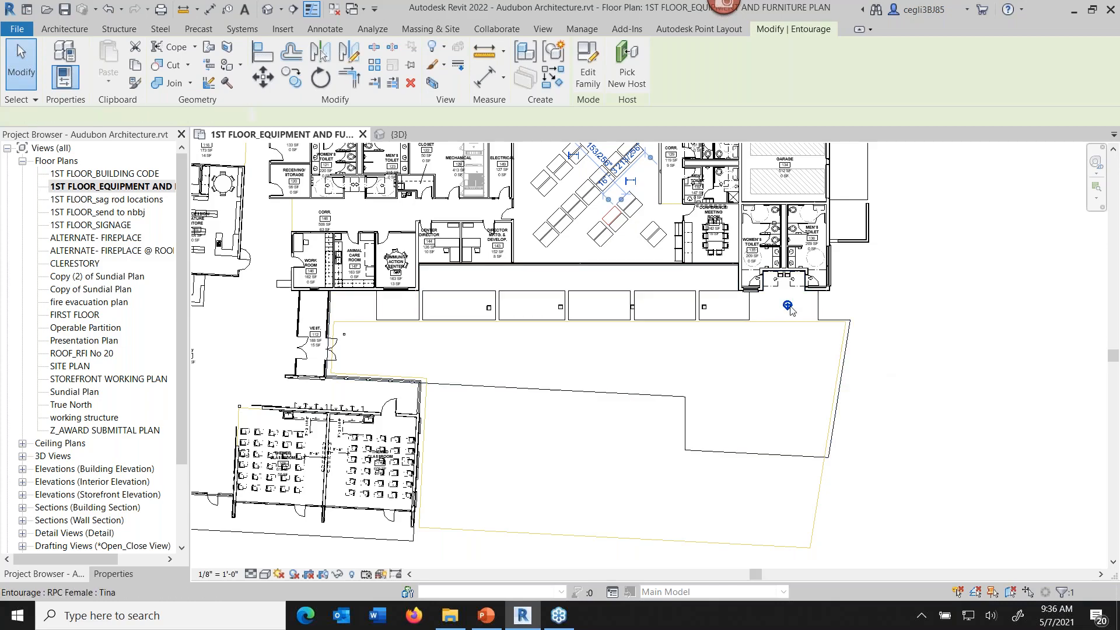
click(112, 574)
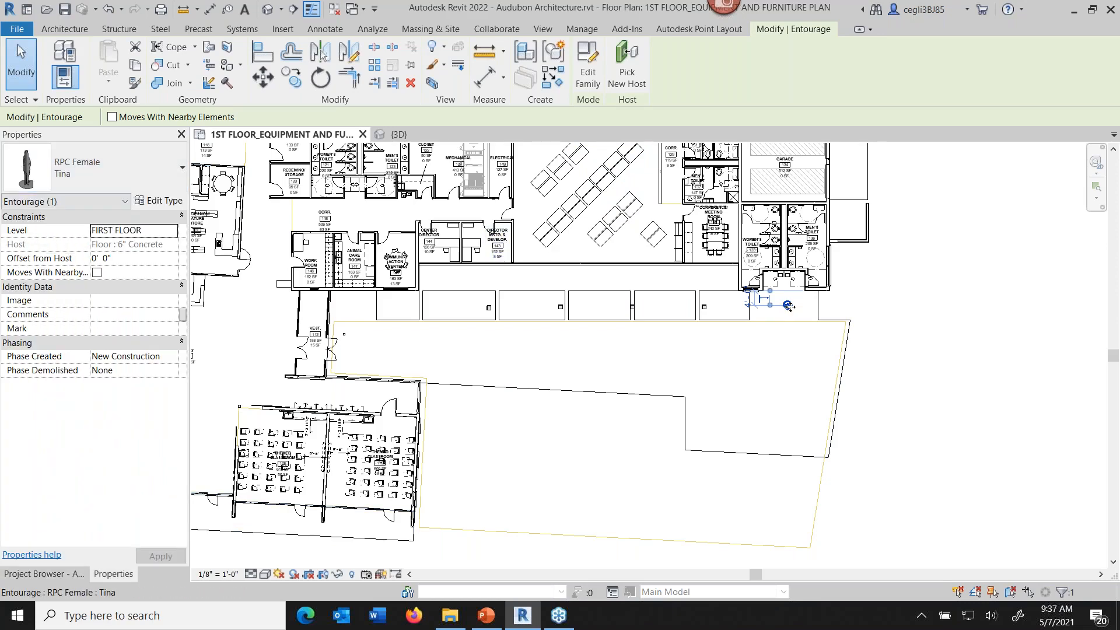
click(908, 318)
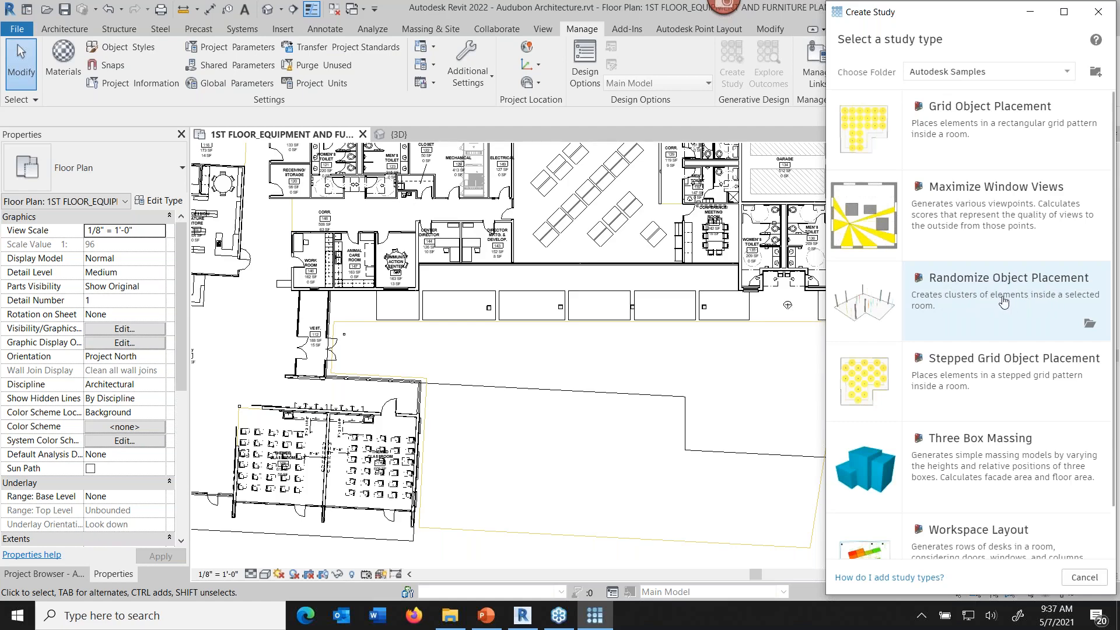
- Start a Randomize Object Placement study and assign Courtyard 113 as its room
click(970, 300)
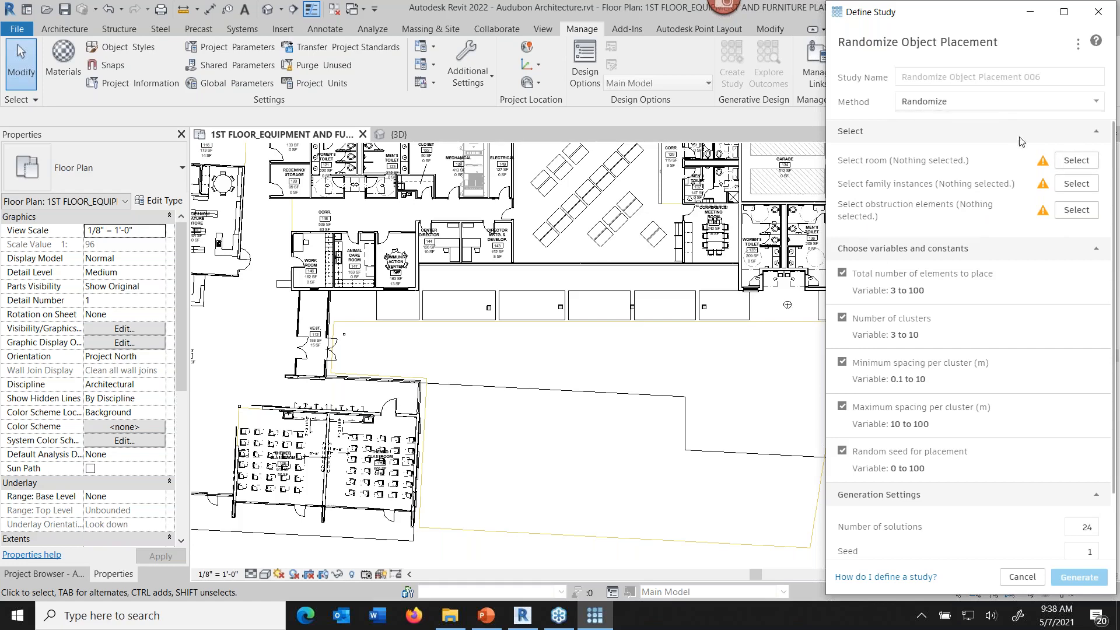
click(1082, 165)
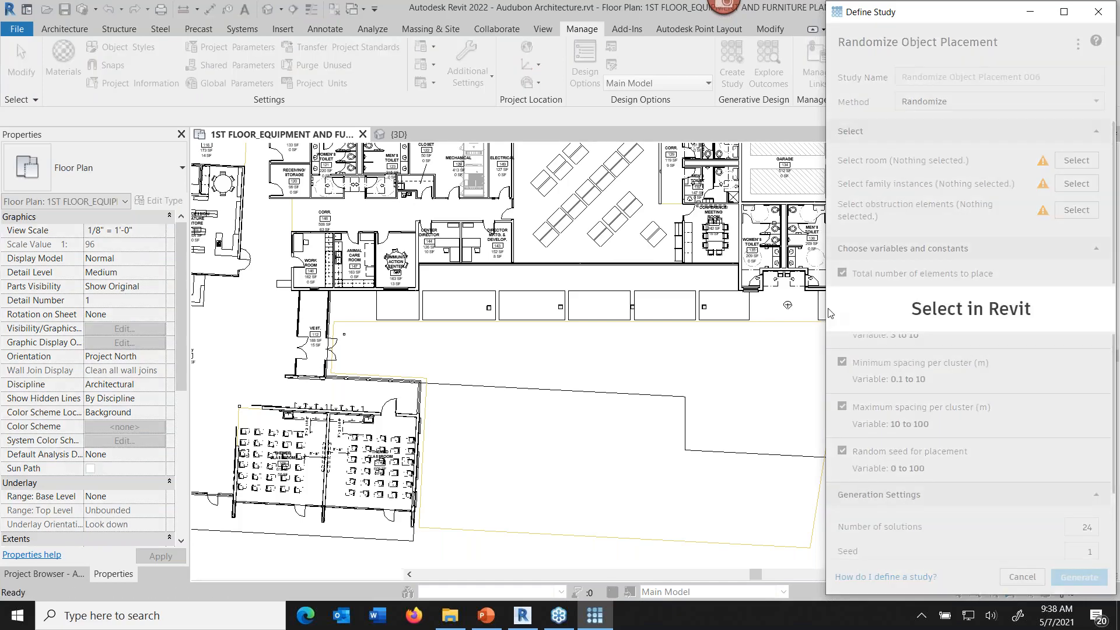
click(593, 427)
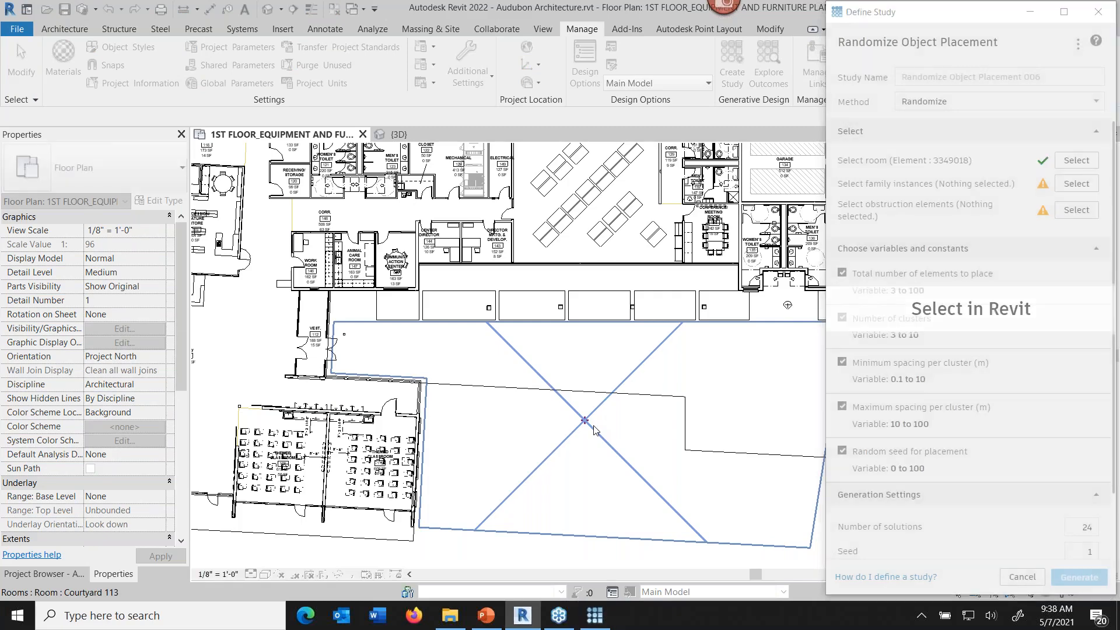
- Assign the RPC Female entourage outside the toilets as the study's family instance, and finish the selection
click(1075, 185)
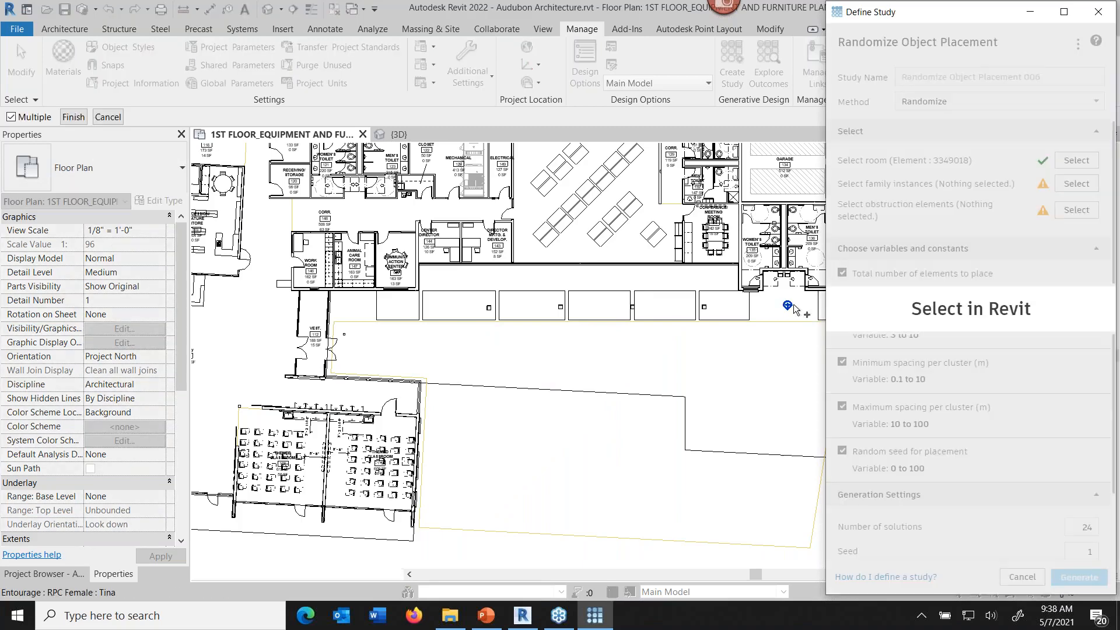
click(790, 306)
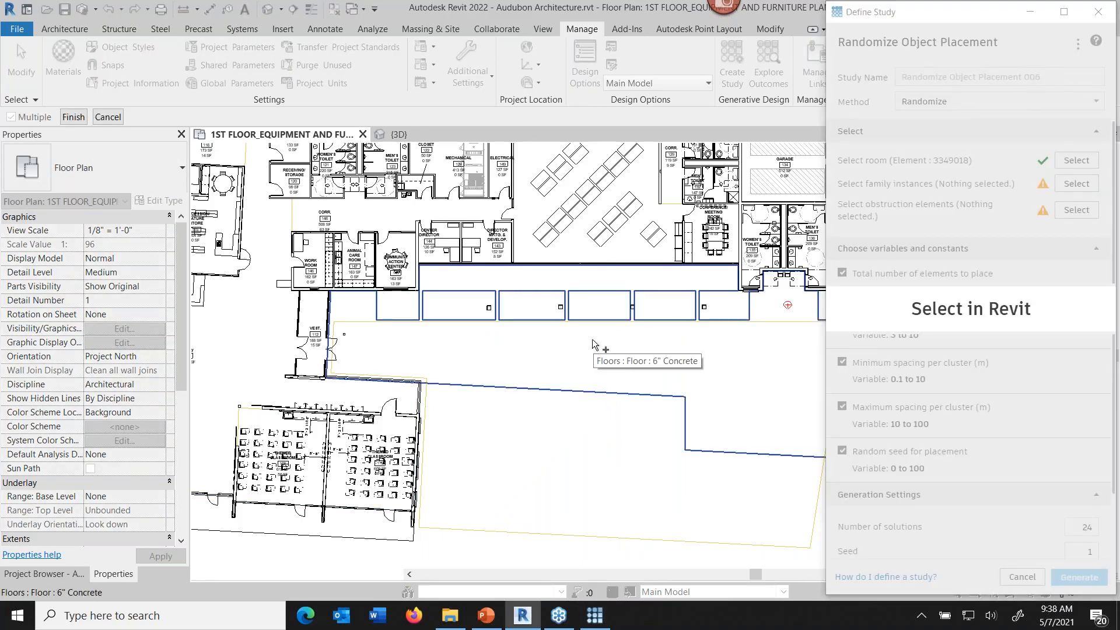
mouse_move(123, 92)
mouse_down()
mouse_move(36, 99)
mouse_move(76, 151)
mouse_move(136, 141)
mouse_move(120, 86)
mouse_up()
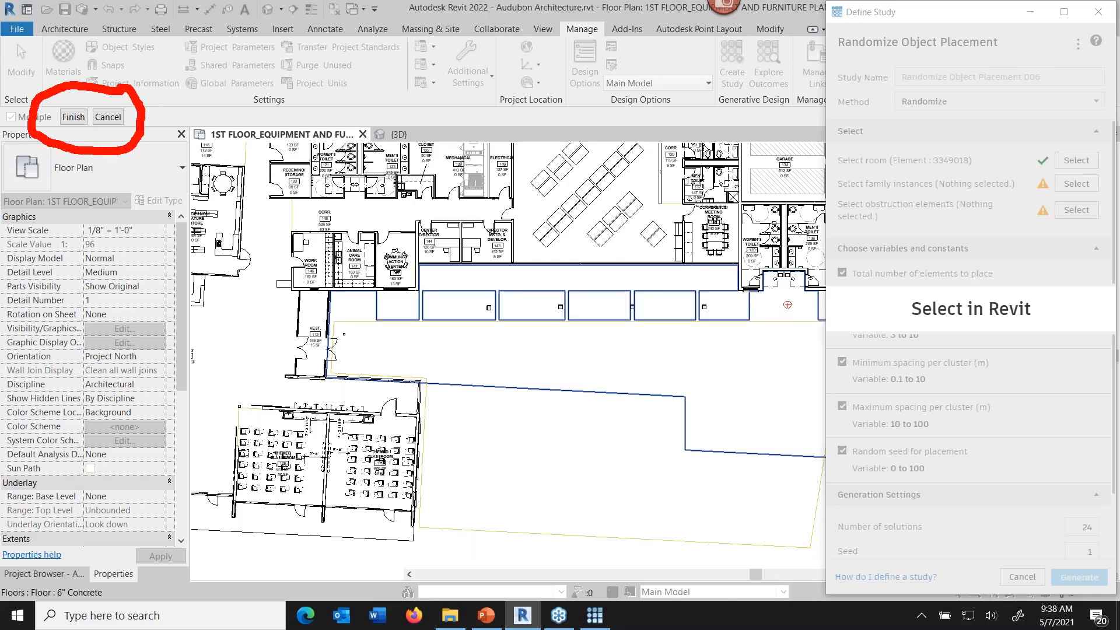
drag(73, 138, 78, 185)
key(Escape)
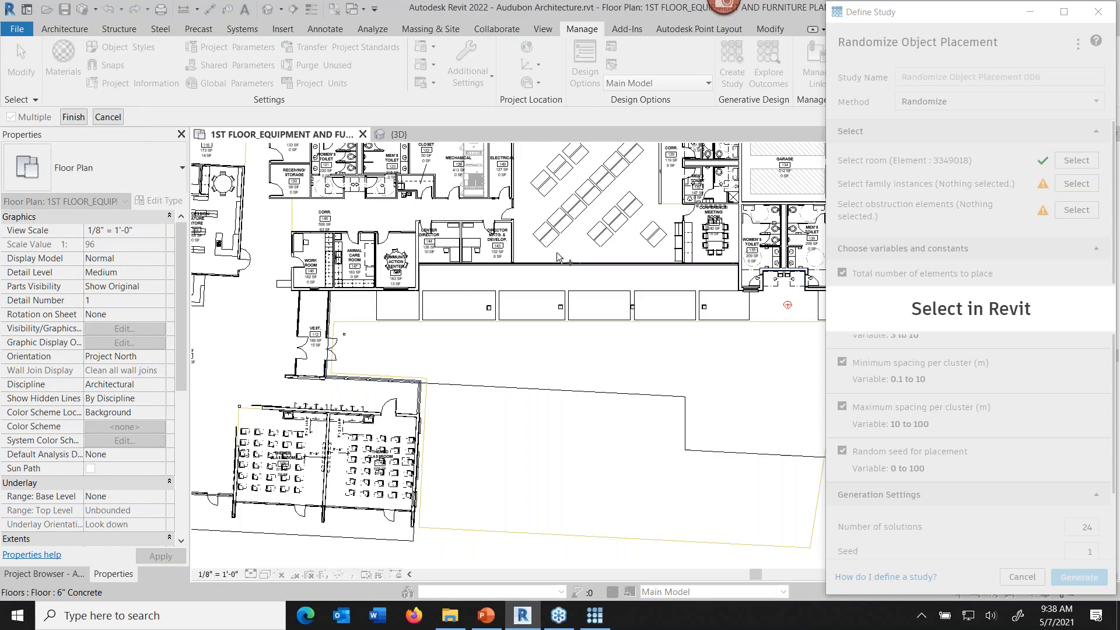
click(73, 117)
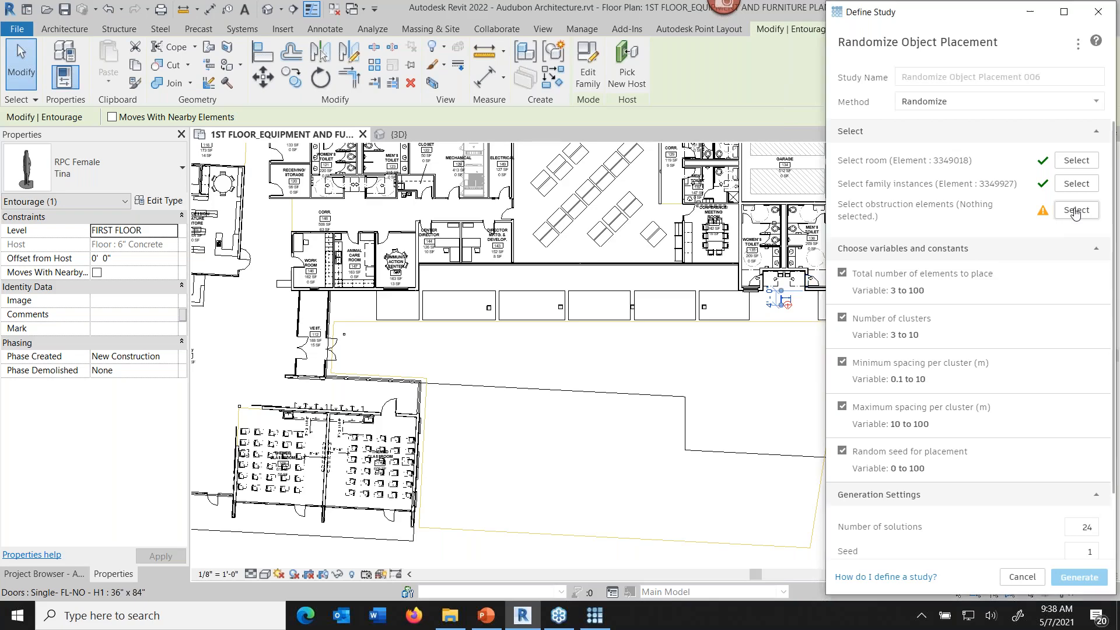
- Assign the small casework element beside the vestibule as the obstruction, and generate the outcomes
click(1076, 211)
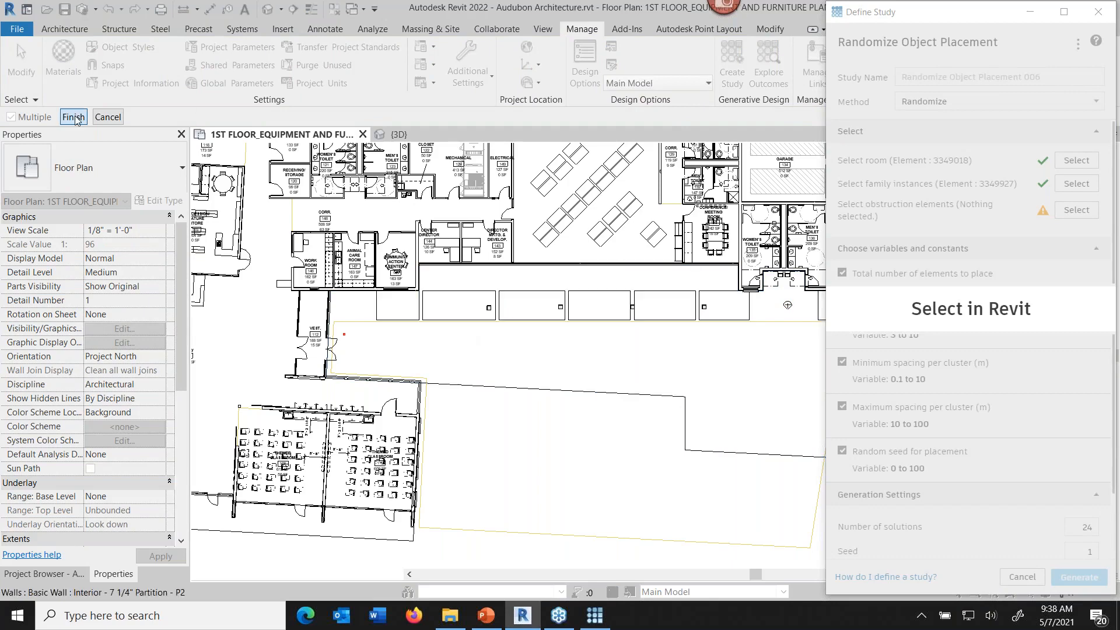
click(73, 117)
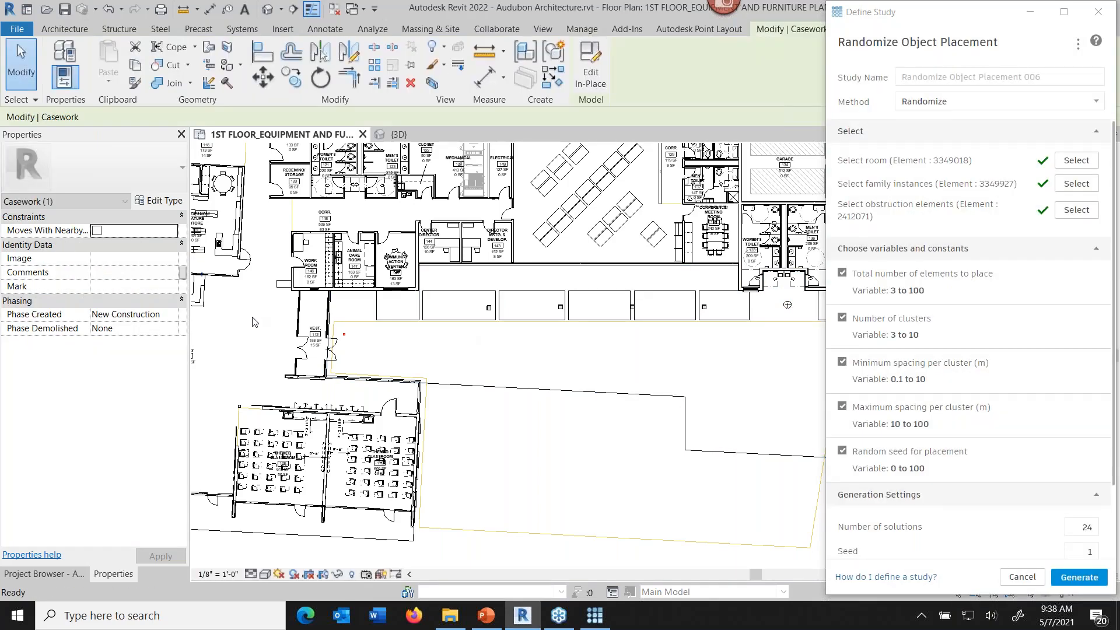
scroll(981, 391, down, 1)
scroll(981, 391, down, 3)
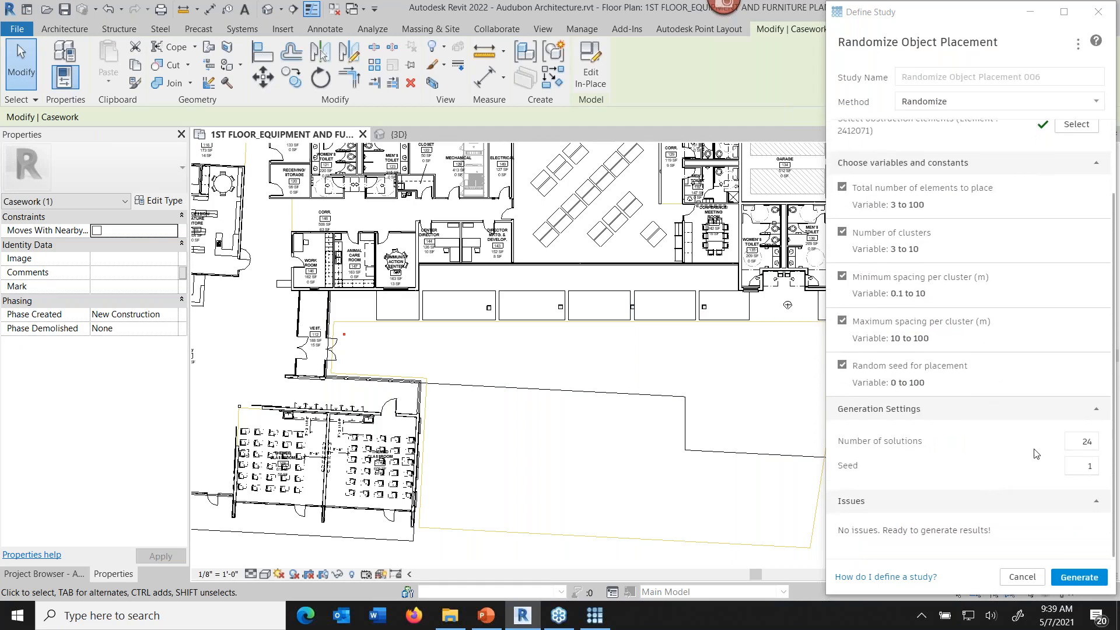
click(1079, 577)
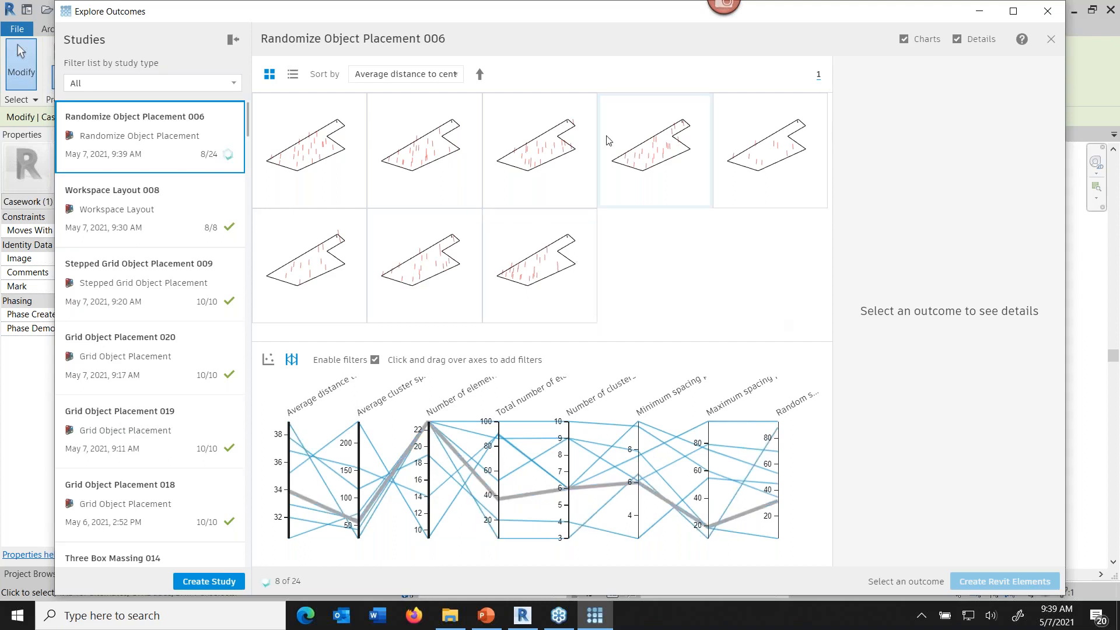
- Inspect a Randomize Object Placement 006 outcome and look through the remaining pages of generated layouts
click(653, 194)
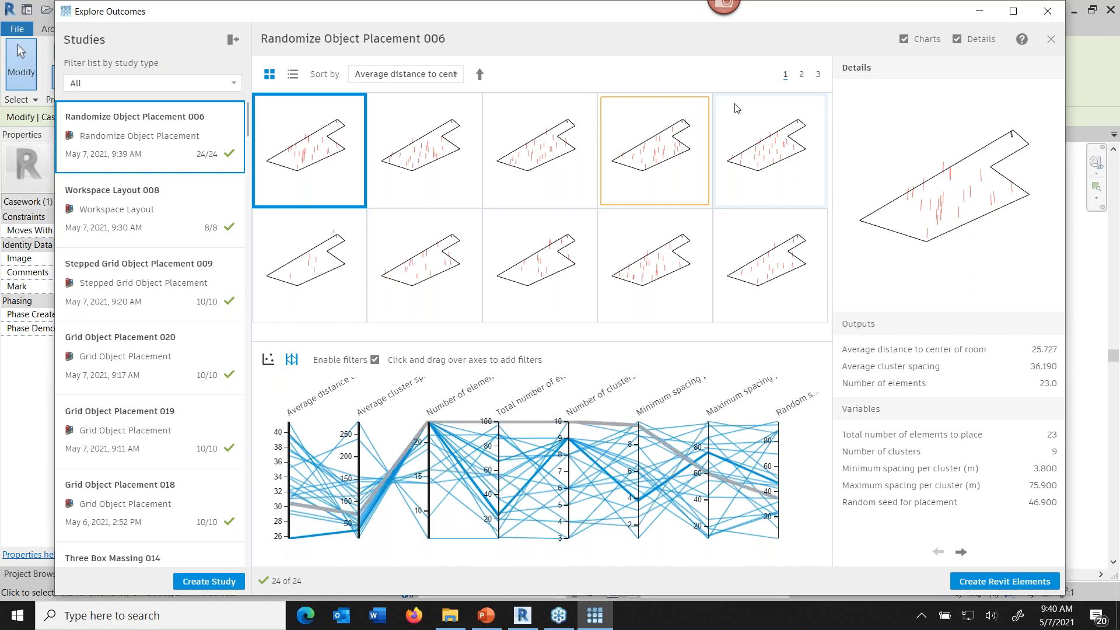
click(801, 74)
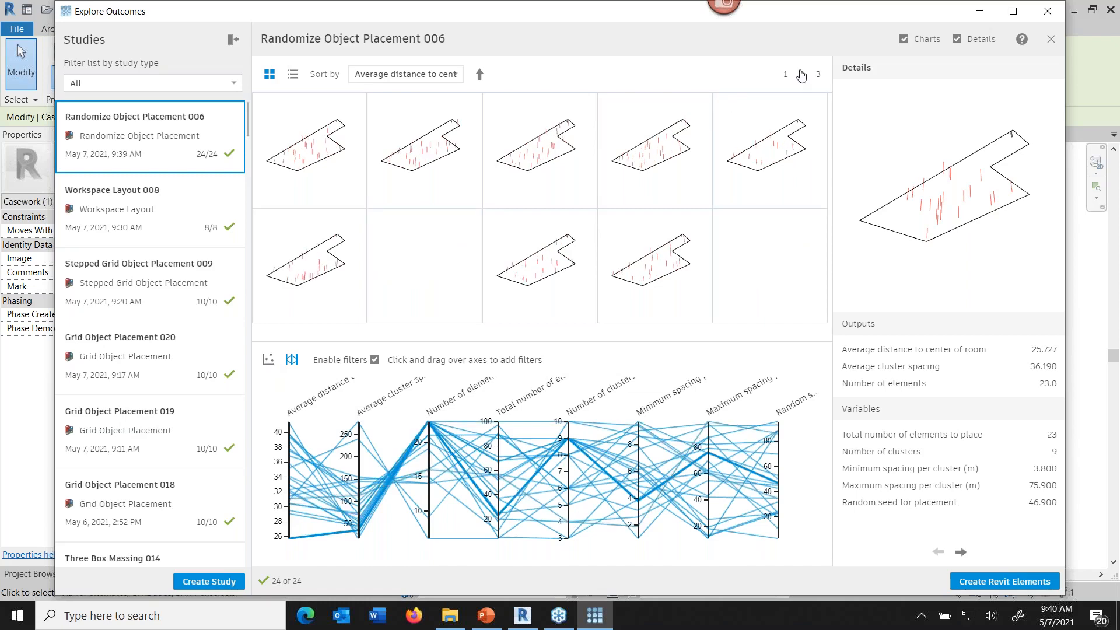
click(817, 74)
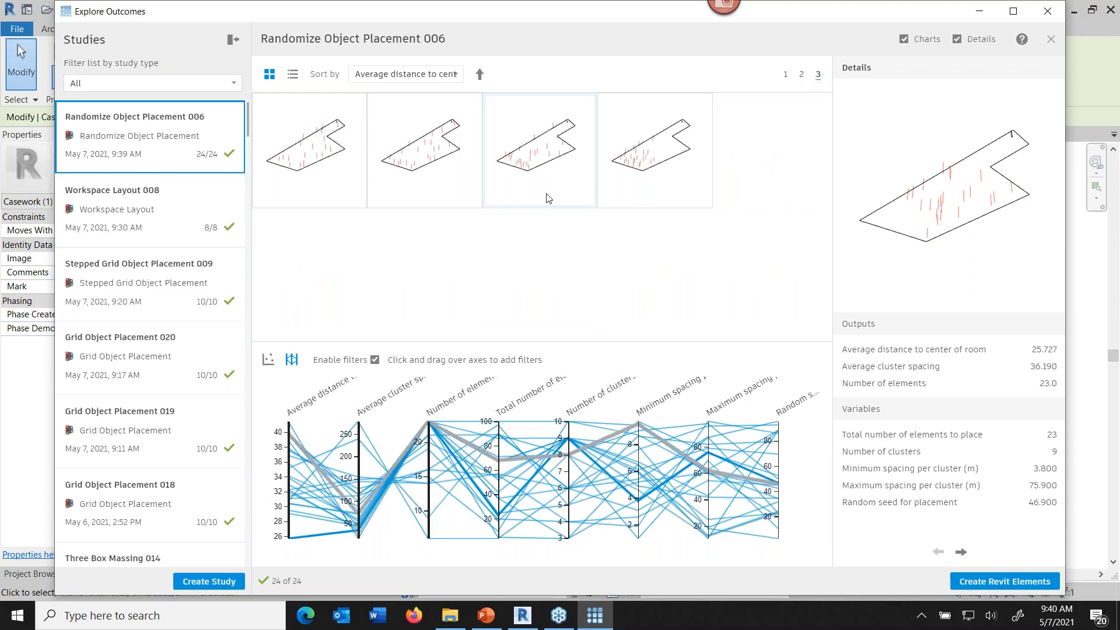
- Show the outcomes as a scatter plot and set its X-axis to Total number of elements to place
click(268, 360)
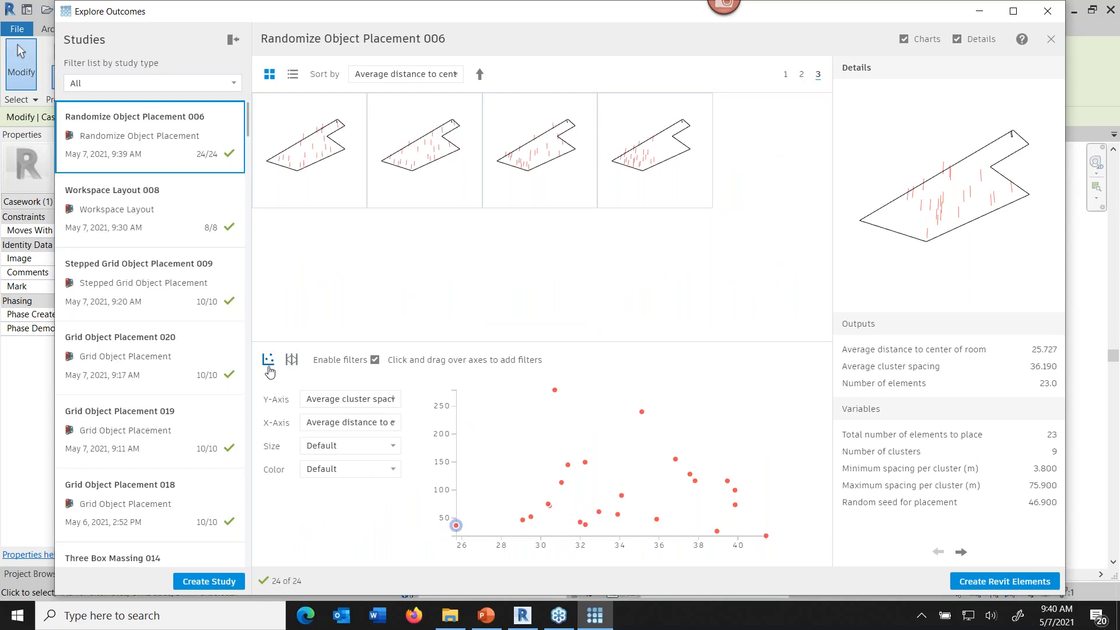
click(391, 401)
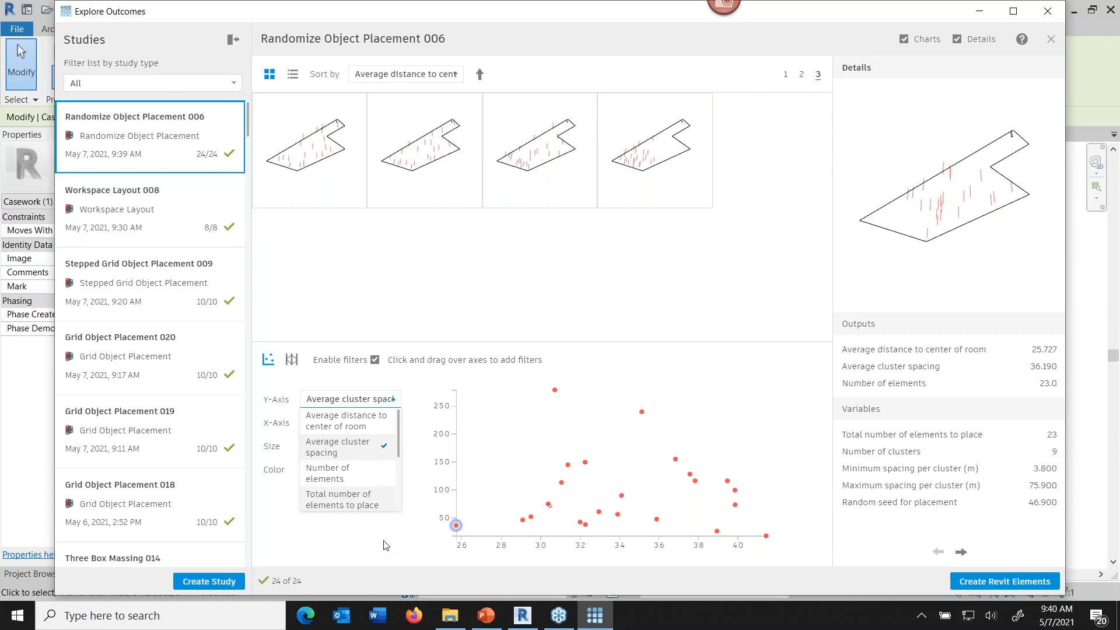
click(385, 514)
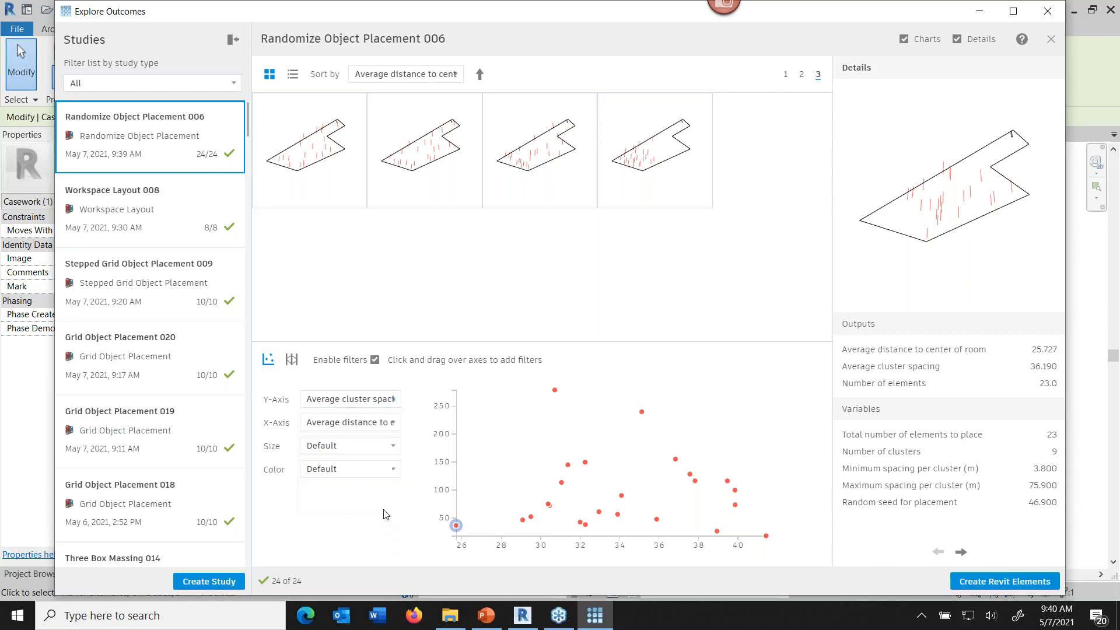
click(393, 422)
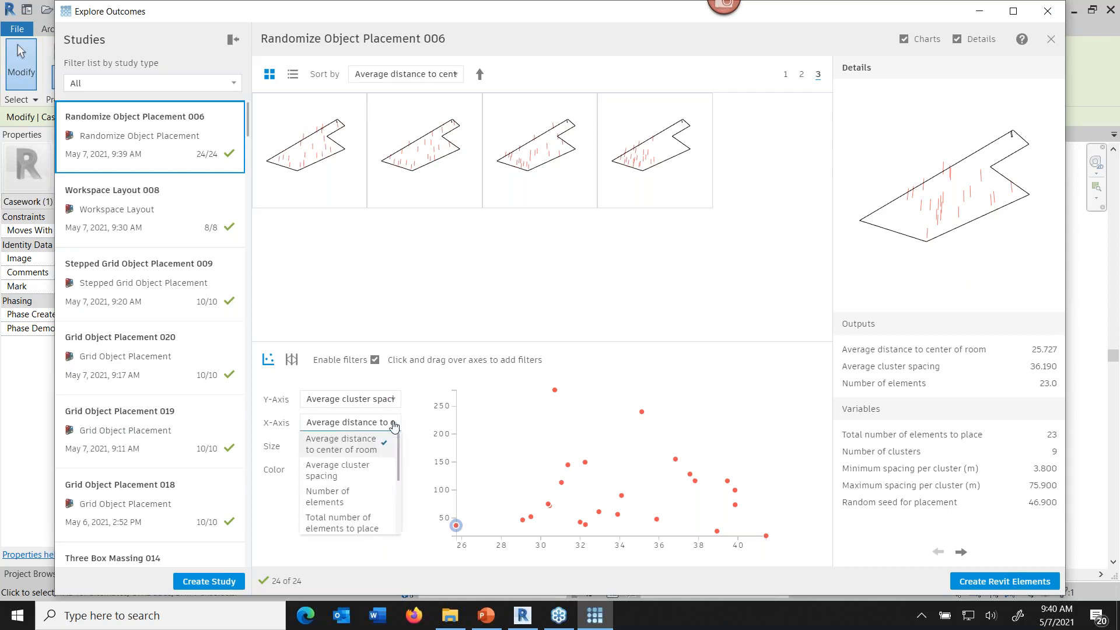
click(348, 523)
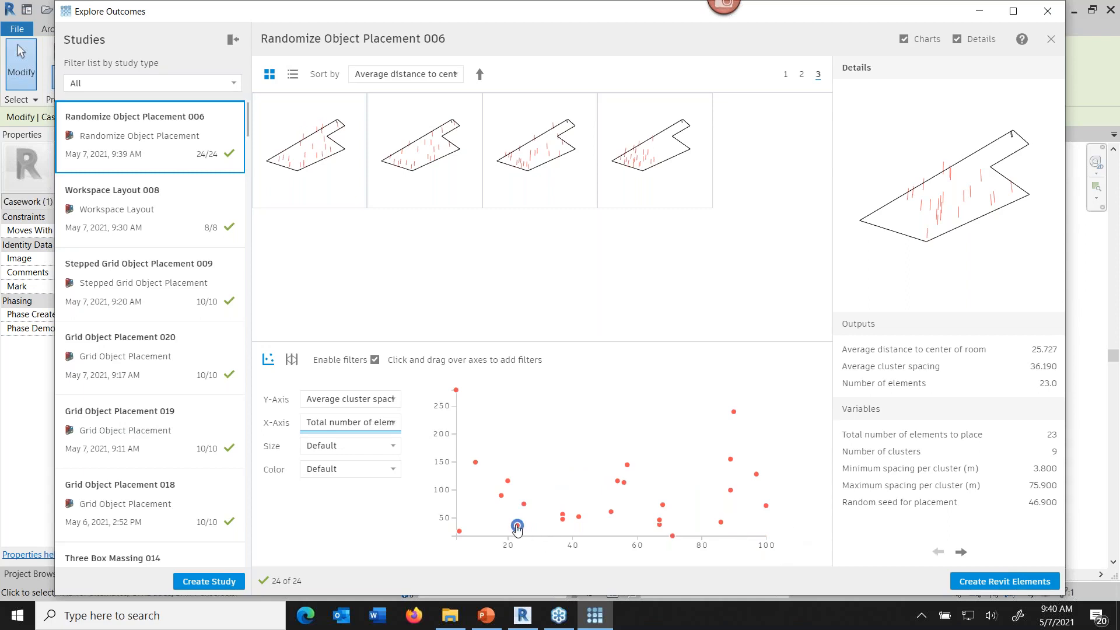
- Compare the details of several outcomes with low average cluster spacing in the scatter plot
click(462, 532)
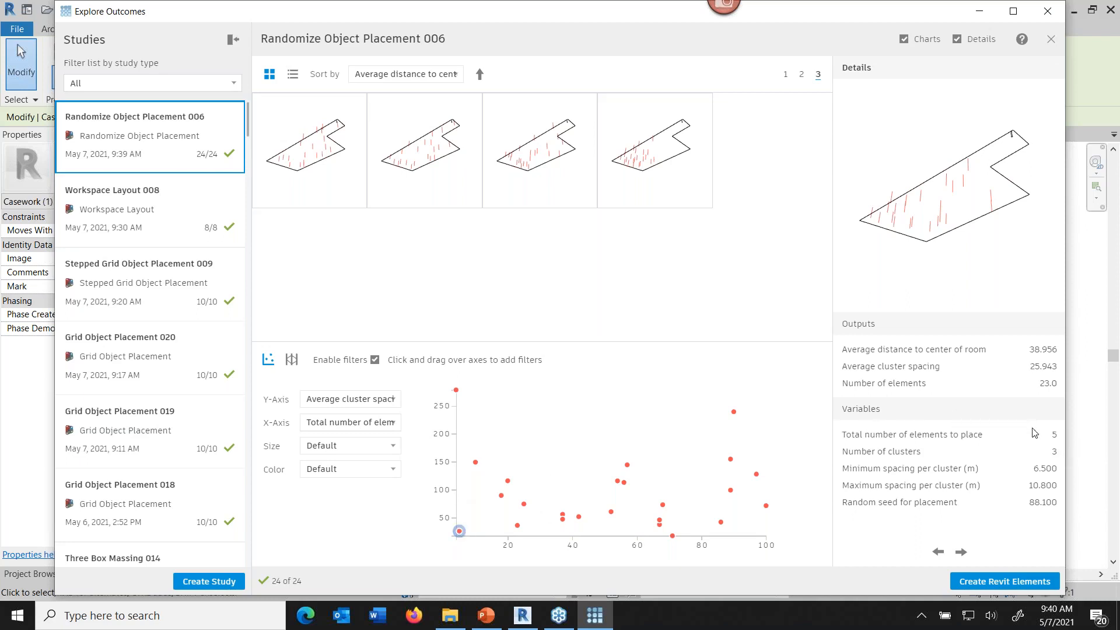
click(518, 526)
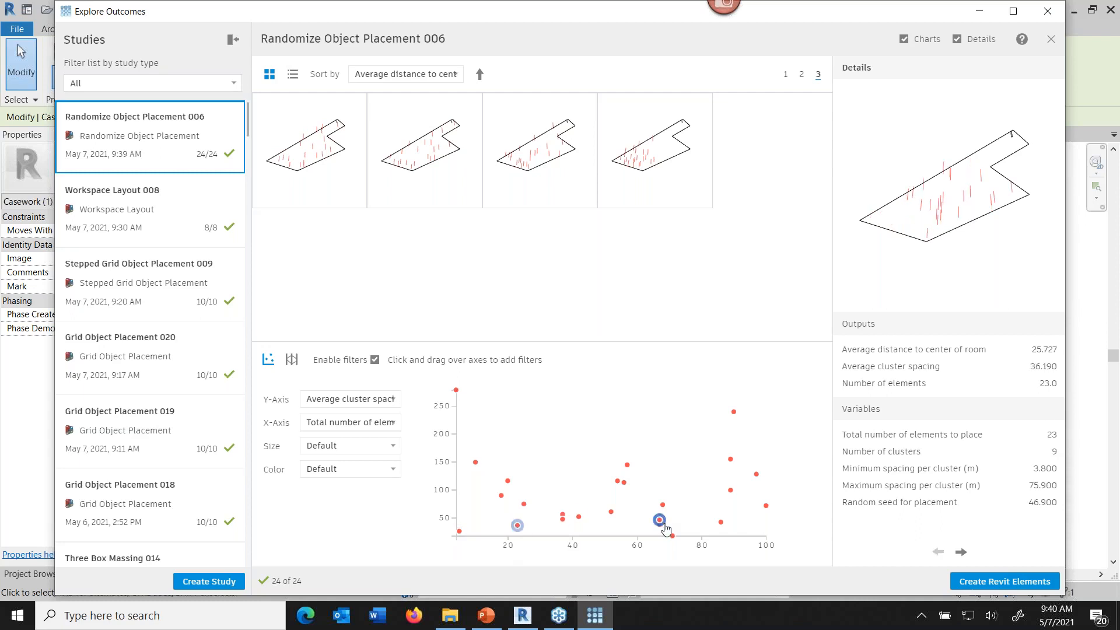
click(721, 525)
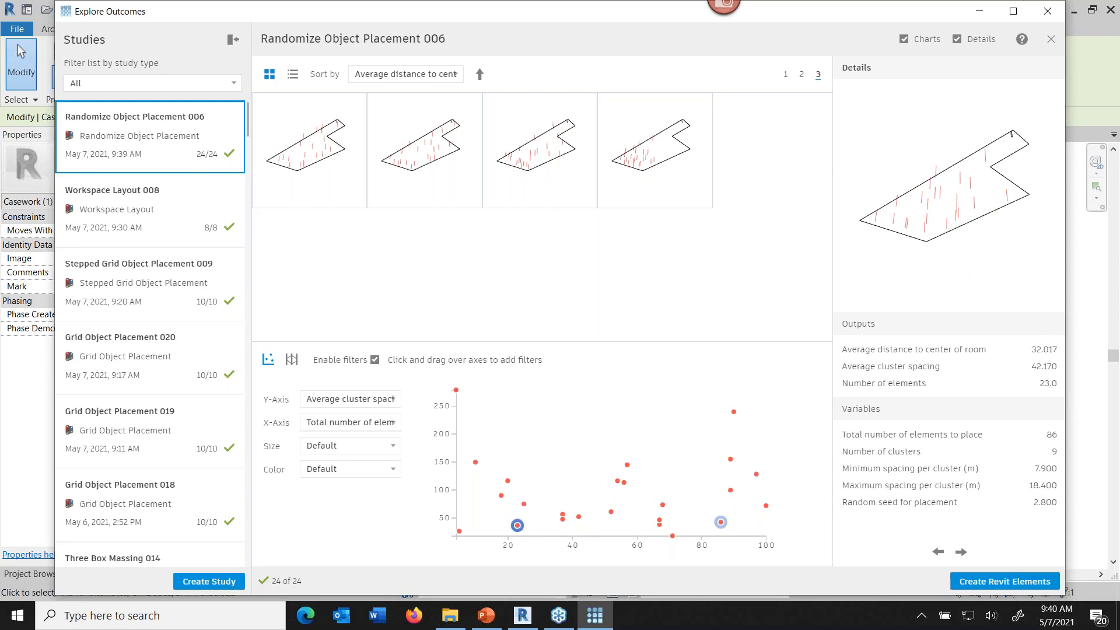
- Create Revit elements from the outcome with 23 total elements to place and 9 clusters, and close the outcomes
click(517, 526)
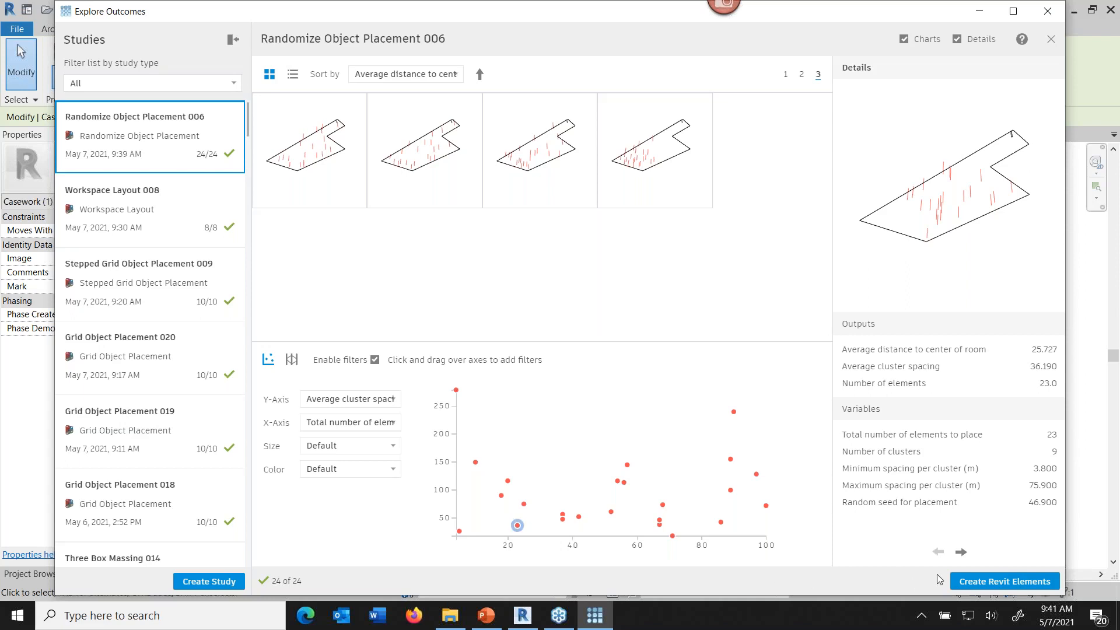
click(973, 580)
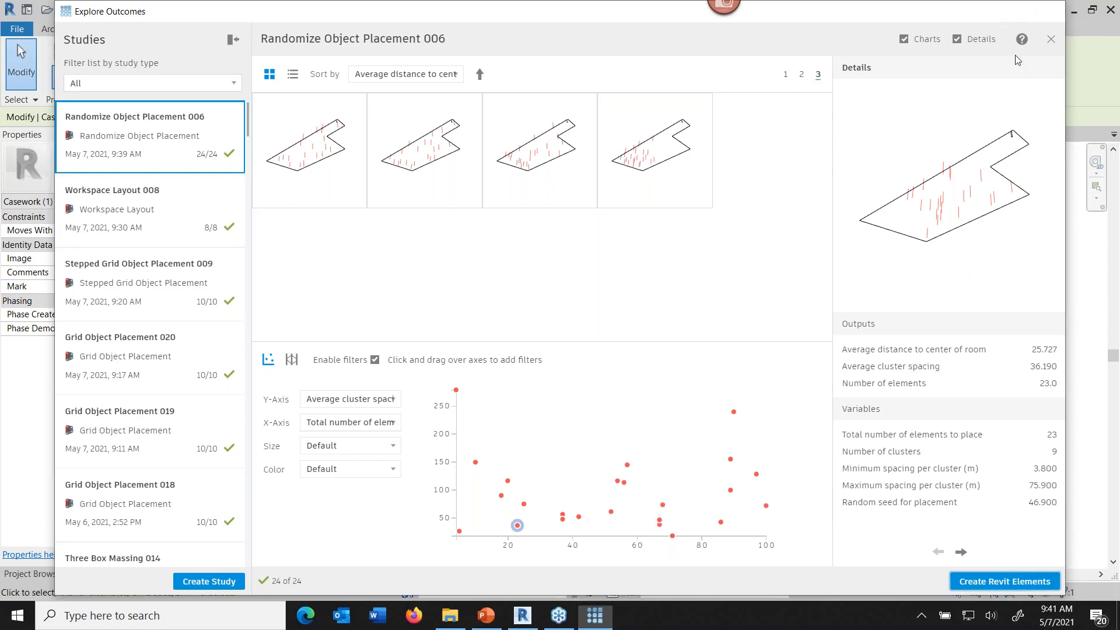
click(1051, 39)
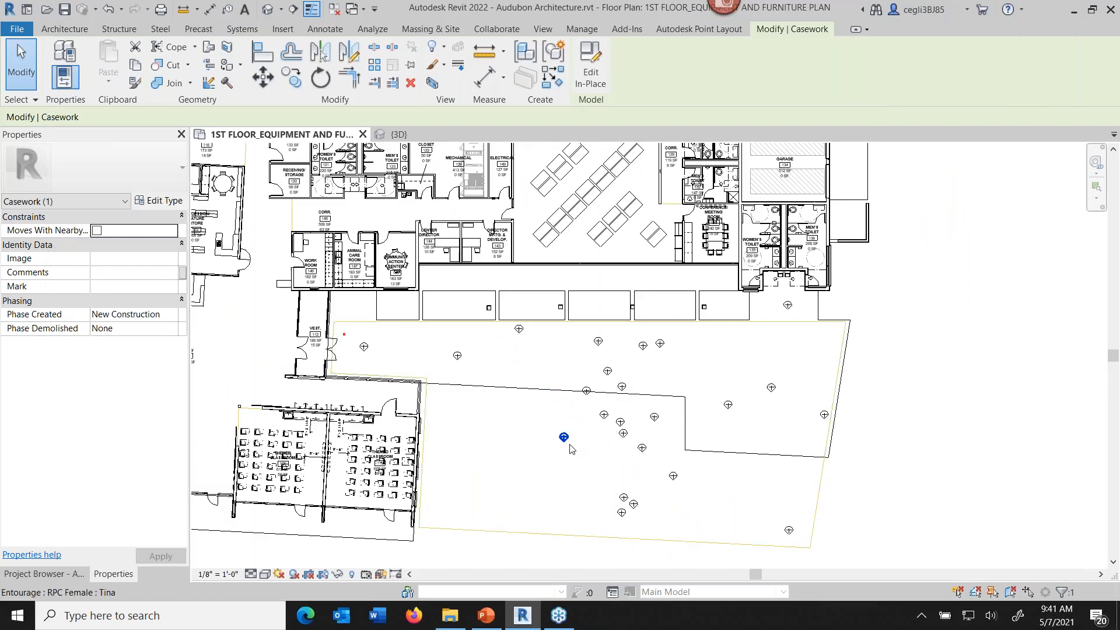
click(994, 440)
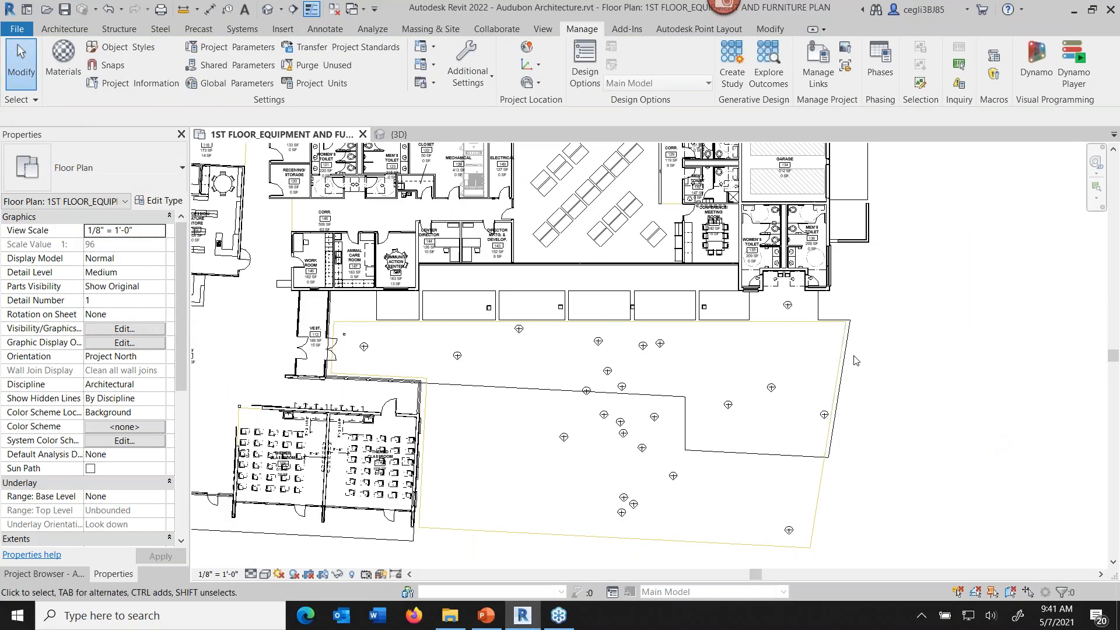
- Place a camera just outside the courtyard's lower-right corner, aimed across the figures toward the vestibule and the building's upper-left part
scroll(855, 360, down, 1)
middle_drag(863, 363, 768, 299)
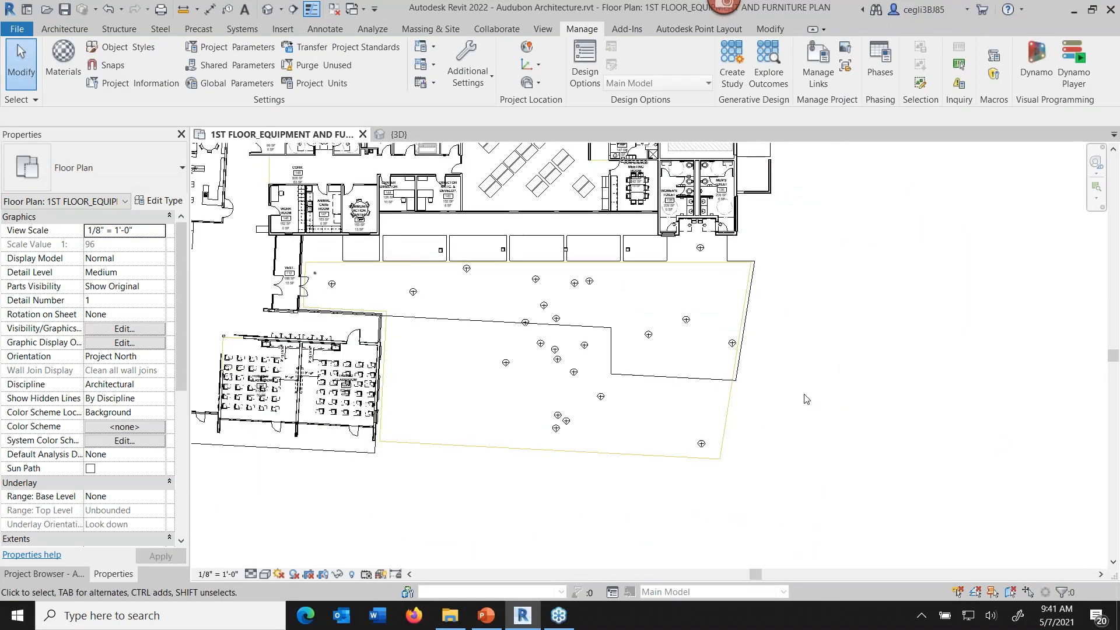
click(281, 10)
click(252, 47)
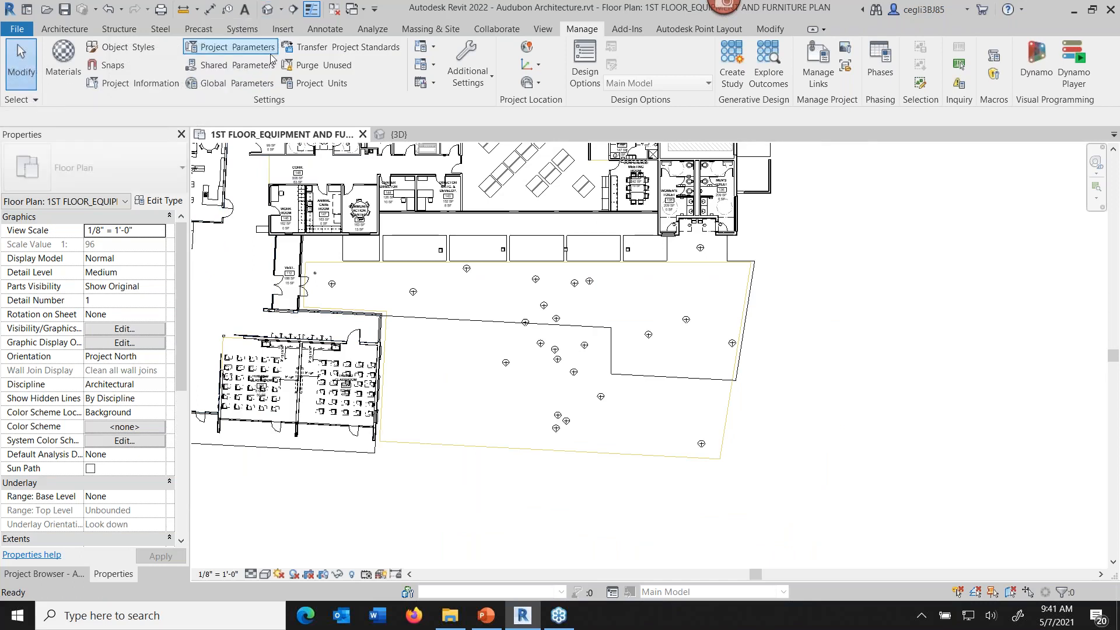
click(756, 457)
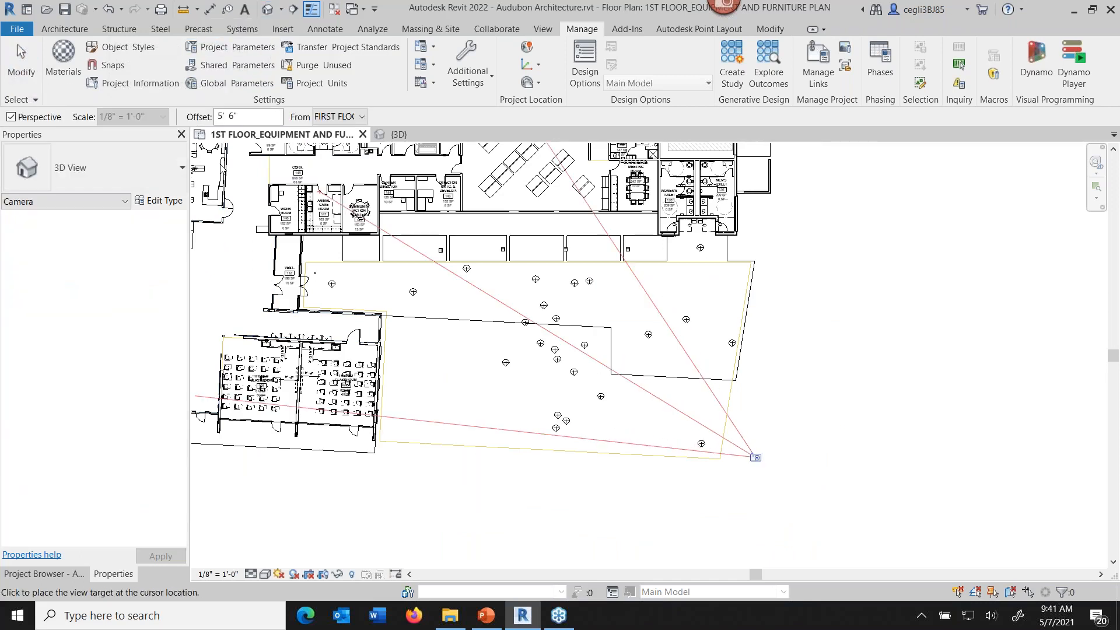
click(260, 217)
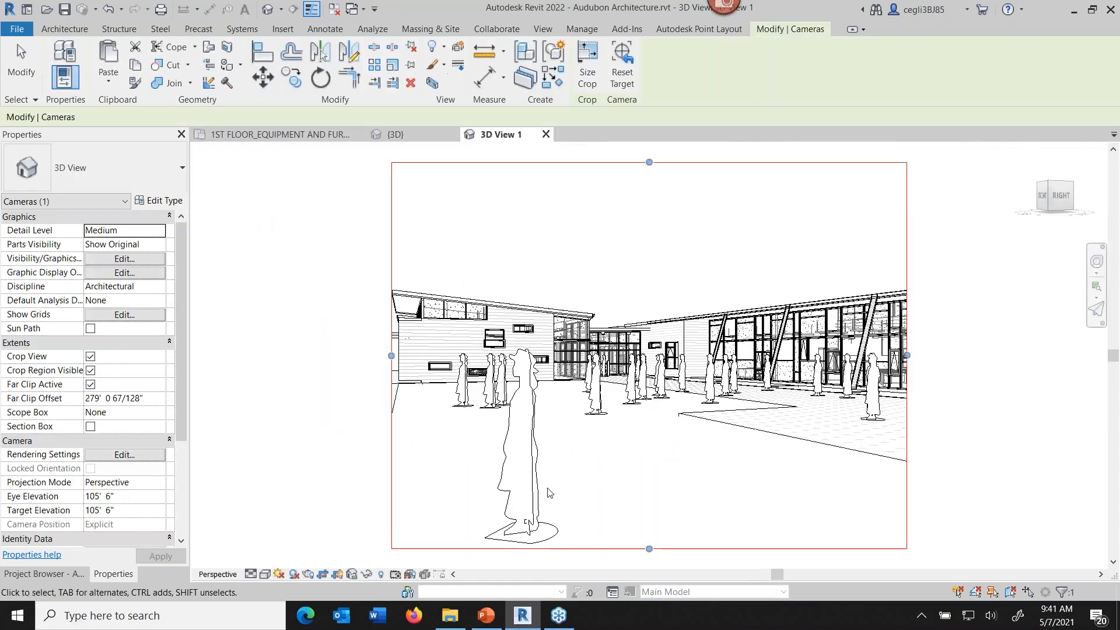
- Widen the camera view's crop region on both sides and display the view in the Realistic visual style
drag(392, 355, 355, 354)
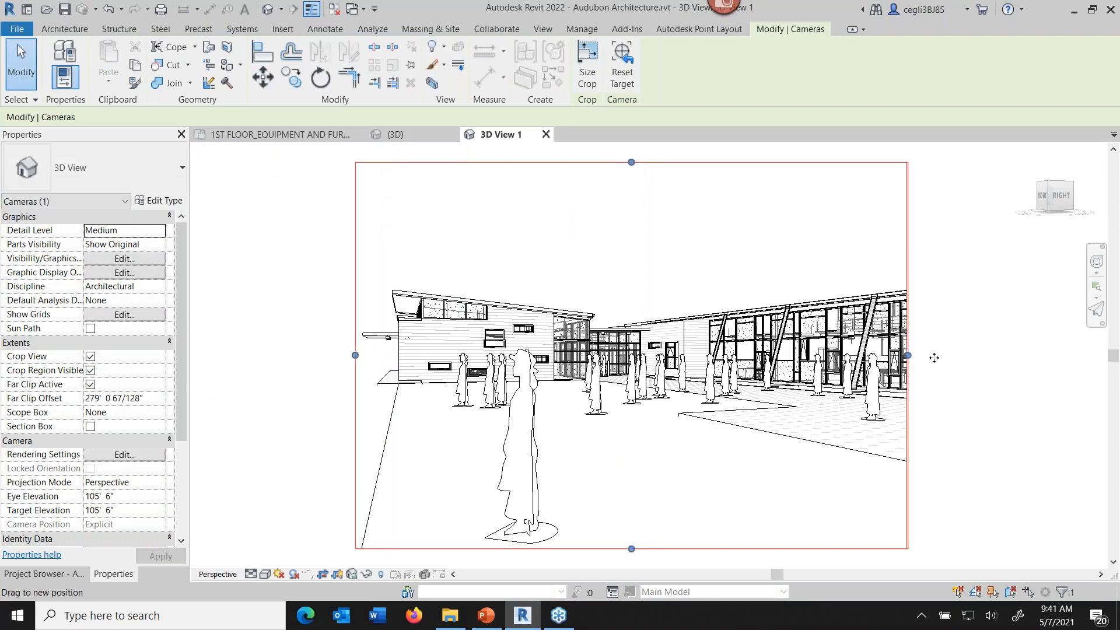
drag(934, 357, 953, 355)
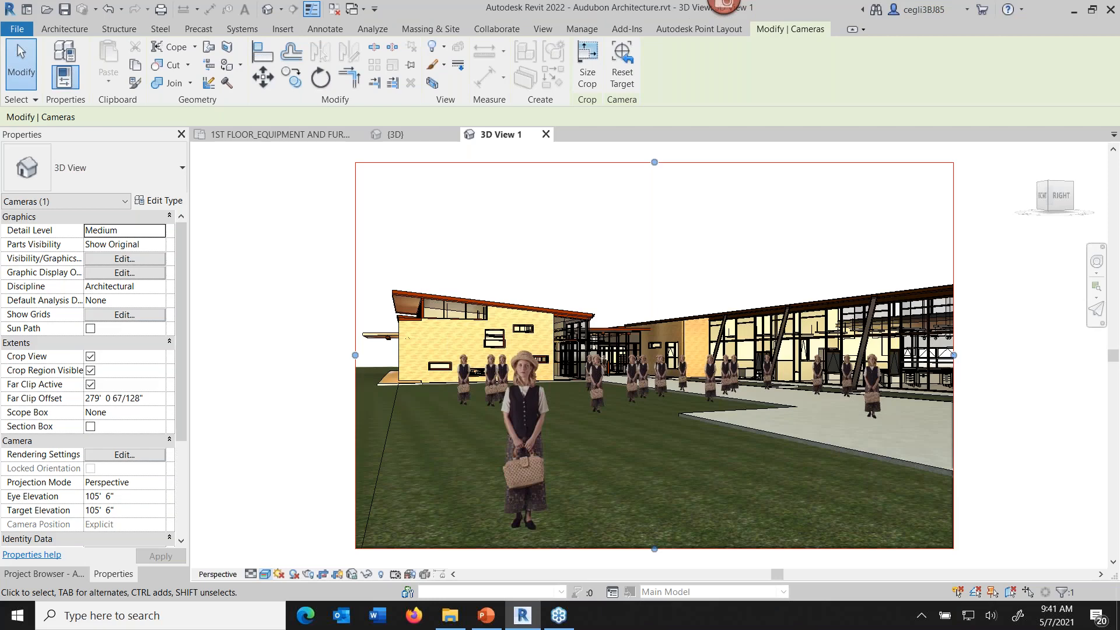
scroll(598, 407, up, 3)
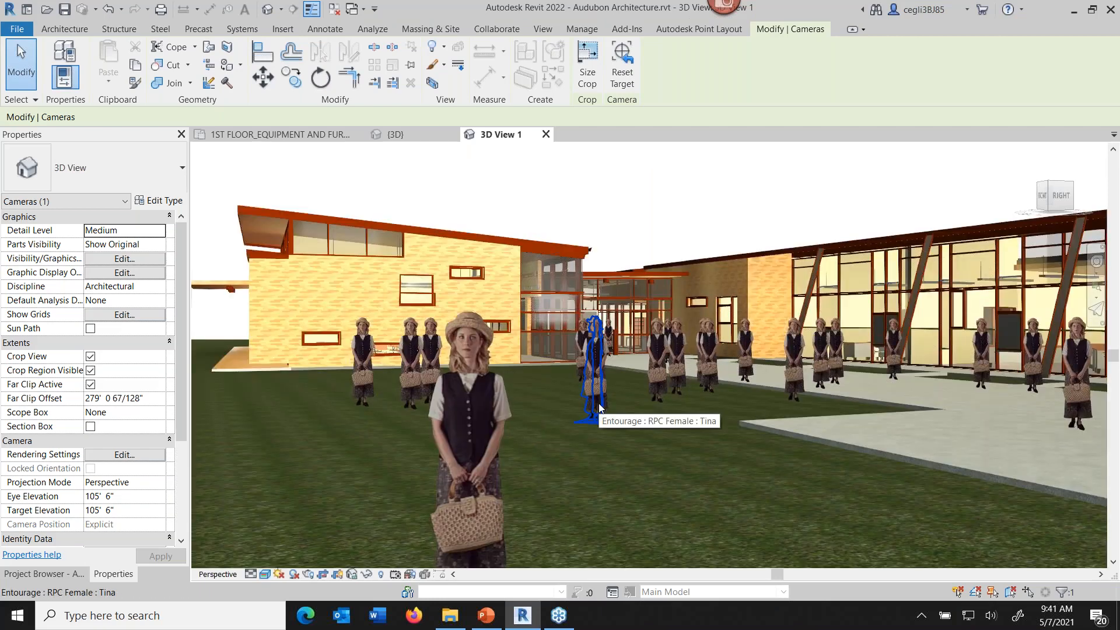
scroll(621, 432, up, 1)
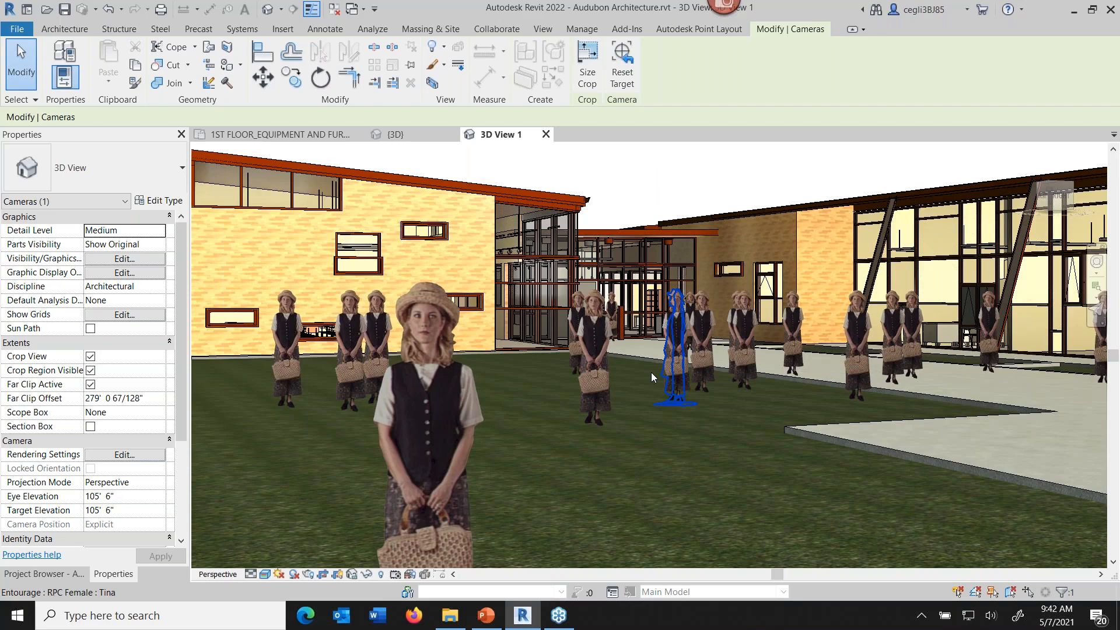
- Change the entourage figure on the grass in front of the glazed entrance to the RPC Female type Lisa
click(608, 333)
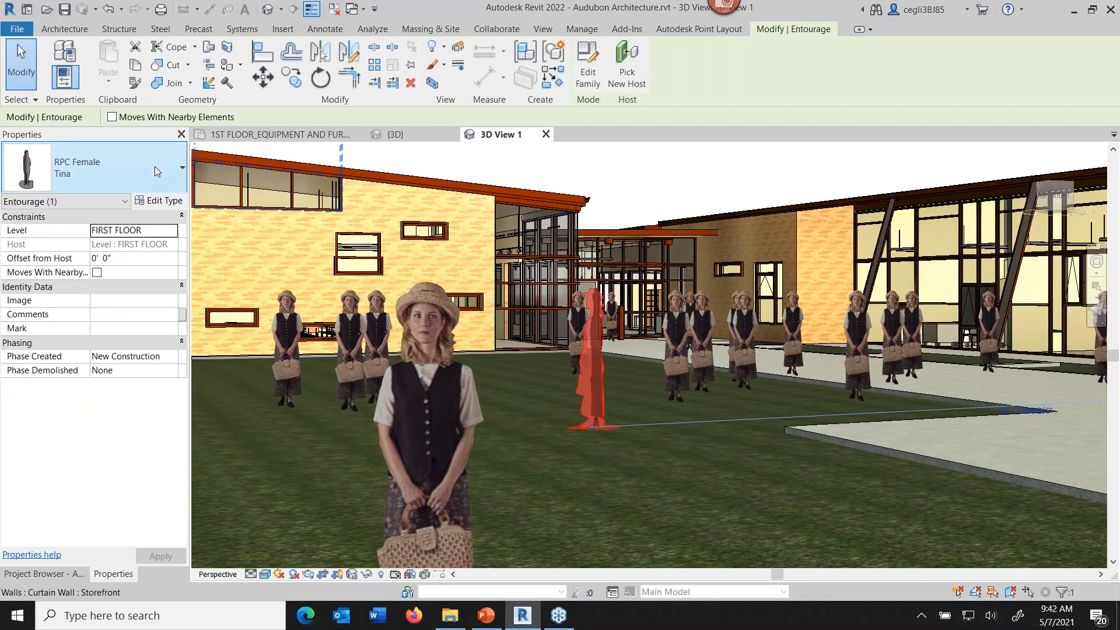
click(88, 313)
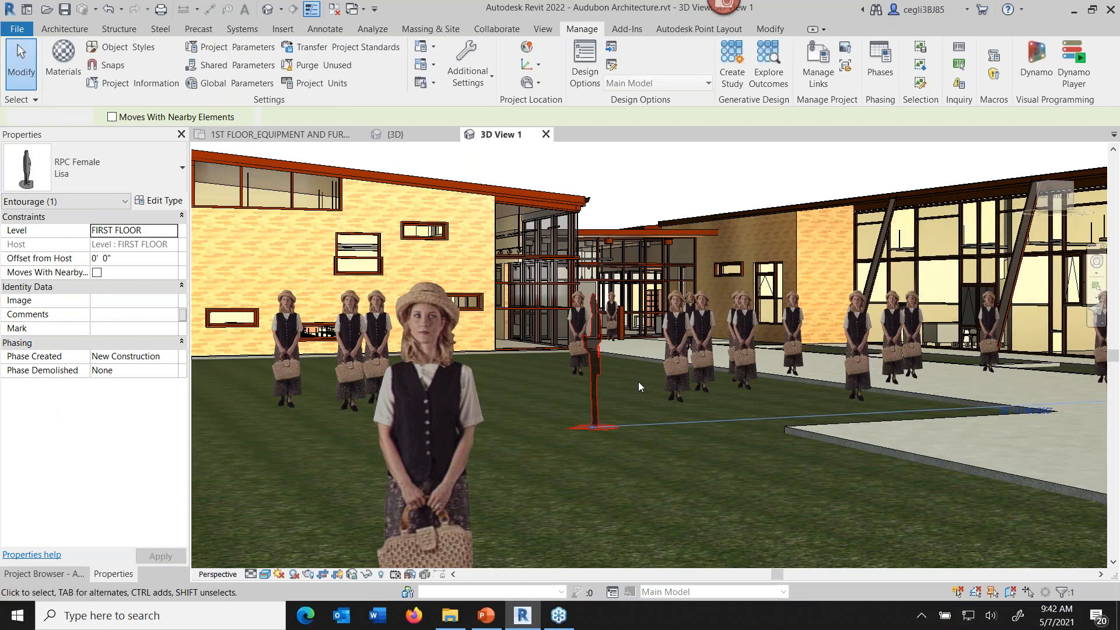
key(Escape)
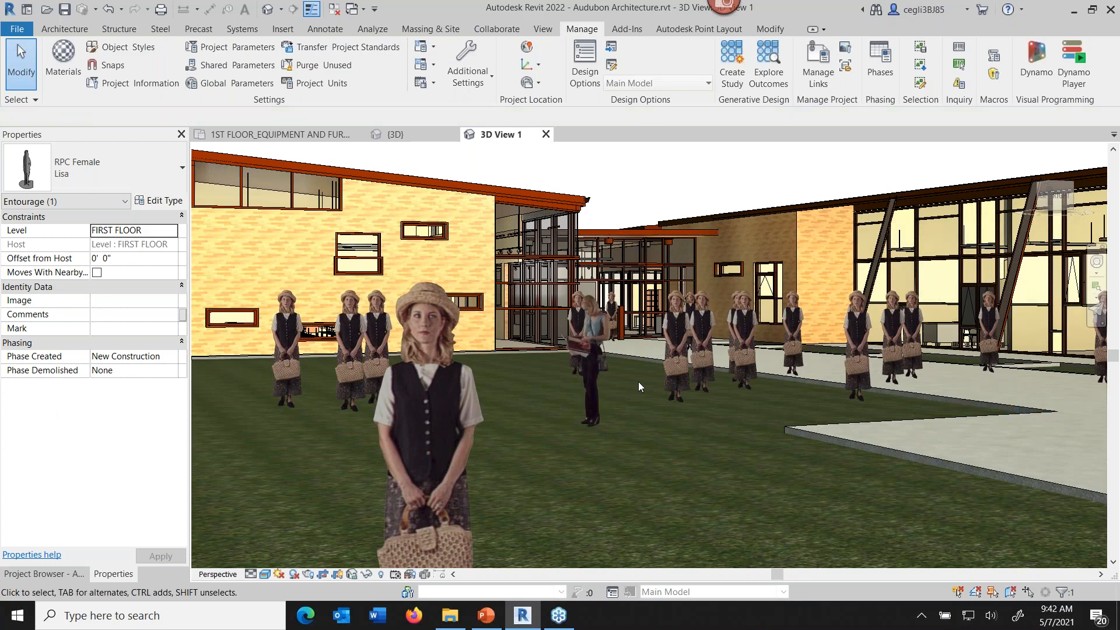
key(Escape)
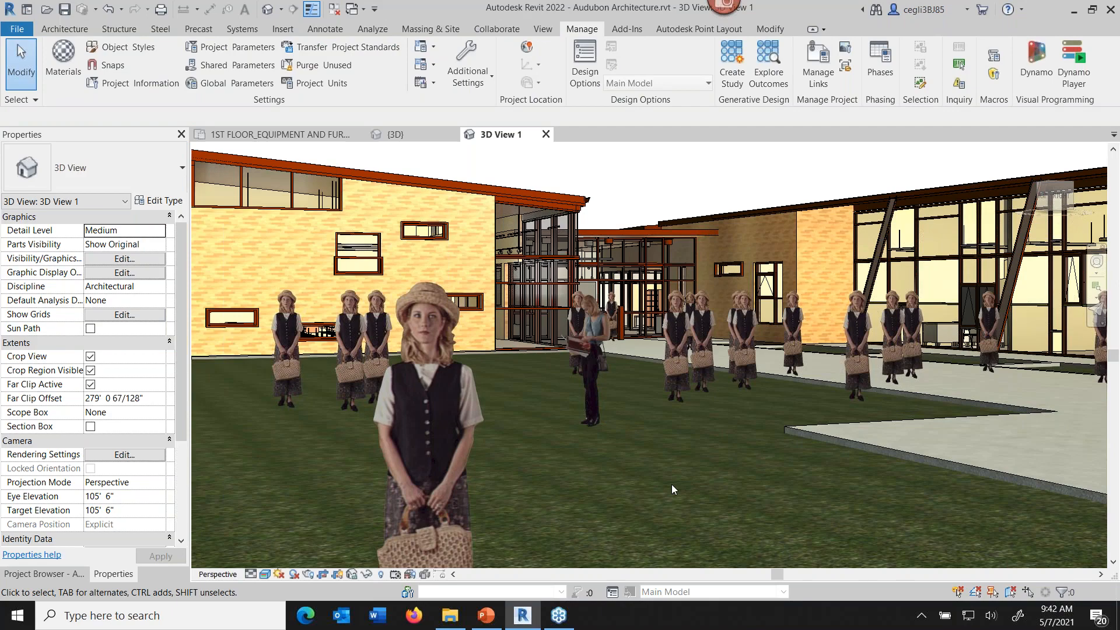
- Examine the type properties and render appearance parameters of the large foreground RPC Female figure, including Billboard, and cancel both dialogs
scroll(671, 488, up, 2)
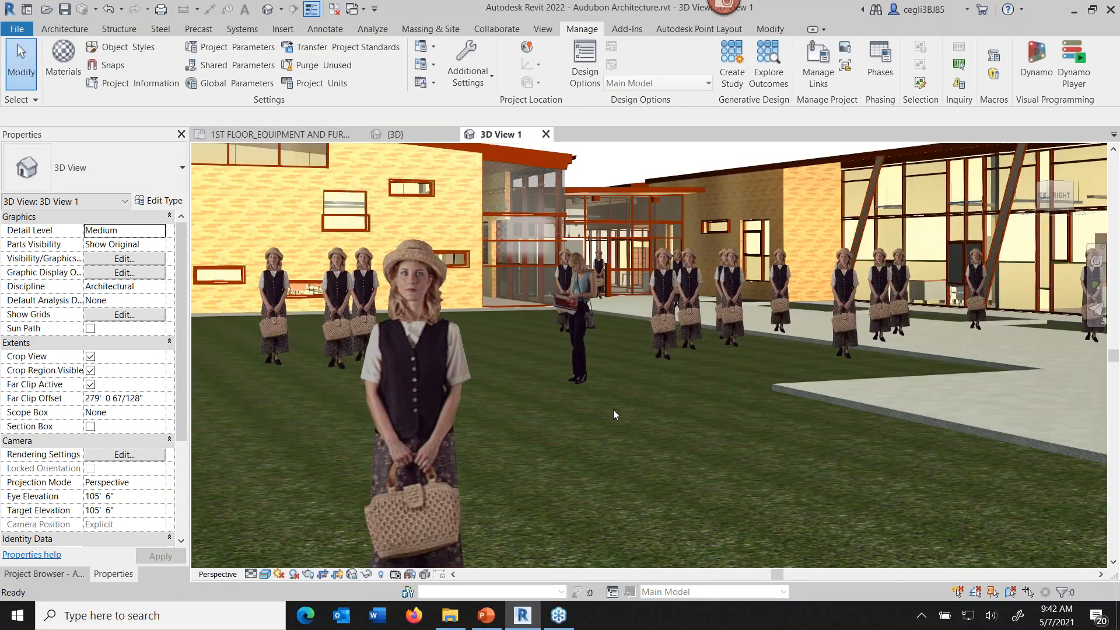
click(428, 352)
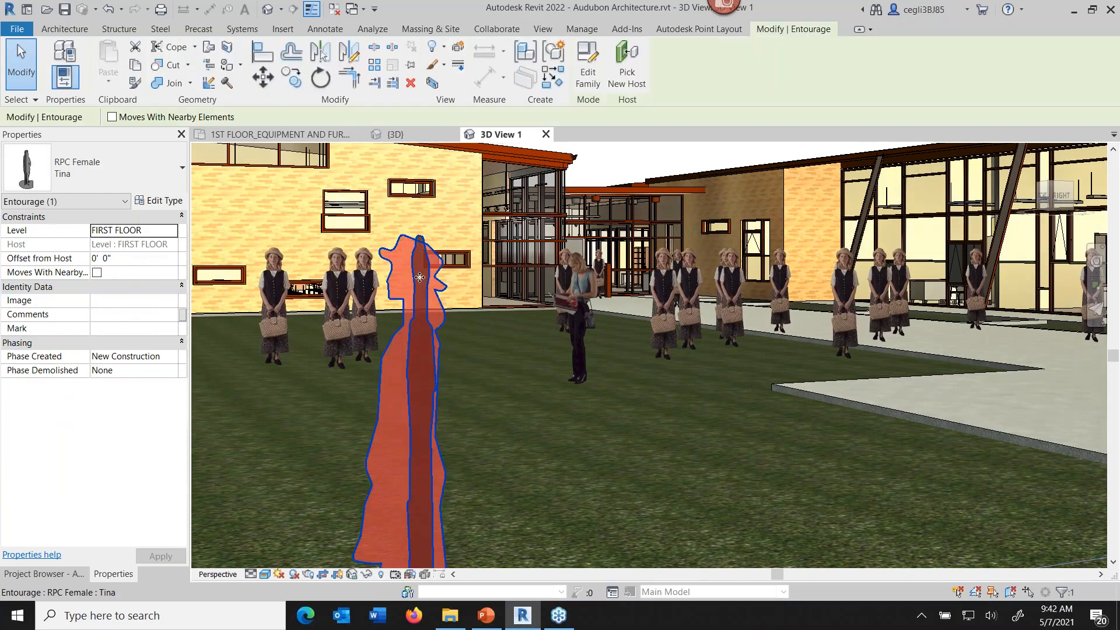
click(162, 202)
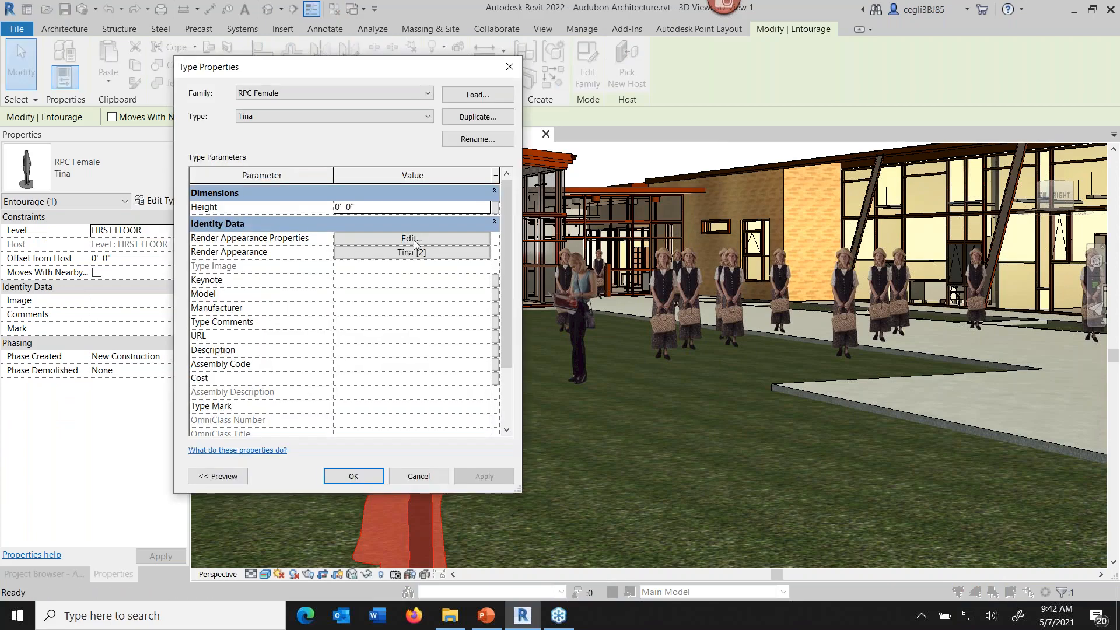
click(416, 244)
click(520, 270)
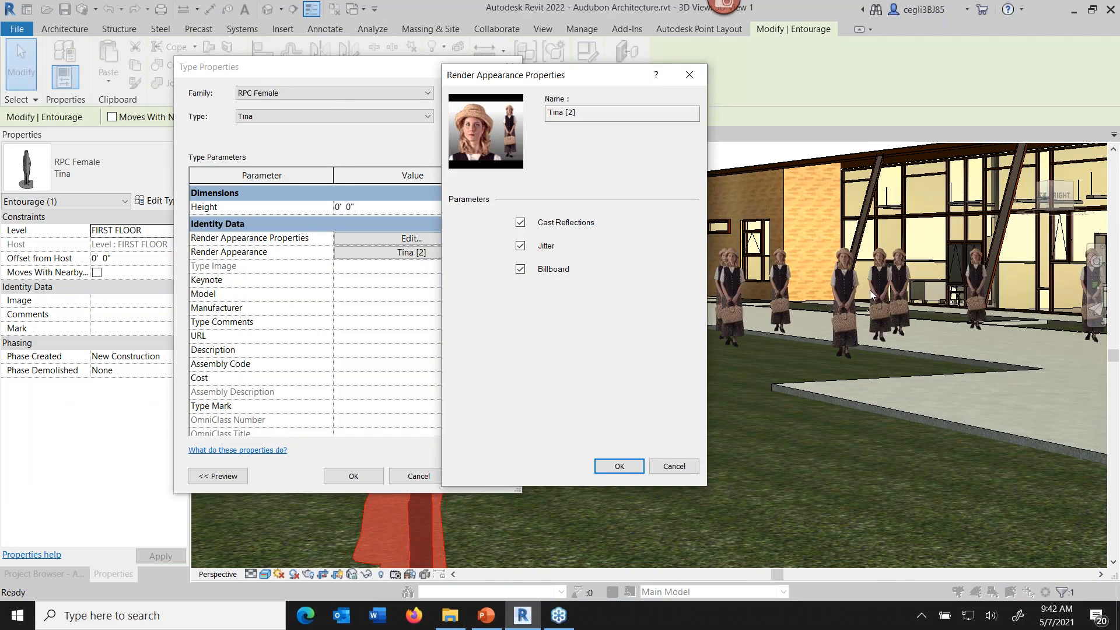
click(521, 269)
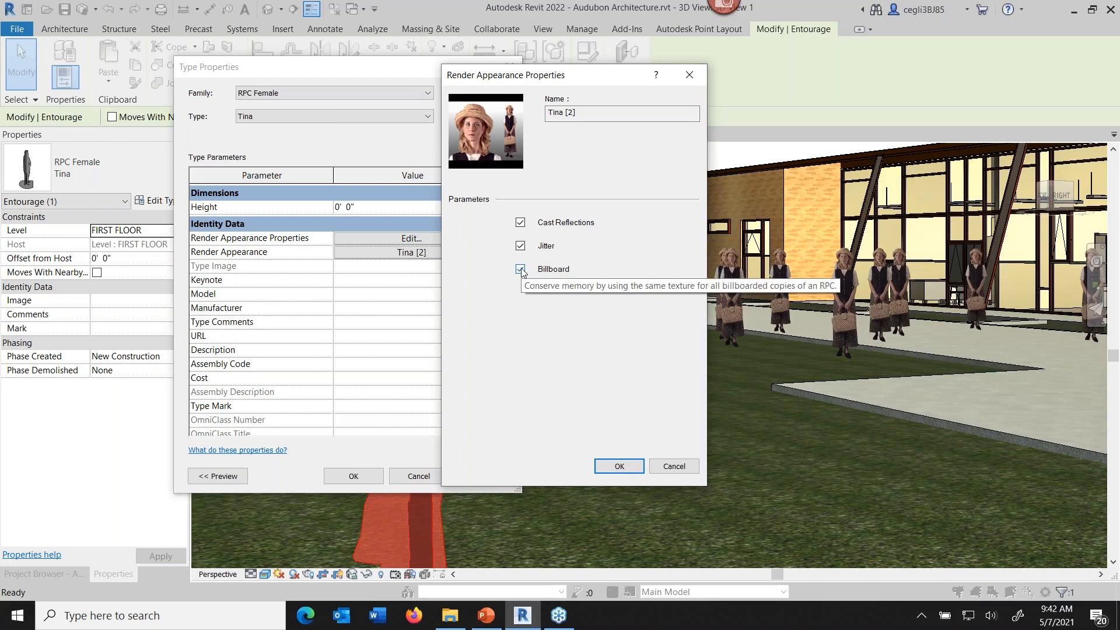
click(673, 466)
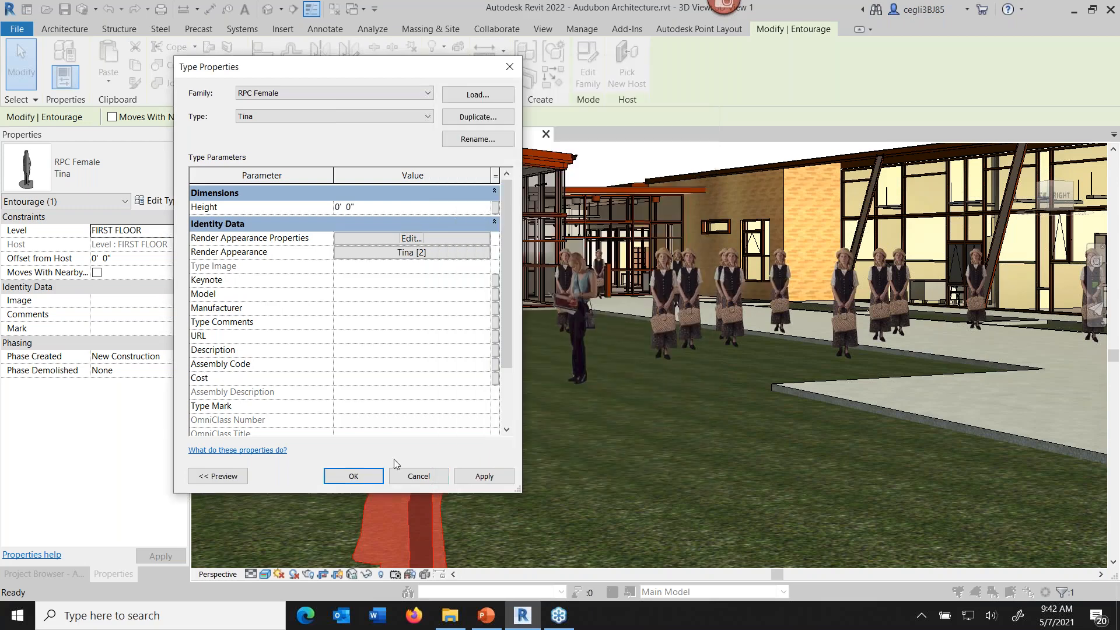
click(424, 477)
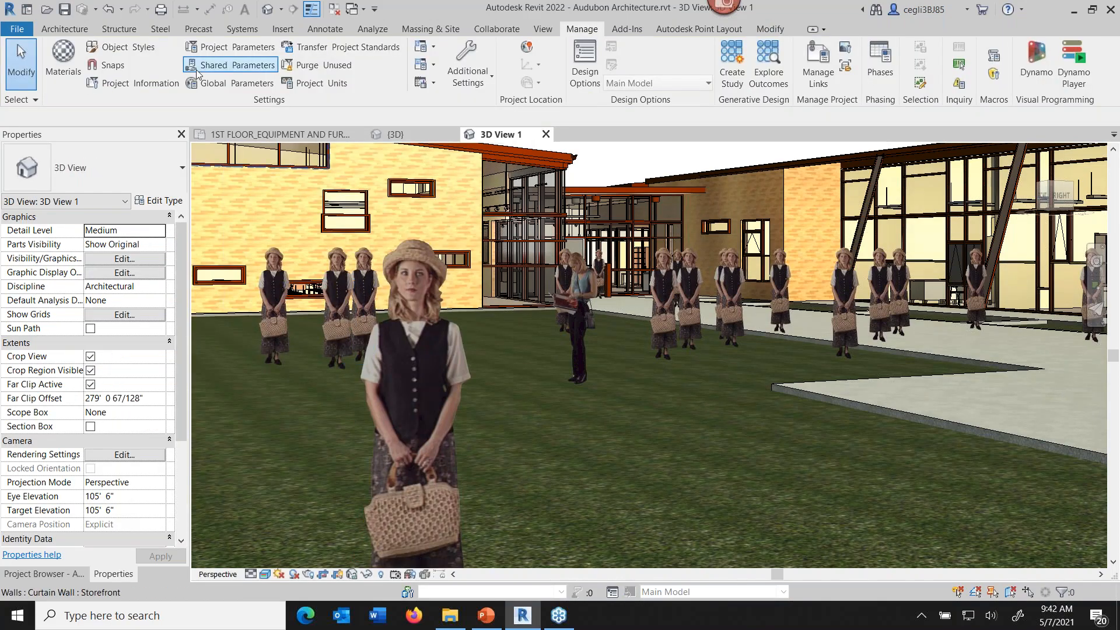
- Close the Audubon Architecture project without saving the changes
click(17, 29)
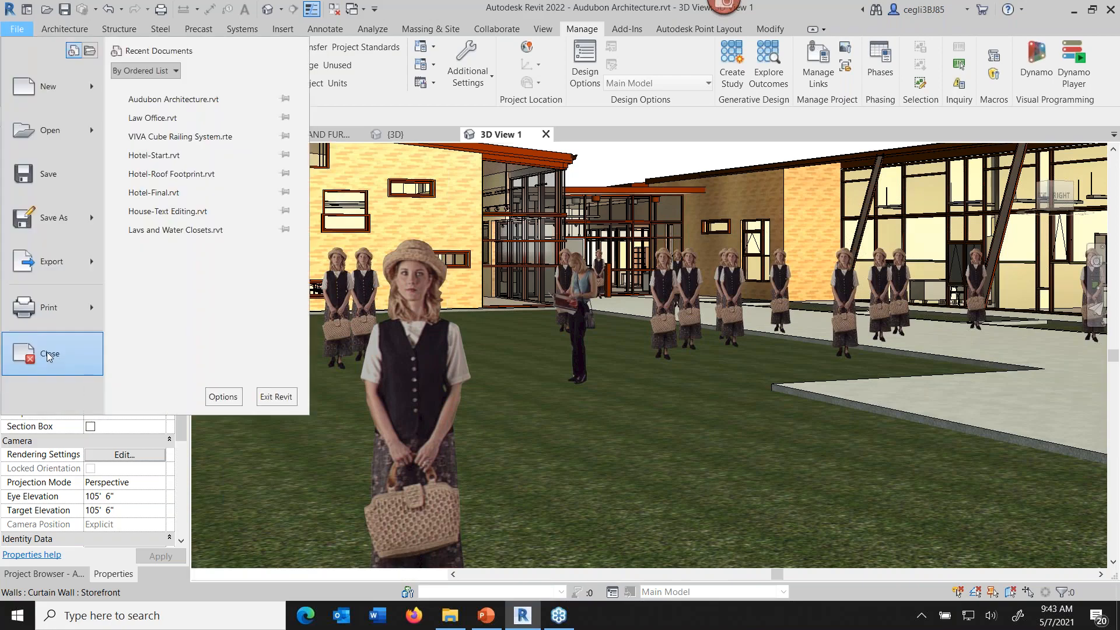
click(48, 354)
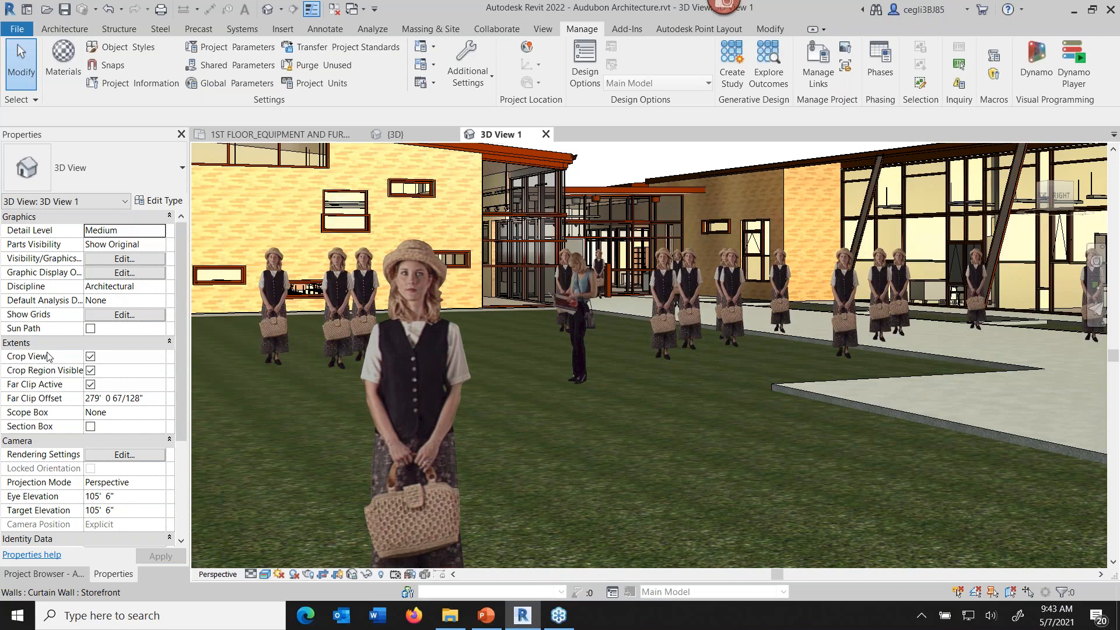
key(ctrl+F4)
key(n)
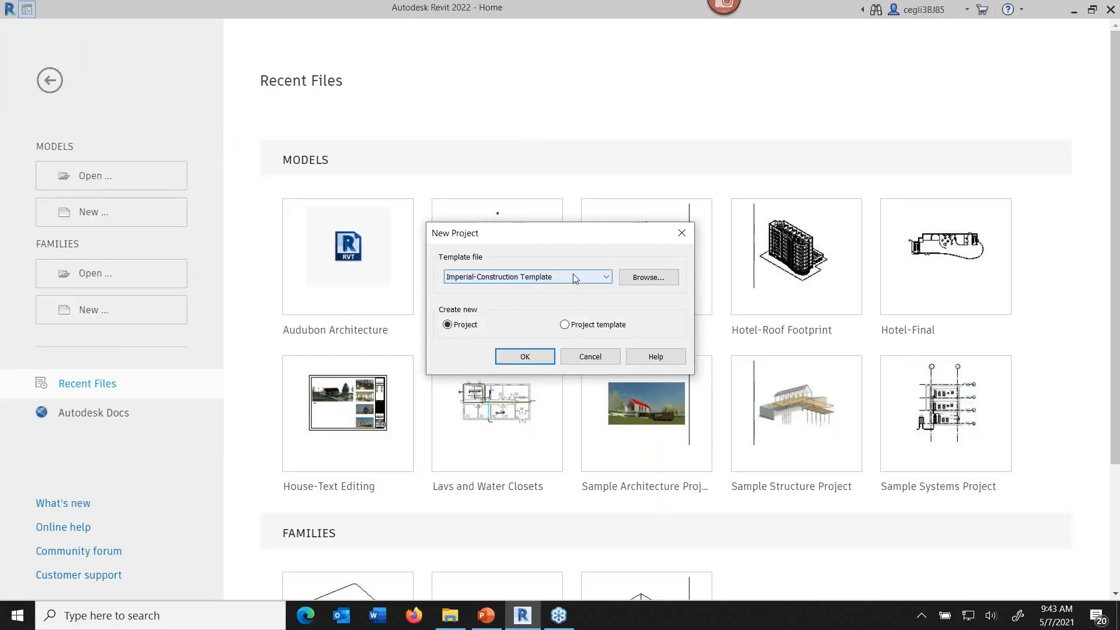
- Create a new project based on the Imperial-Architectural Template
click(572, 277)
click(498, 305)
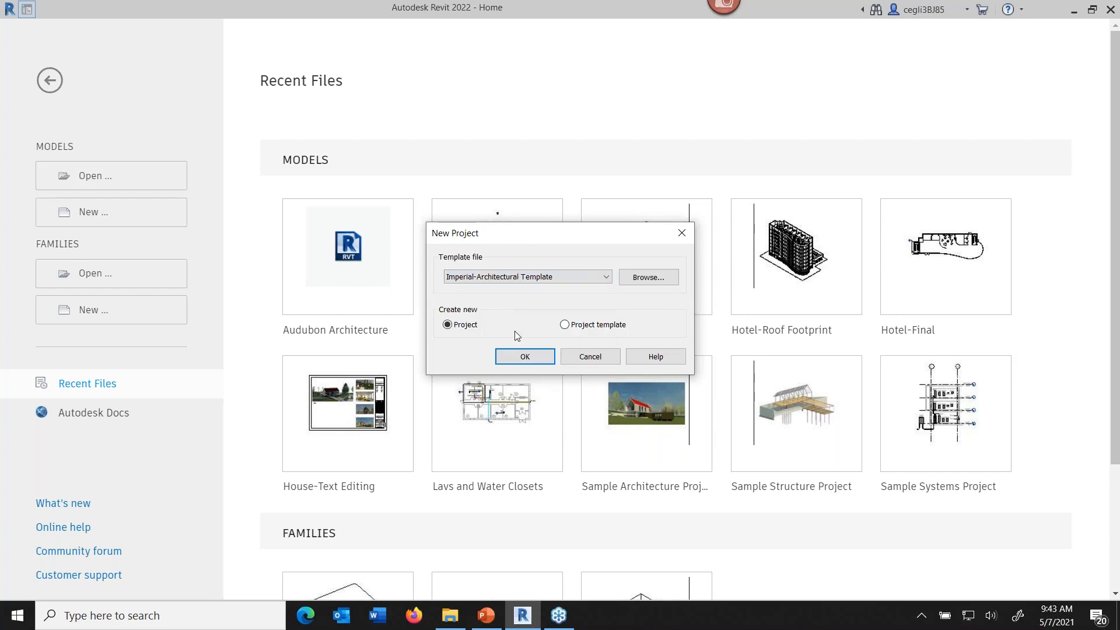
click(524, 356)
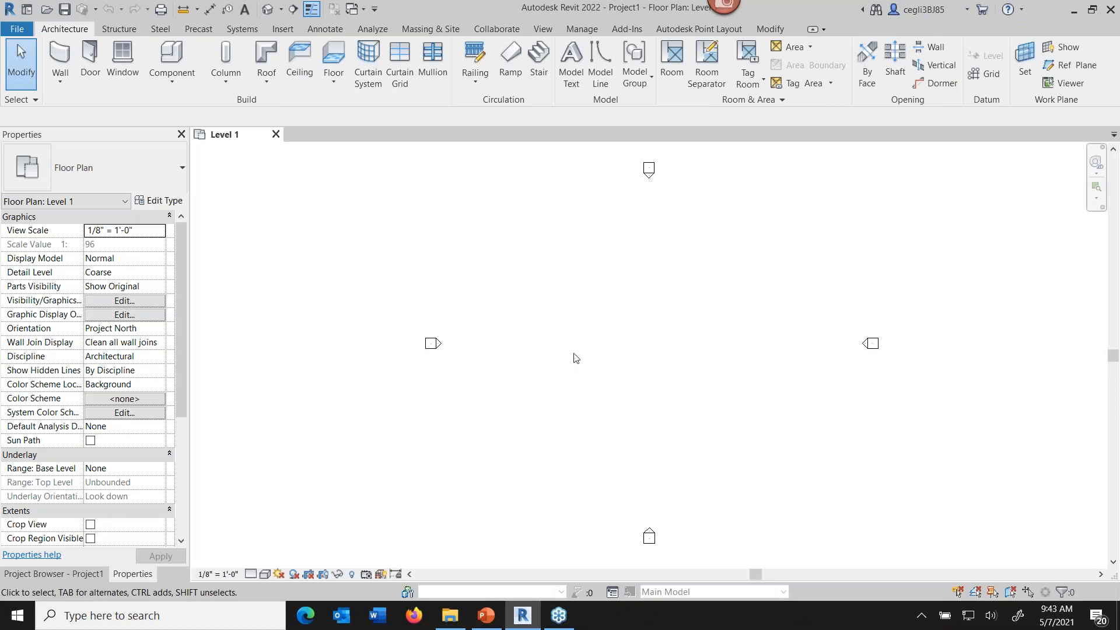
- Open the default 3D view and turn on visibility of the Mass category in its visibility/graphic overrides
click(270, 10)
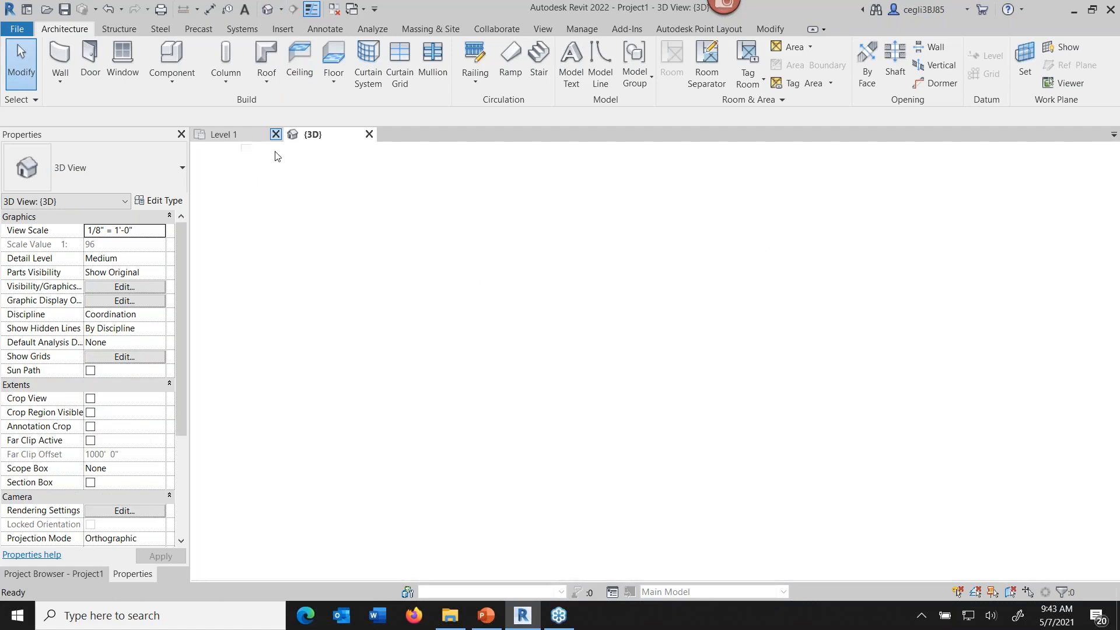
key(v)
key(v)
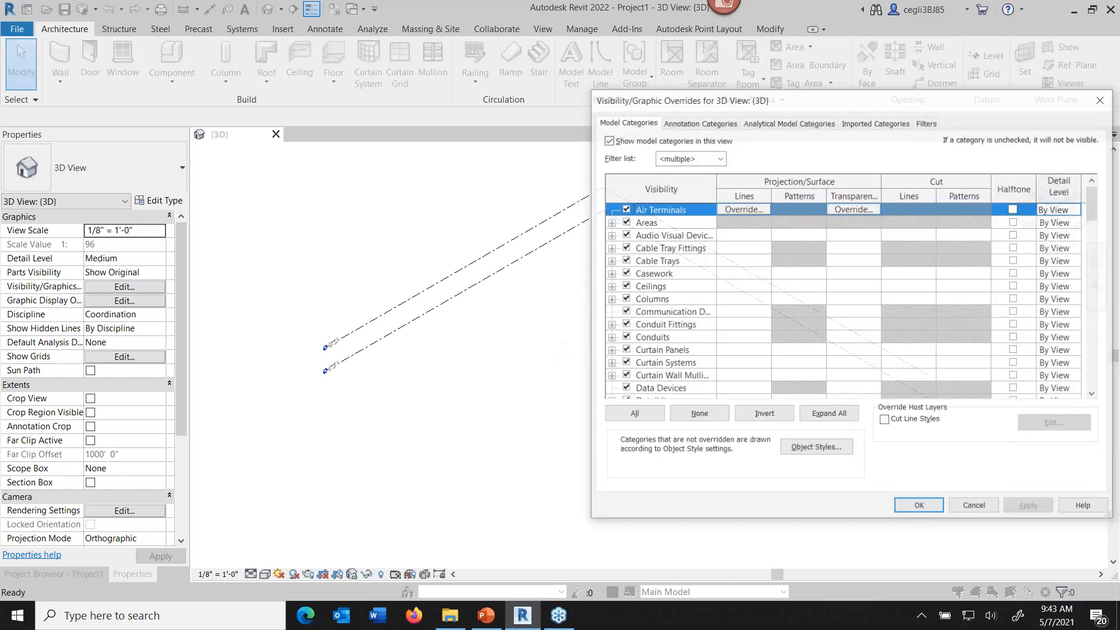
key(m)
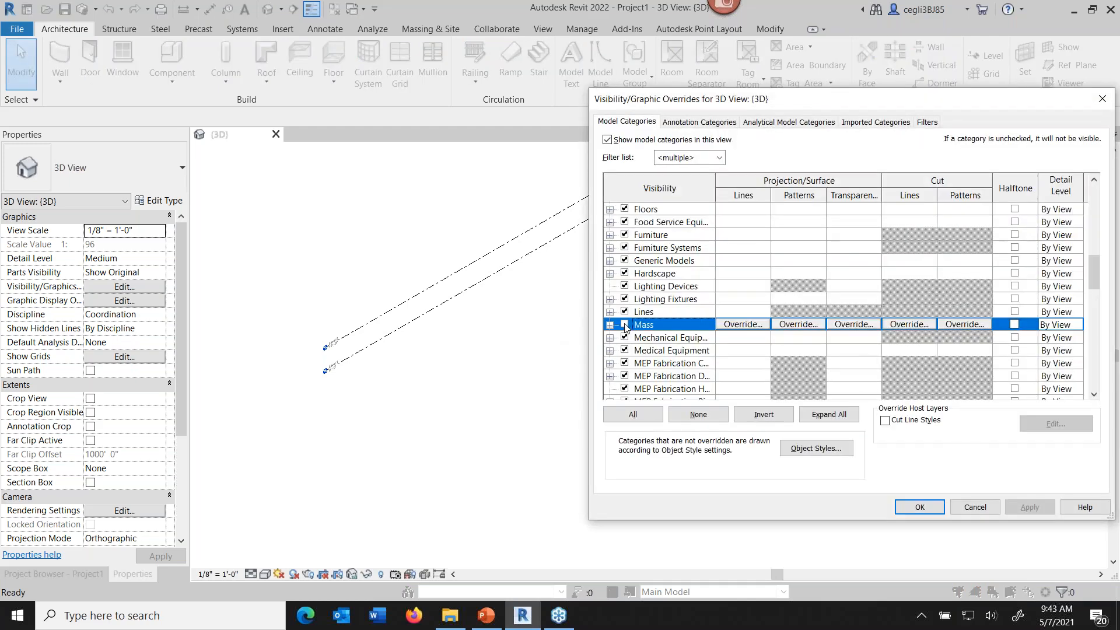
click(625, 325)
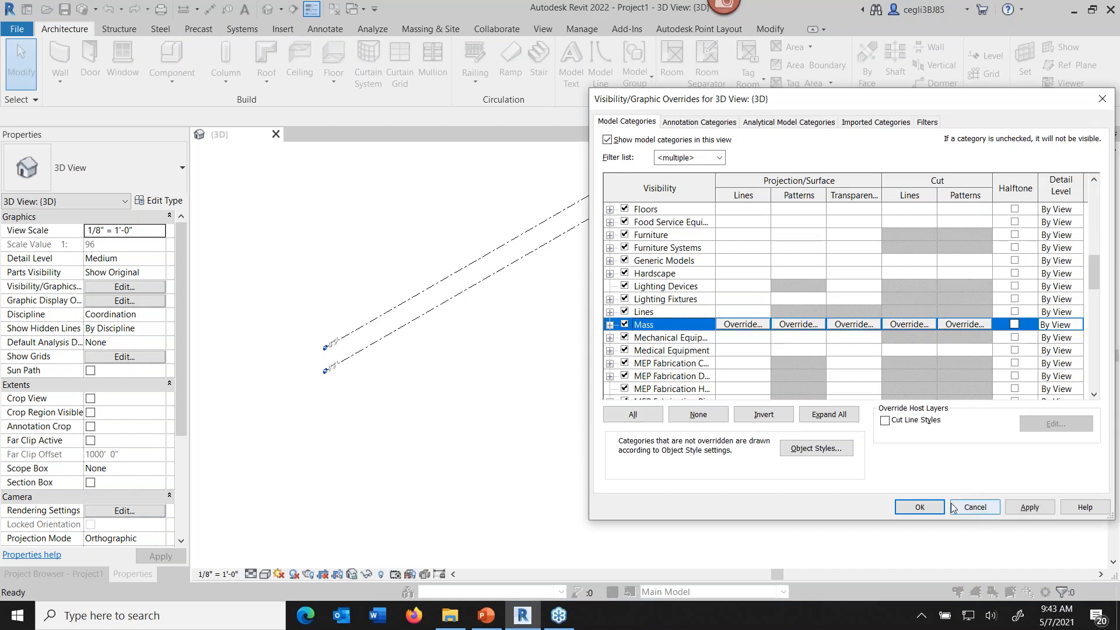
click(920, 507)
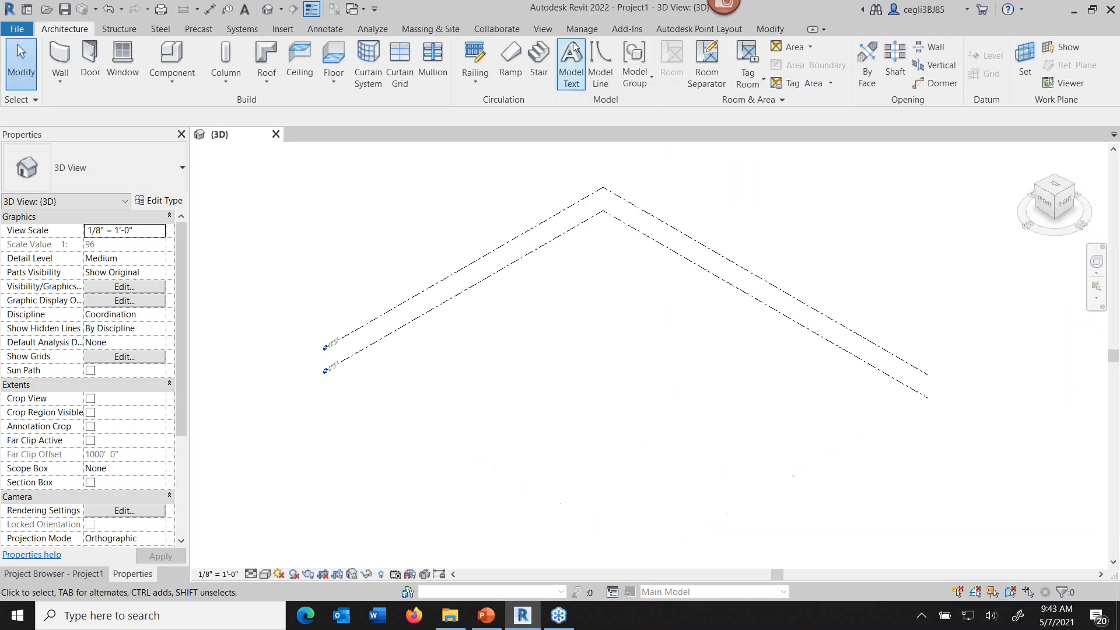
- Generate a Three Box Massing generative design study using the Randomize method with 80 solutions and seed 1
click(580, 31)
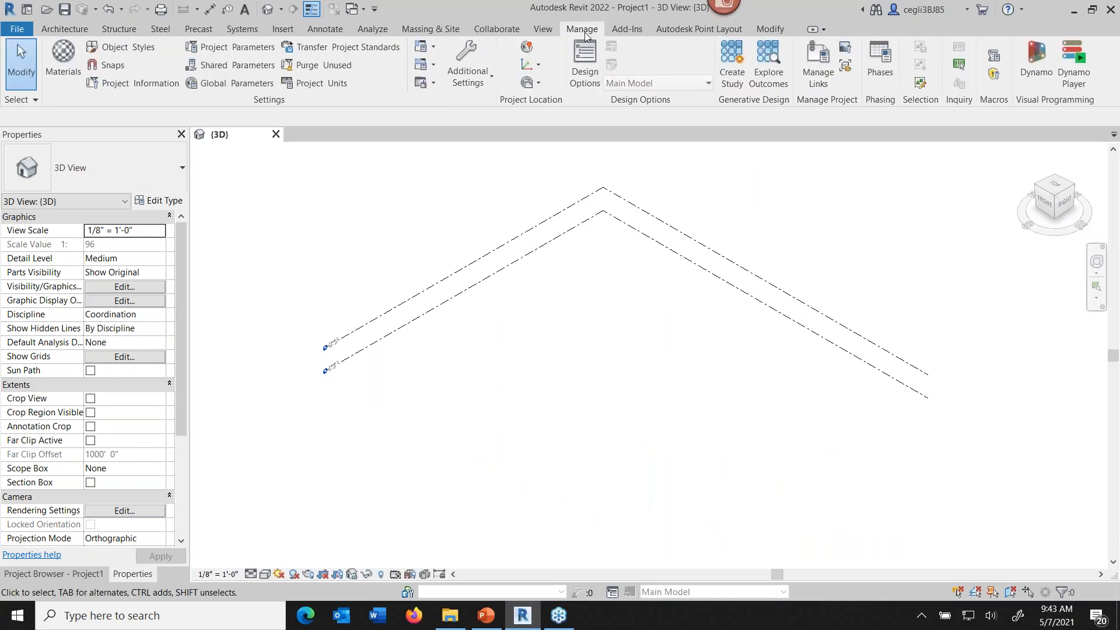
click(729, 80)
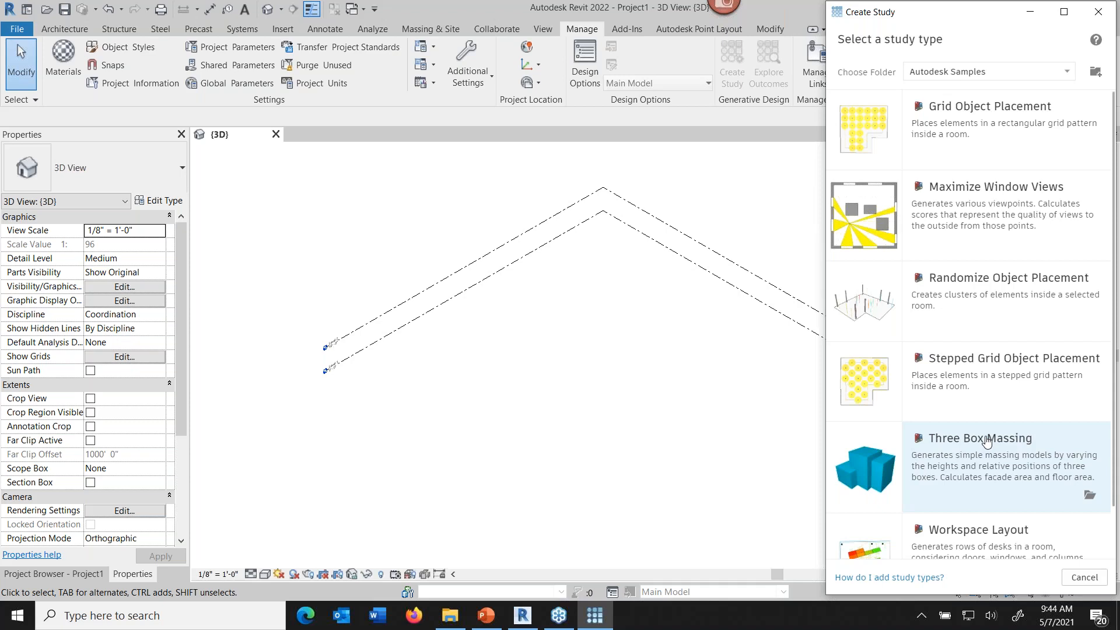
click(971, 466)
click(971, 467)
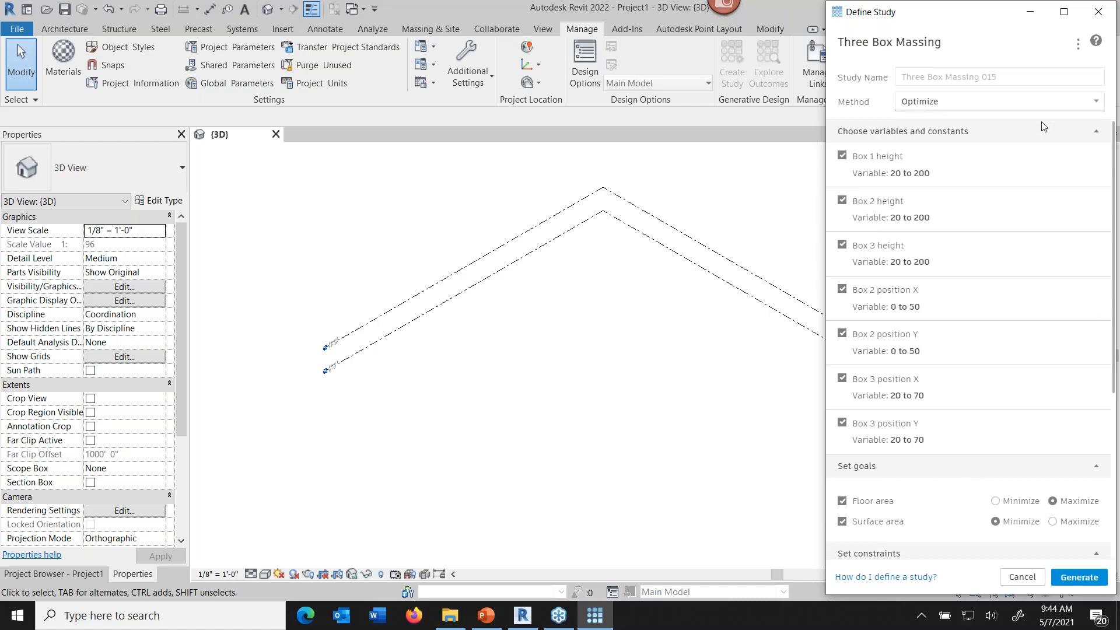
click(1055, 105)
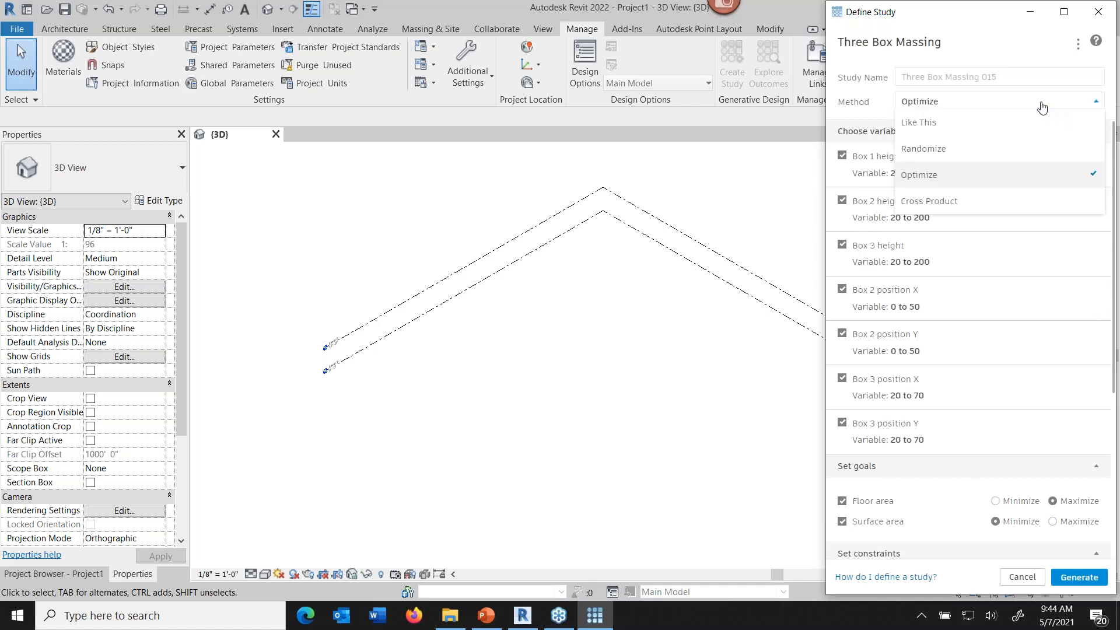
click(940, 153)
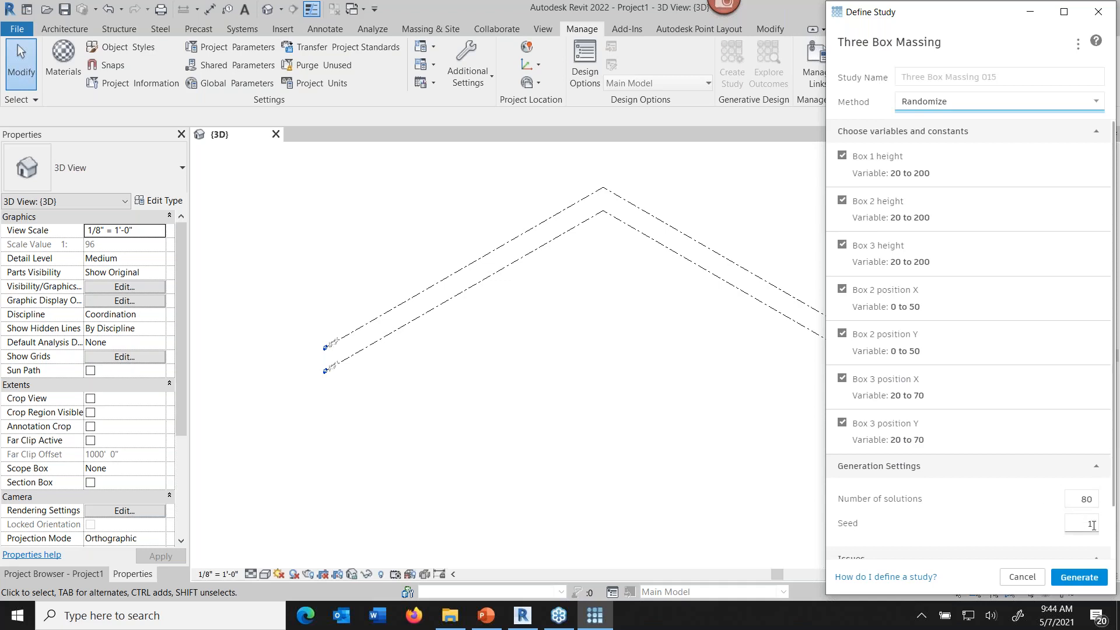
click(1083, 578)
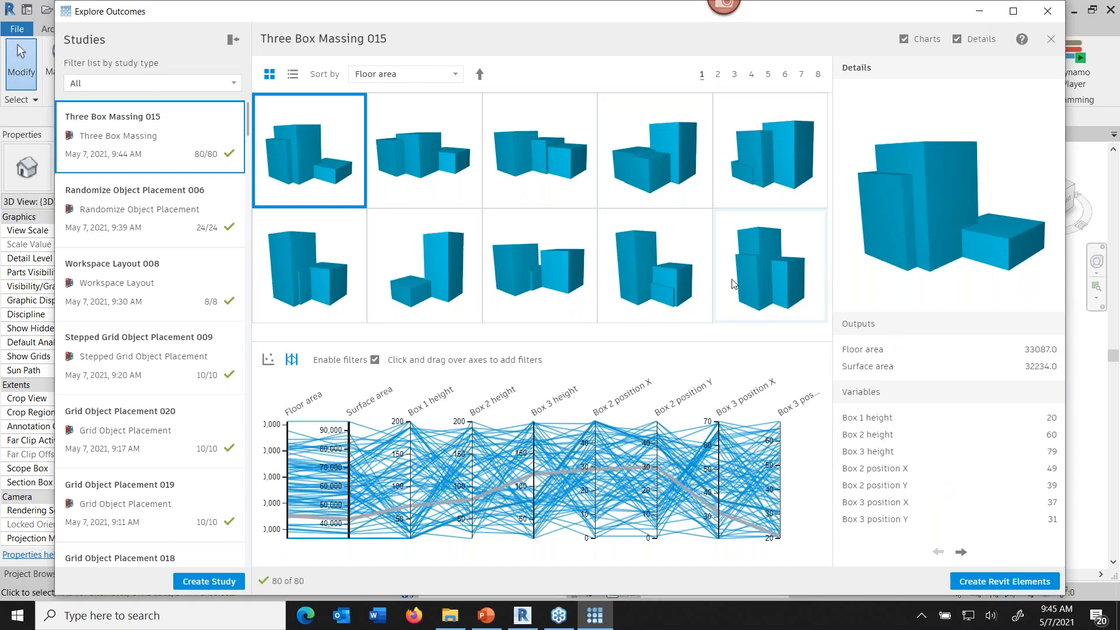
- Create Revit elements from the second-page outcome with box heights 130, 60 and 21, and close the outcomes window
click(644, 293)
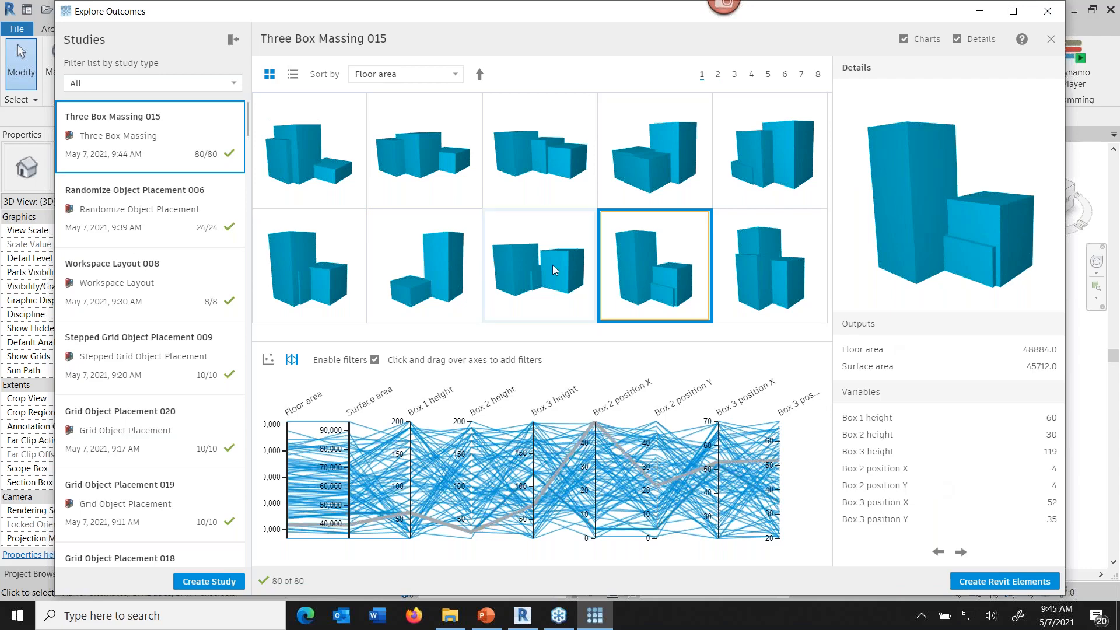
click(717, 74)
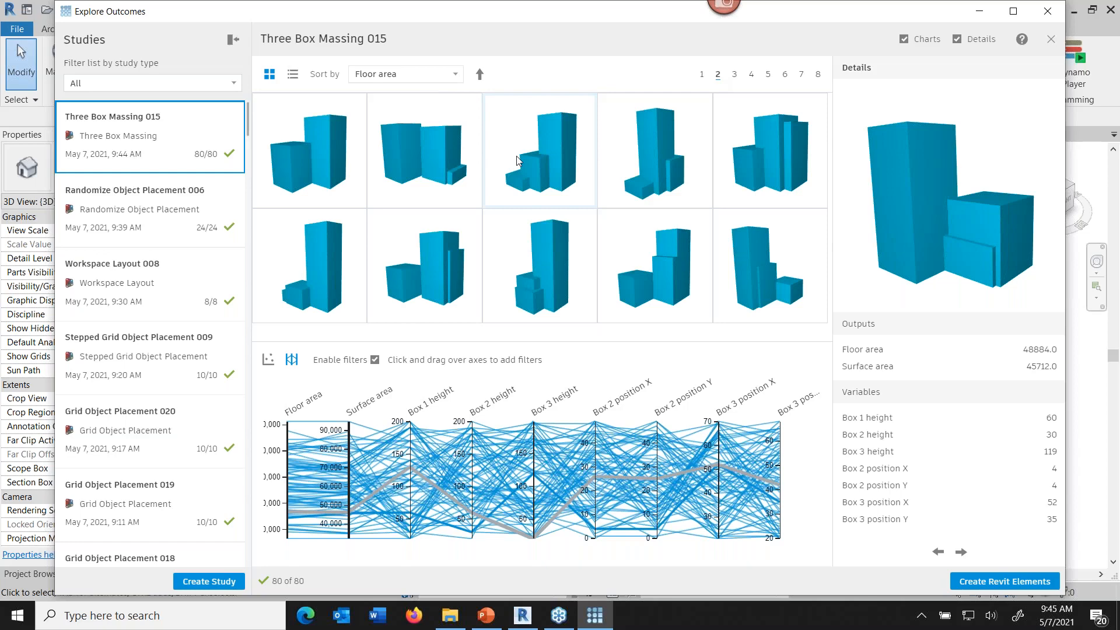
click(542, 169)
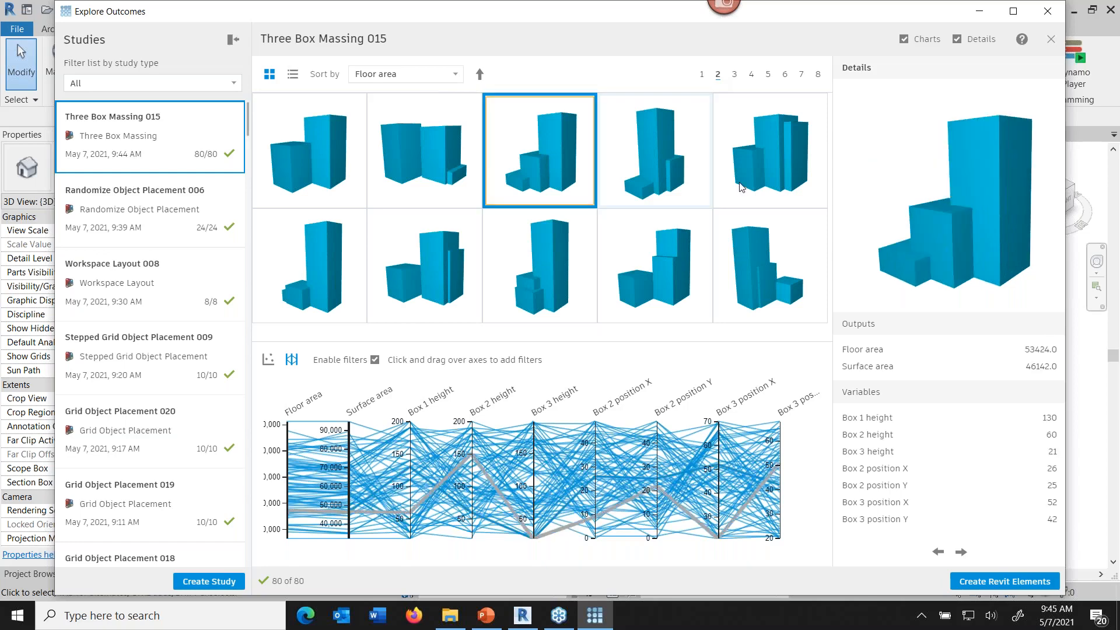
mouse_move(937, 233)
mouse_down()
mouse_move(952, 229)
mouse_move(915, 233)
mouse_move(913, 224)
mouse_move(919, 244)
mouse_move(941, 251)
mouse_move(1010, 254)
mouse_move(933, 246)
mouse_up()
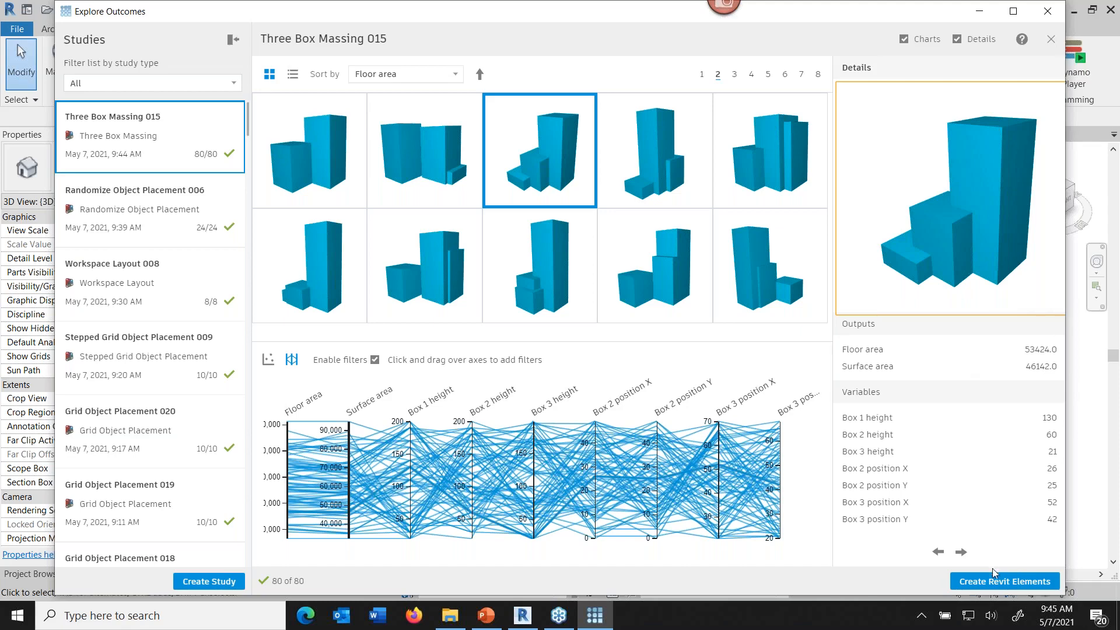
click(985, 583)
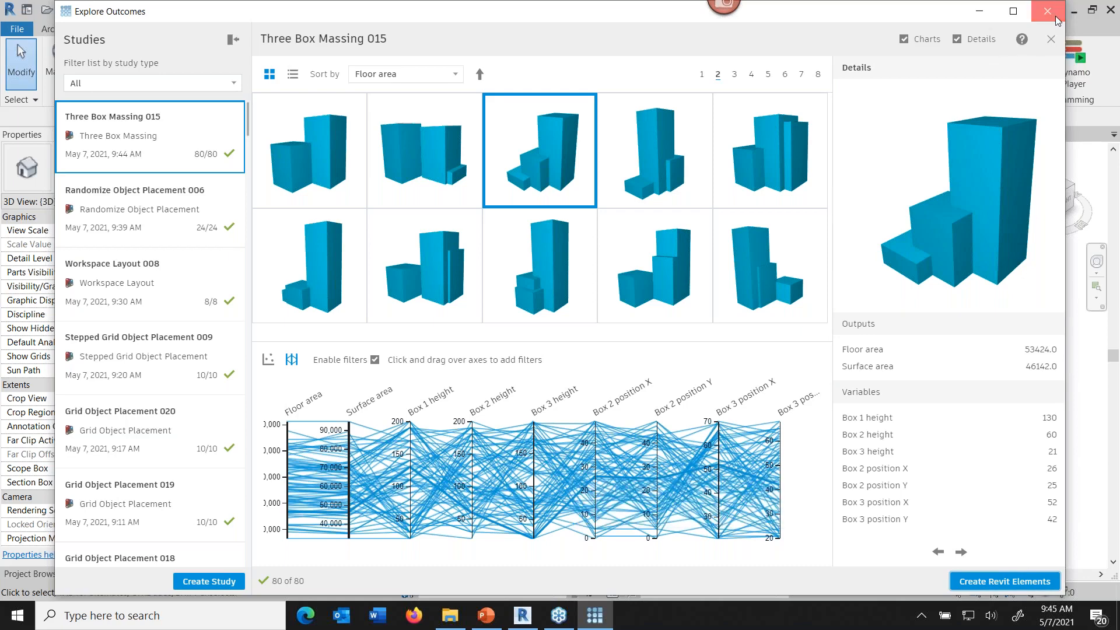
click(1050, 39)
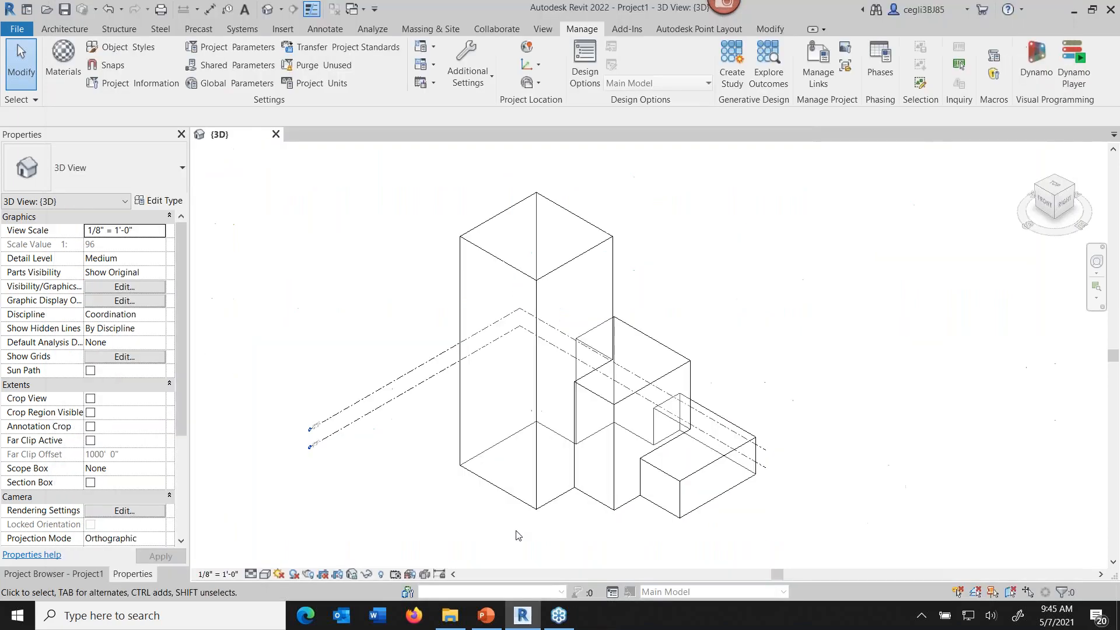
- Display the 3D view in the Shaded visual style, and delete the three-box mass
click(266, 574)
click(289, 529)
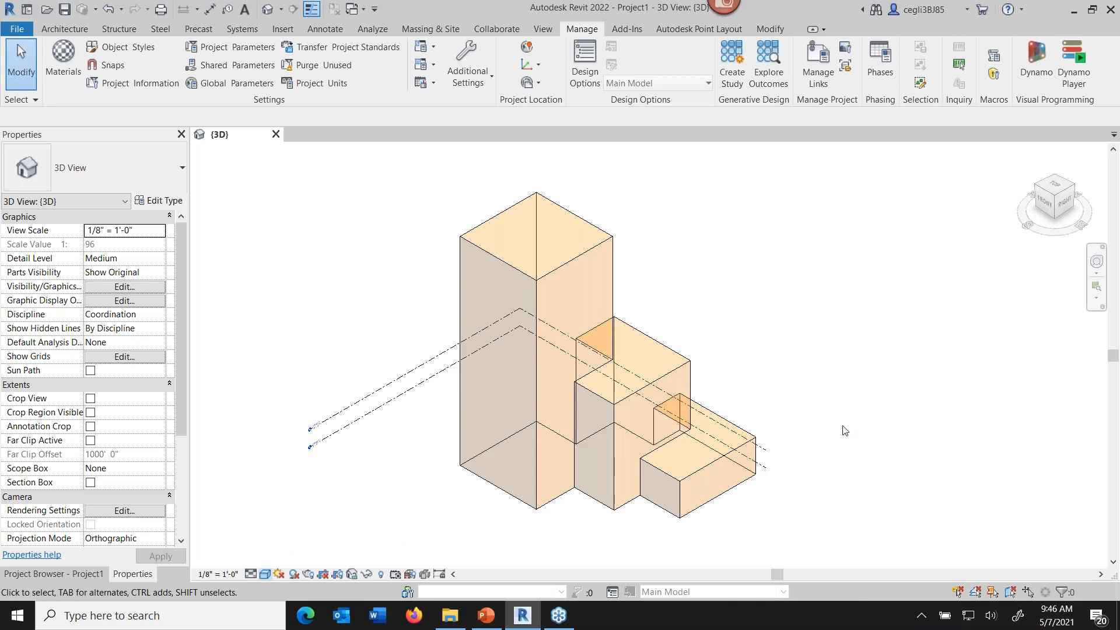
shift+middle_drag(839, 423, 834, 457)
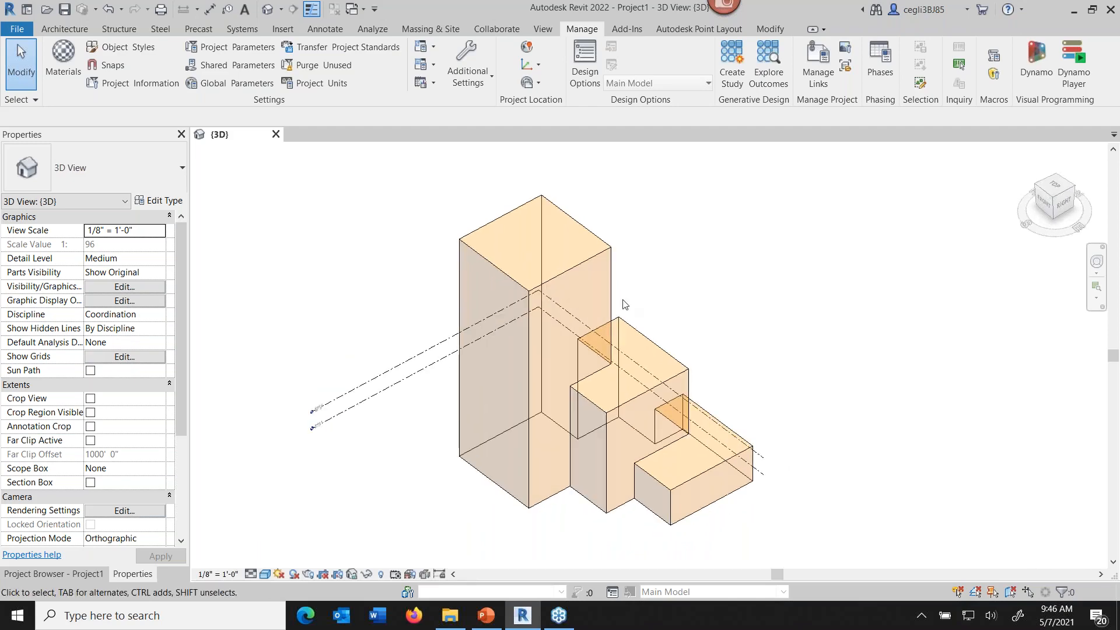
click(574, 271)
key(Delete)
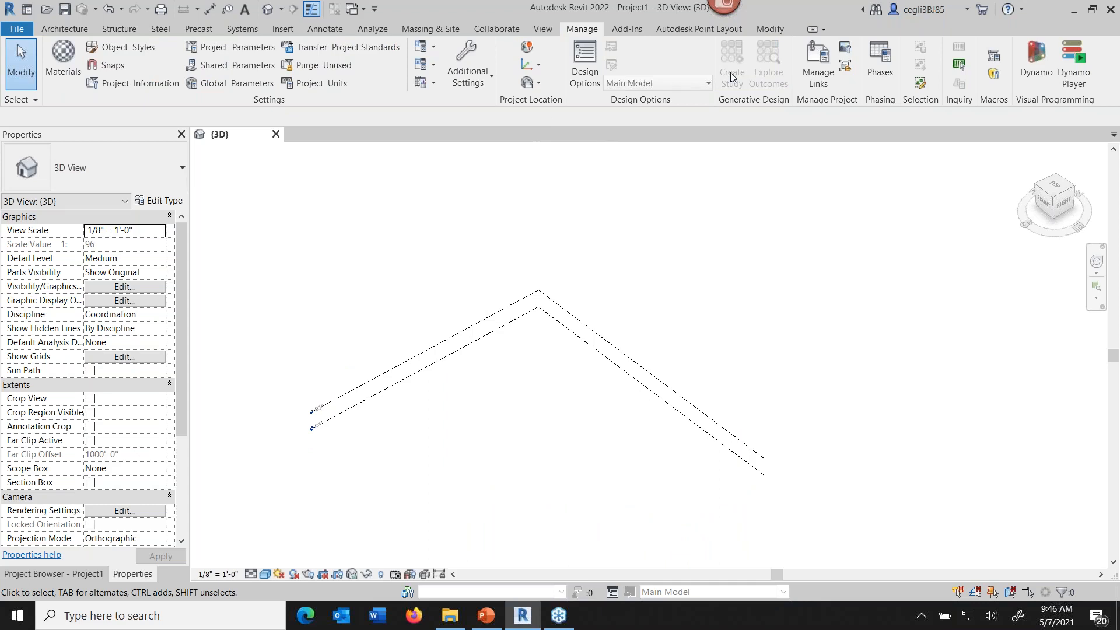
- Start another Three Box Massing study and make the X and Y positions of boxes 2 and 3 constants
click(730, 77)
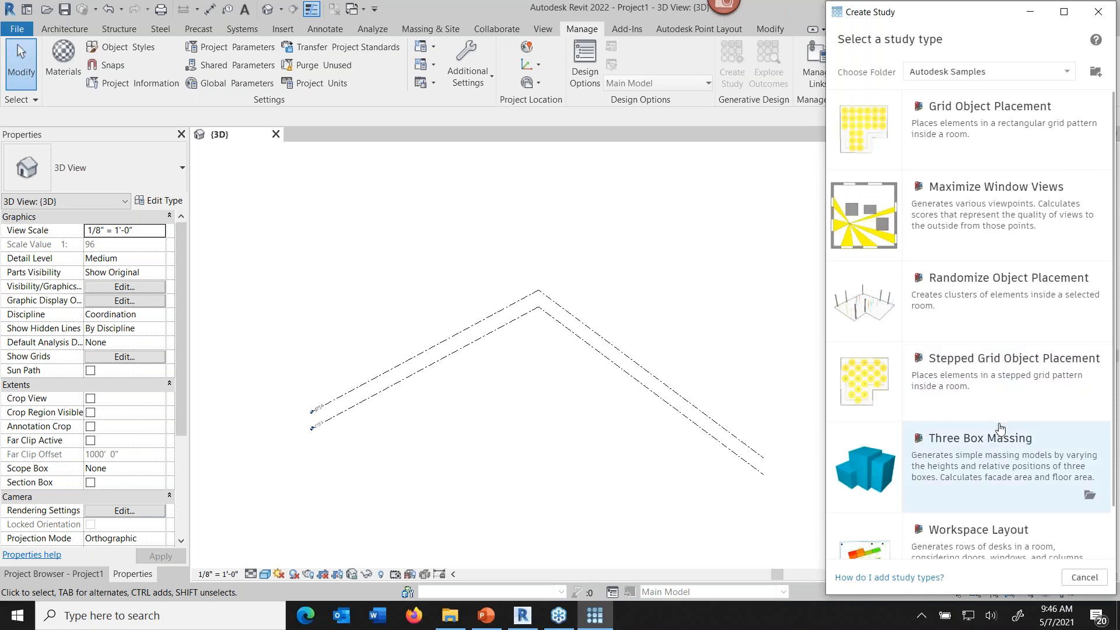
click(990, 451)
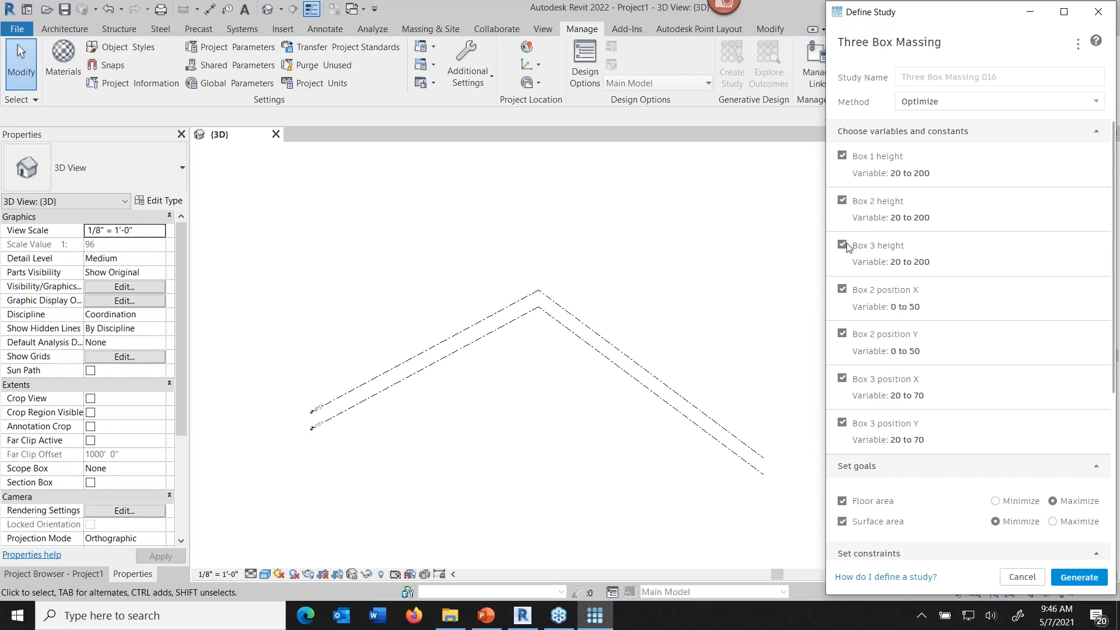
click(841, 289)
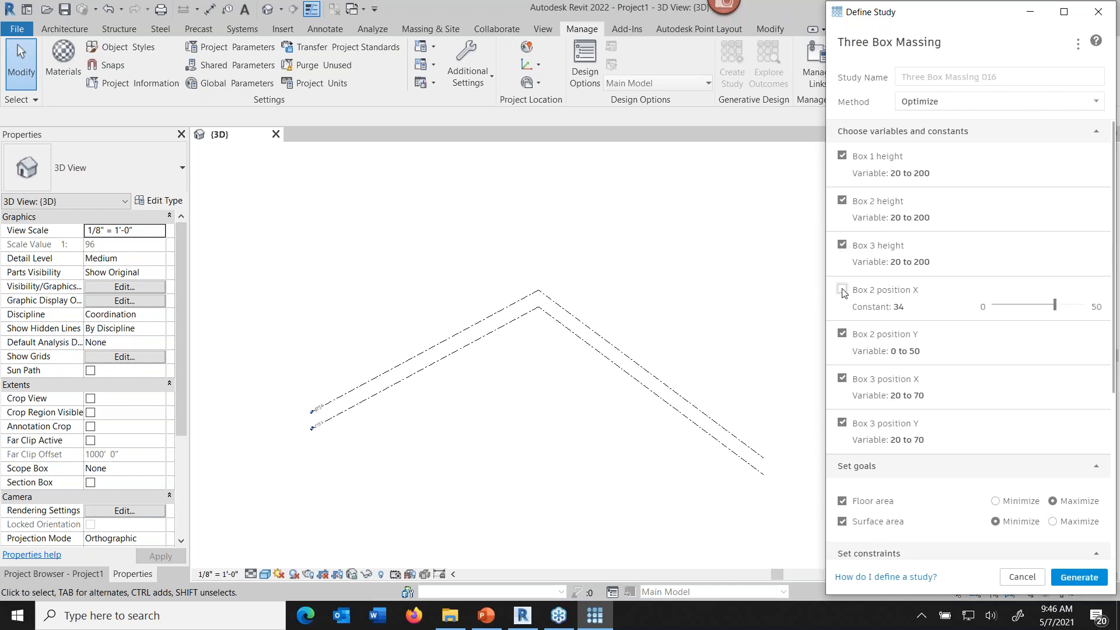
click(843, 335)
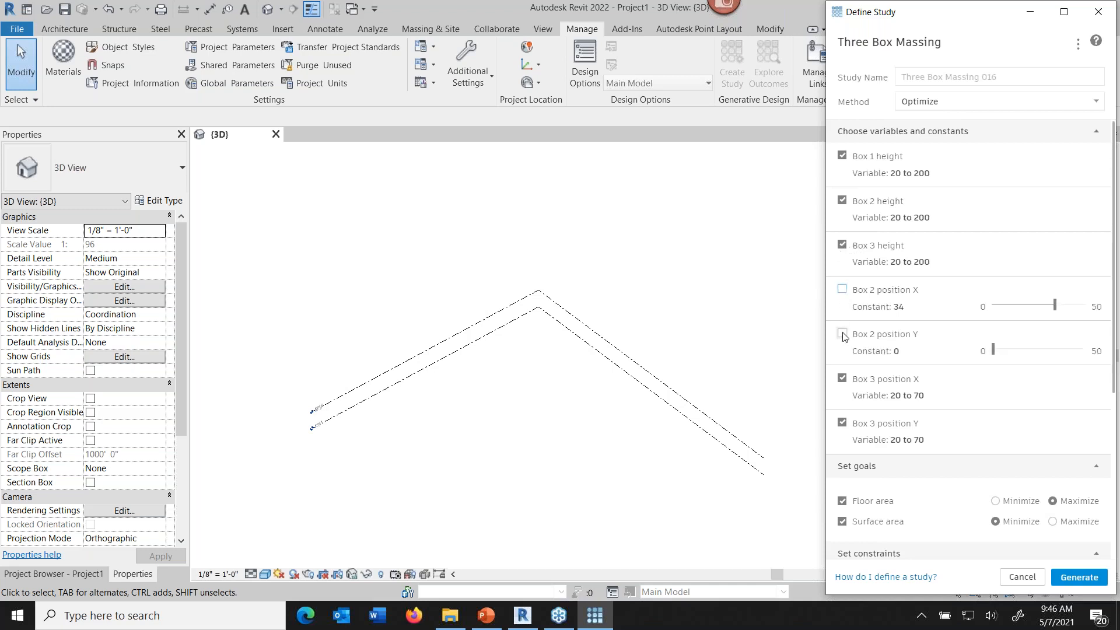
click(842, 379)
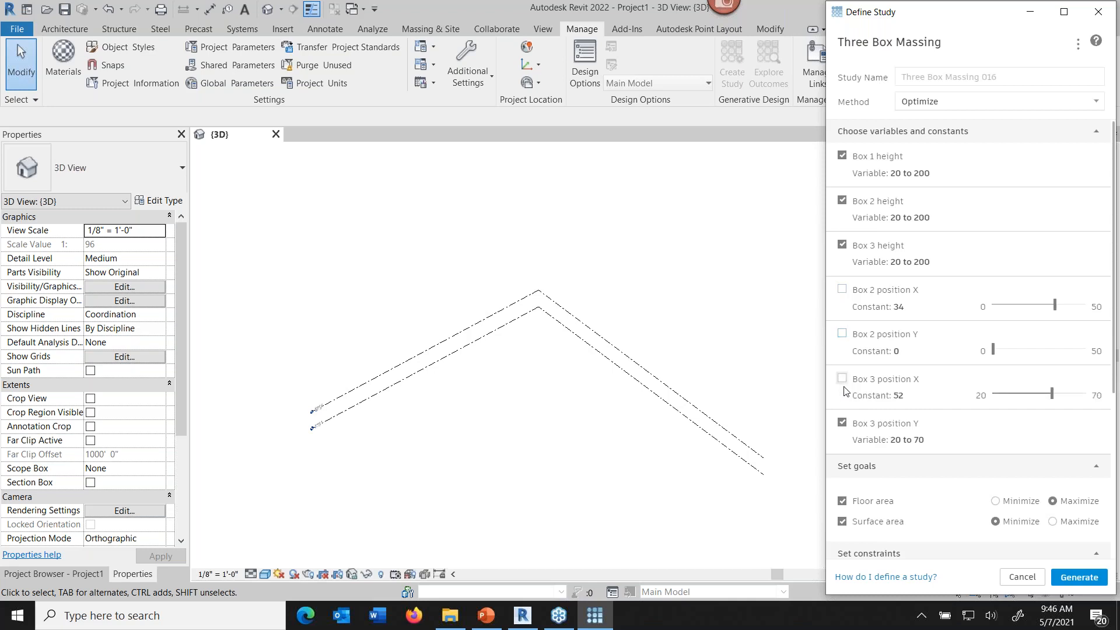
click(842, 424)
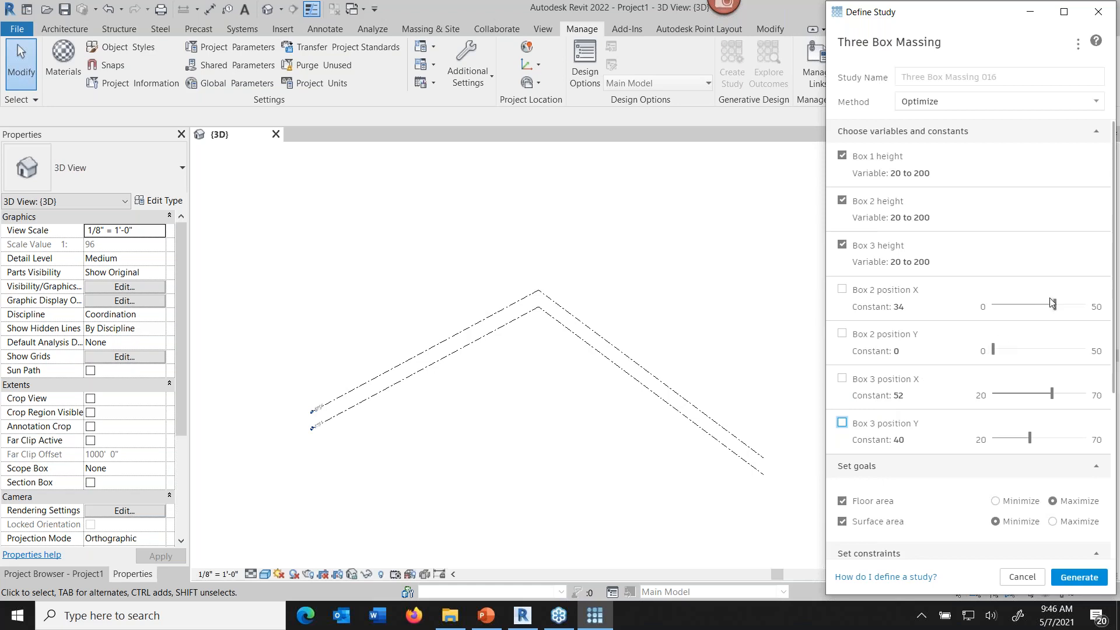
- Set the constants to 20 for Box 2 position X, 15 for Box 2 Y, 27 for Box 3 X and 57 for Box 3 Y
drag(1054, 309, 1030, 315)
drag(993, 350, 1020, 351)
drag(1048, 393, 1007, 397)
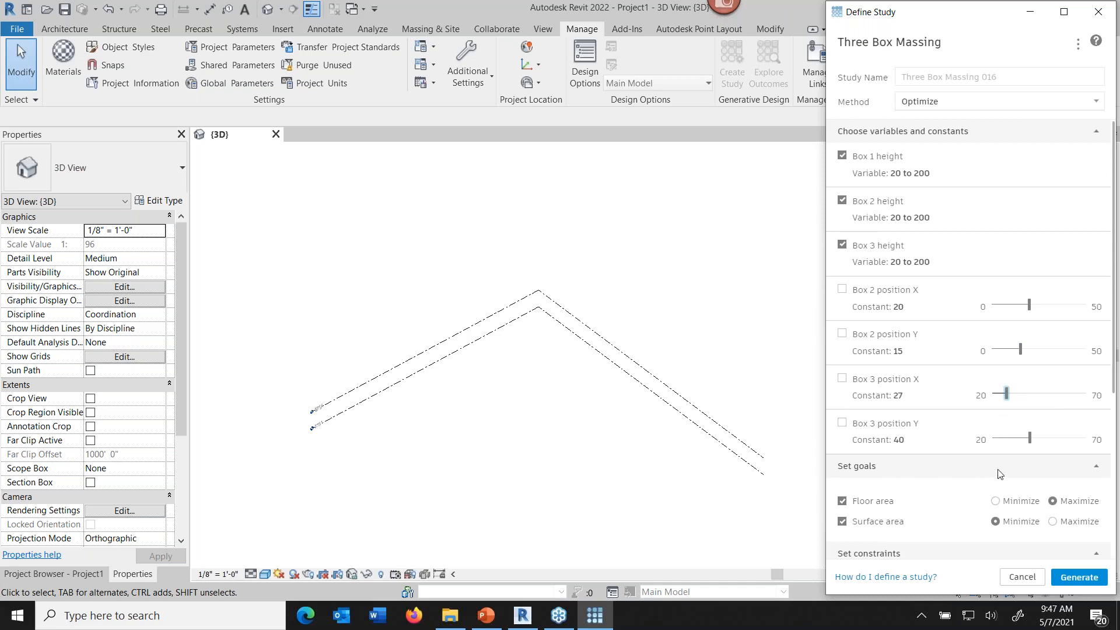
drag(1030, 442, 1061, 443)
- Set the seed to 1 and generate the study with the Optimize method
scroll(901, 429, down, 1)
scroll(901, 430, down, 5)
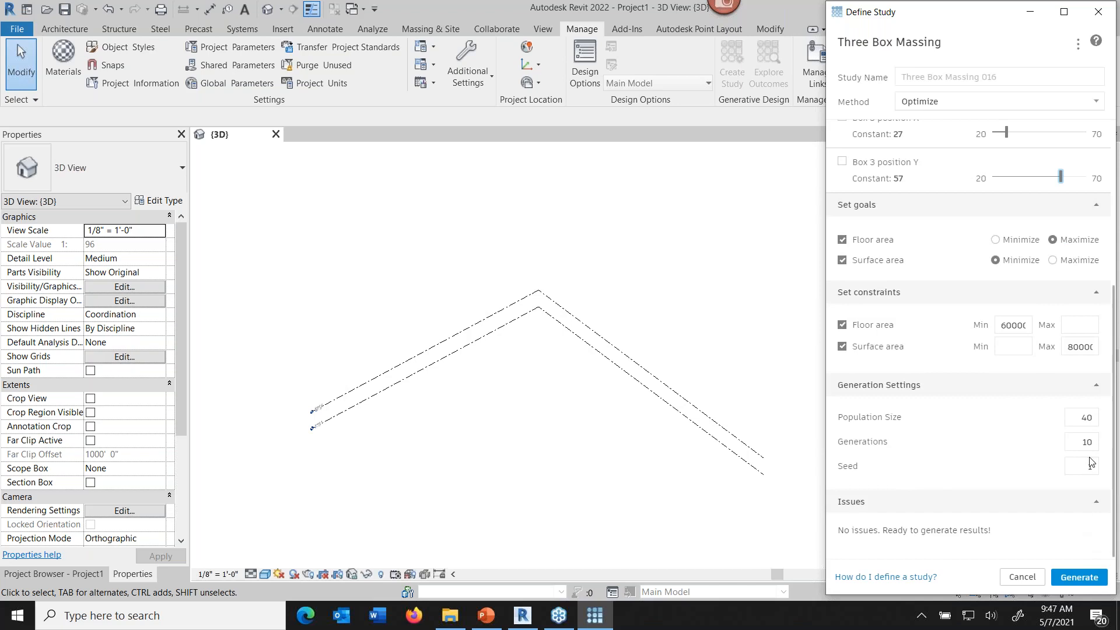
click(1085, 466)
text(1)
click(1080, 579)
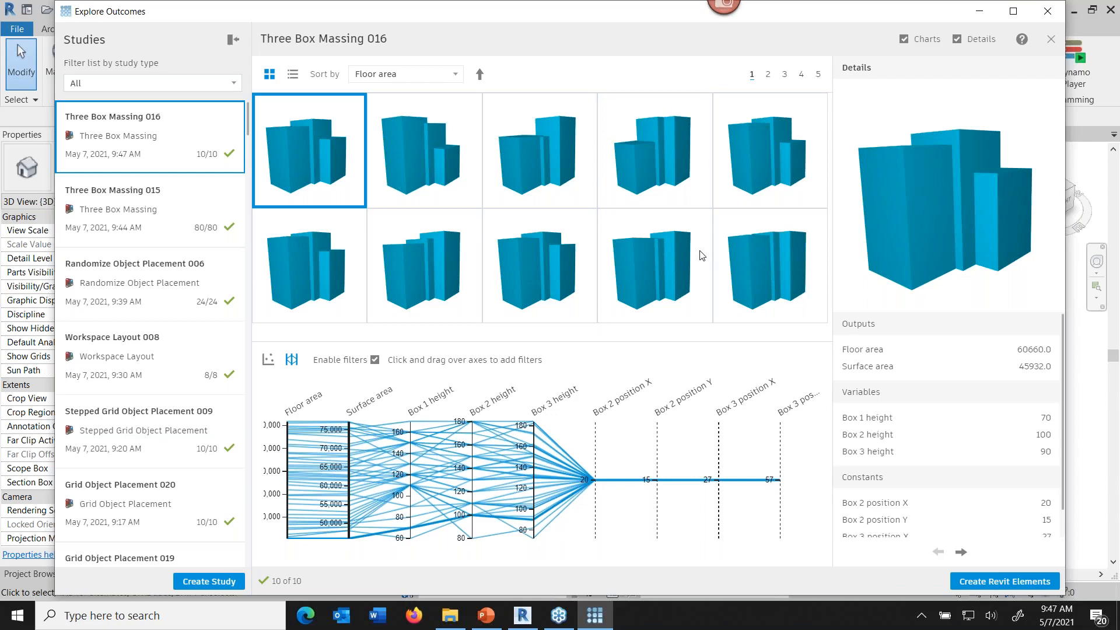
- Create Revit elements from the fourth-page outcome with box heights 170, 180 and 153
click(784, 74)
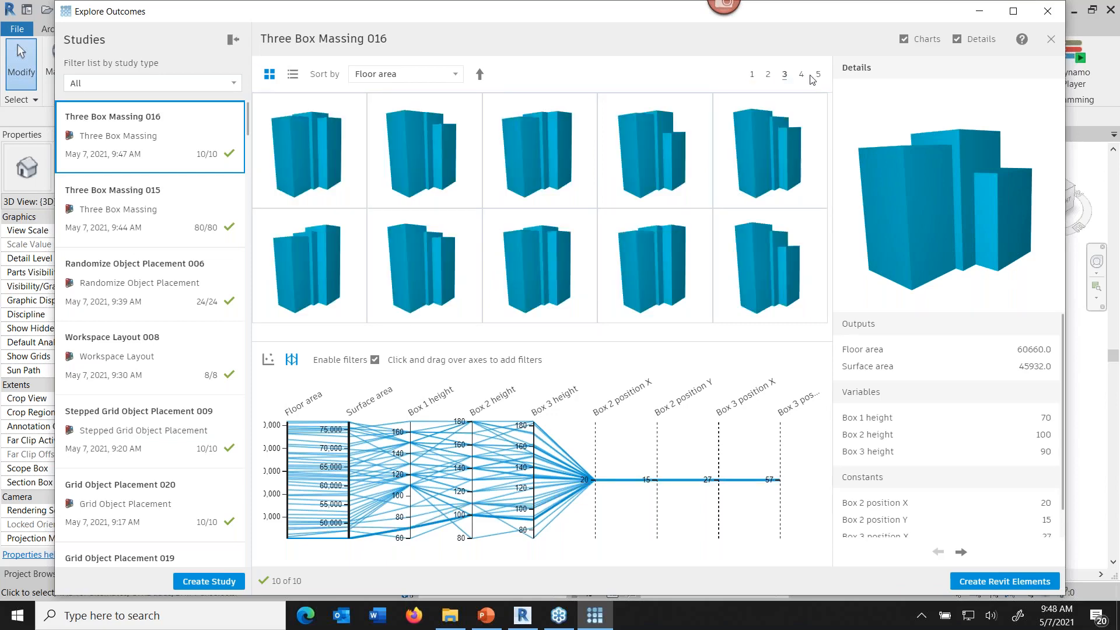
click(801, 74)
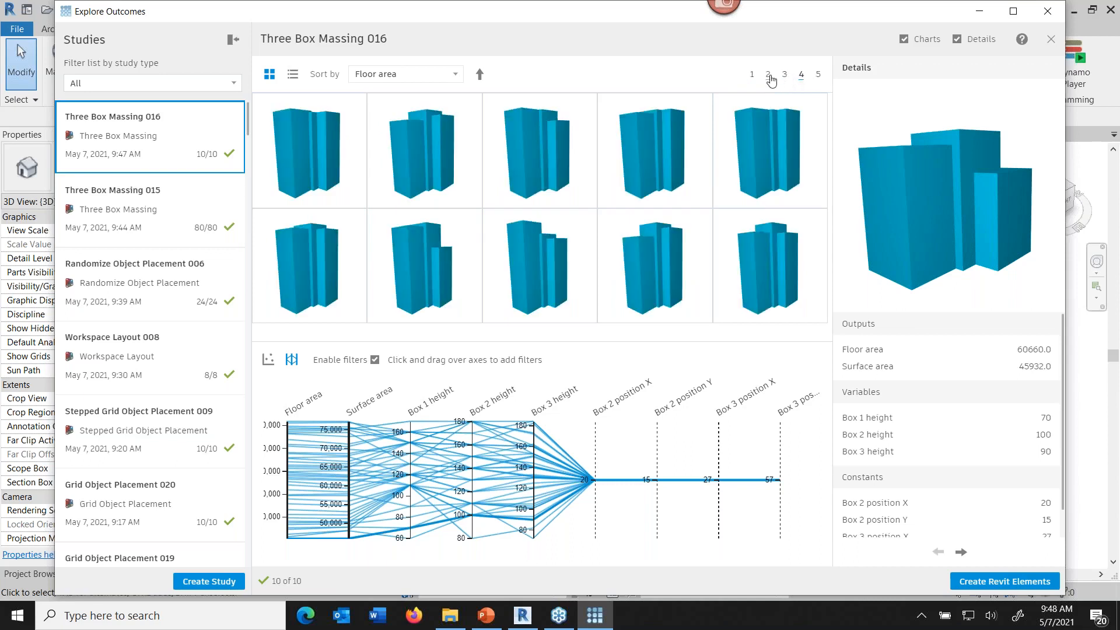
click(670, 264)
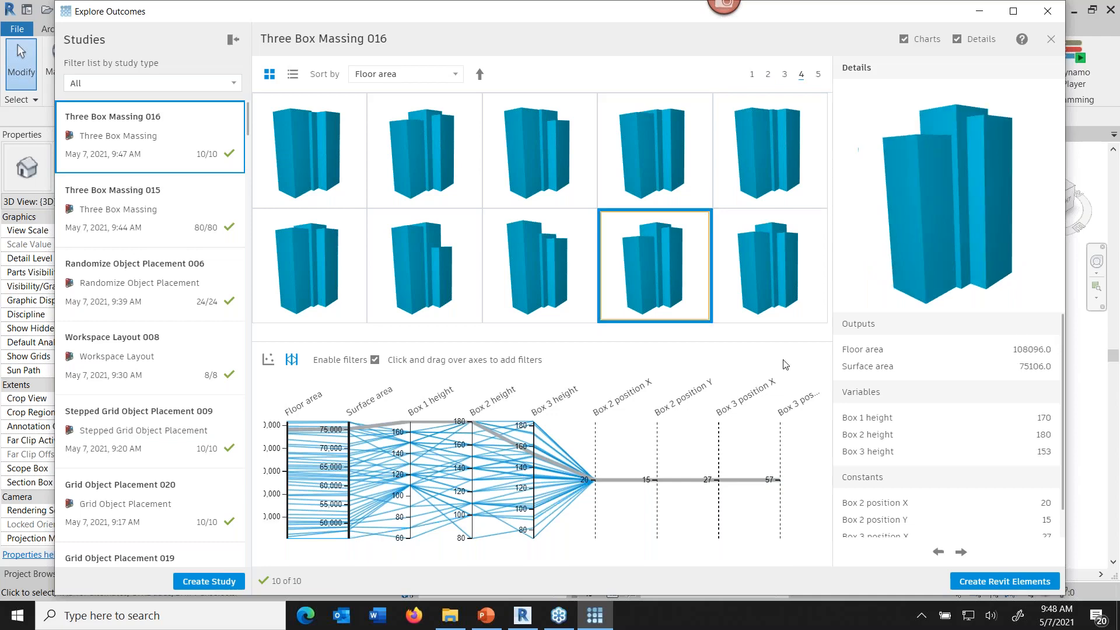
click(987, 582)
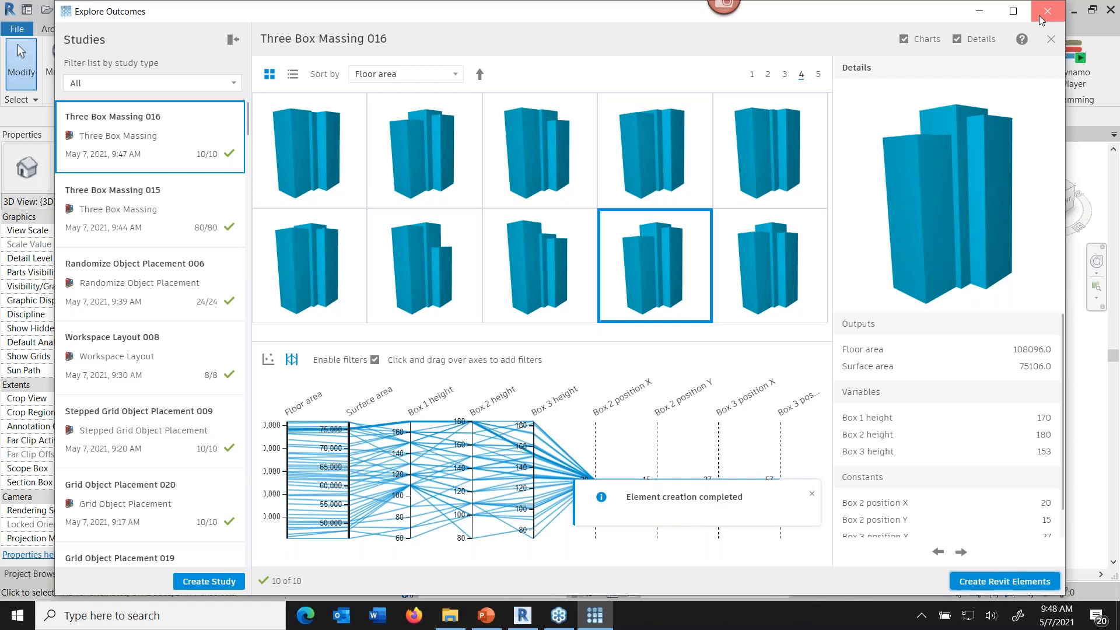
- Close the study outcomes and delete the three-box mass from the 3D view
click(1050, 39)
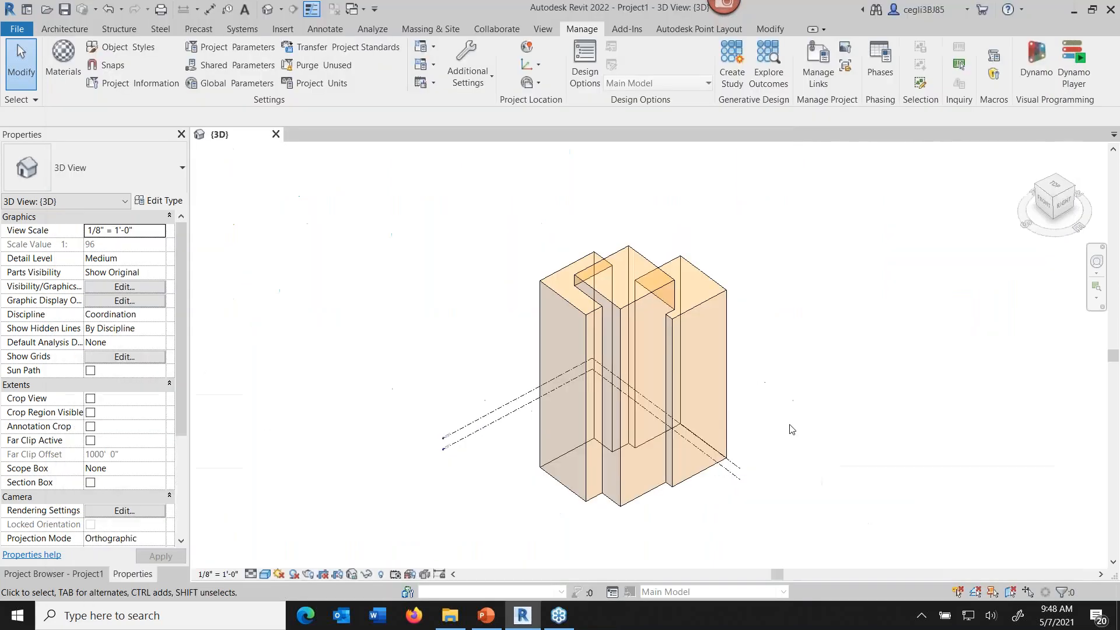
click(709, 301)
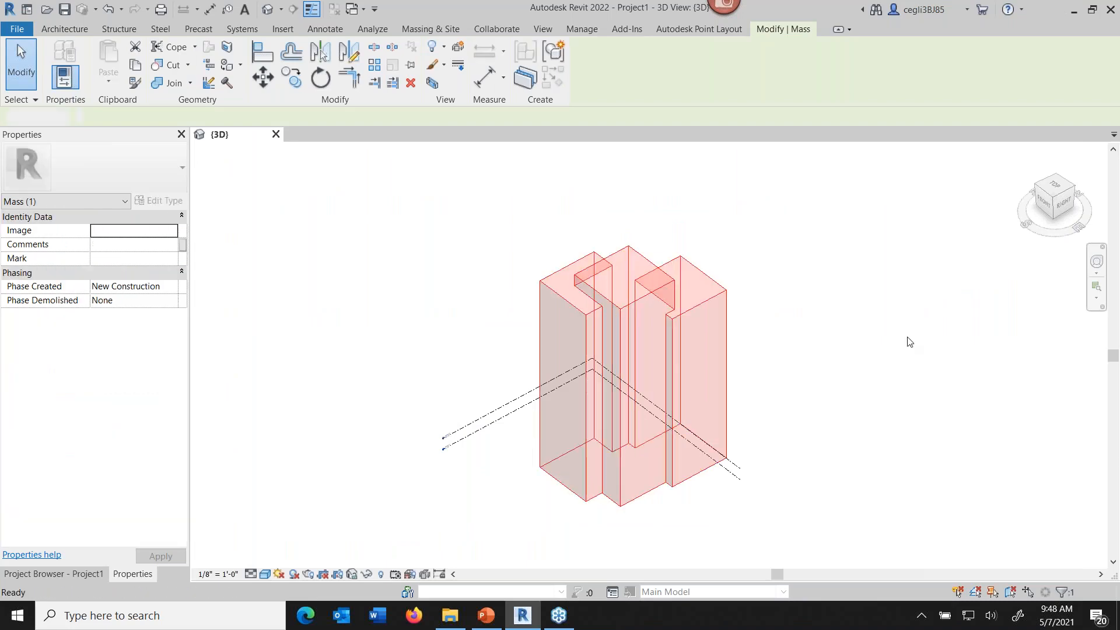
key(Delete)
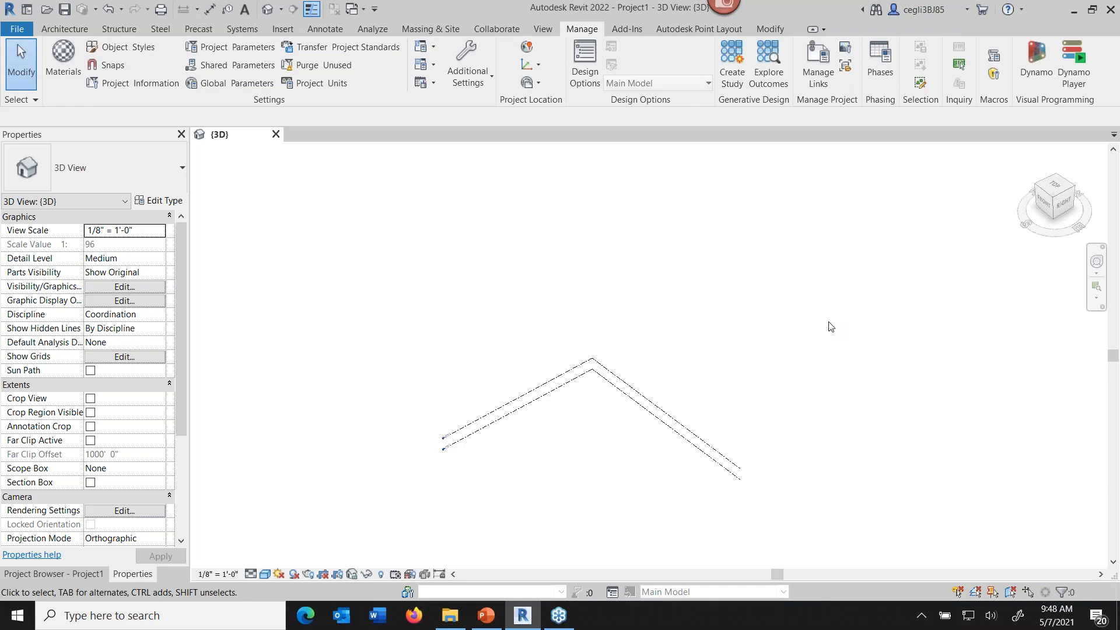
- Launch Dynamo and open the 02-3BoxVolumeSurfaceArea.dyn graph from the Generative Design folder
click(1028, 70)
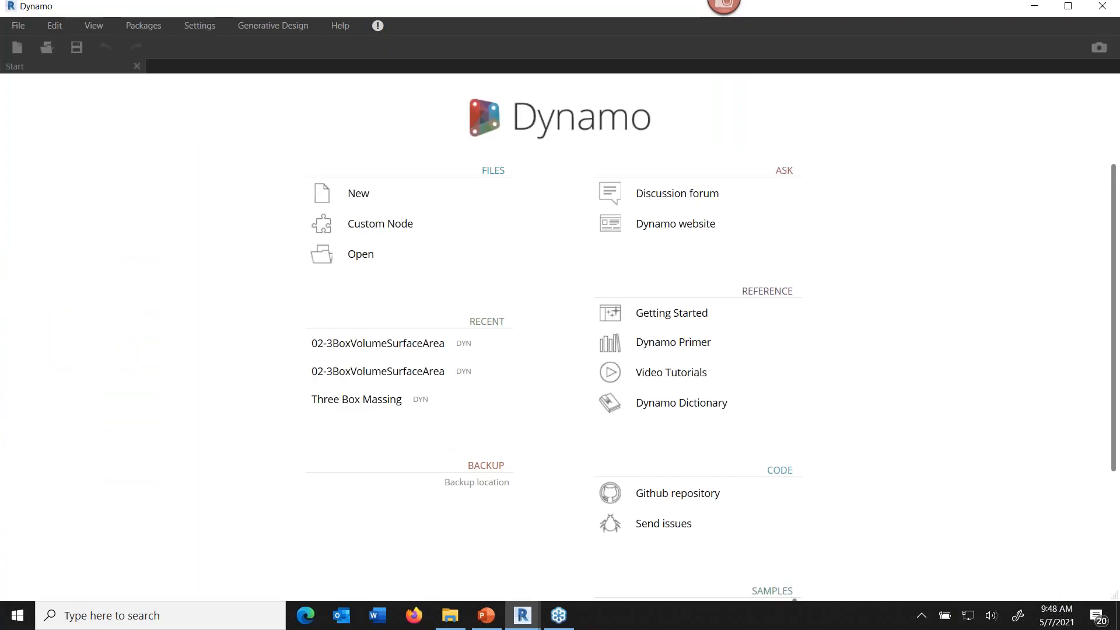
click(365, 258)
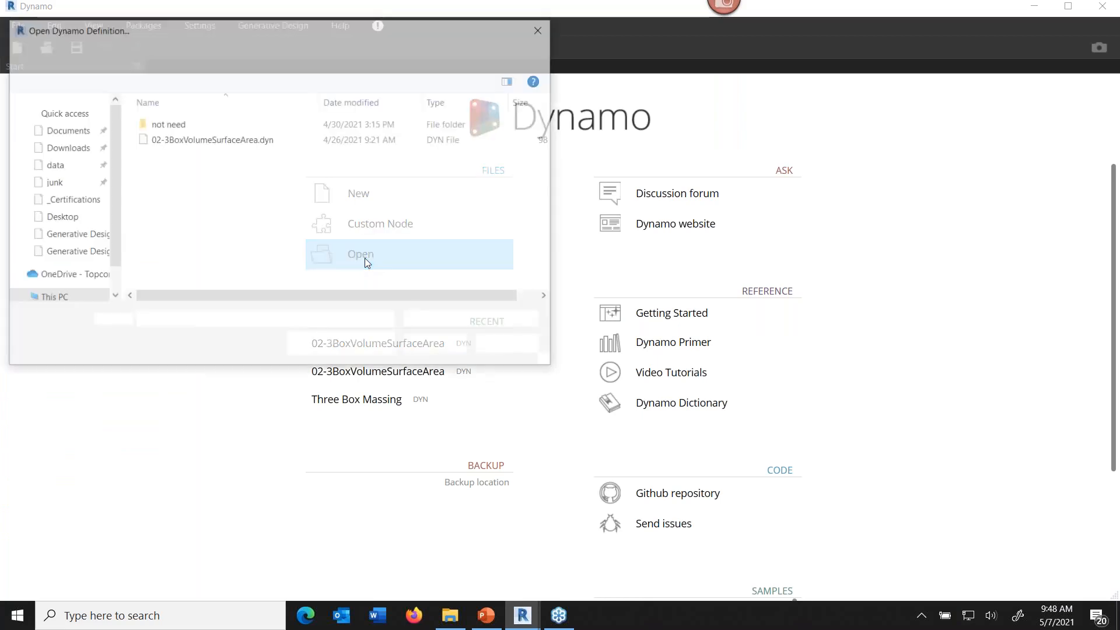
click(187, 143)
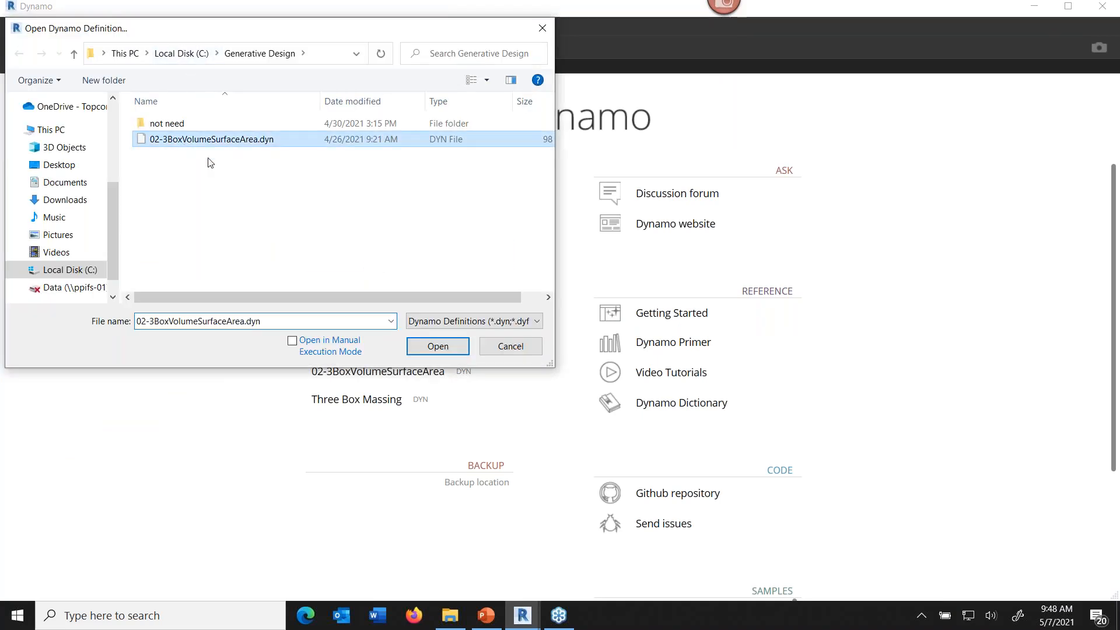
click(441, 348)
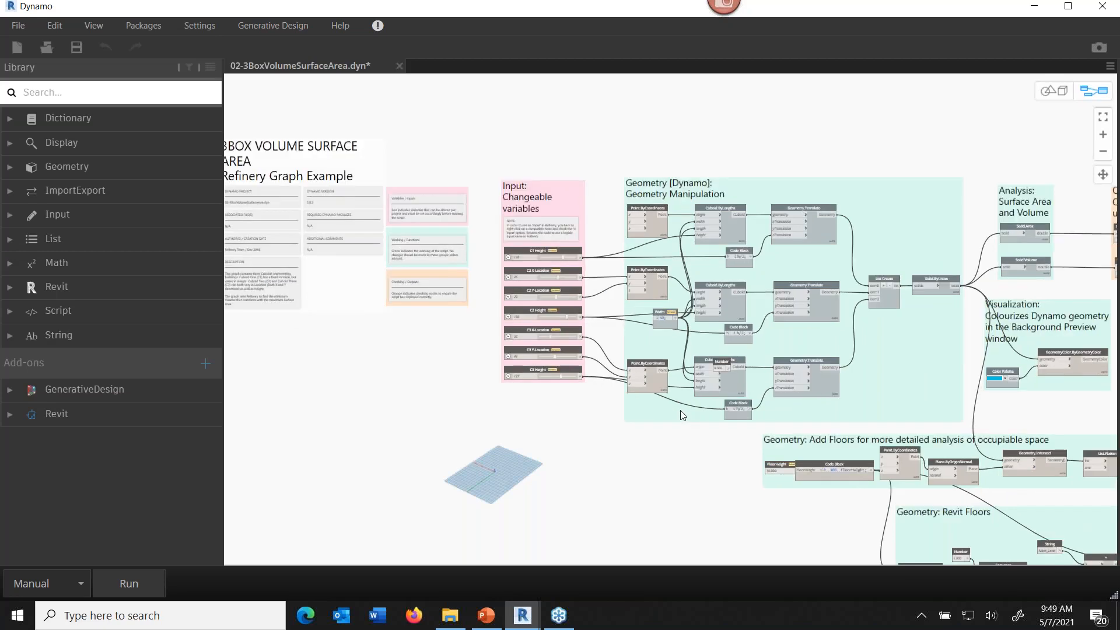
- Move the List Create node slightly closer to the Geometry.Translate nodes in the Geometry Manipulation group
scroll(680, 412, up, 5)
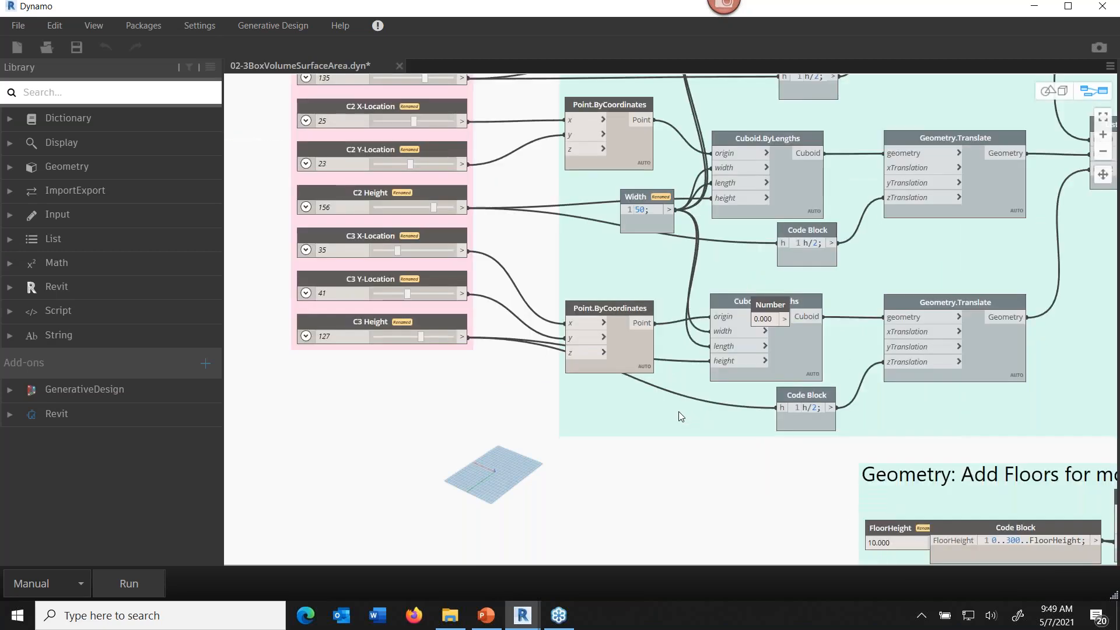
middle_drag(680, 410, 685, 527)
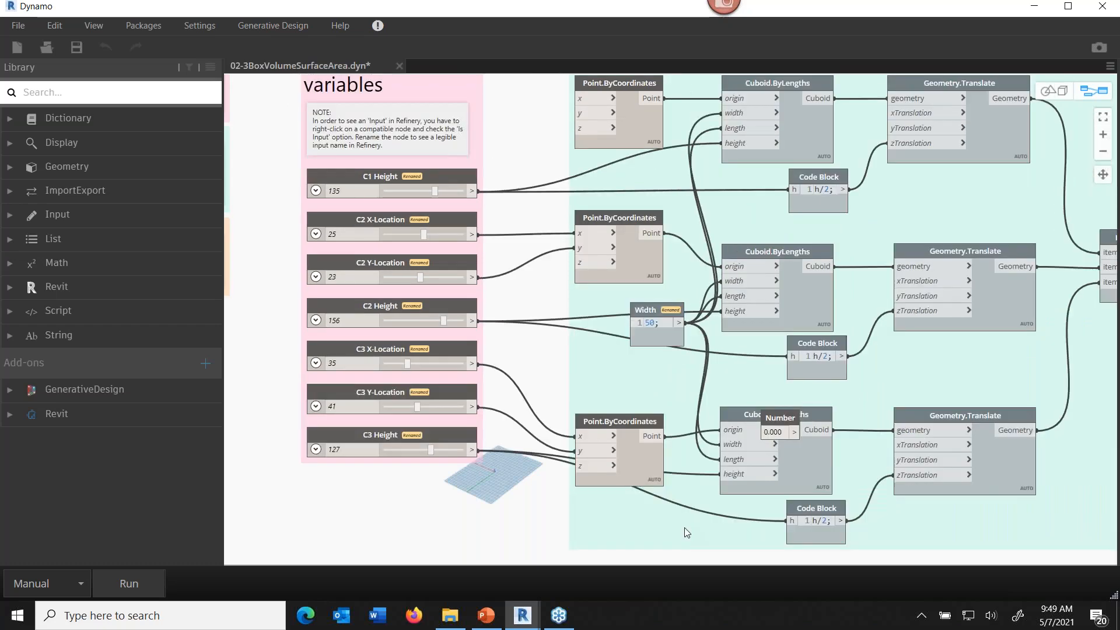
scroll(684, 528, down, 3)
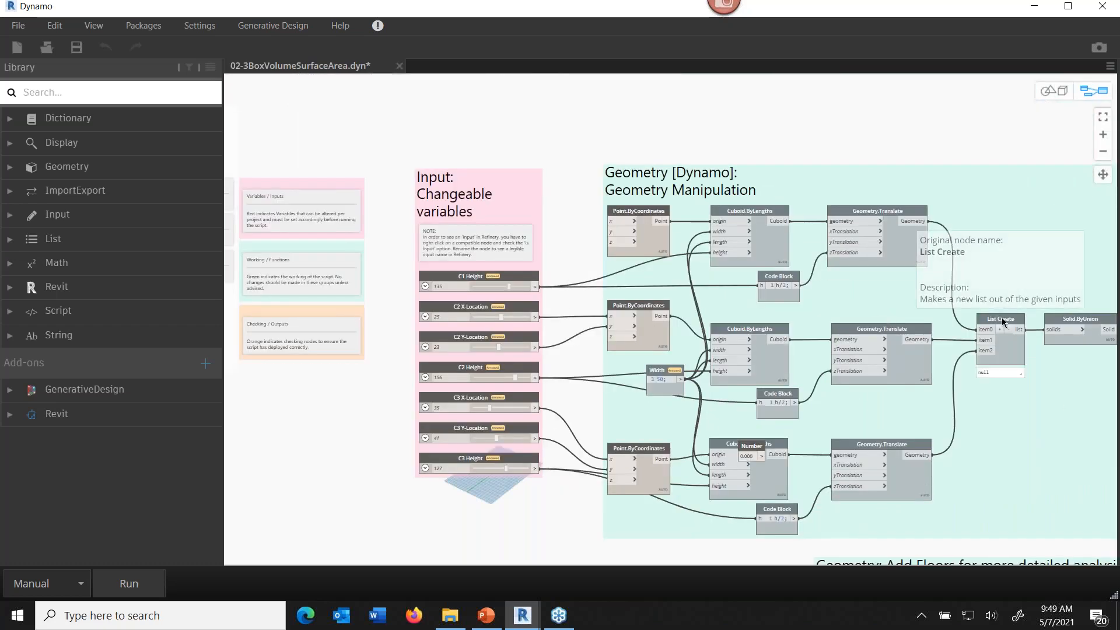
drag(1002, 320, 990, 329)
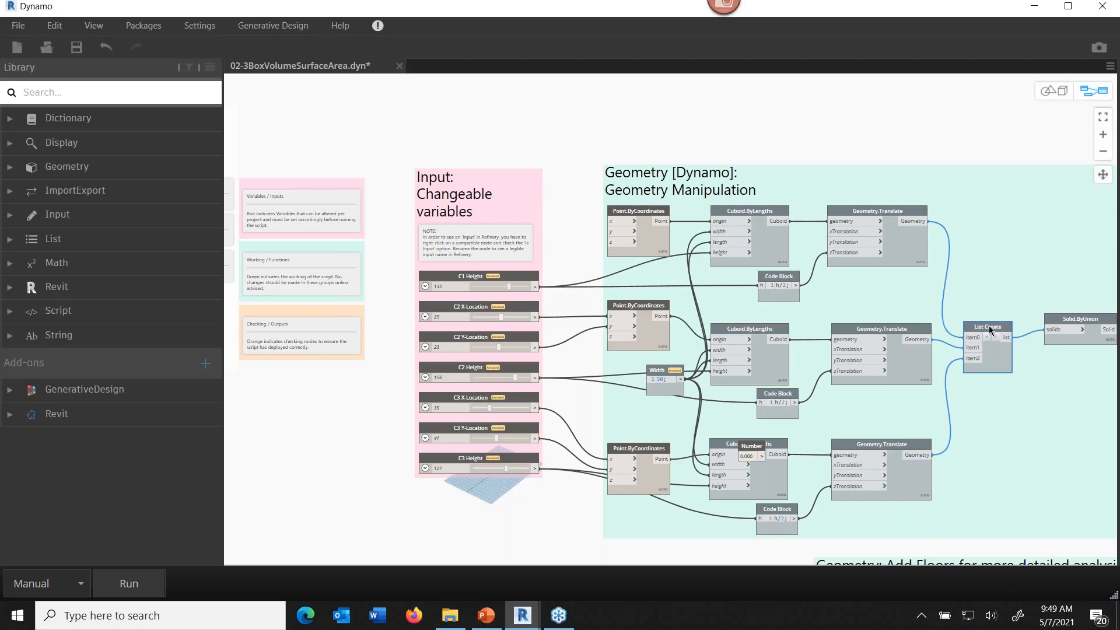
scroll(979, 341, up, 1)
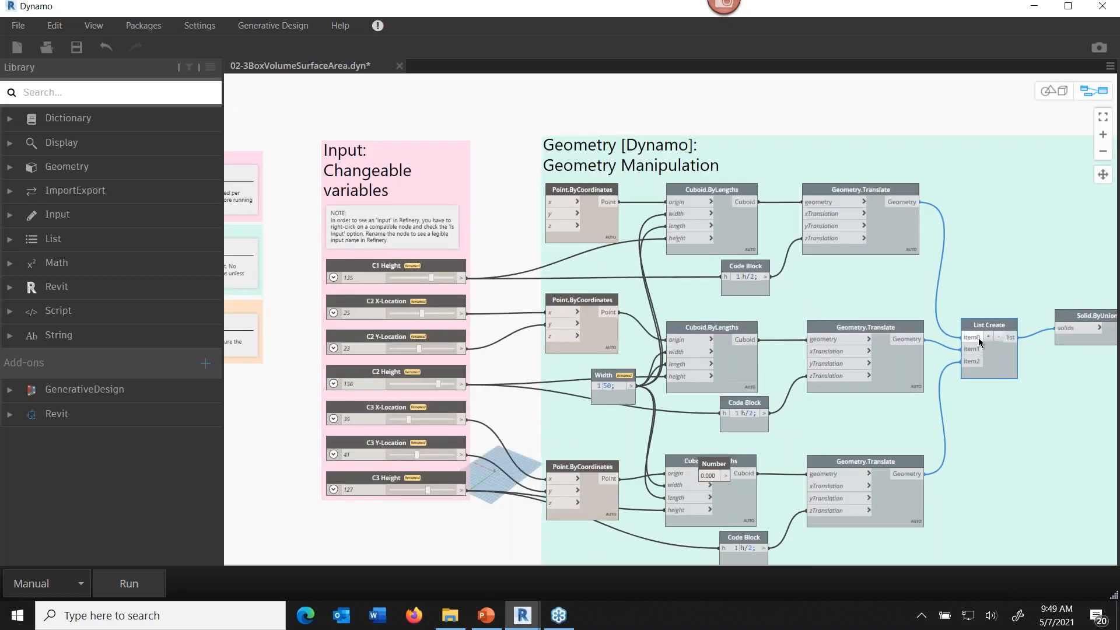
scroll(978, 337, up, 3)
middle_drag(996, 404, 790, 362)
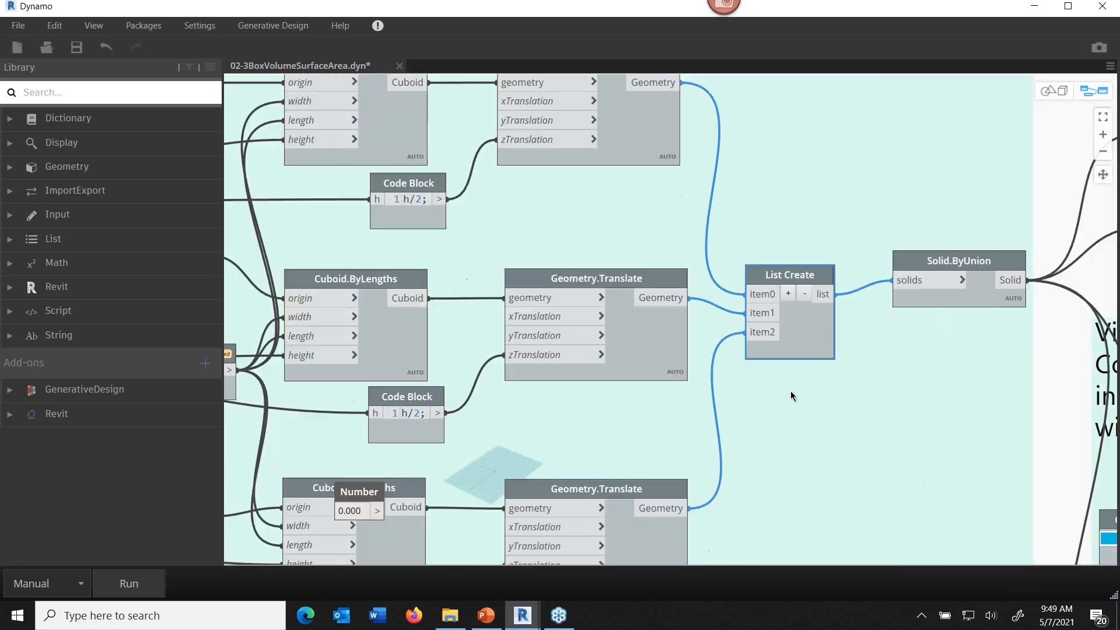
scroll(790, 391, down, 3)
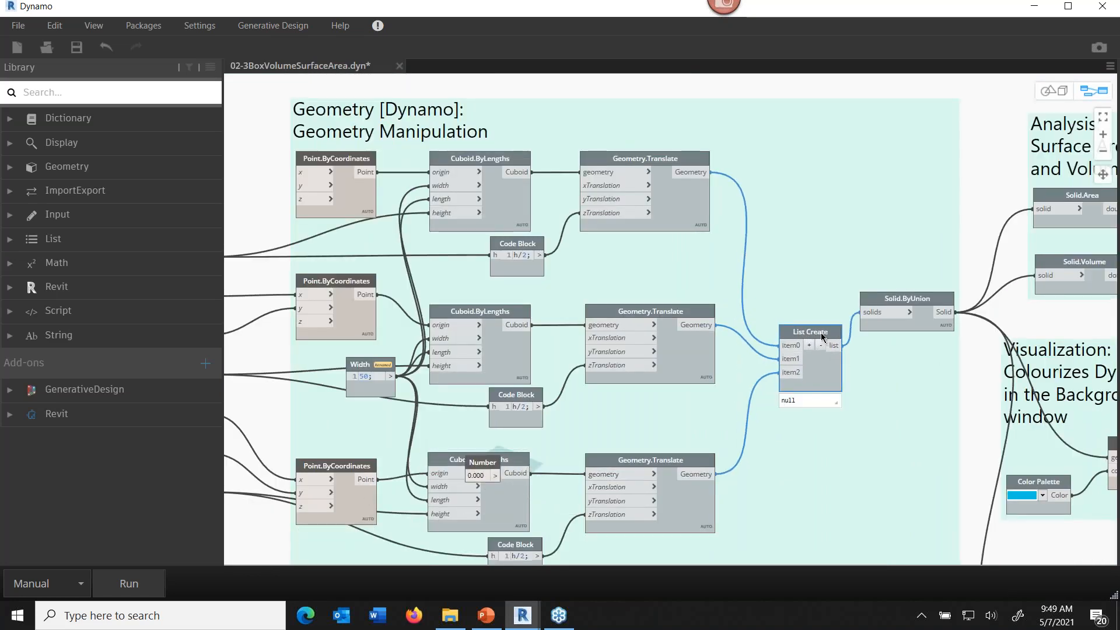
drag(813, 332, 803, 333)
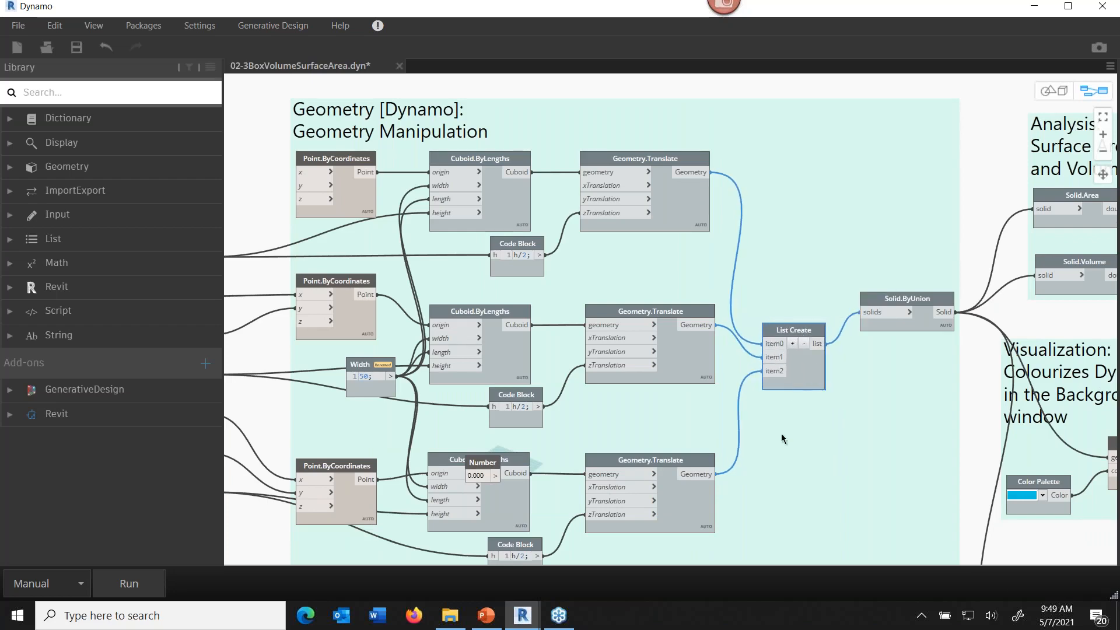
scroll(785, 459, down, 2)
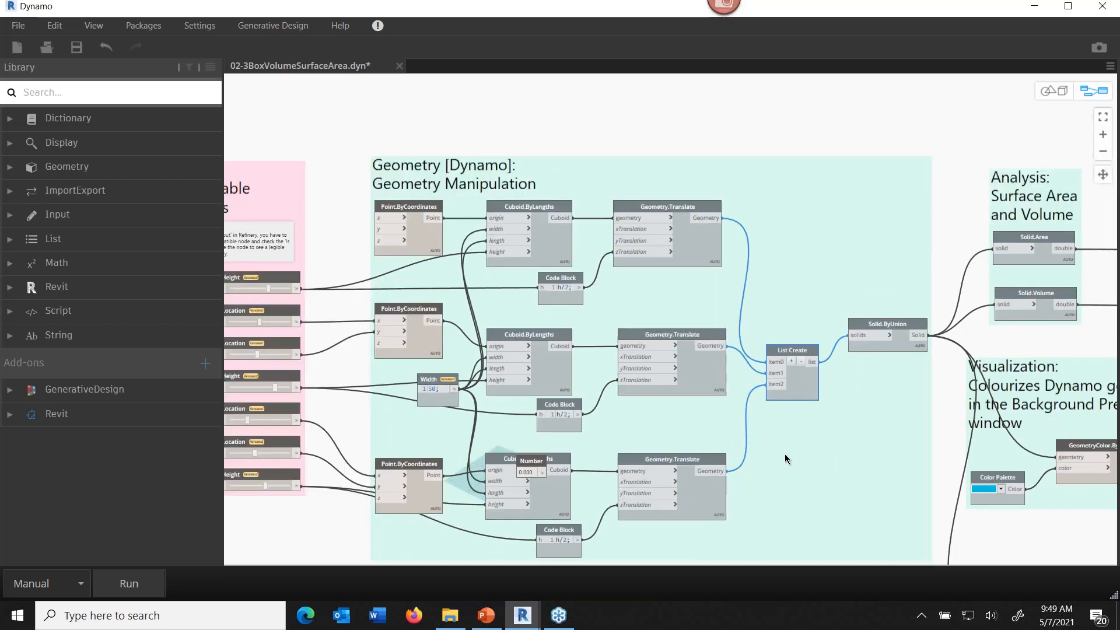
scroll(785, 459, down, 3)
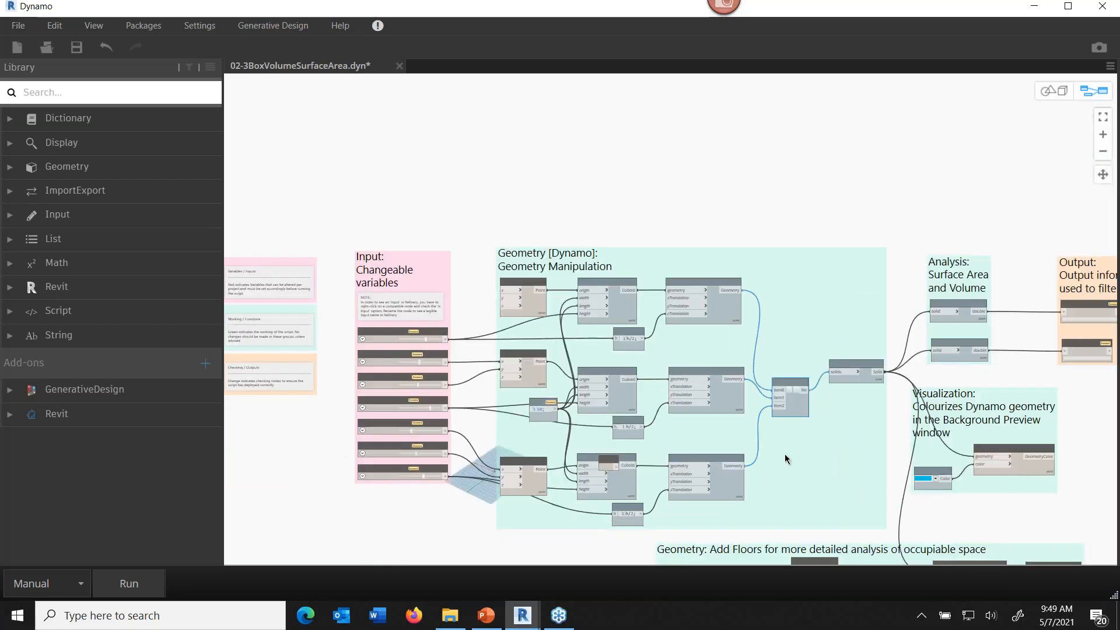
- Examine the colour-coded notes for inputs, functions and outputs, along with the group of changeable input variables
click(315, 386)
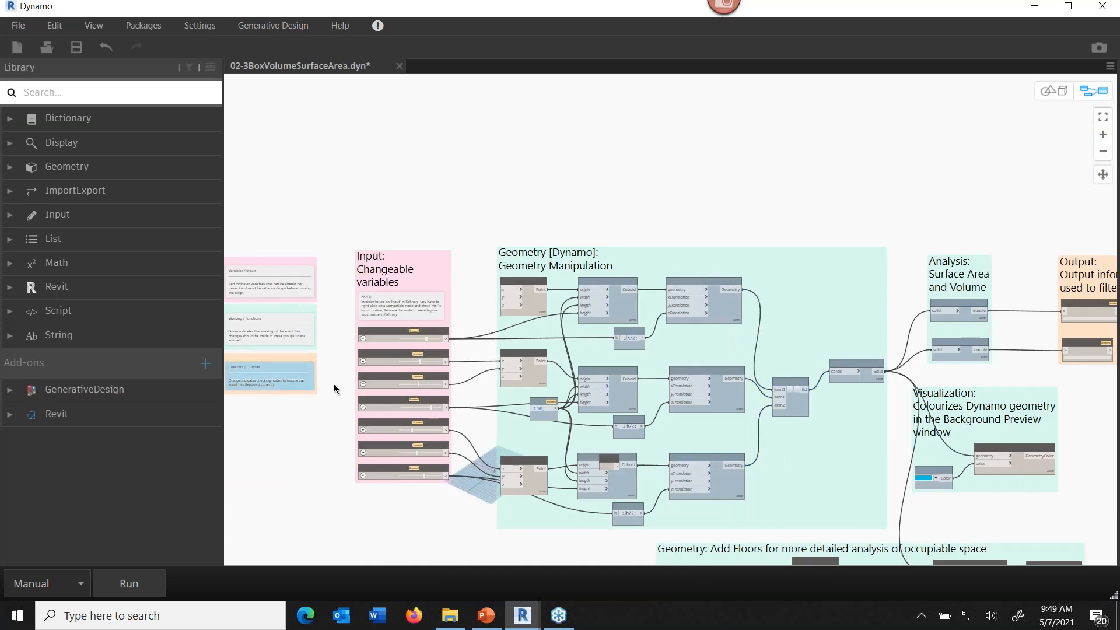
middle_drag(334, 388, 394, 366)
scroll(395, 365, up, 3)
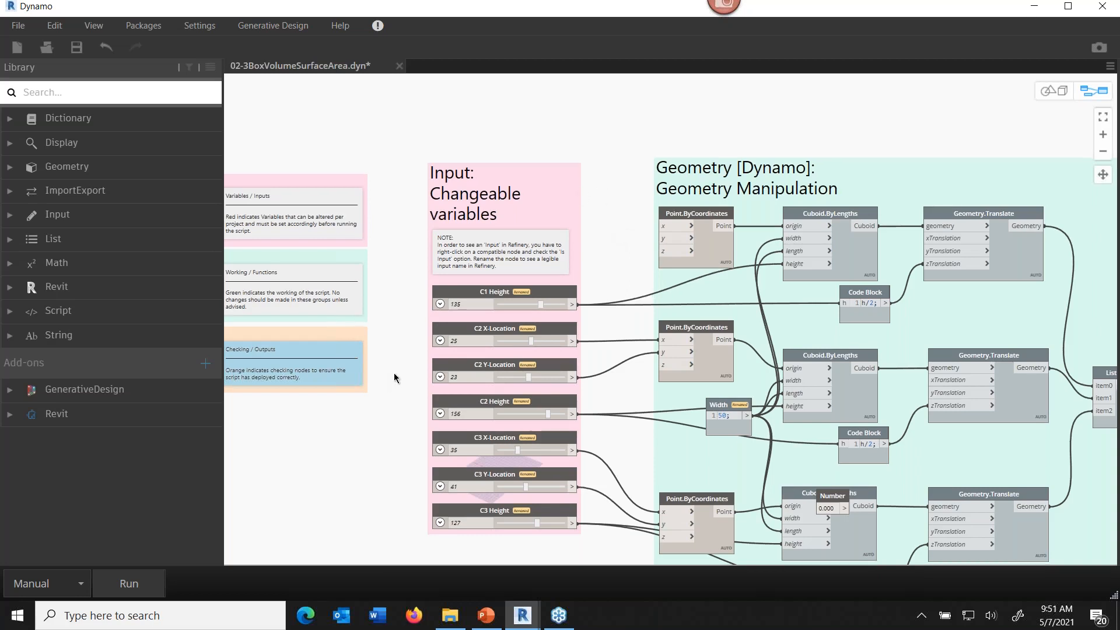
middle_drag(394, 377, 483, 361)
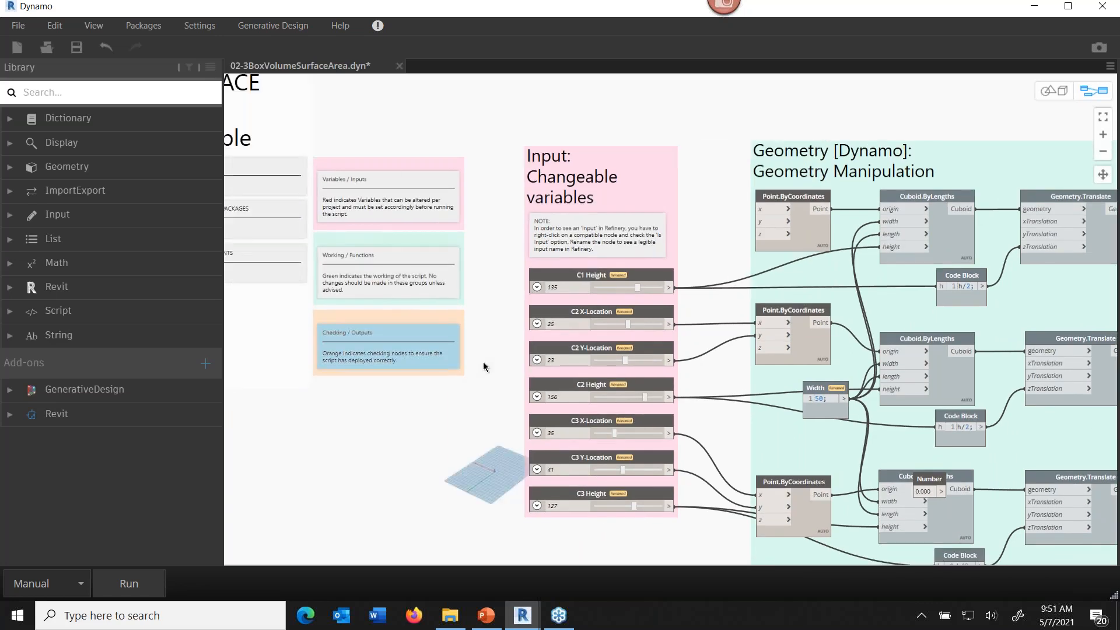
middle_drag(524, 241, 558, 297)
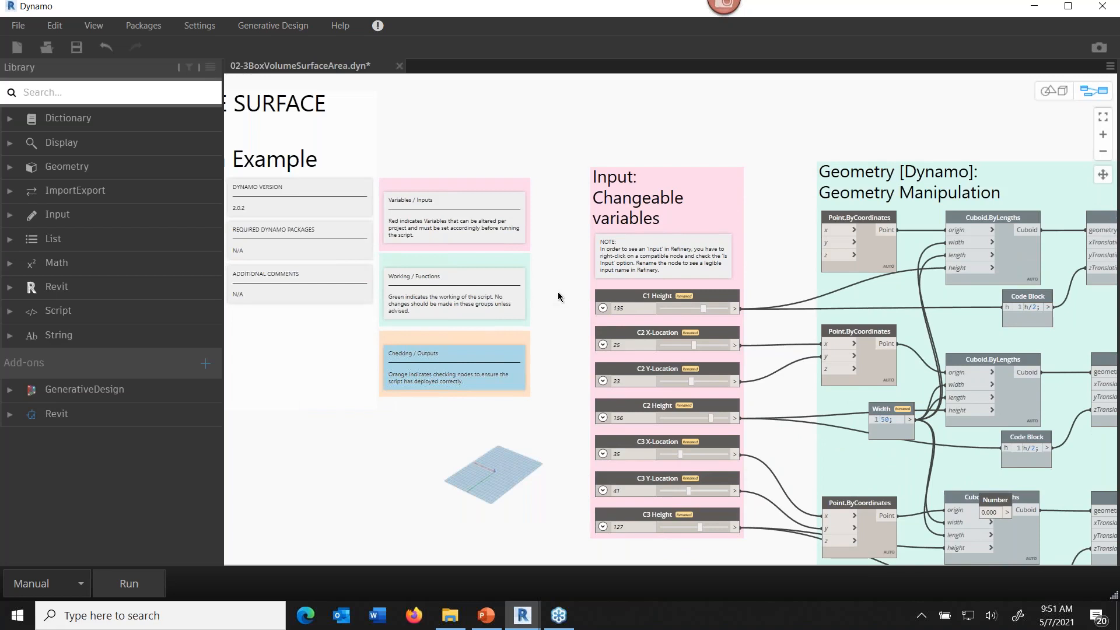
scroll(557, 297, up, 5)
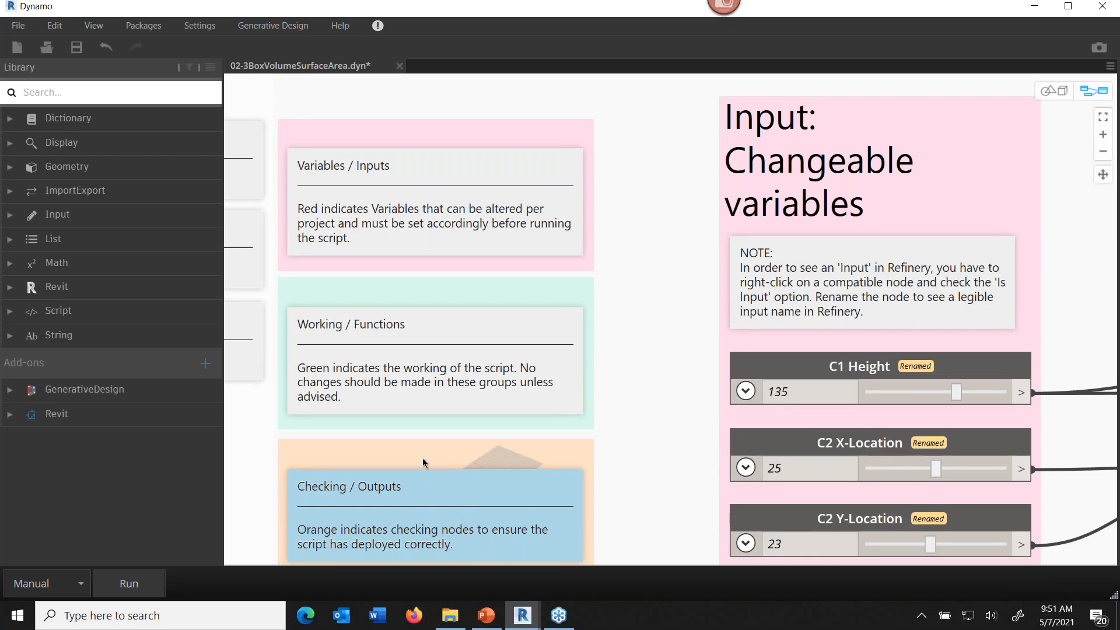
scroll(423, 463, down, 1)
scroll(423, 443, down, 2)
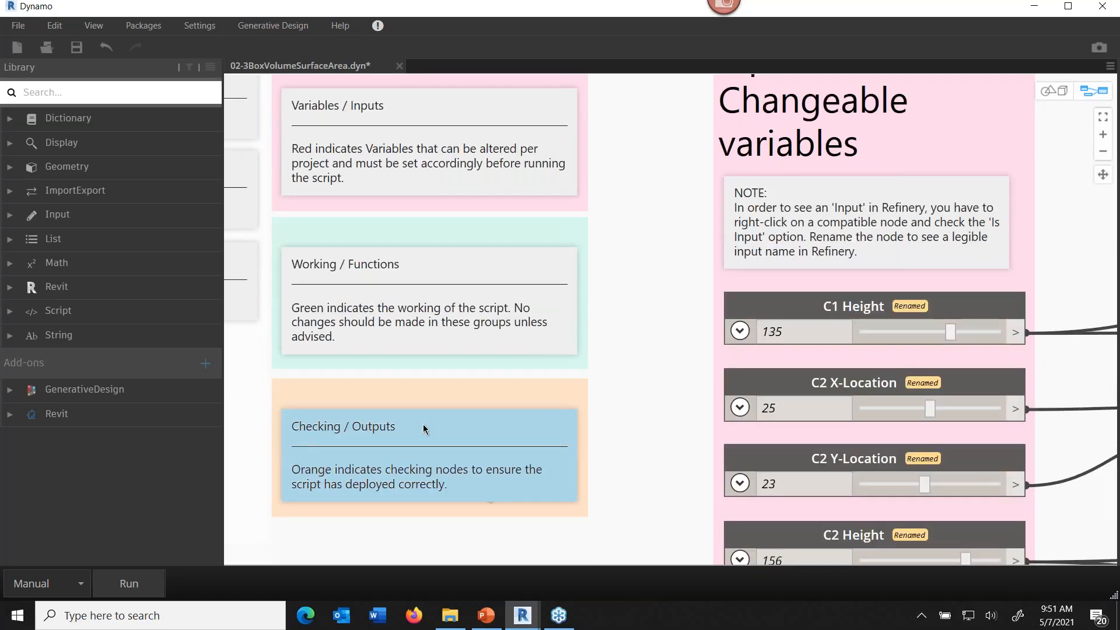
scroll(584, 408, down, 1)
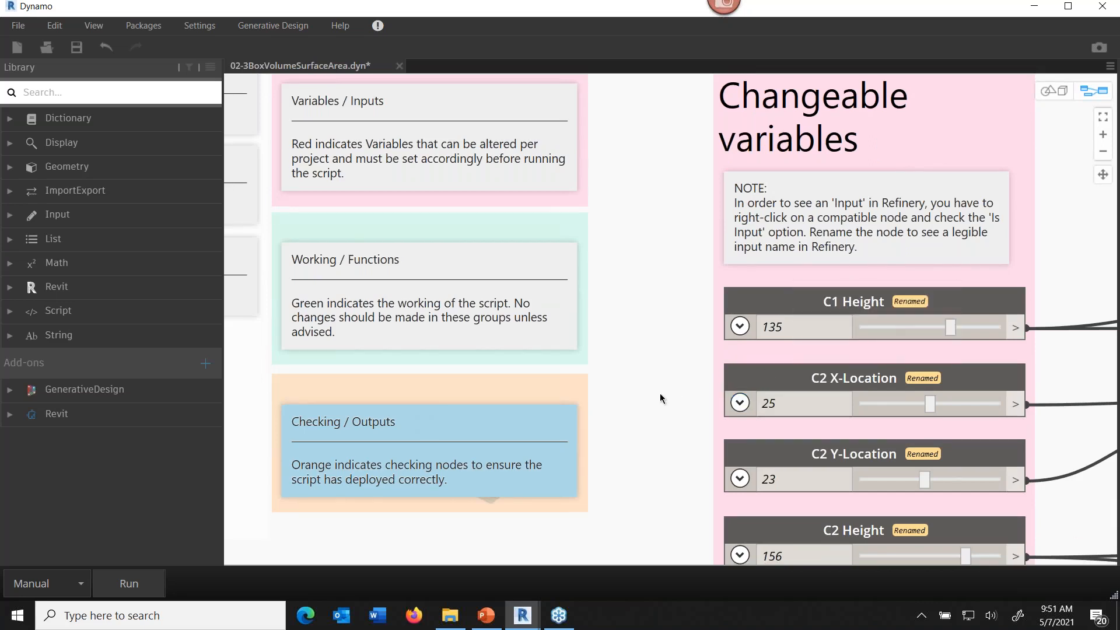
scroll(660, 398, down, 1)
scroll(659, 393, down, 2)
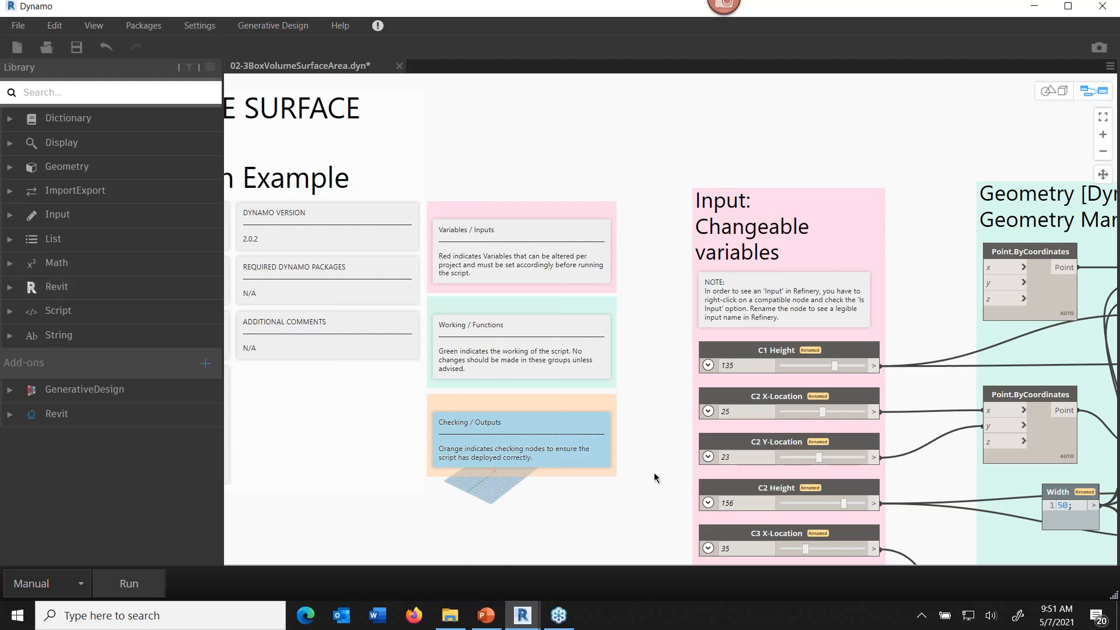
scroll(654, 477, down, 1)
scroll(654, 477, down, 1)
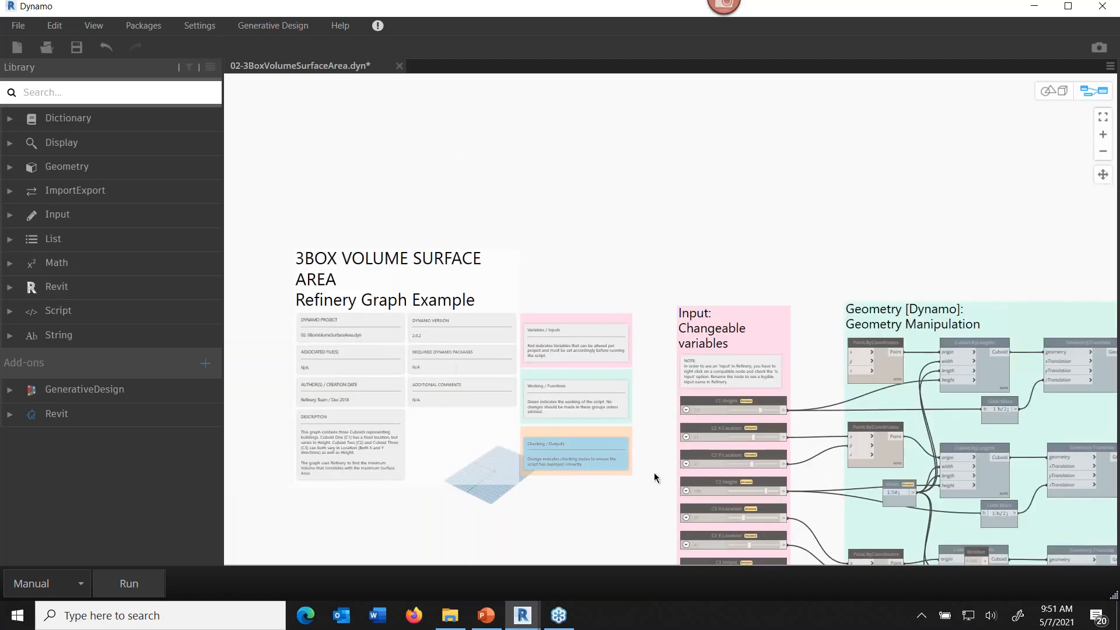
scroll(654, 477, up, 2)
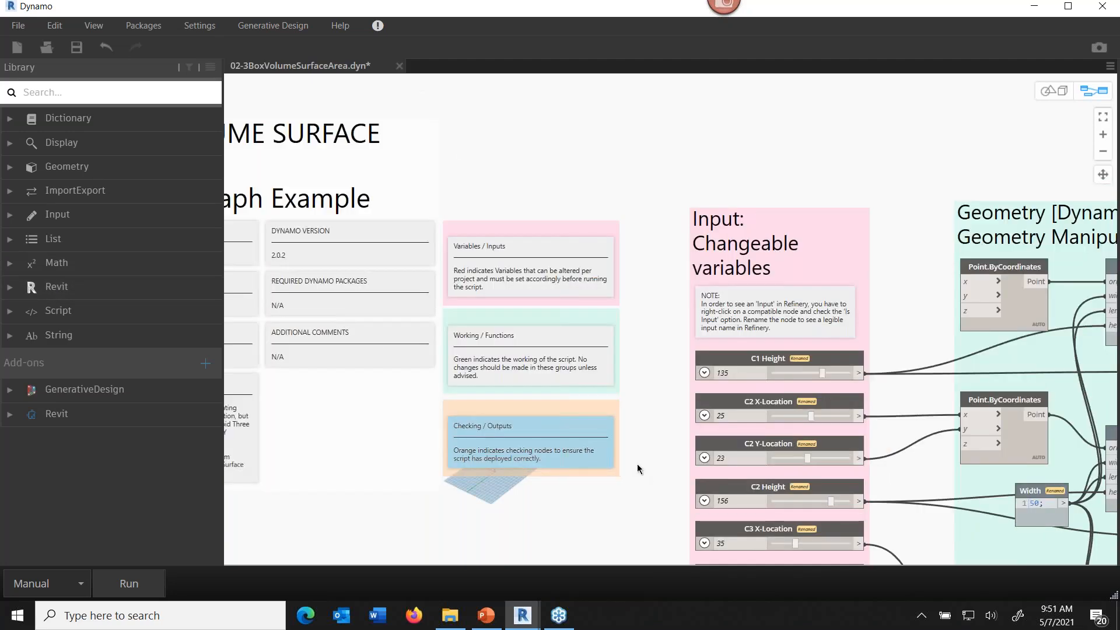
middle_drag(638, 469, 661, 395)
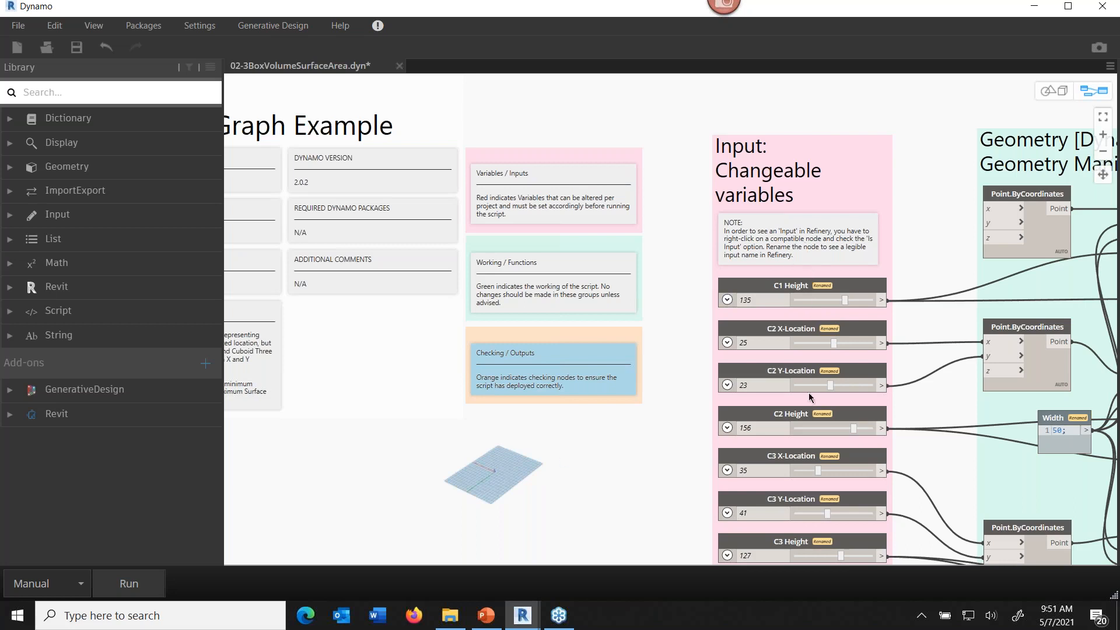
- Run the graph to generate the three-box building geometry in the background preview
click(130, 581)
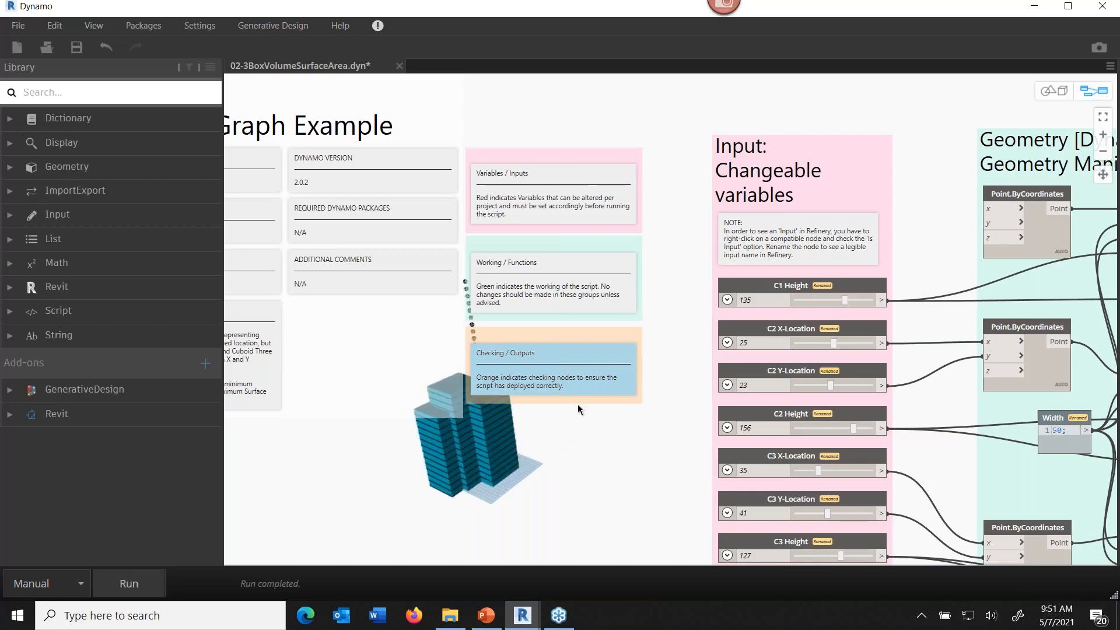
middle_drag(582, 396, 622, 345)
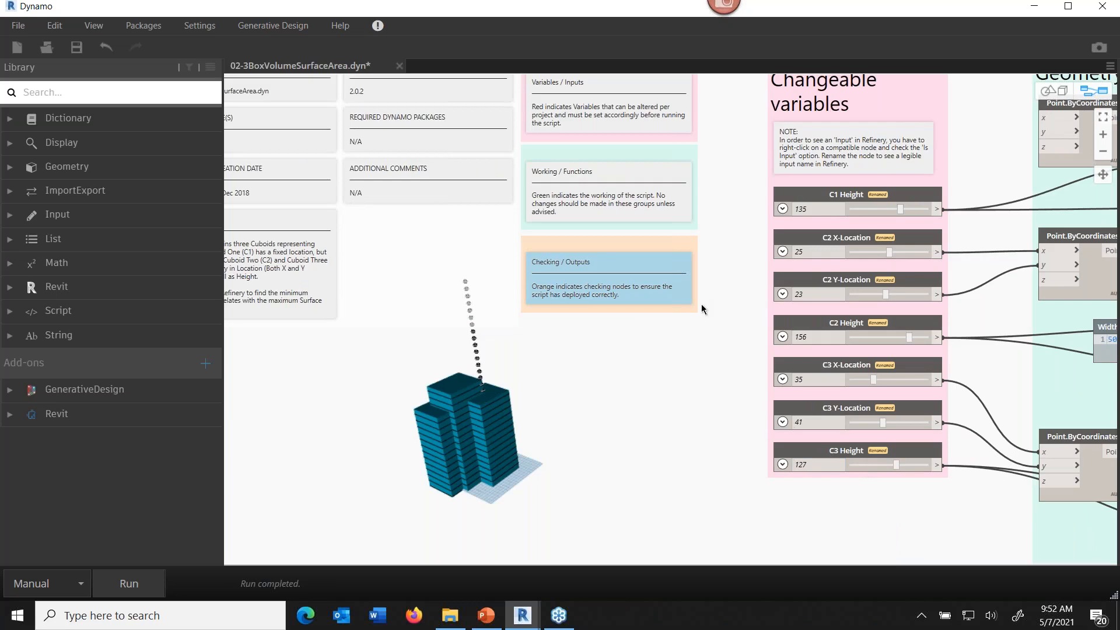
scroll(701, 304, down, 5)
mouse_move(1049, 65)
mouse_down()
mouse_move(1028, 79)
mouse_move(1053, 128)
mouse_move(1111, 109)
mouse_move(1067, 62)
mouse_up()
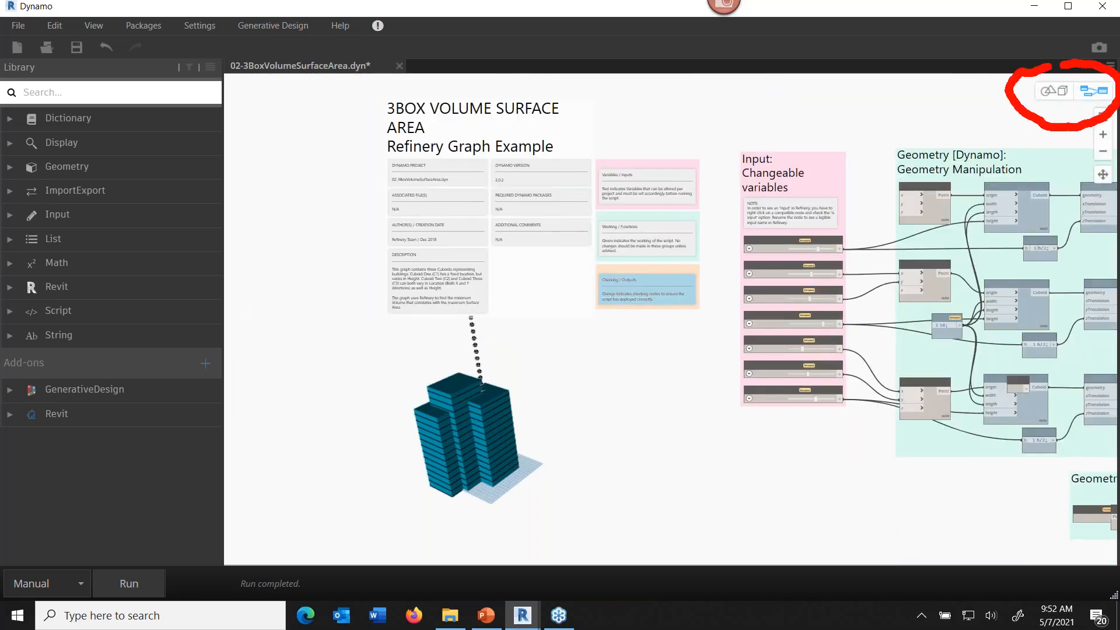
drag(1087, 104, 1058, 181)
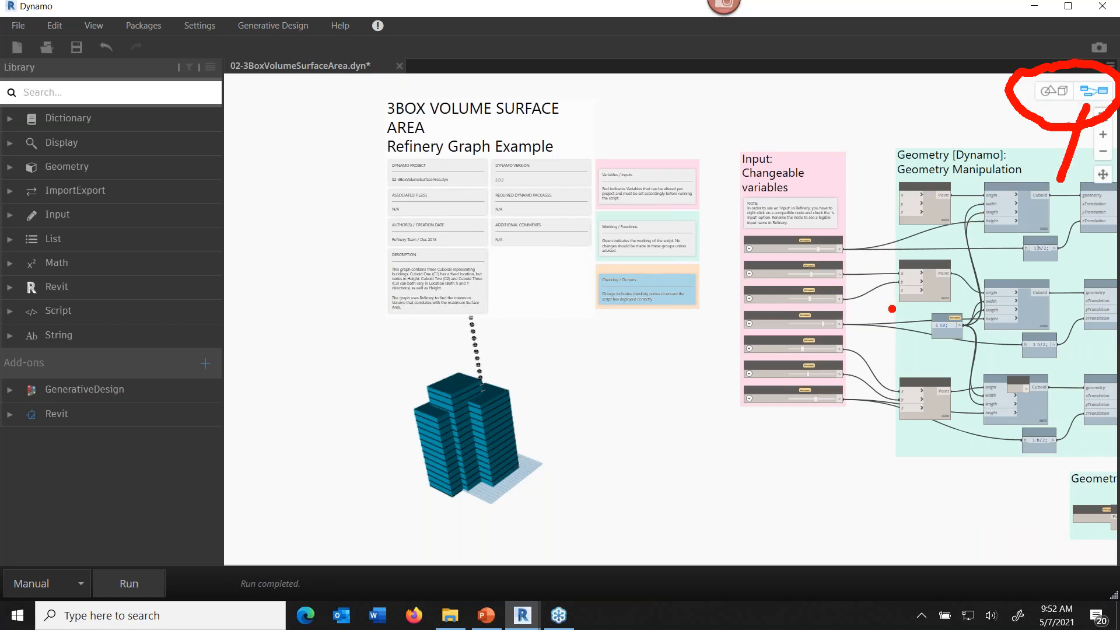
key(Escape)
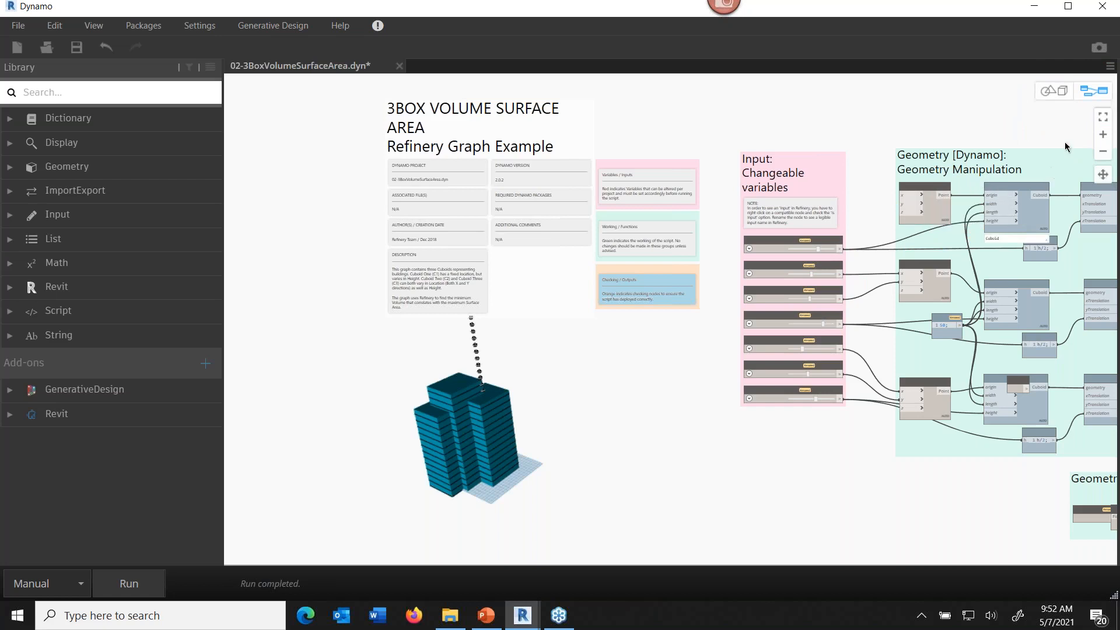
- Inspect the three-box building up close in the background 3D preview, and return to graph navigation
click(1052, 93)
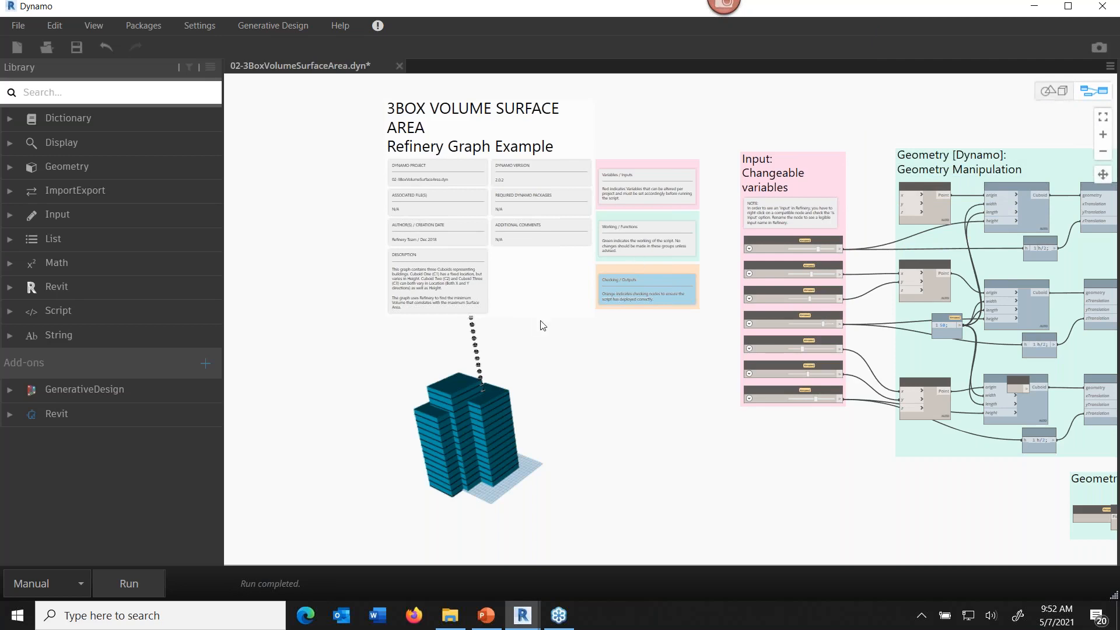
scroll(477, 425, up, 4)
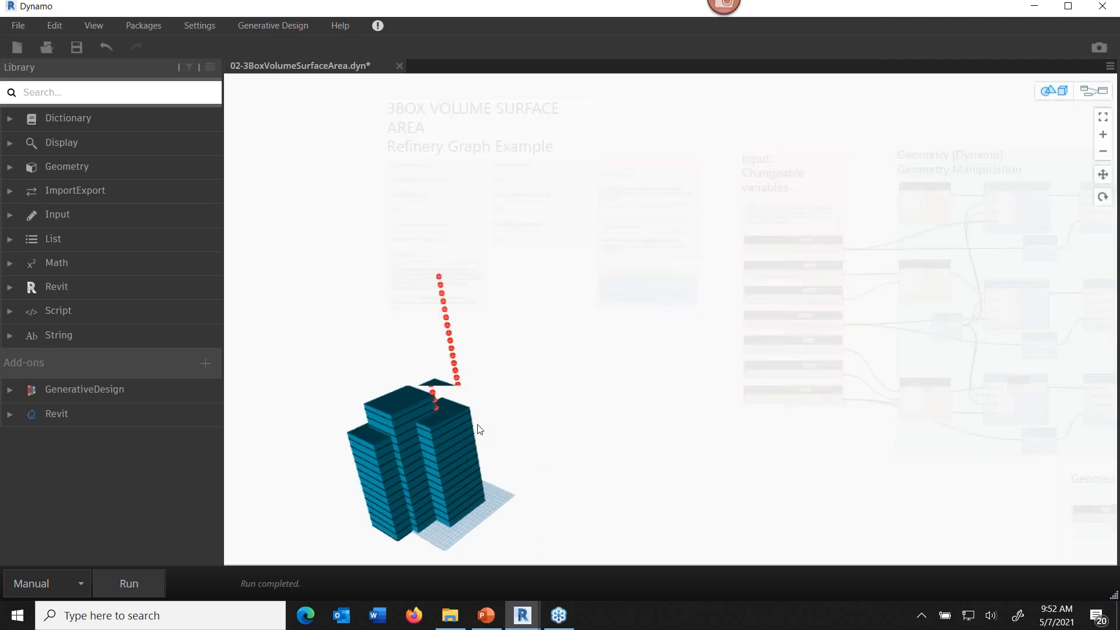
middle_drag(465, 427, 525, 349)
scroll(470, 400, up, 4)
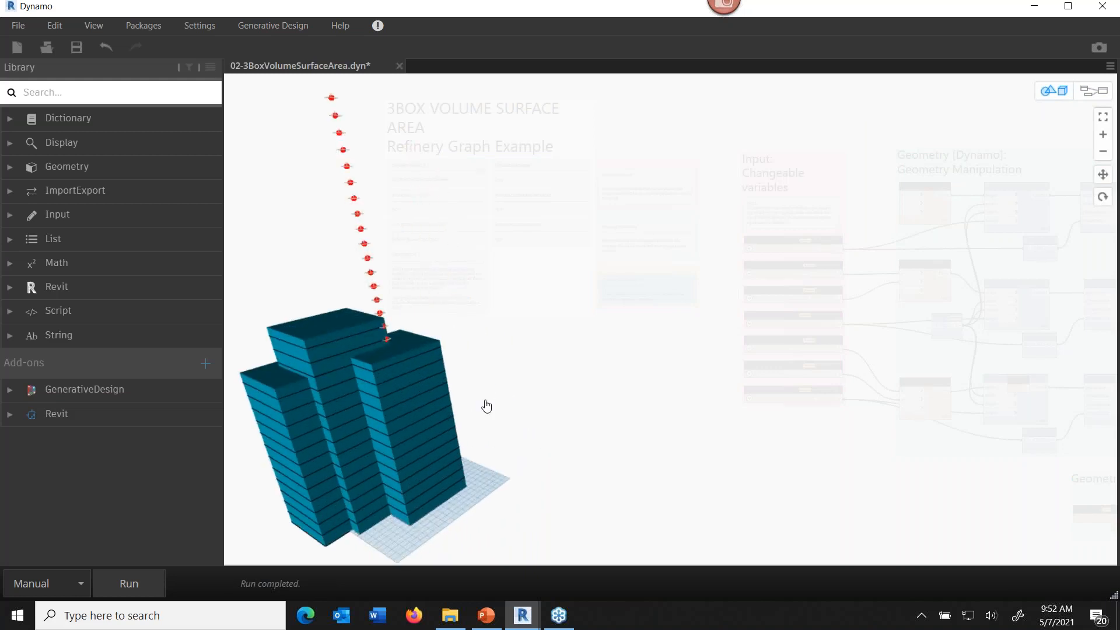
click(1098, 94)
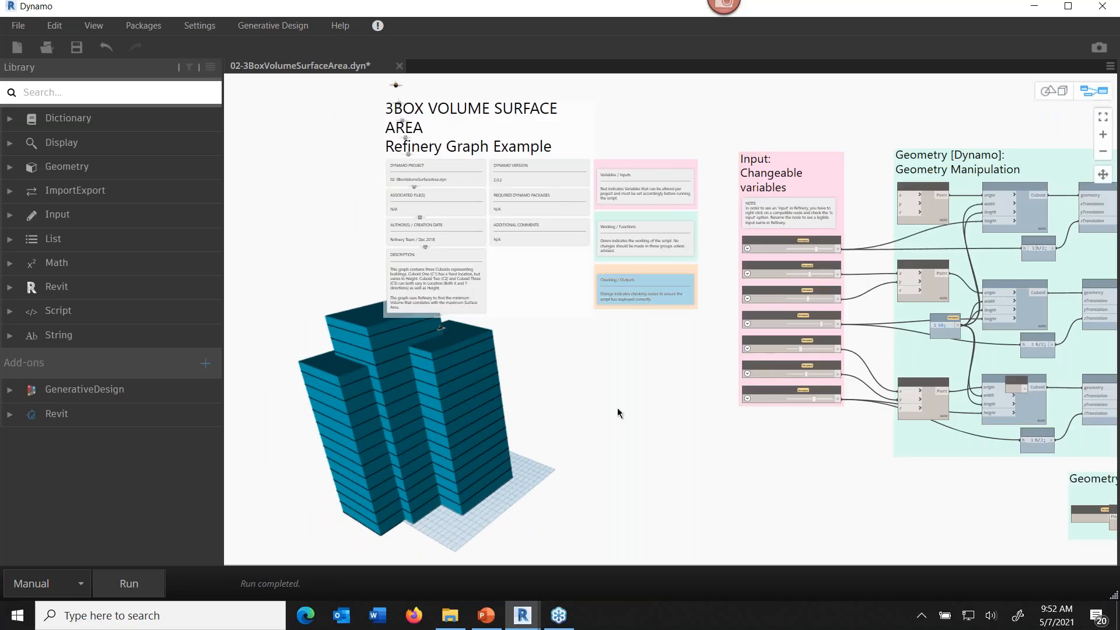
- Set the C1 Height input to 62 and run the graph to regenerate the three-box building
middle_drag(618, 408, 512, 375)
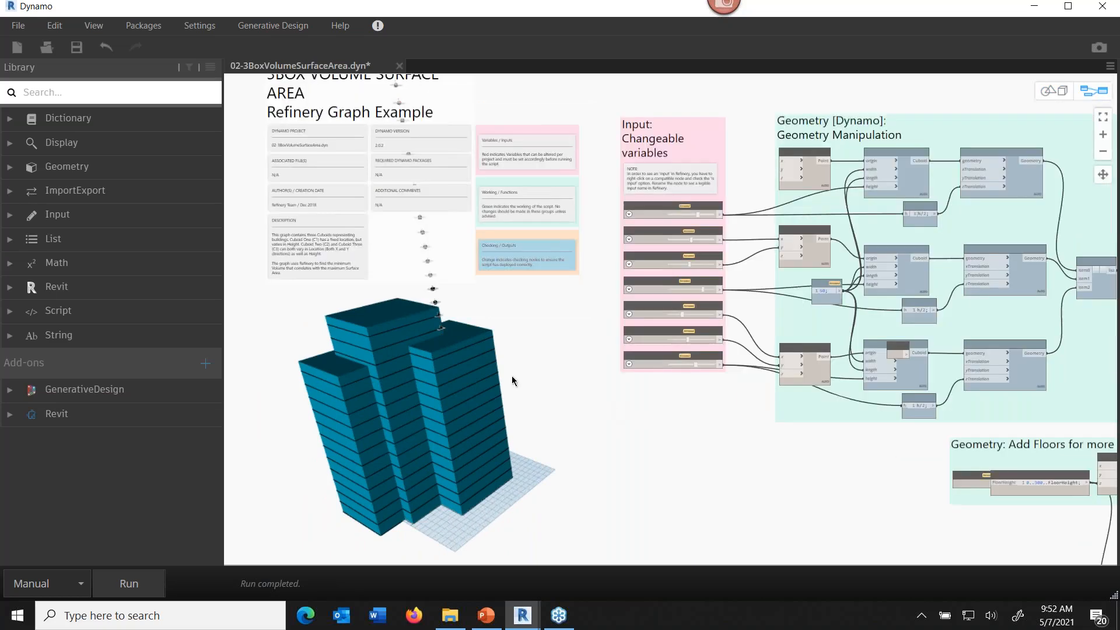
middle_drag(604, 213, 586, 229)
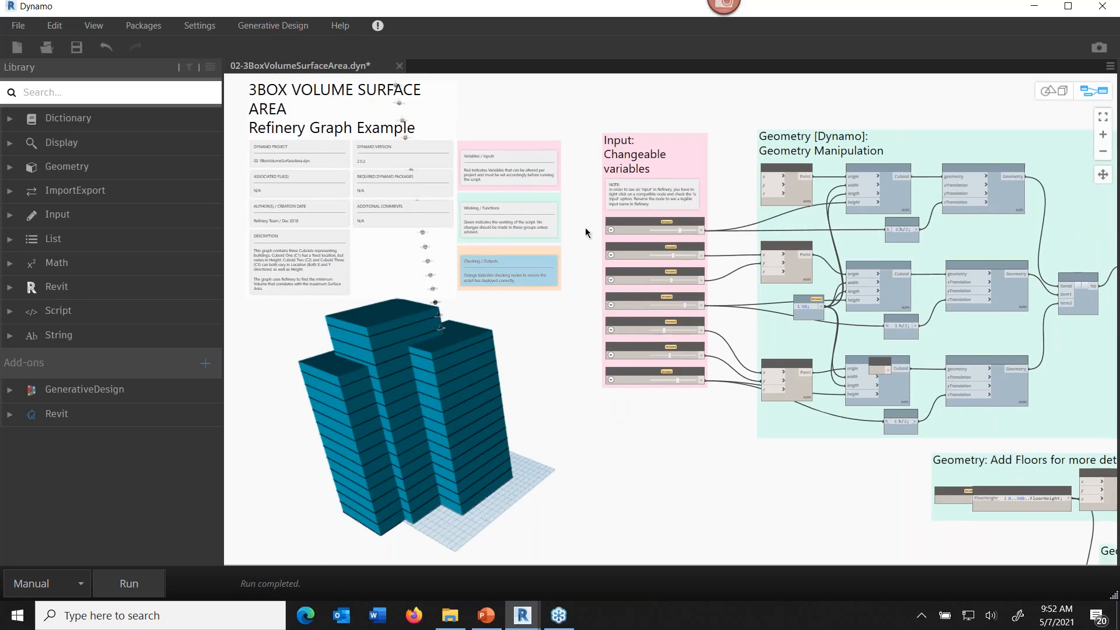
scroll(585, 232, up, 5)
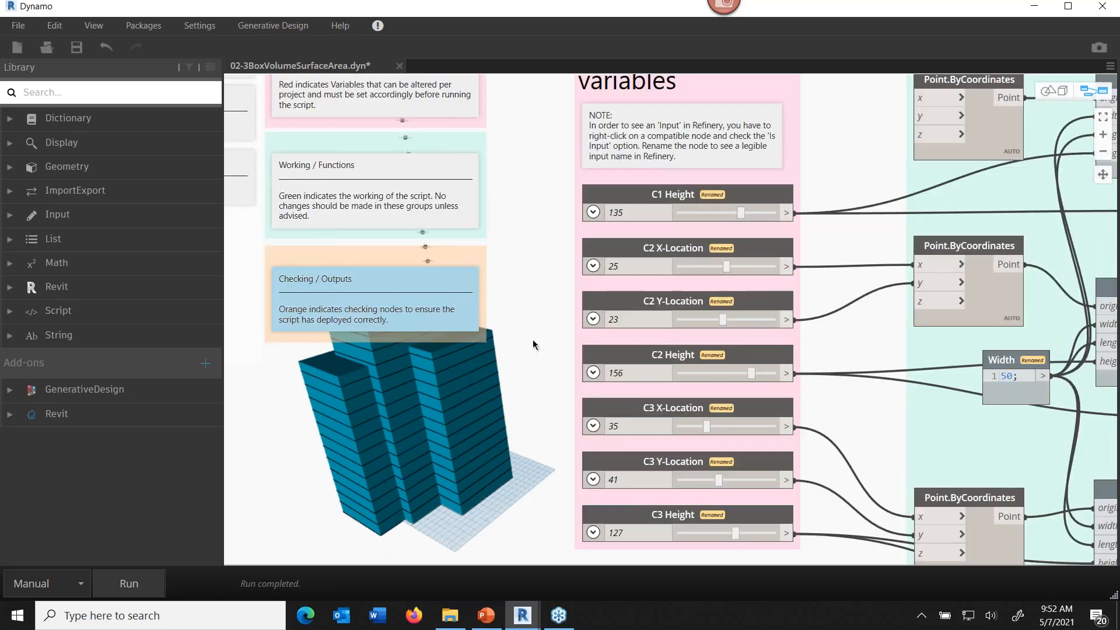
middle_drag(532, 341, 590, 306)
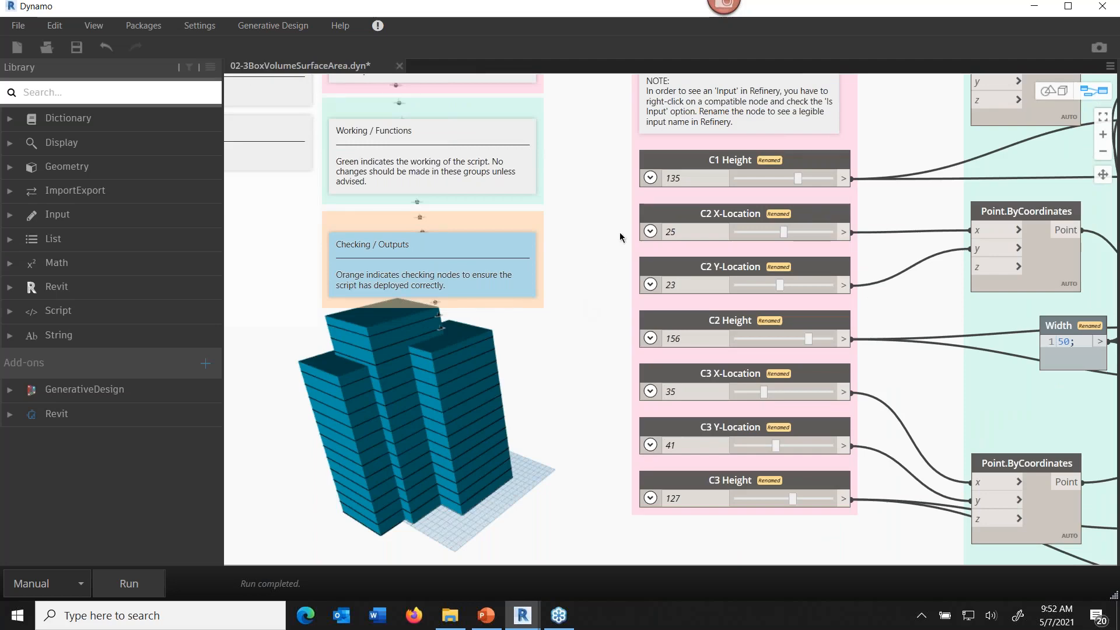
mouse_move(778, 208)
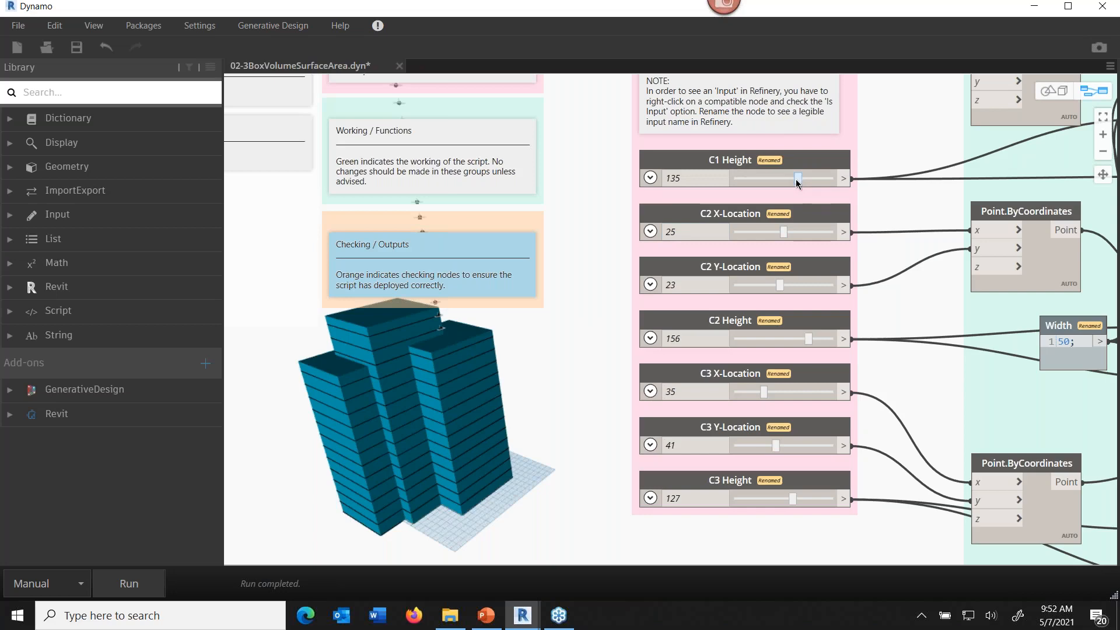
drag(797, 180, 756, 183)
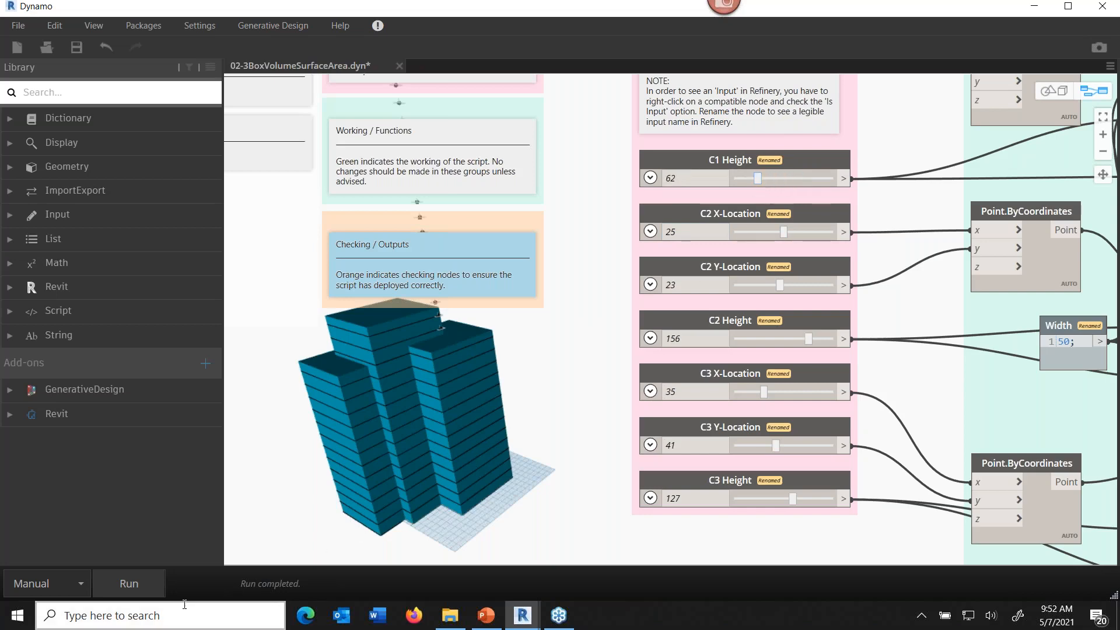
click(138, 583)
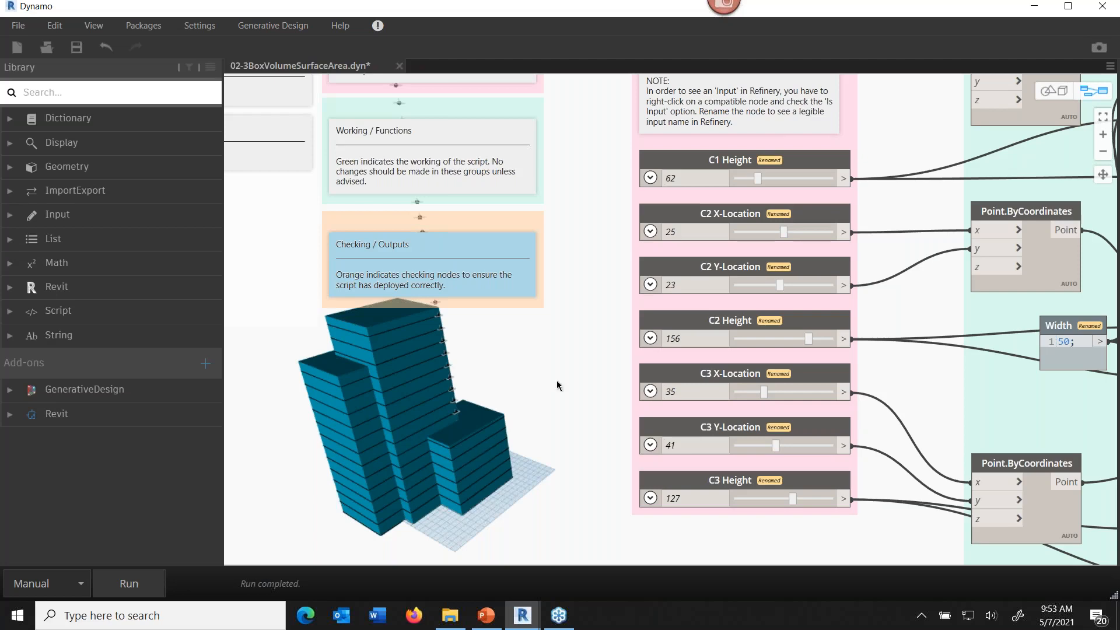
- Switch to Revit and check the properties of the building's topmost floor in the 3D view
click(1034, 10)
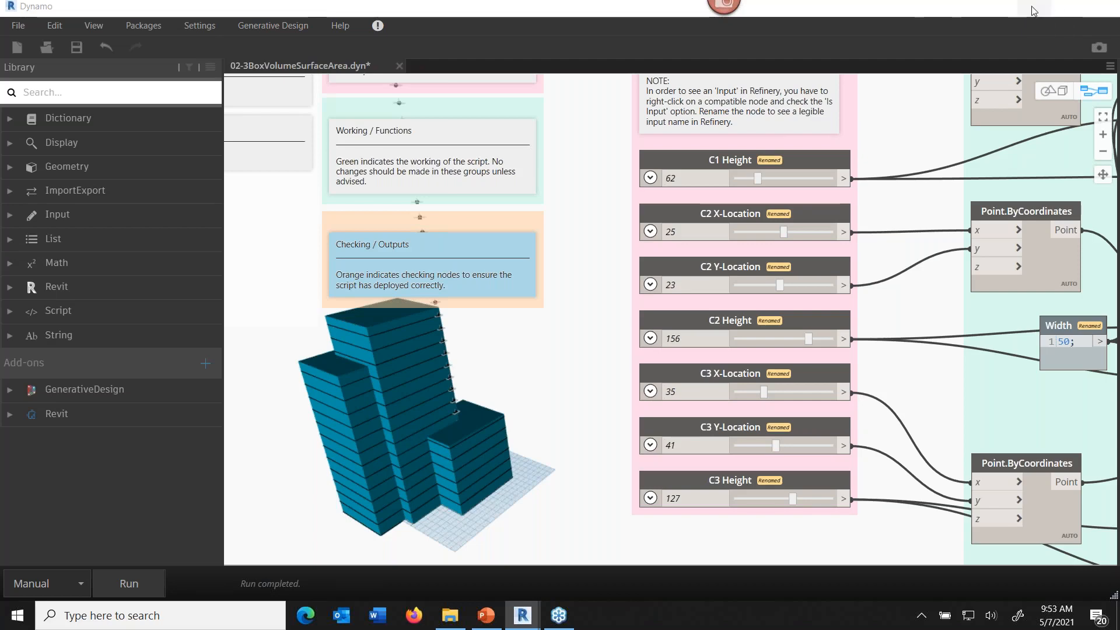
click(1033, 11)
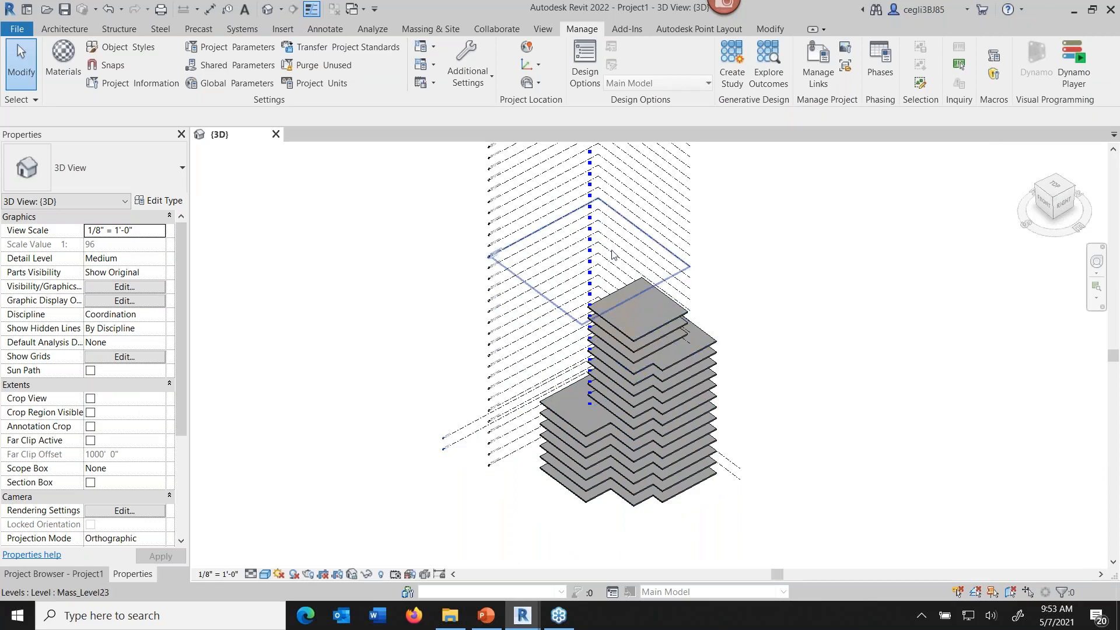
click(653, 328)
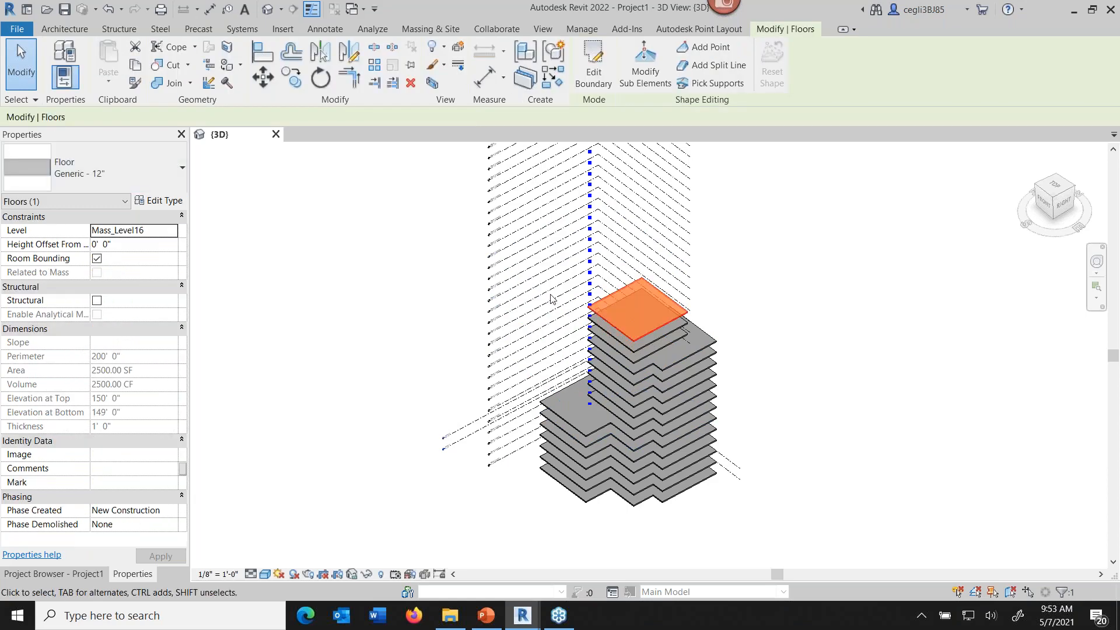
click(811, 332)
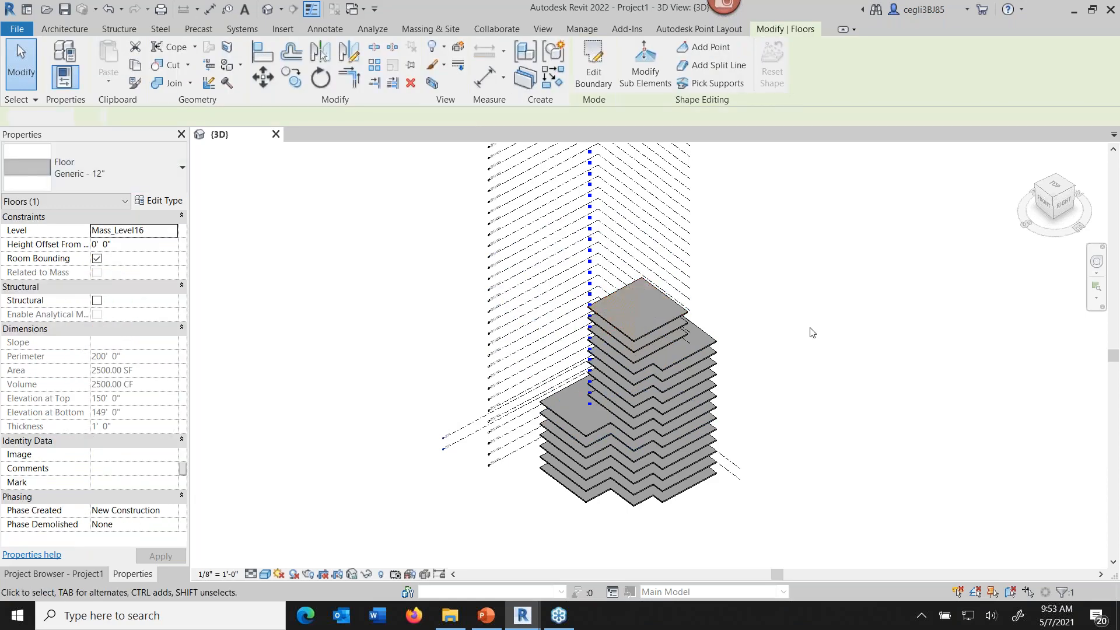
- Switch back to Dynamo, set the graph's run mode to Automatic and change the C1 Height input to 117
mouse_move(525, 623)
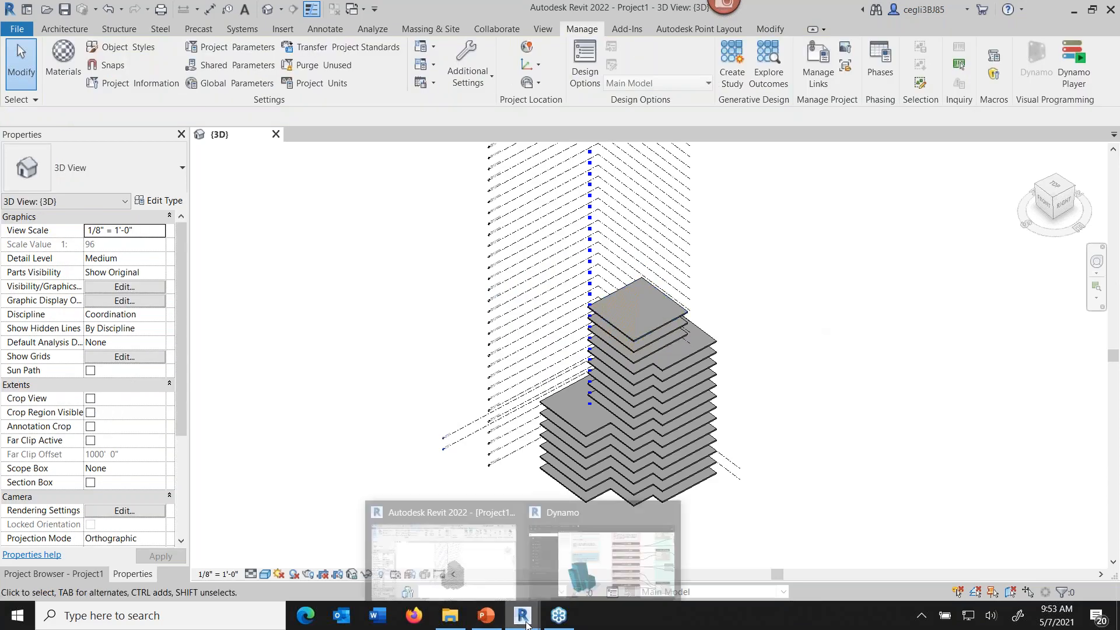
click(610, 507)
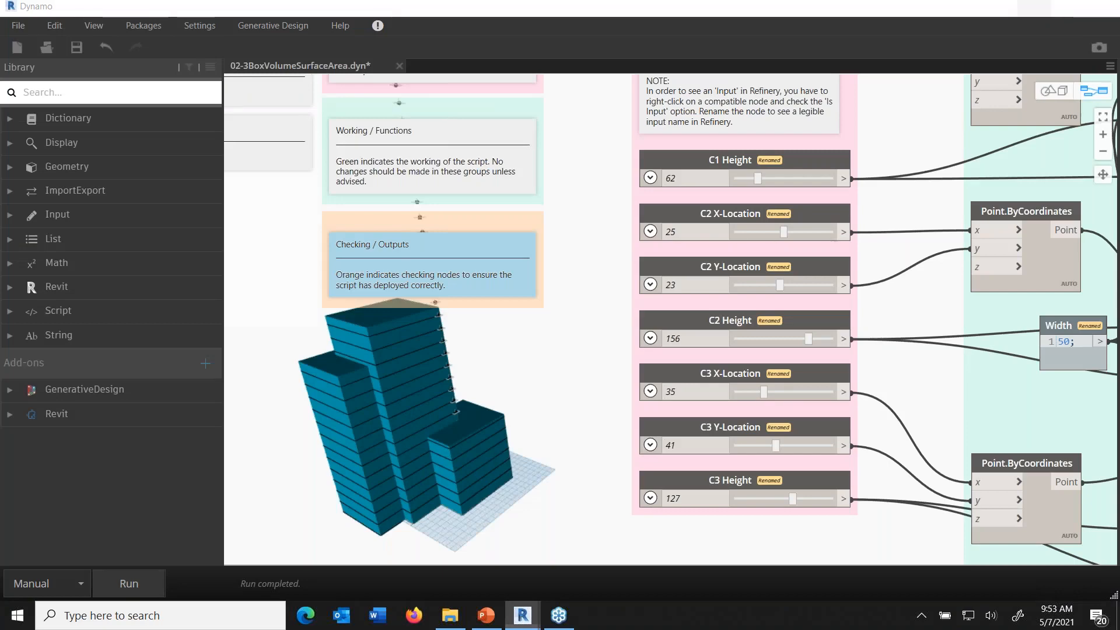
click(59, 582)
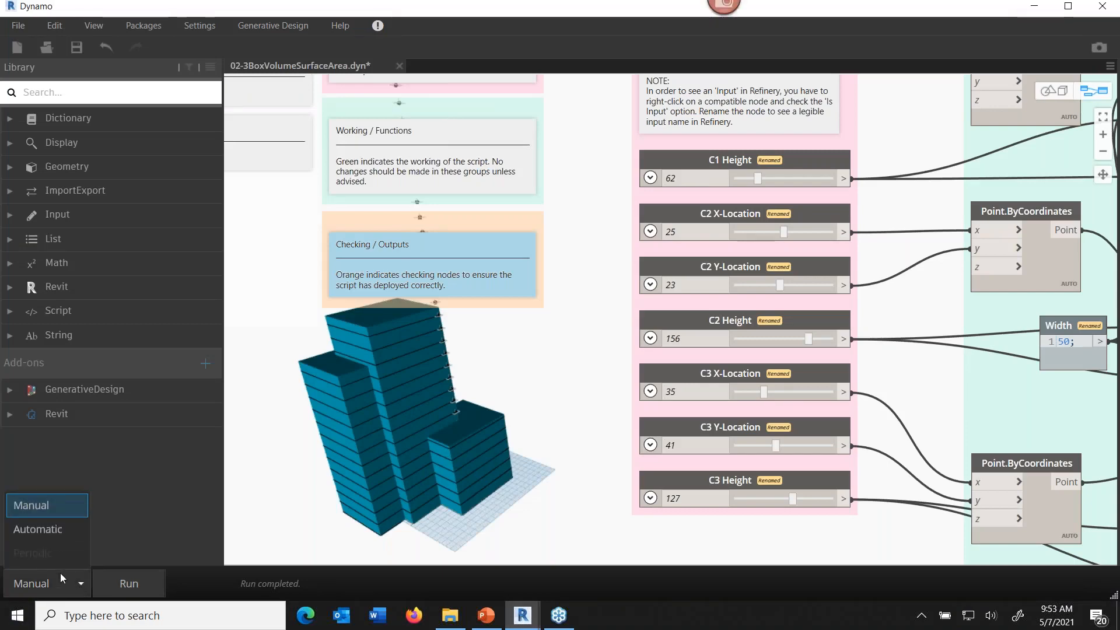
click(44, 530)
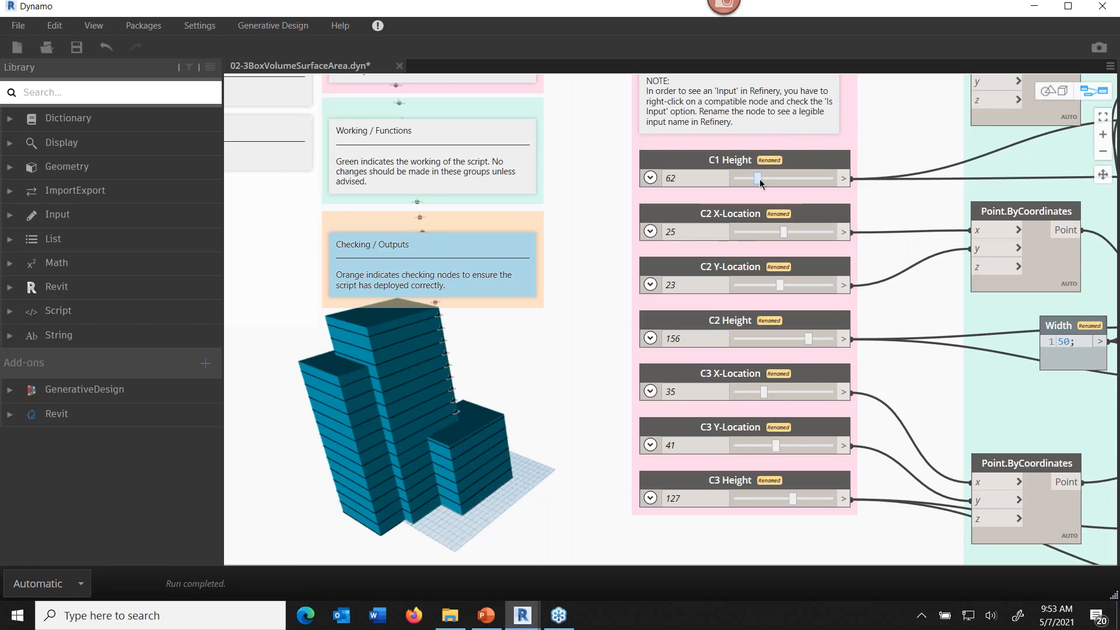
drag(761, 179, 785, 190)
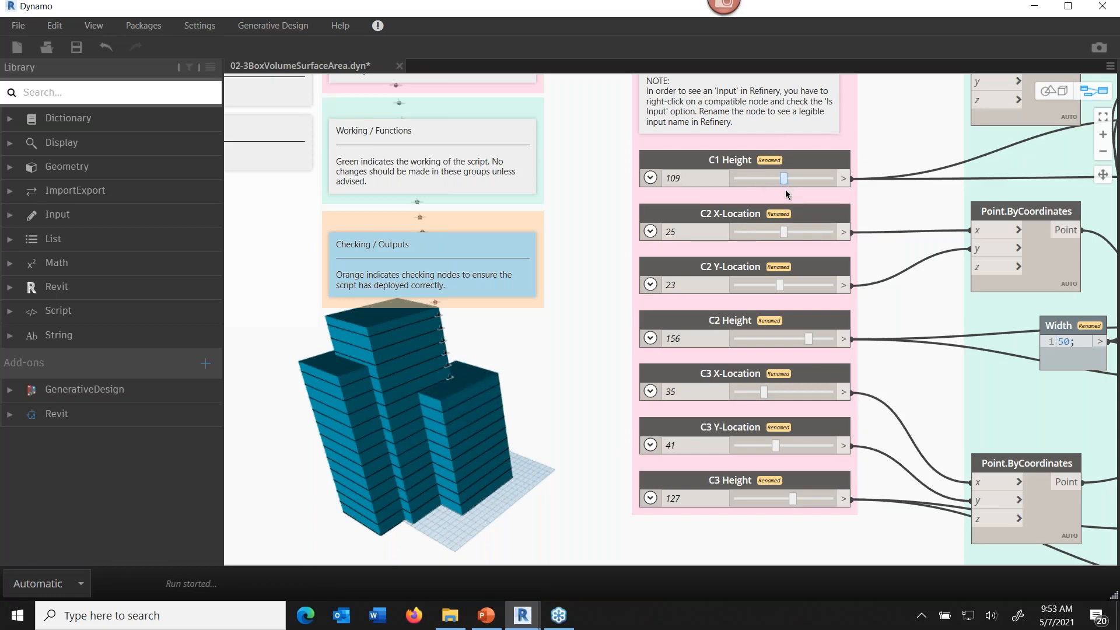
- Set the C3 Height input to 66 and the C3 X-Location input to 46
click(759, 498)
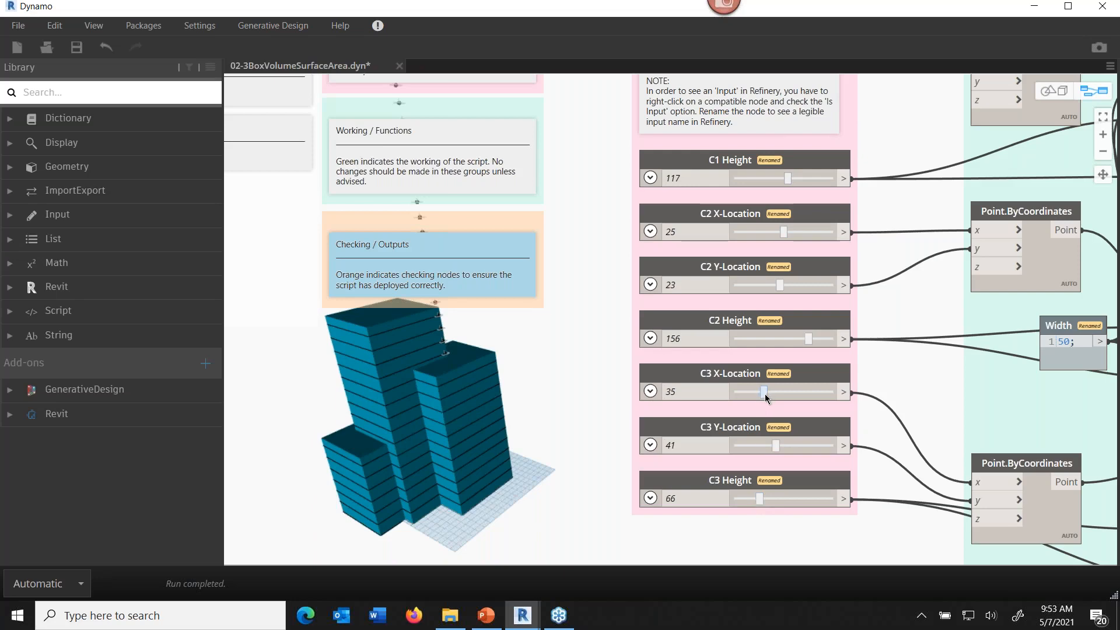
click(787, 396)
click(787, 397)
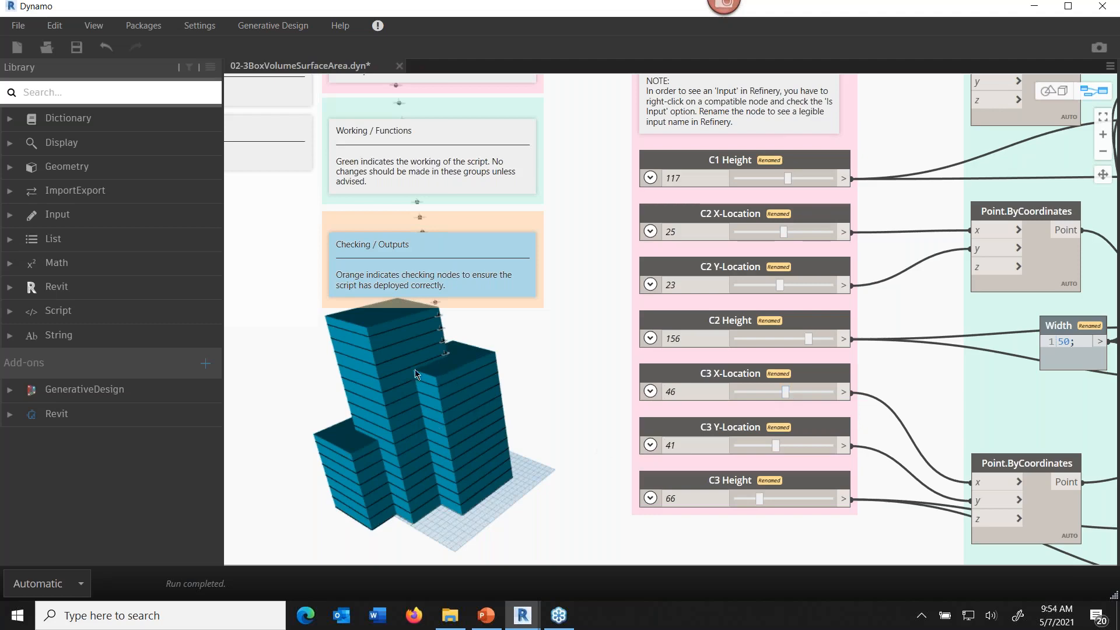
- Check the updated floors in Revit, and close Dynamo without saving the changes to the 02-3BoxVolumeSurfaceArea.dyn graph
mouse_move(522, 614)
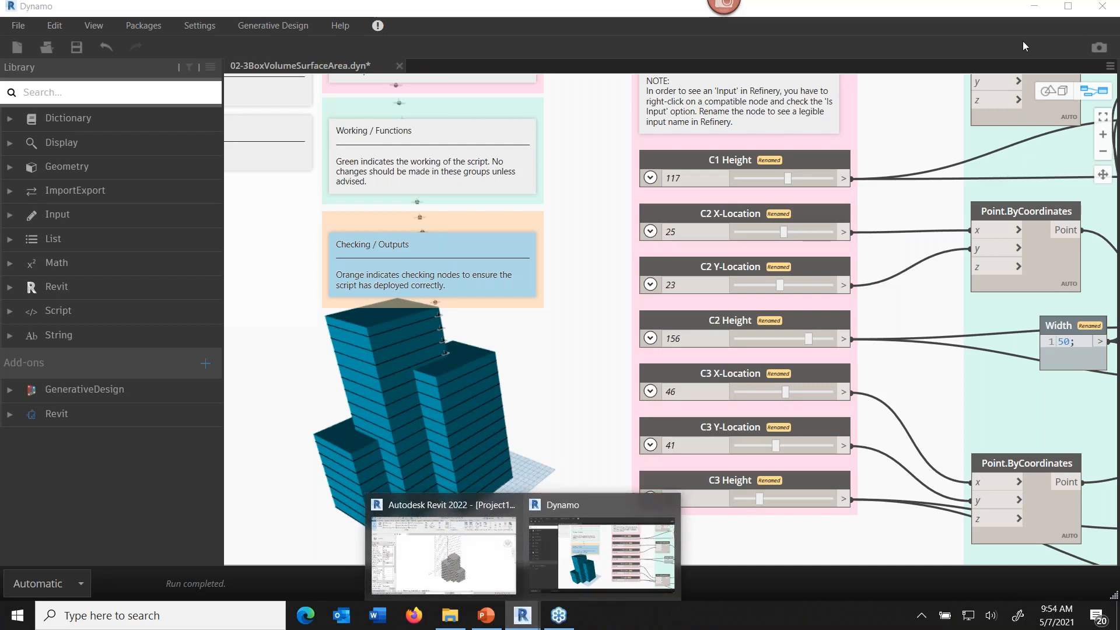
click(1034, 6)
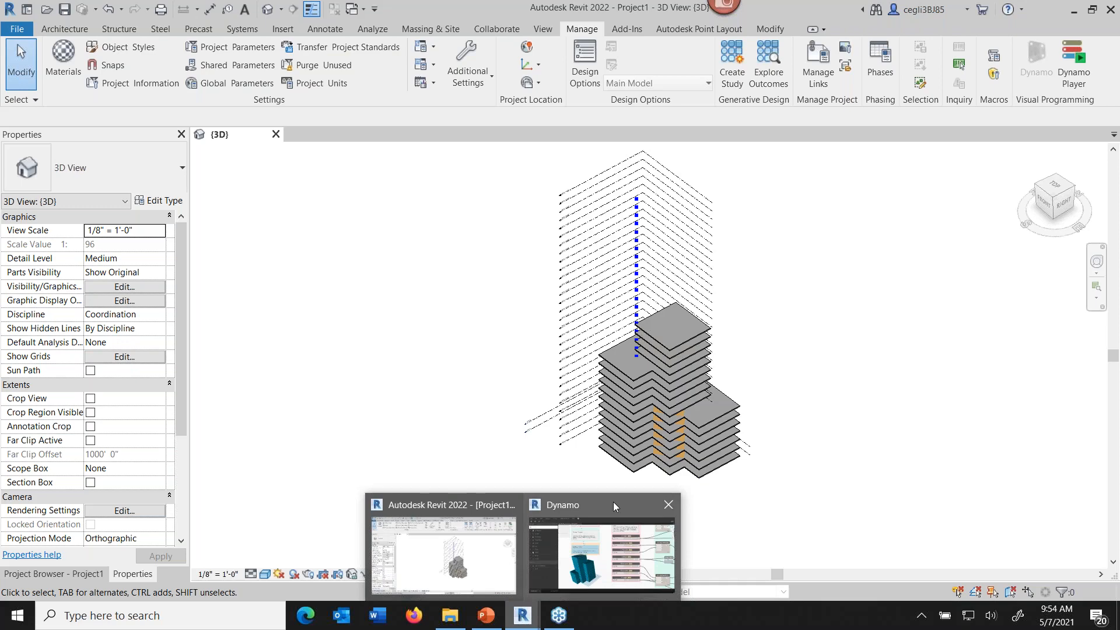
mouse_move(614, 501)
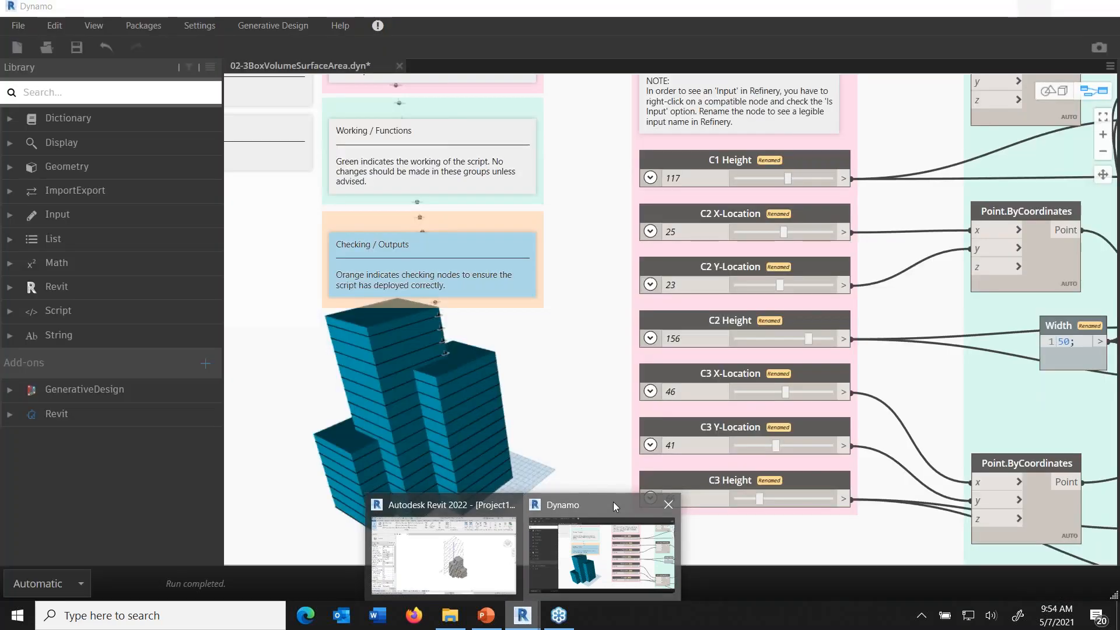
click(614, 502)
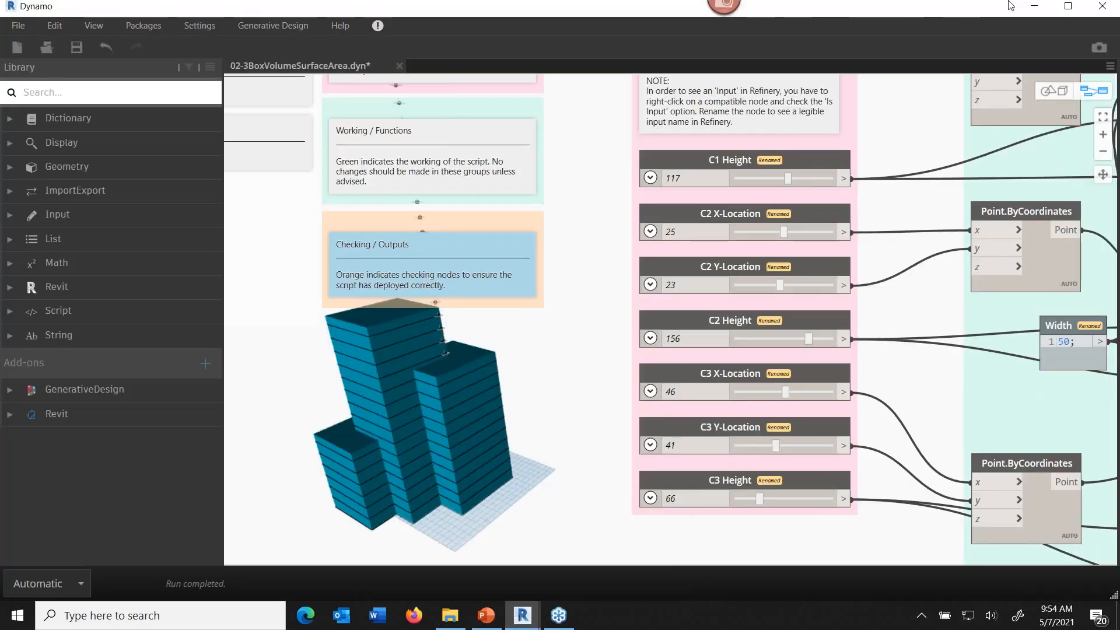
click(1102, 9)
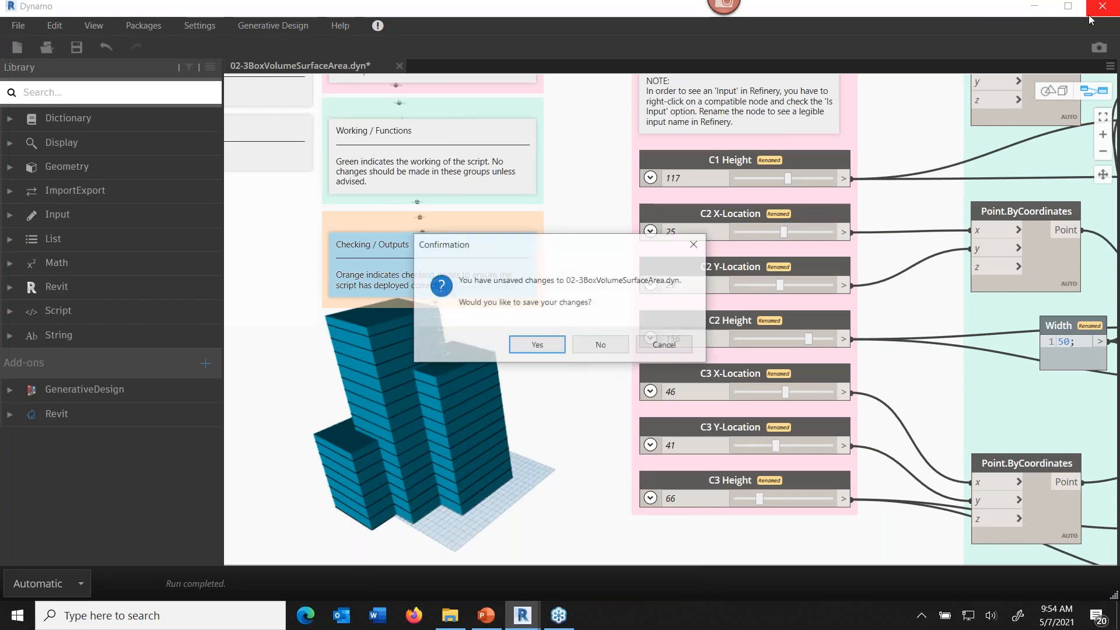
click(591, 347)
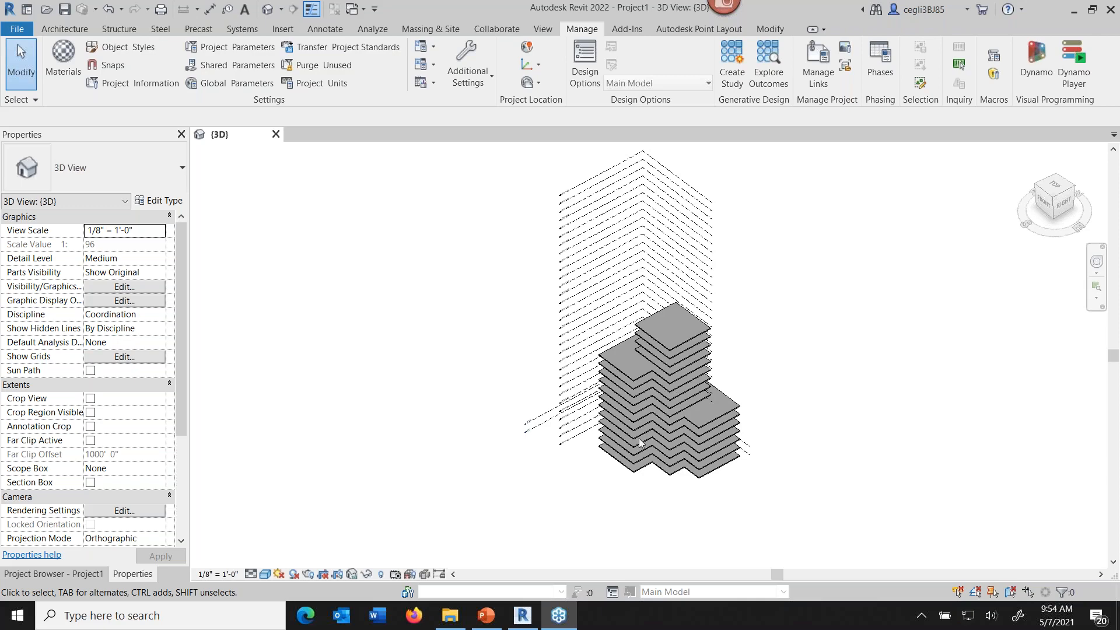
- Examine the generated floor slabs up close in the 3D view, including the properties of the floor on Mass_Level12
scroll(632, 355, up, 4)
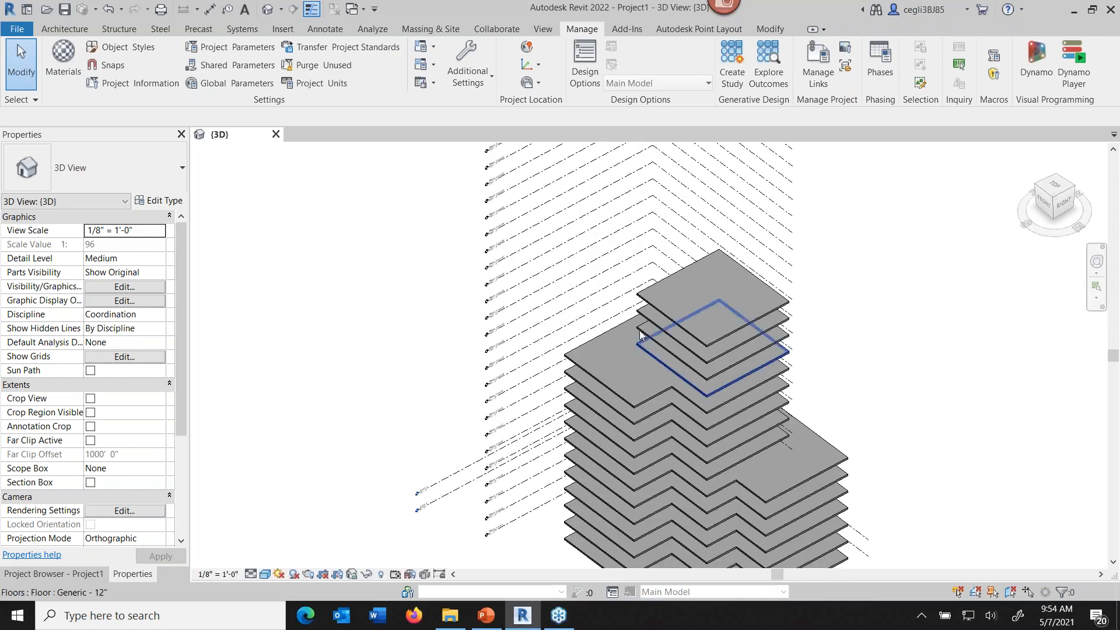
middle_drag(584, 357, 566, 293)
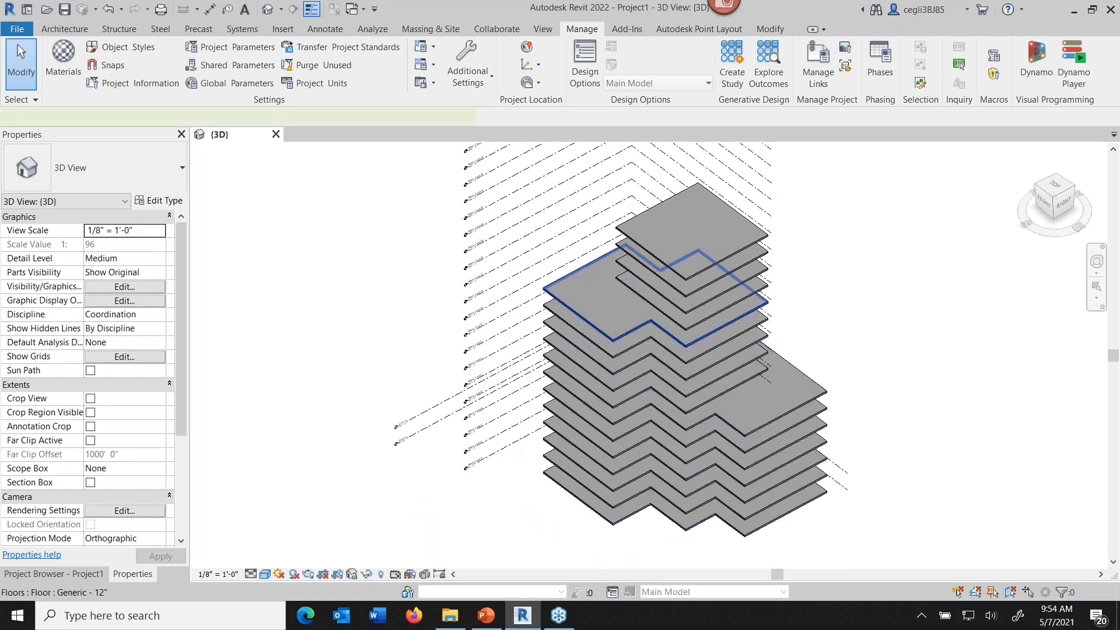
click(618, 274)
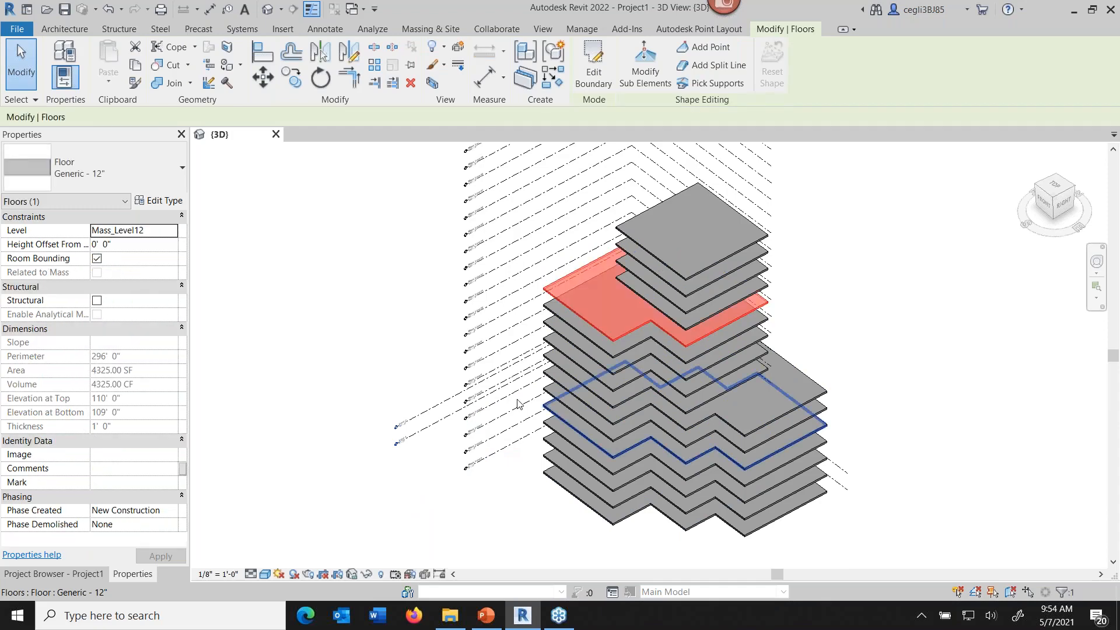
click(409, 337)
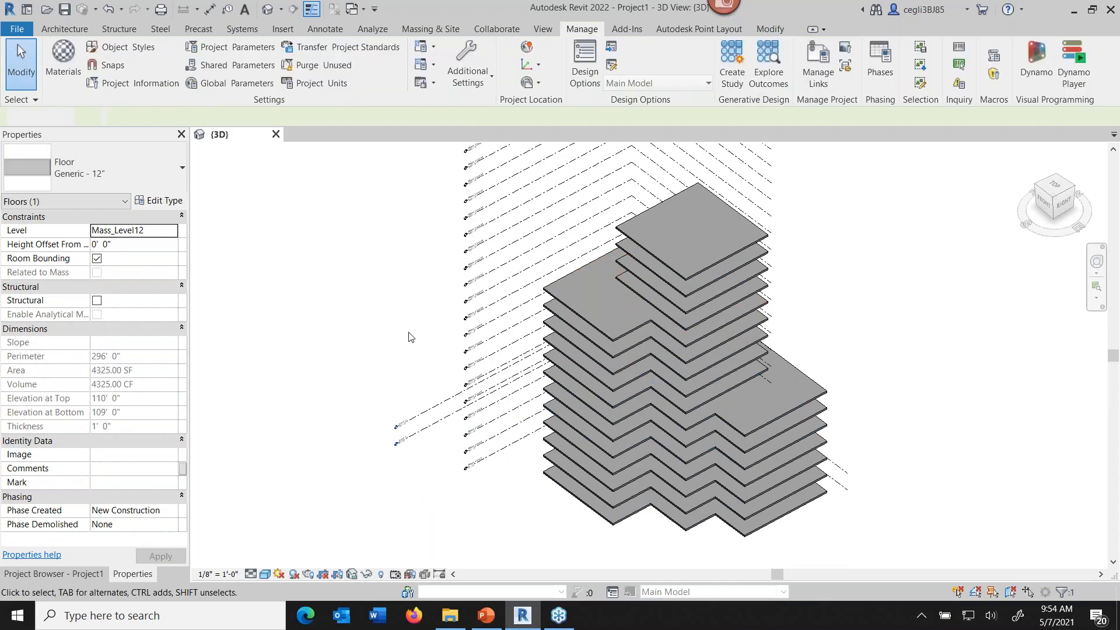
- Hide the Levels category in the 3D view, using the Mass_Level1 level as the selected element
click(488, 456)
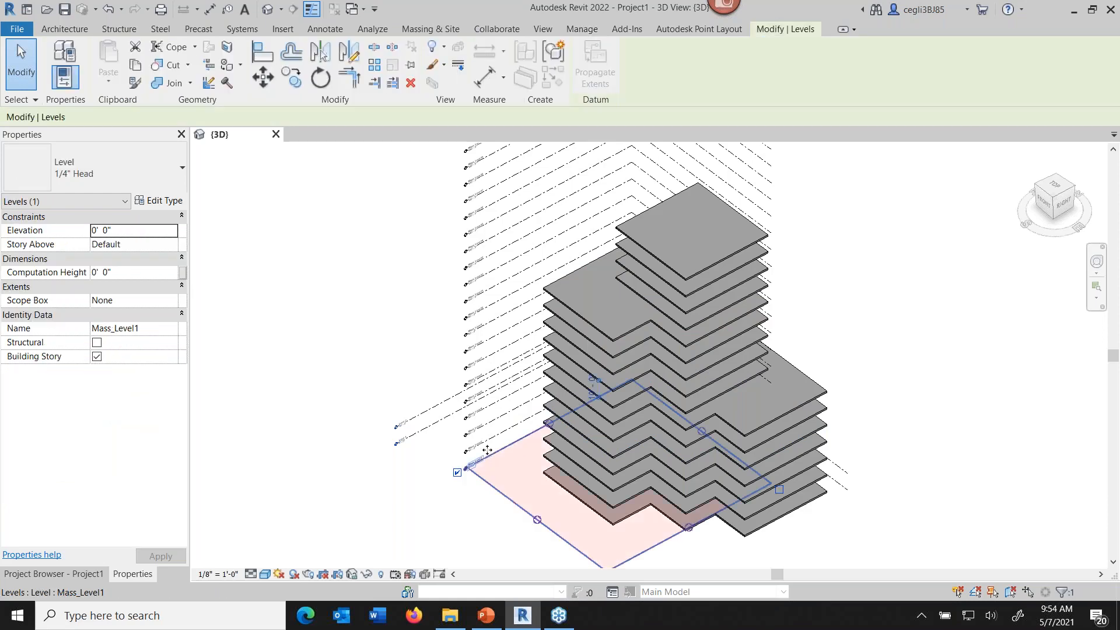
key(v)
key(h)
- Start a new wall of the Exterior Glazing curtain wall type, created by picking existing lines or edges
click(65, 28)
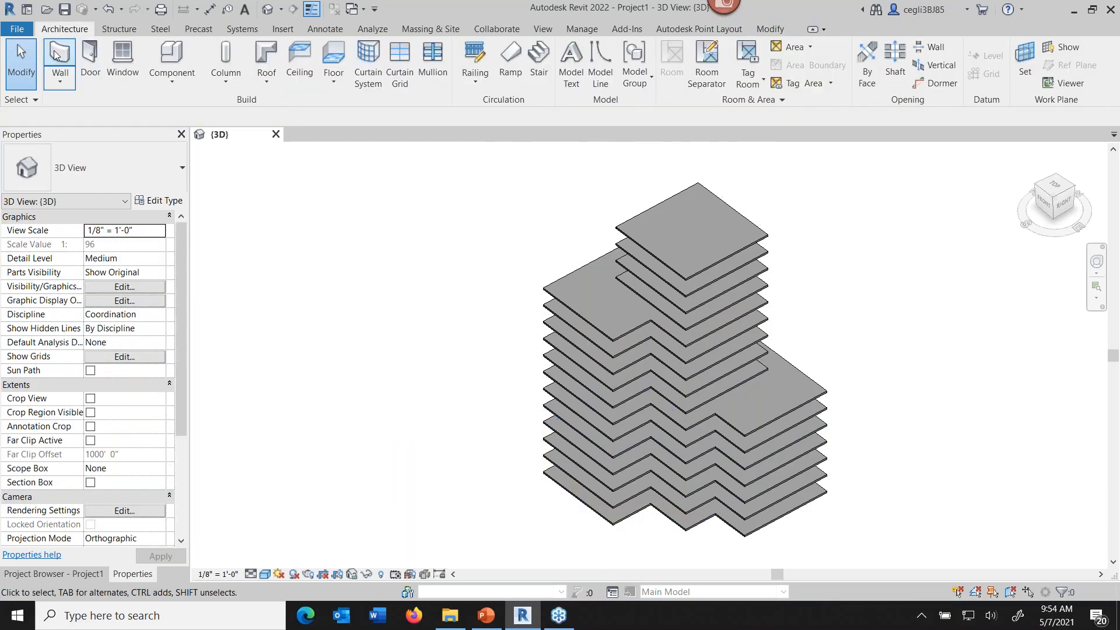
click(56, 55)
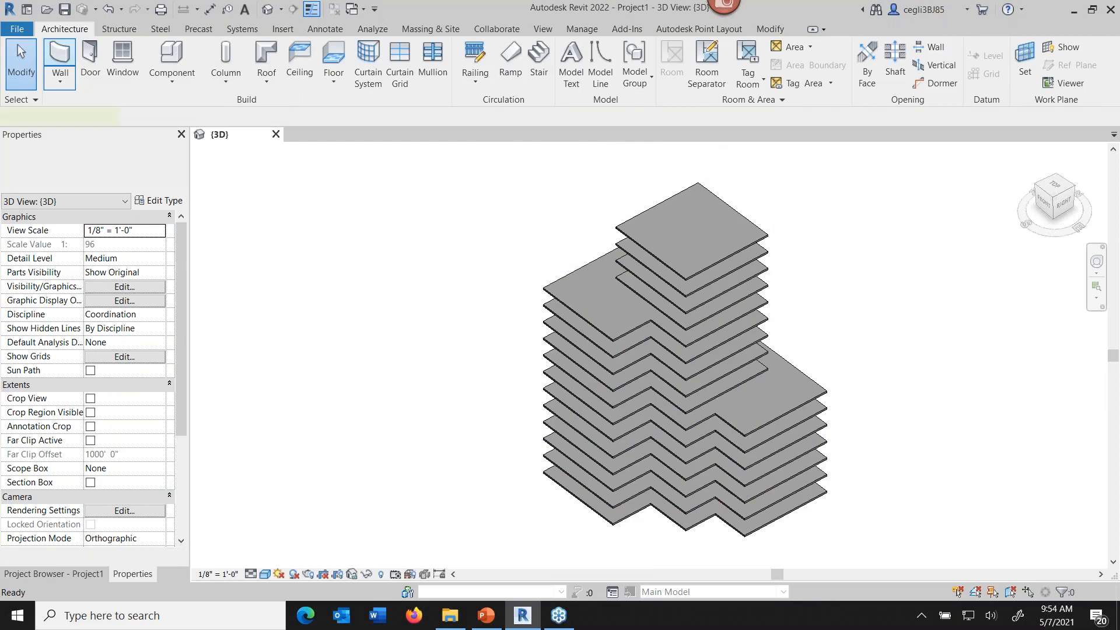
click(93, 168)
scroll(189, 350, down, 3)
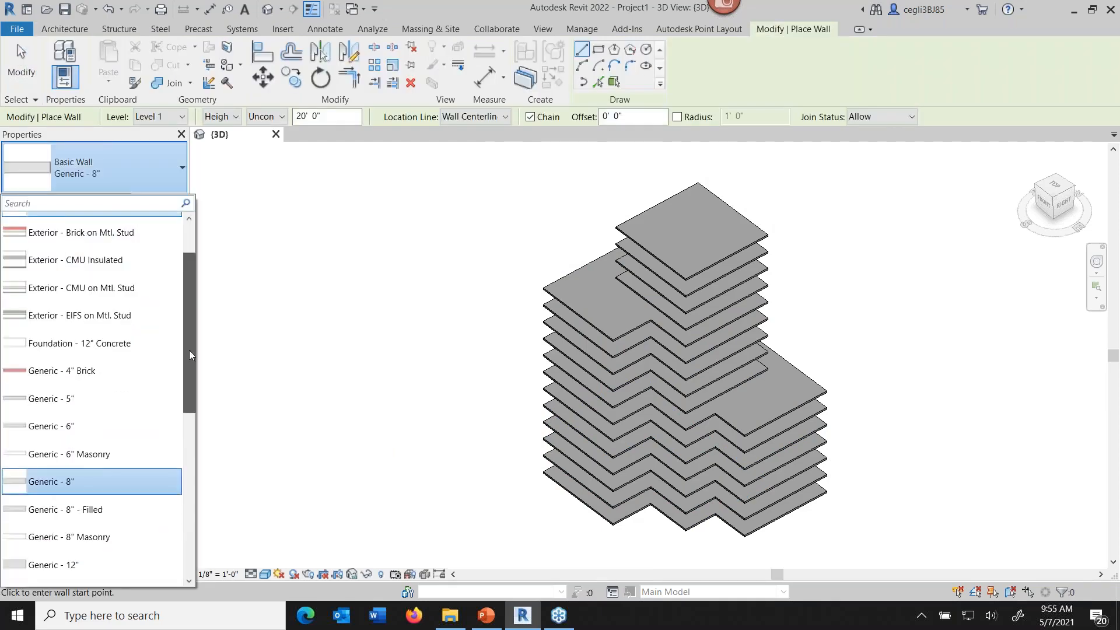
scroll(183, 389, down, 4)
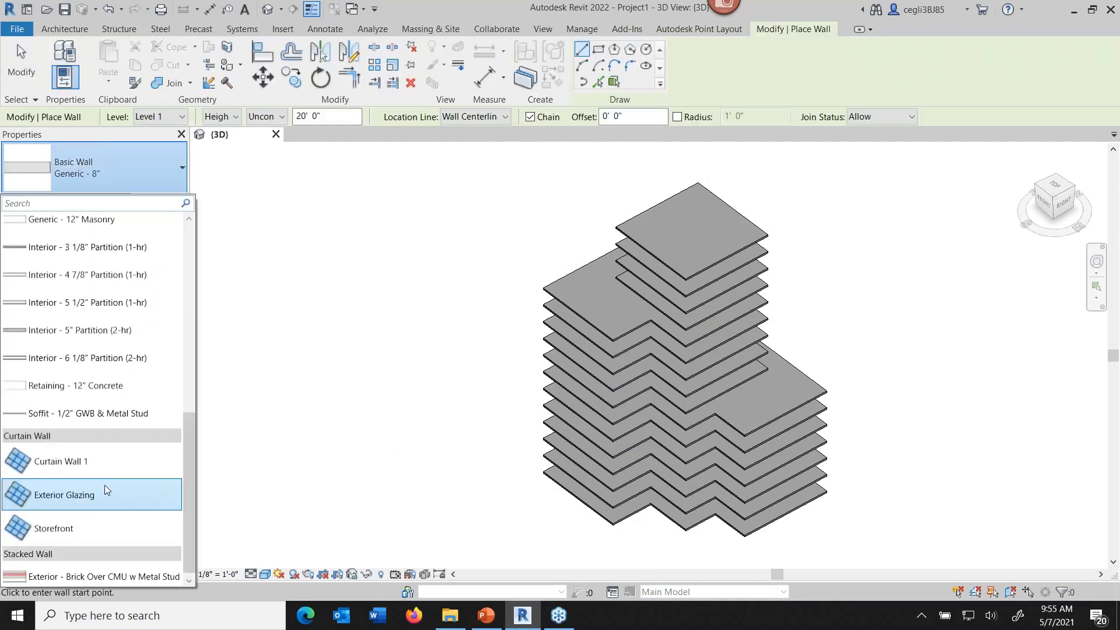
click(84, 495)
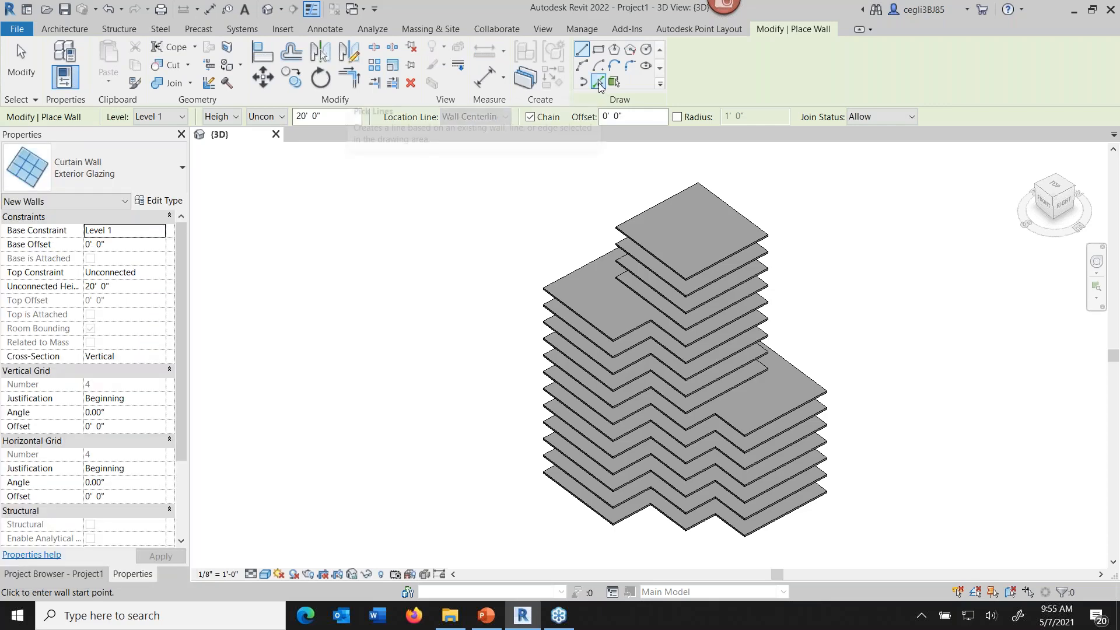
click(599, 82)
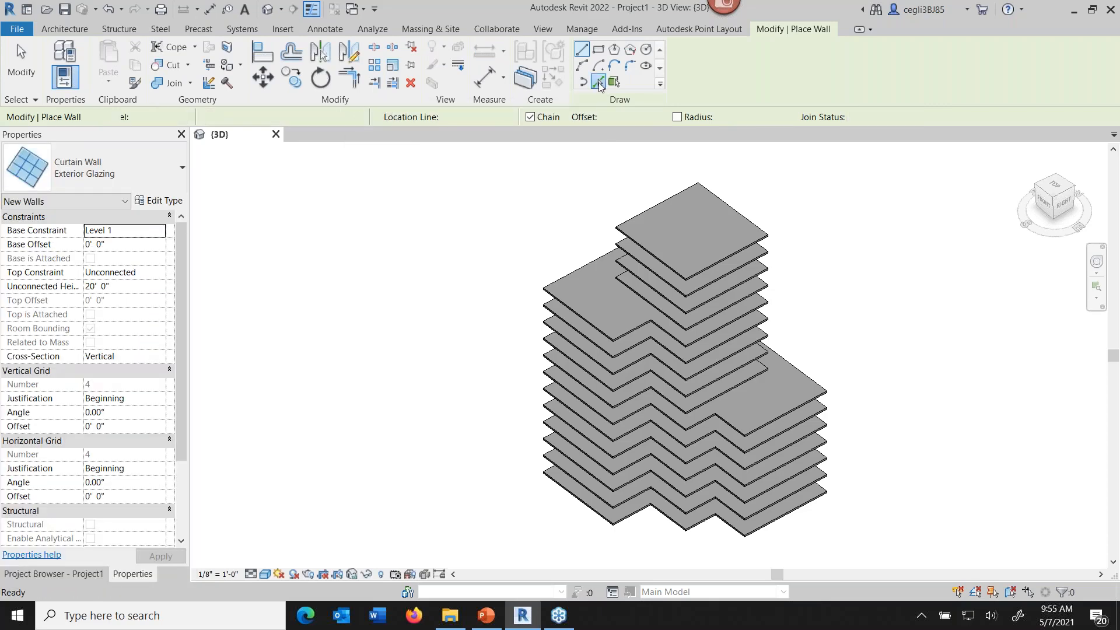
- Set the new wall's base constraint to Mass_Level1 and its top constraint to the mass level 110' above
click(129, 230)
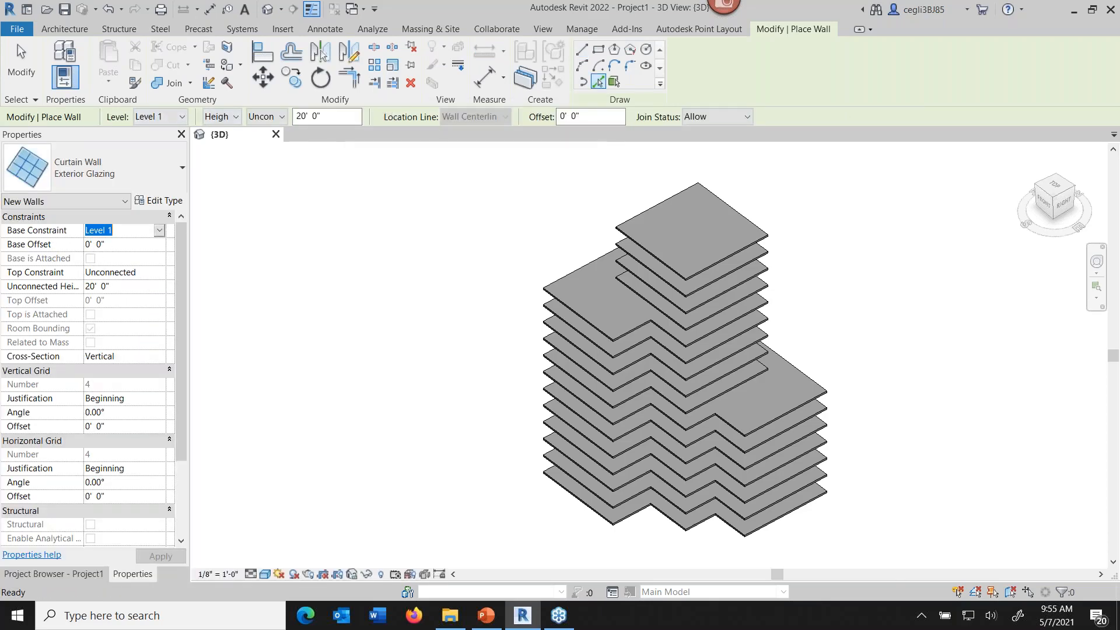
click(159, 230)
click(109, 257)
click(138, 274)
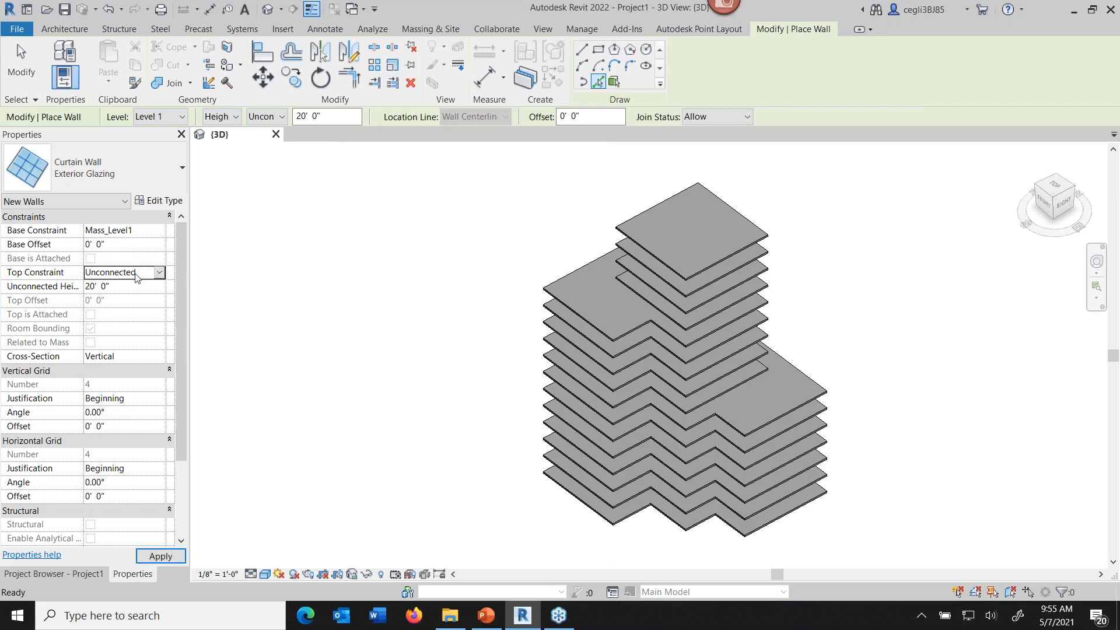
click(159, 272)
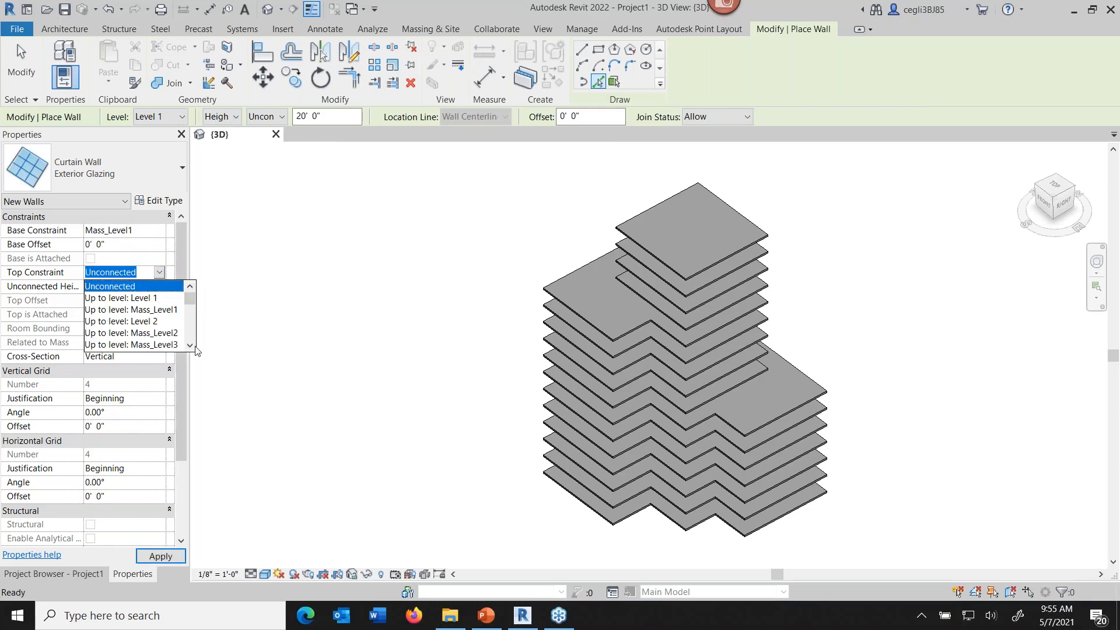
scroll(187, 331, down, 4)
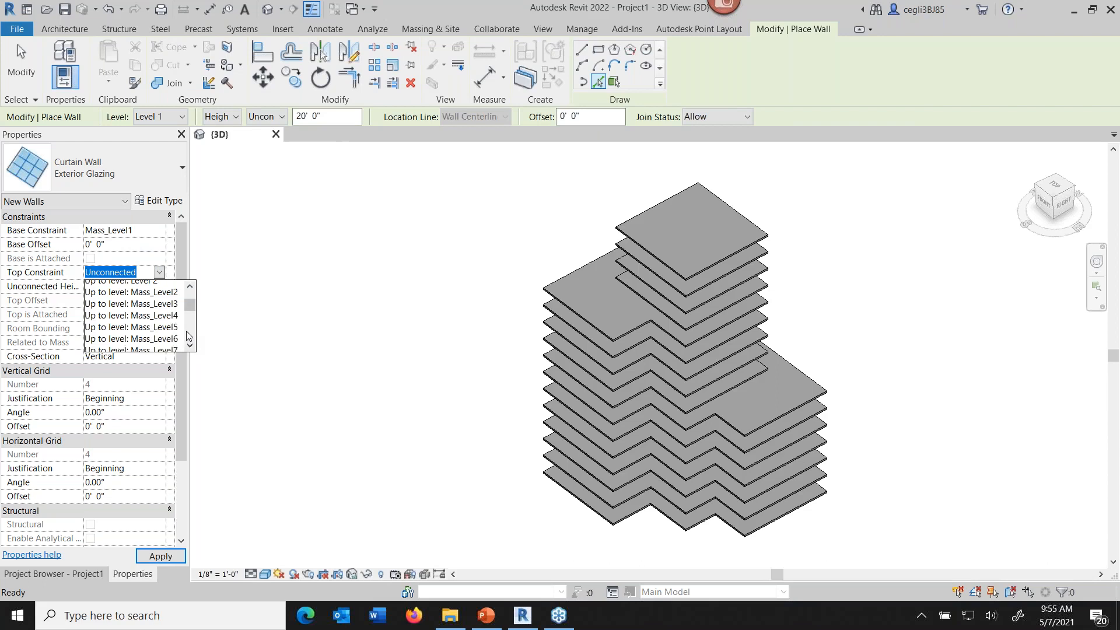
click(153, 333)
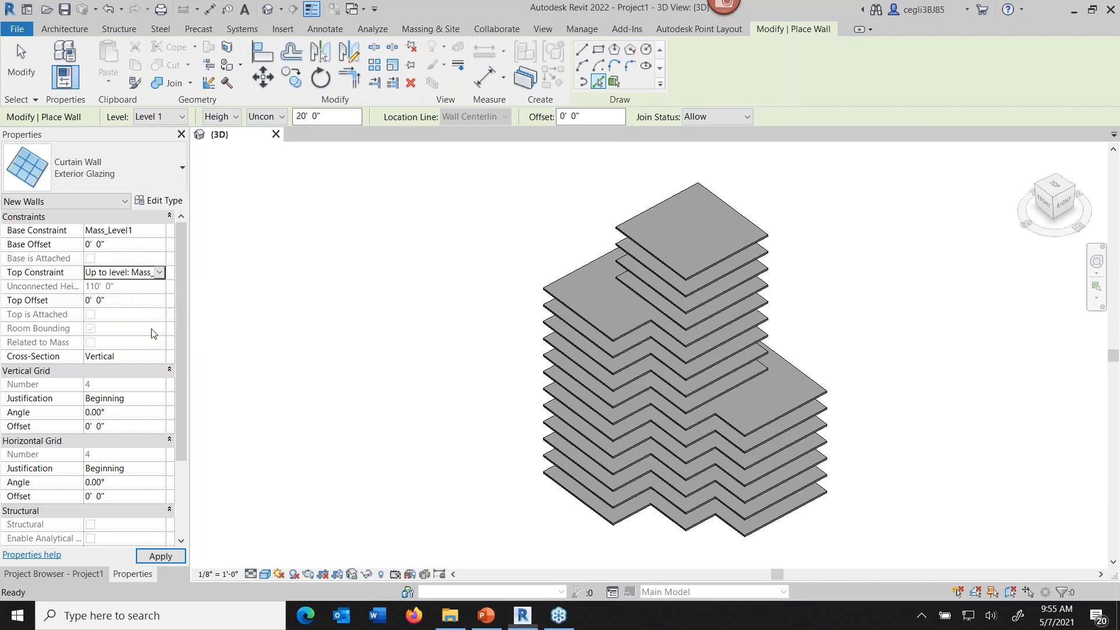
- Place Exterior Glazing curtain walls on four adjoining edges of the lowest floor slab, then end wall placement
click(569, 498)
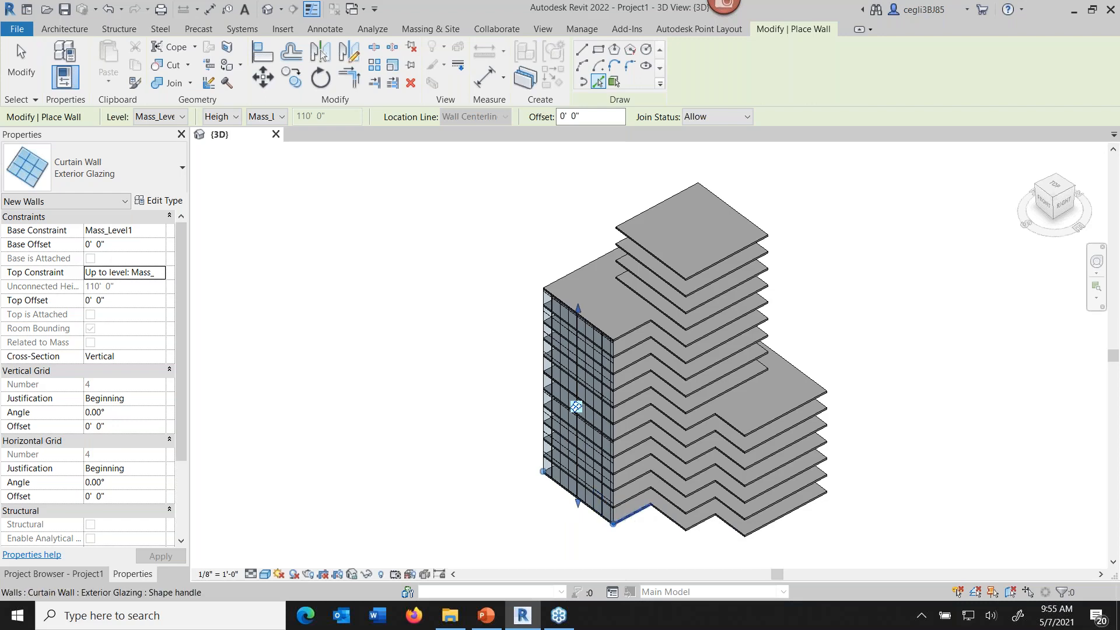
click(629, 514)
click(662, 514)
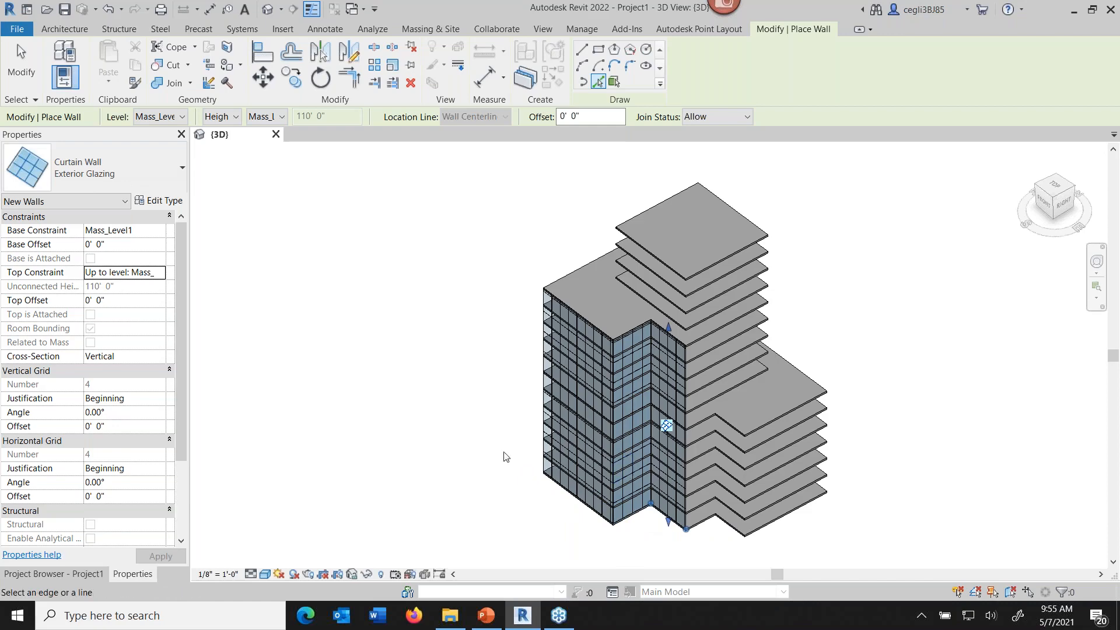
shift+middle_drag(510, 445, 736, 466)
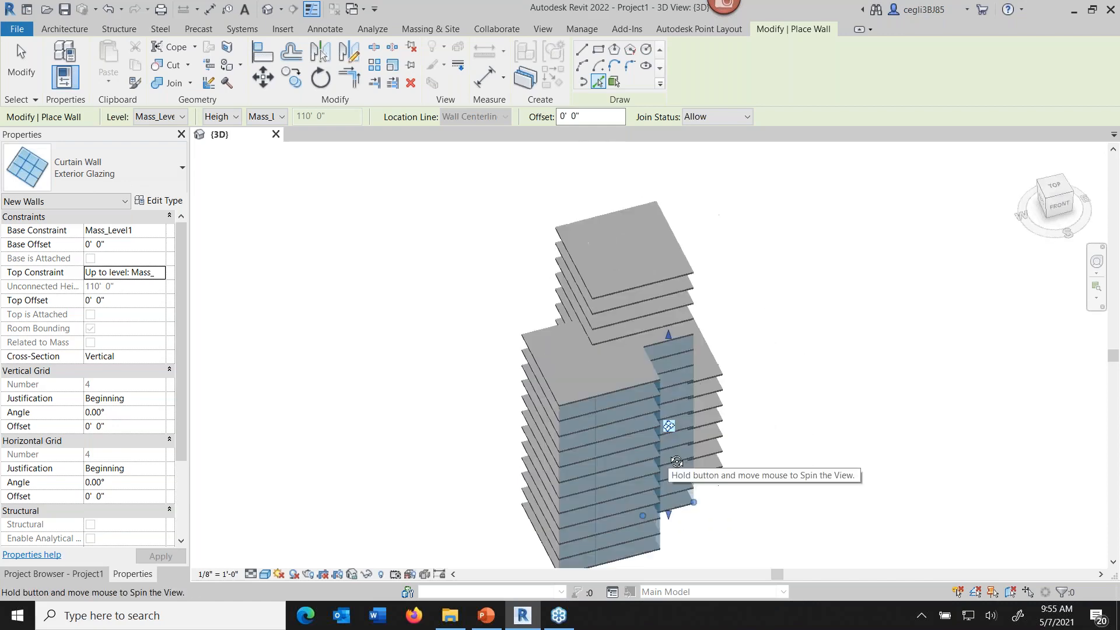
click(668, 426)
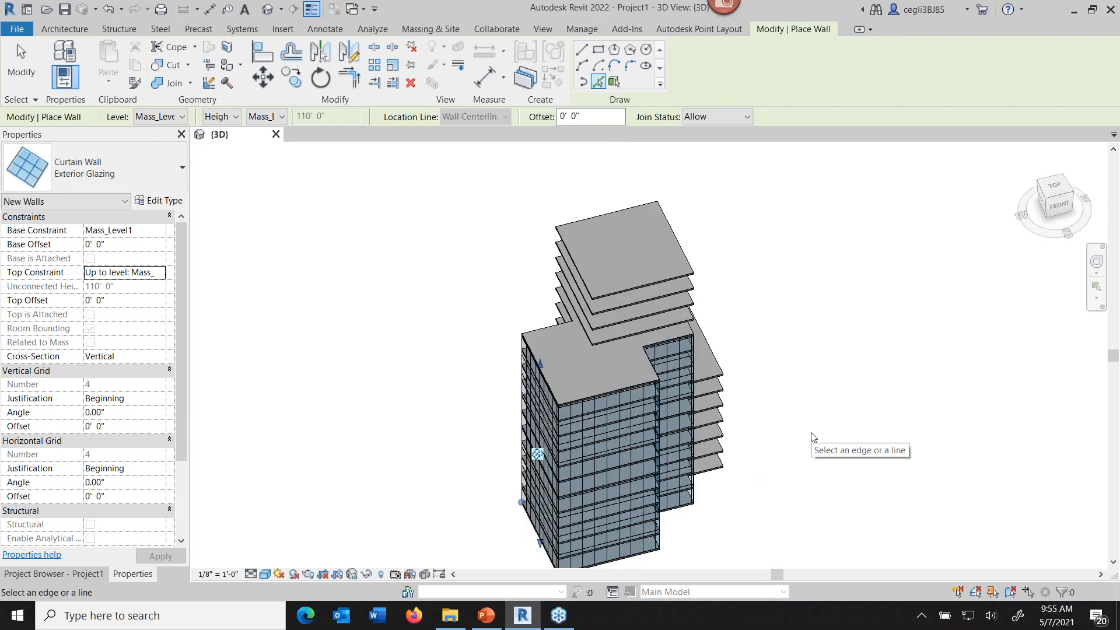
scroll(798, 455, up, 2)
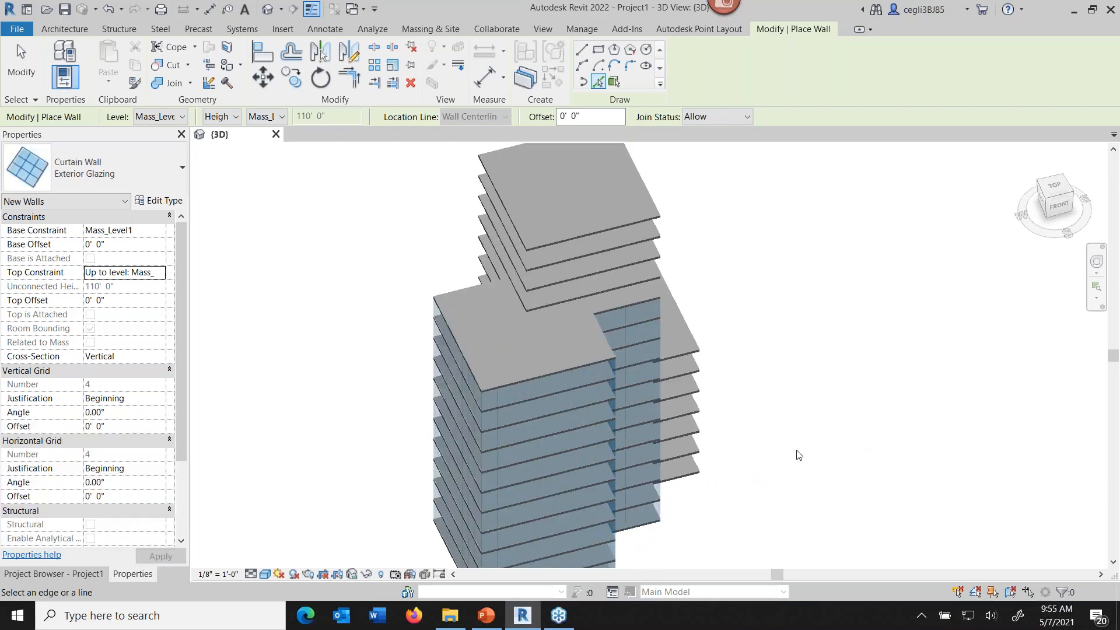
middle_drag(793, 452, 851, 368)
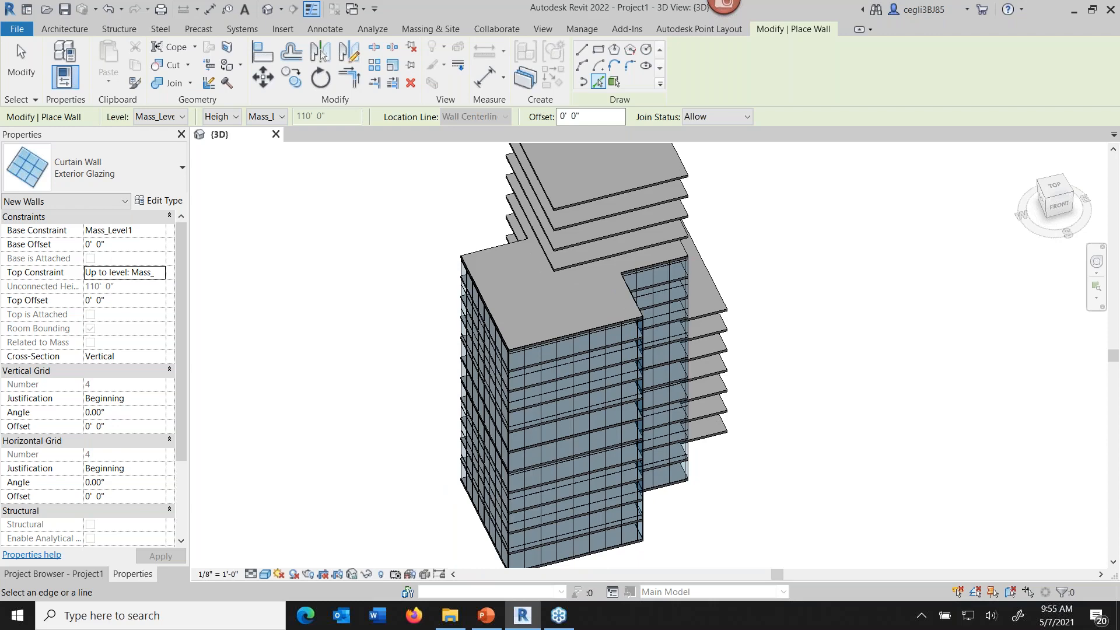
scroll(852, 369, down, 4)
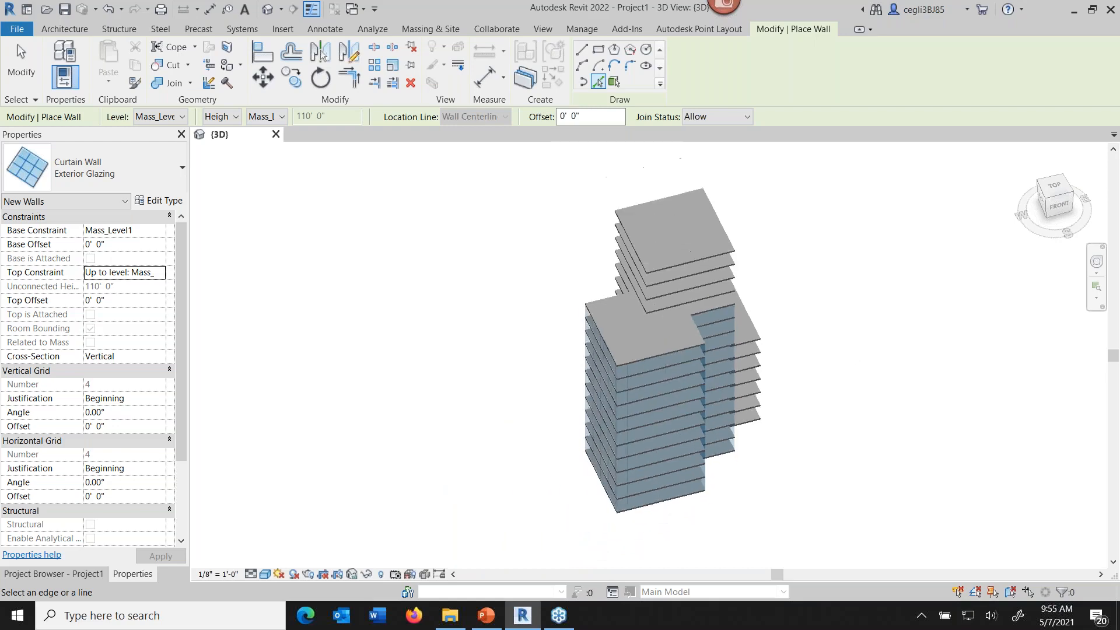
middle_drag(855, 365, 792, 355)
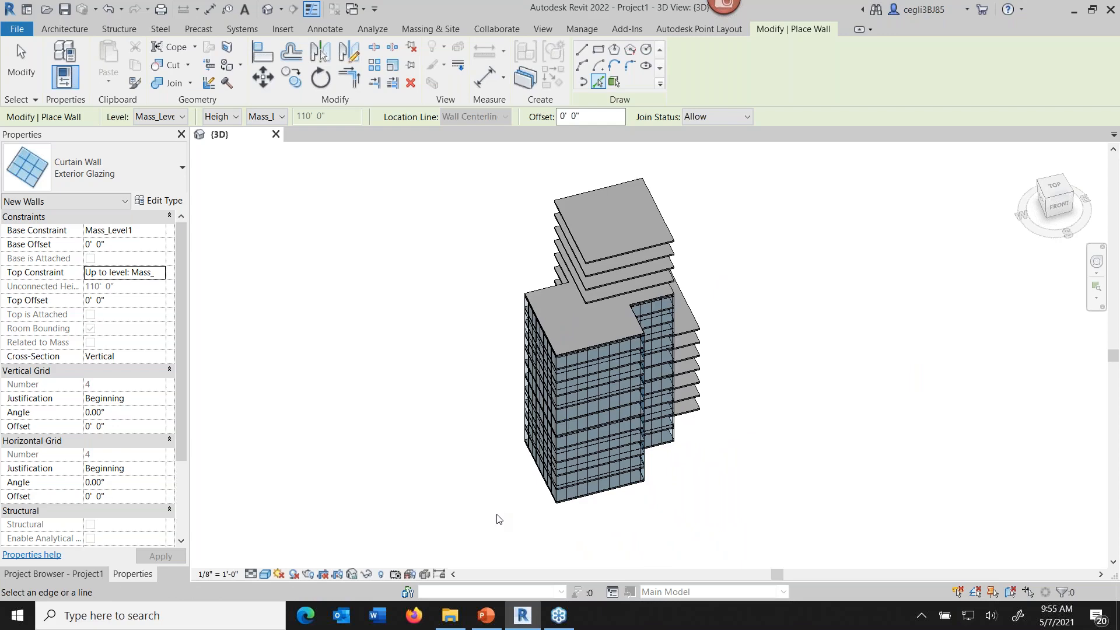
key(Escape)
key(Escape)
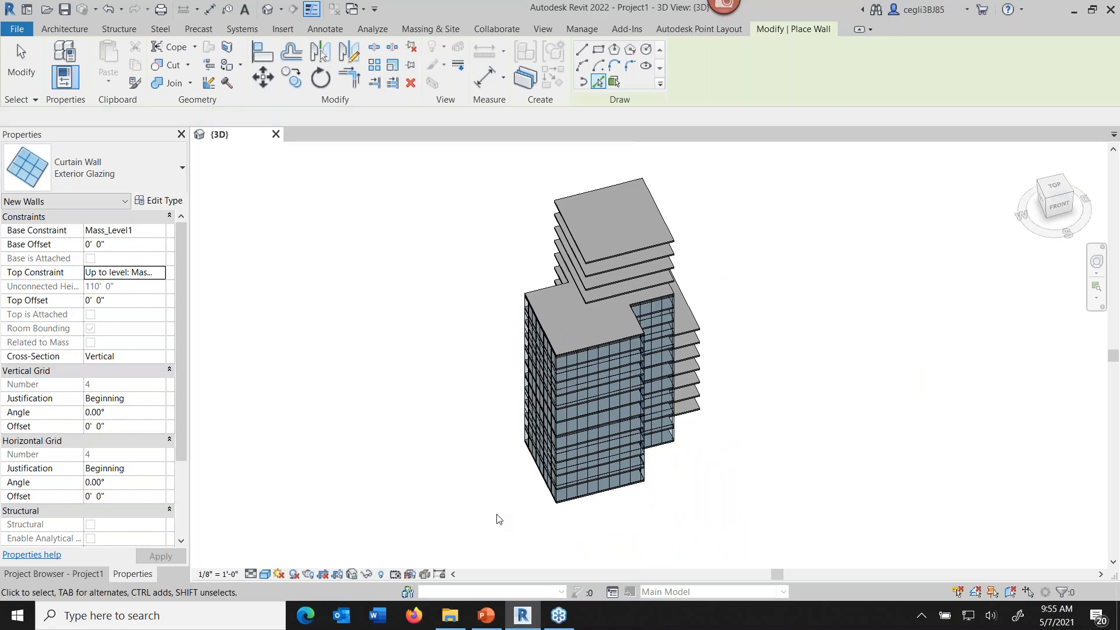
key(Escape)
- Move the whole building, including all floors and curtain walls, horizontally toward the front of the 3D view
drag(830, 166, 424, 512)
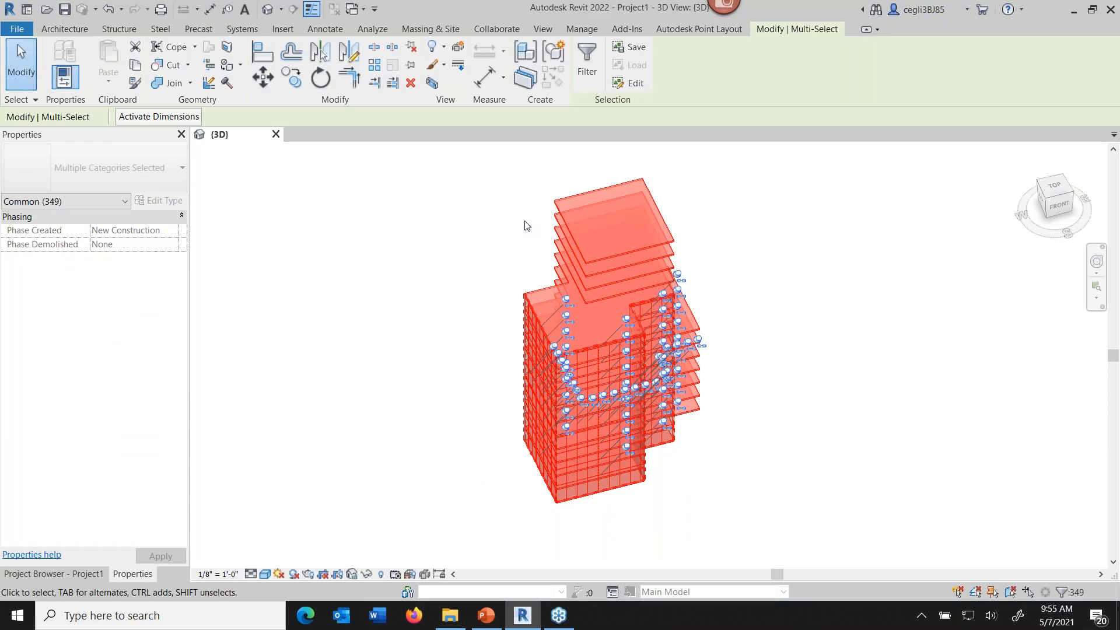
click(263, 77)
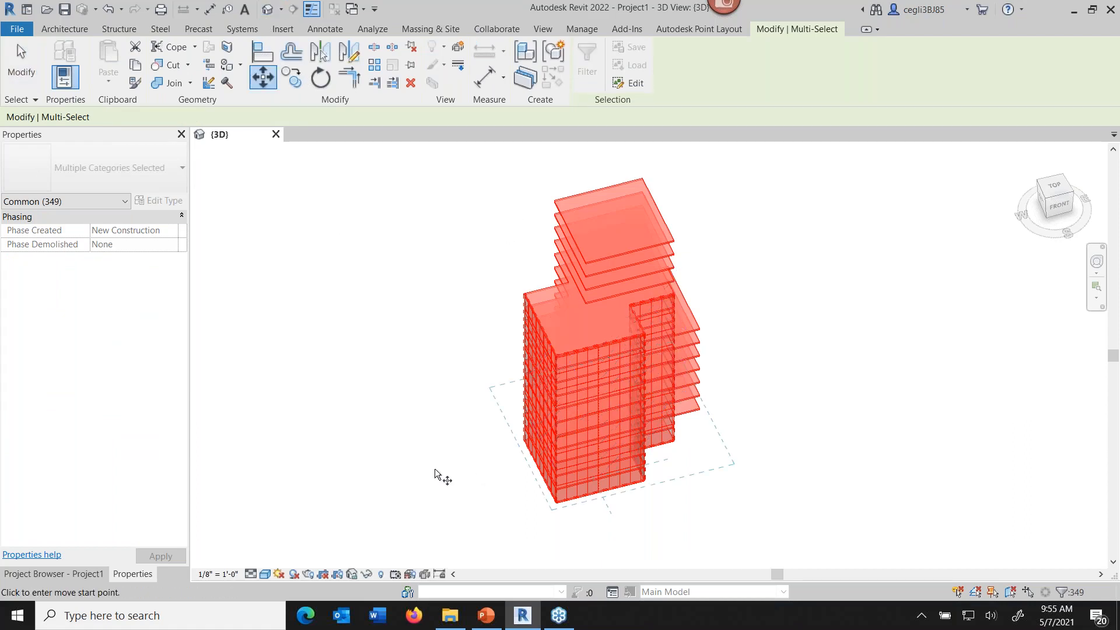
click(310, 203)
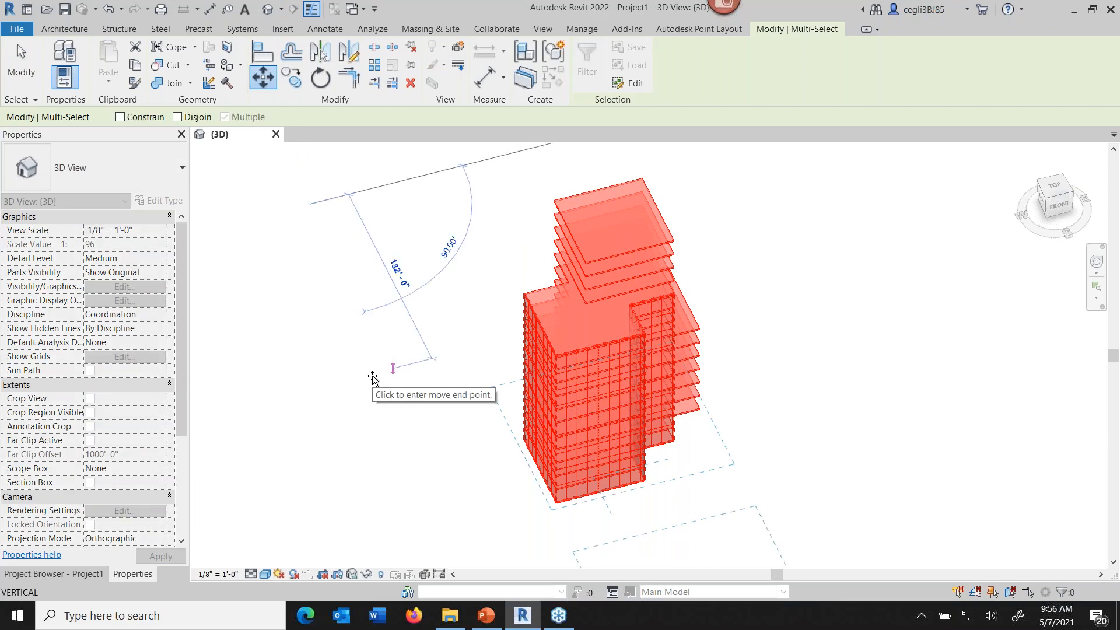
shift+click(461, 557)
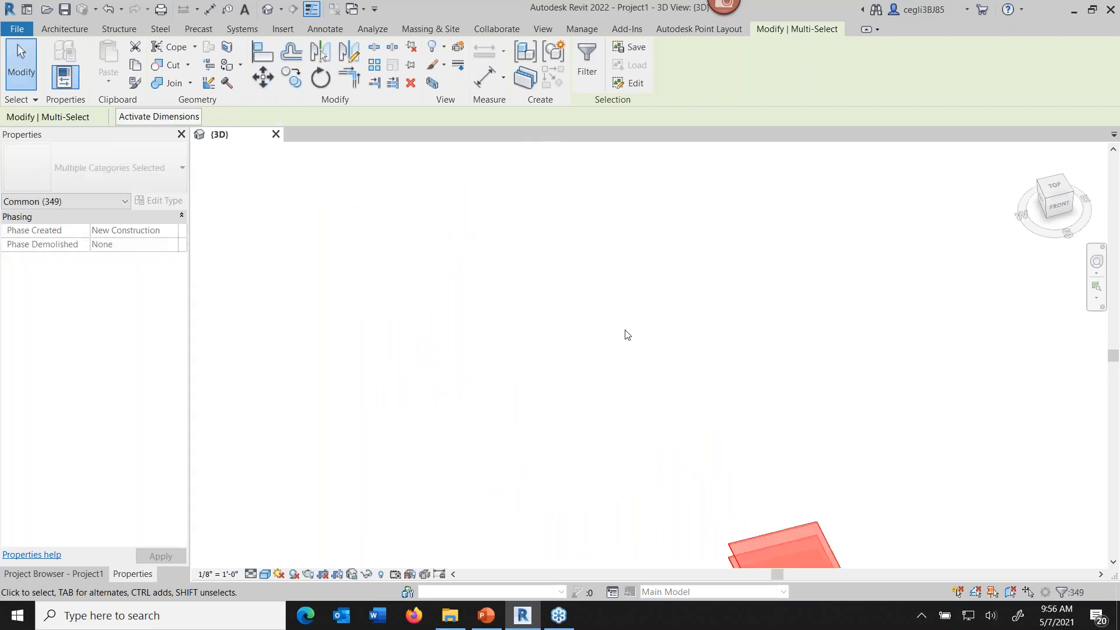
click(627, 335)
- Link the Civic-Center.rvt model into the project with Auto - Internal Origin to Internal Origin positioning
click(282, 29)
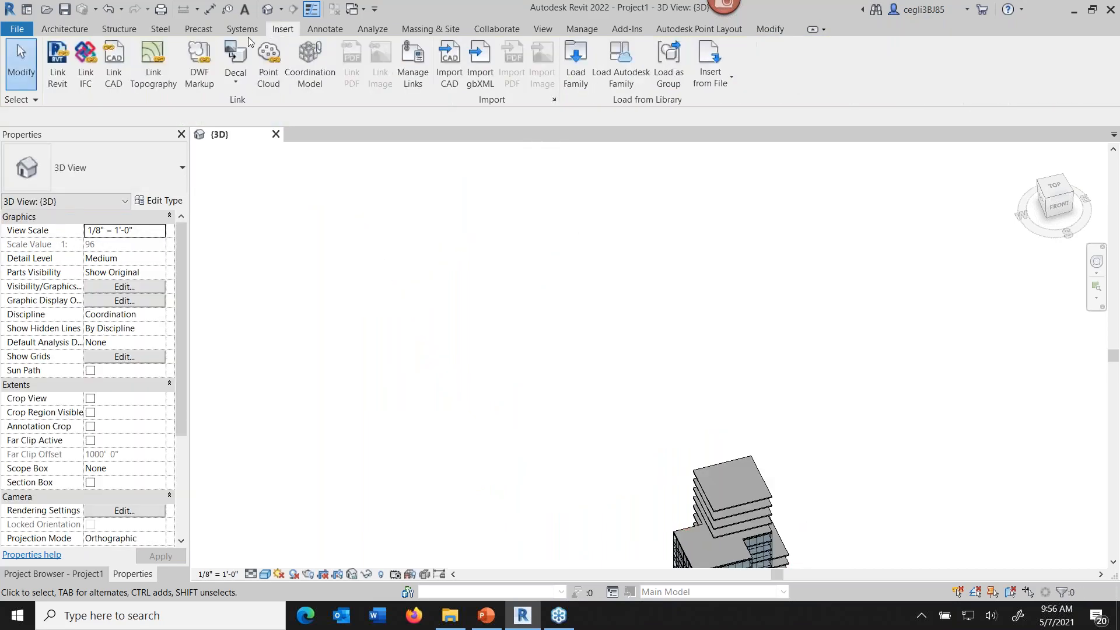
click(57, 64)
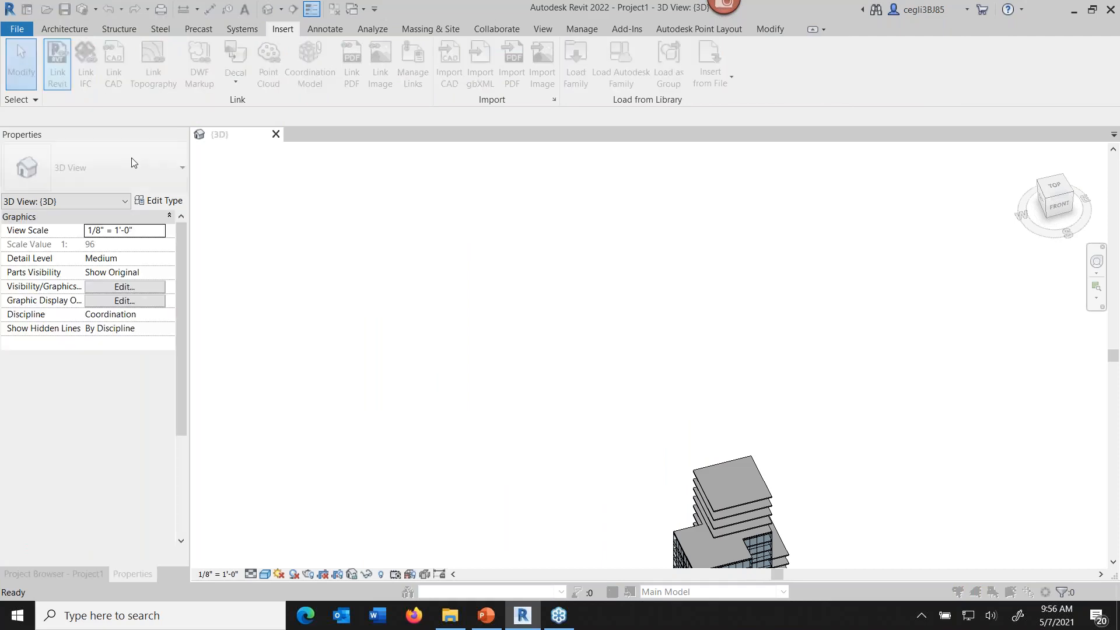
click(431, 213)
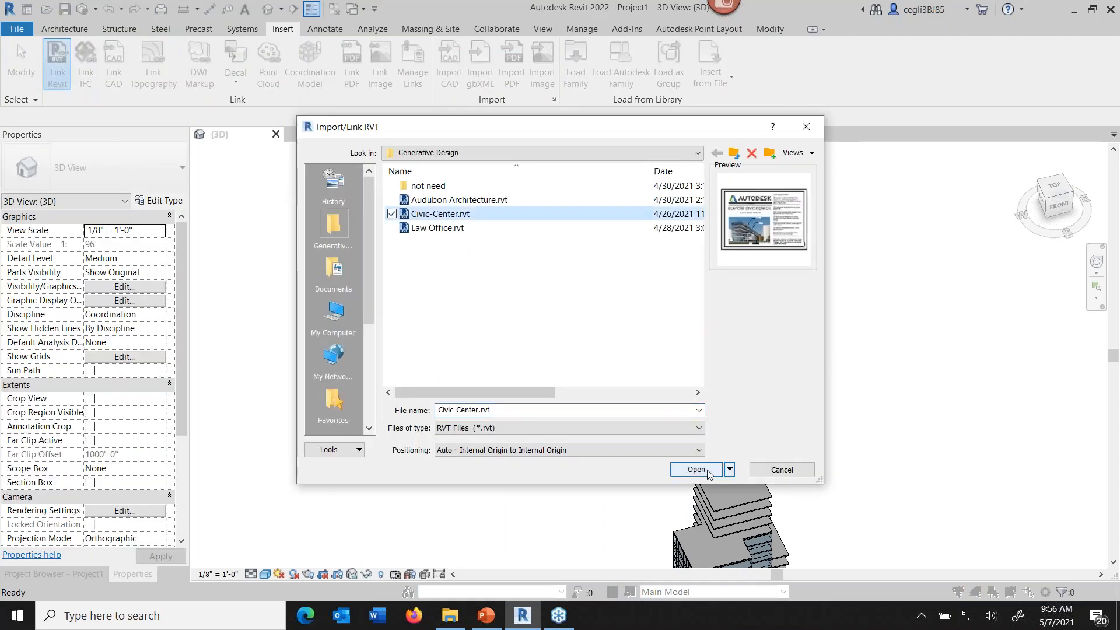
click(695, 470)
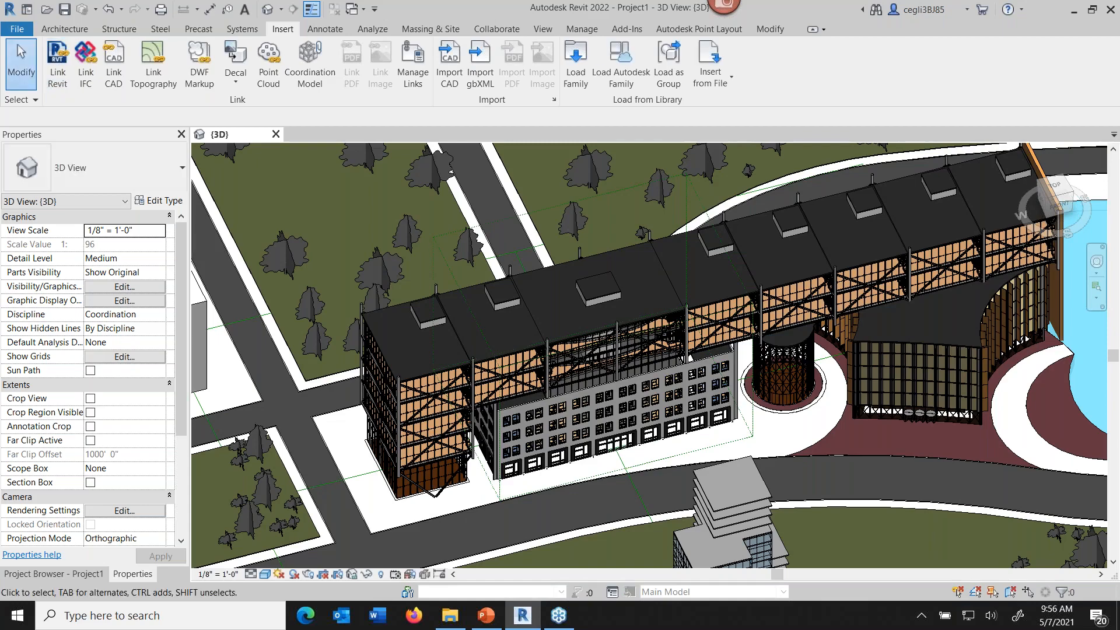
middle_drag(808, 414, 732, 301)
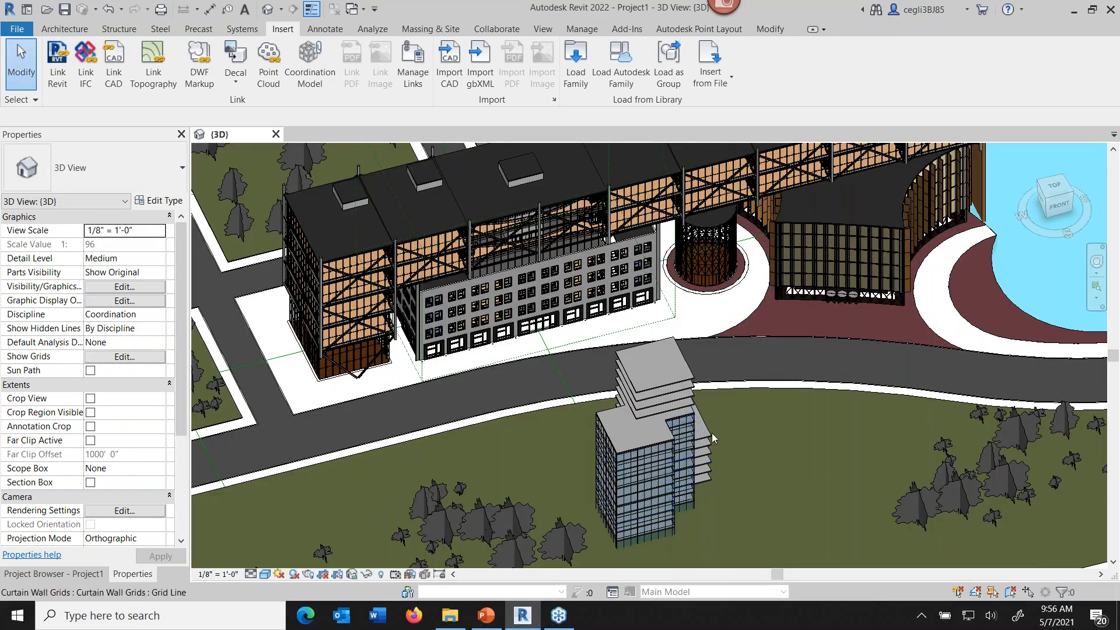
- Switch to the Generative Design examples.pptx presentation in PowerPoint and show the Thank you slide in reading view
click(485, 615)
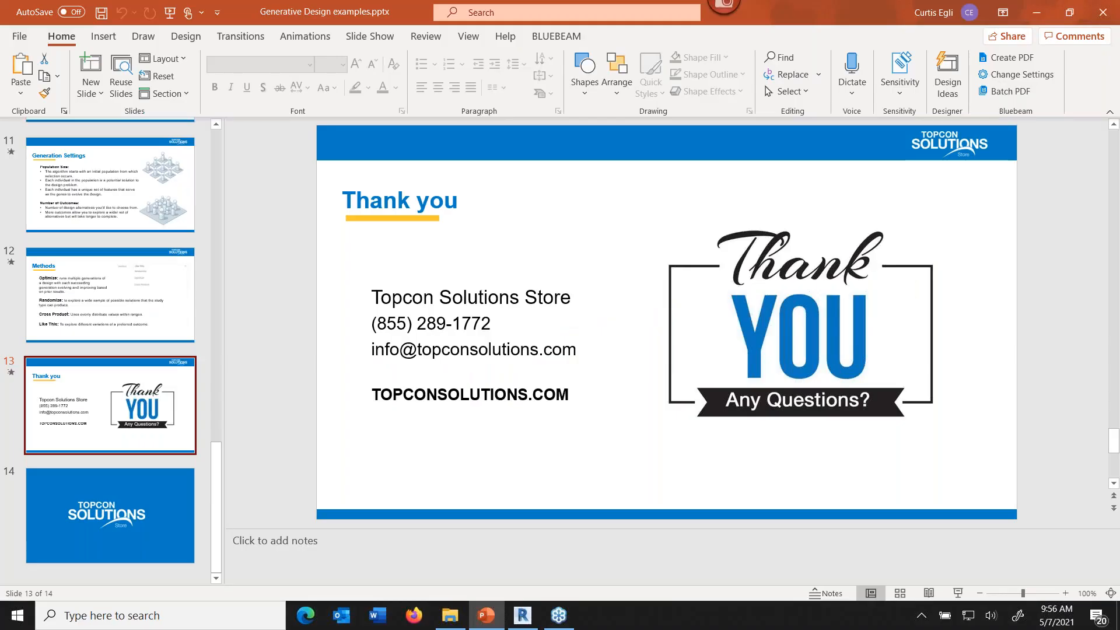
click(928, 592)
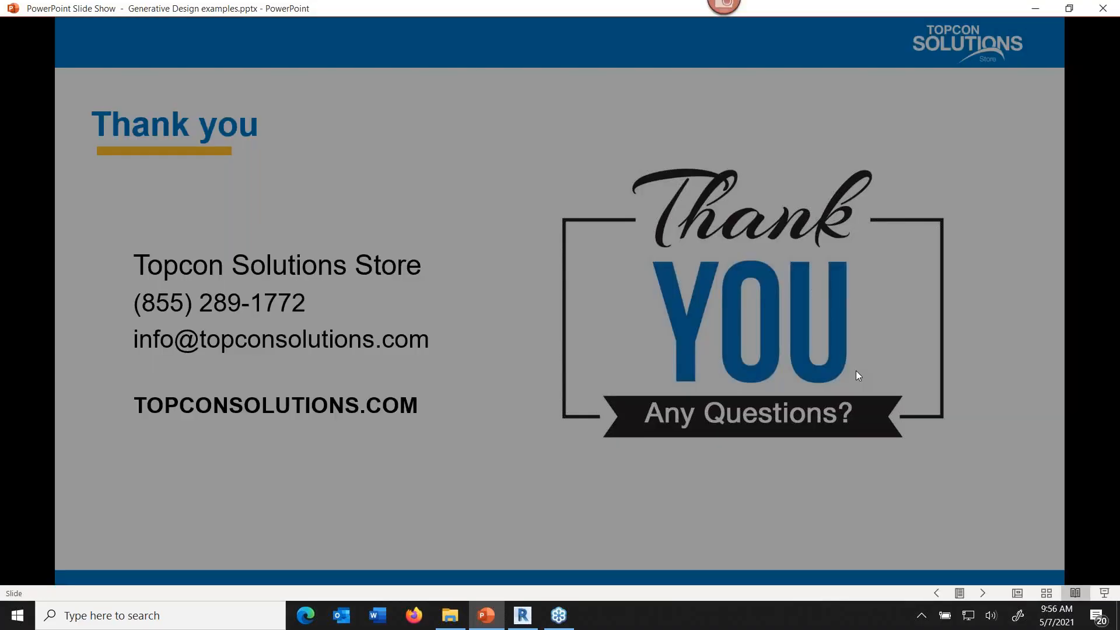